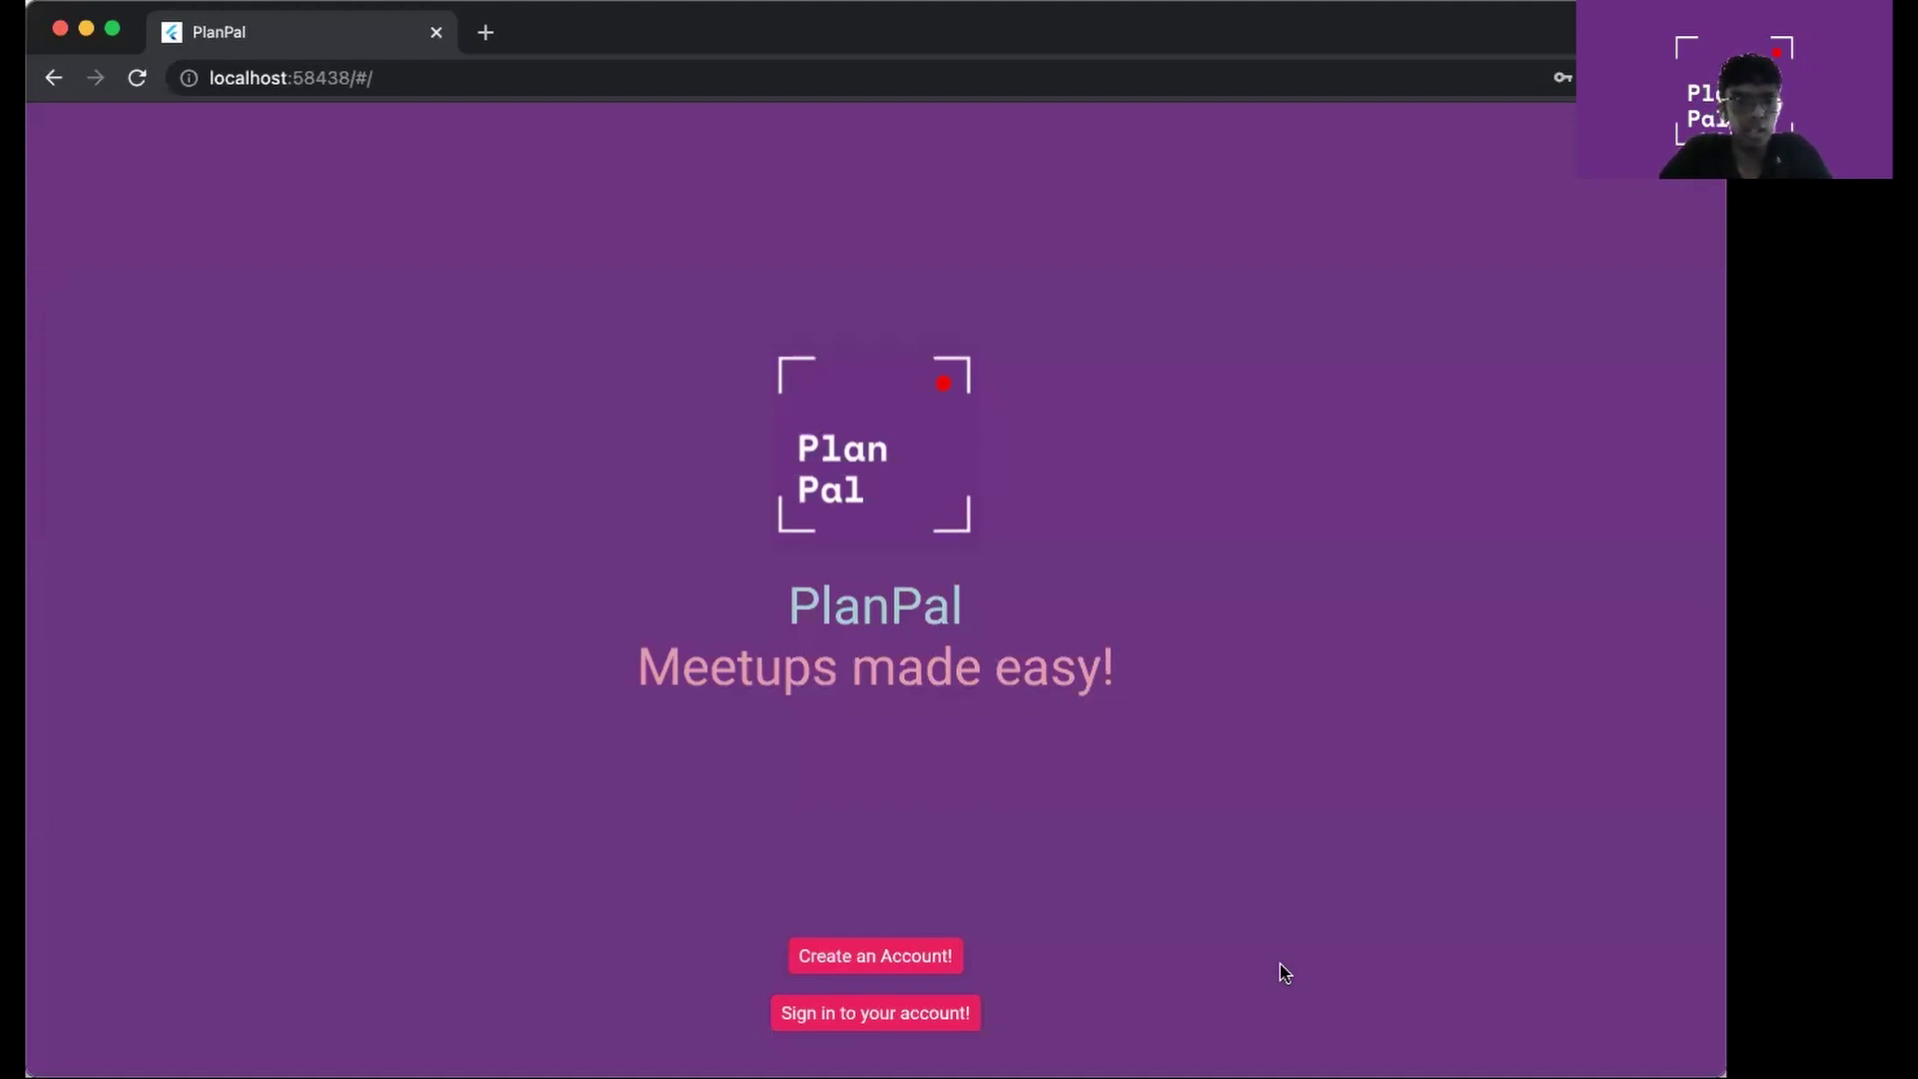
Open the registration form, enter an e-mail, and submit it incomplete to trigger validation errors
click(914, 954)
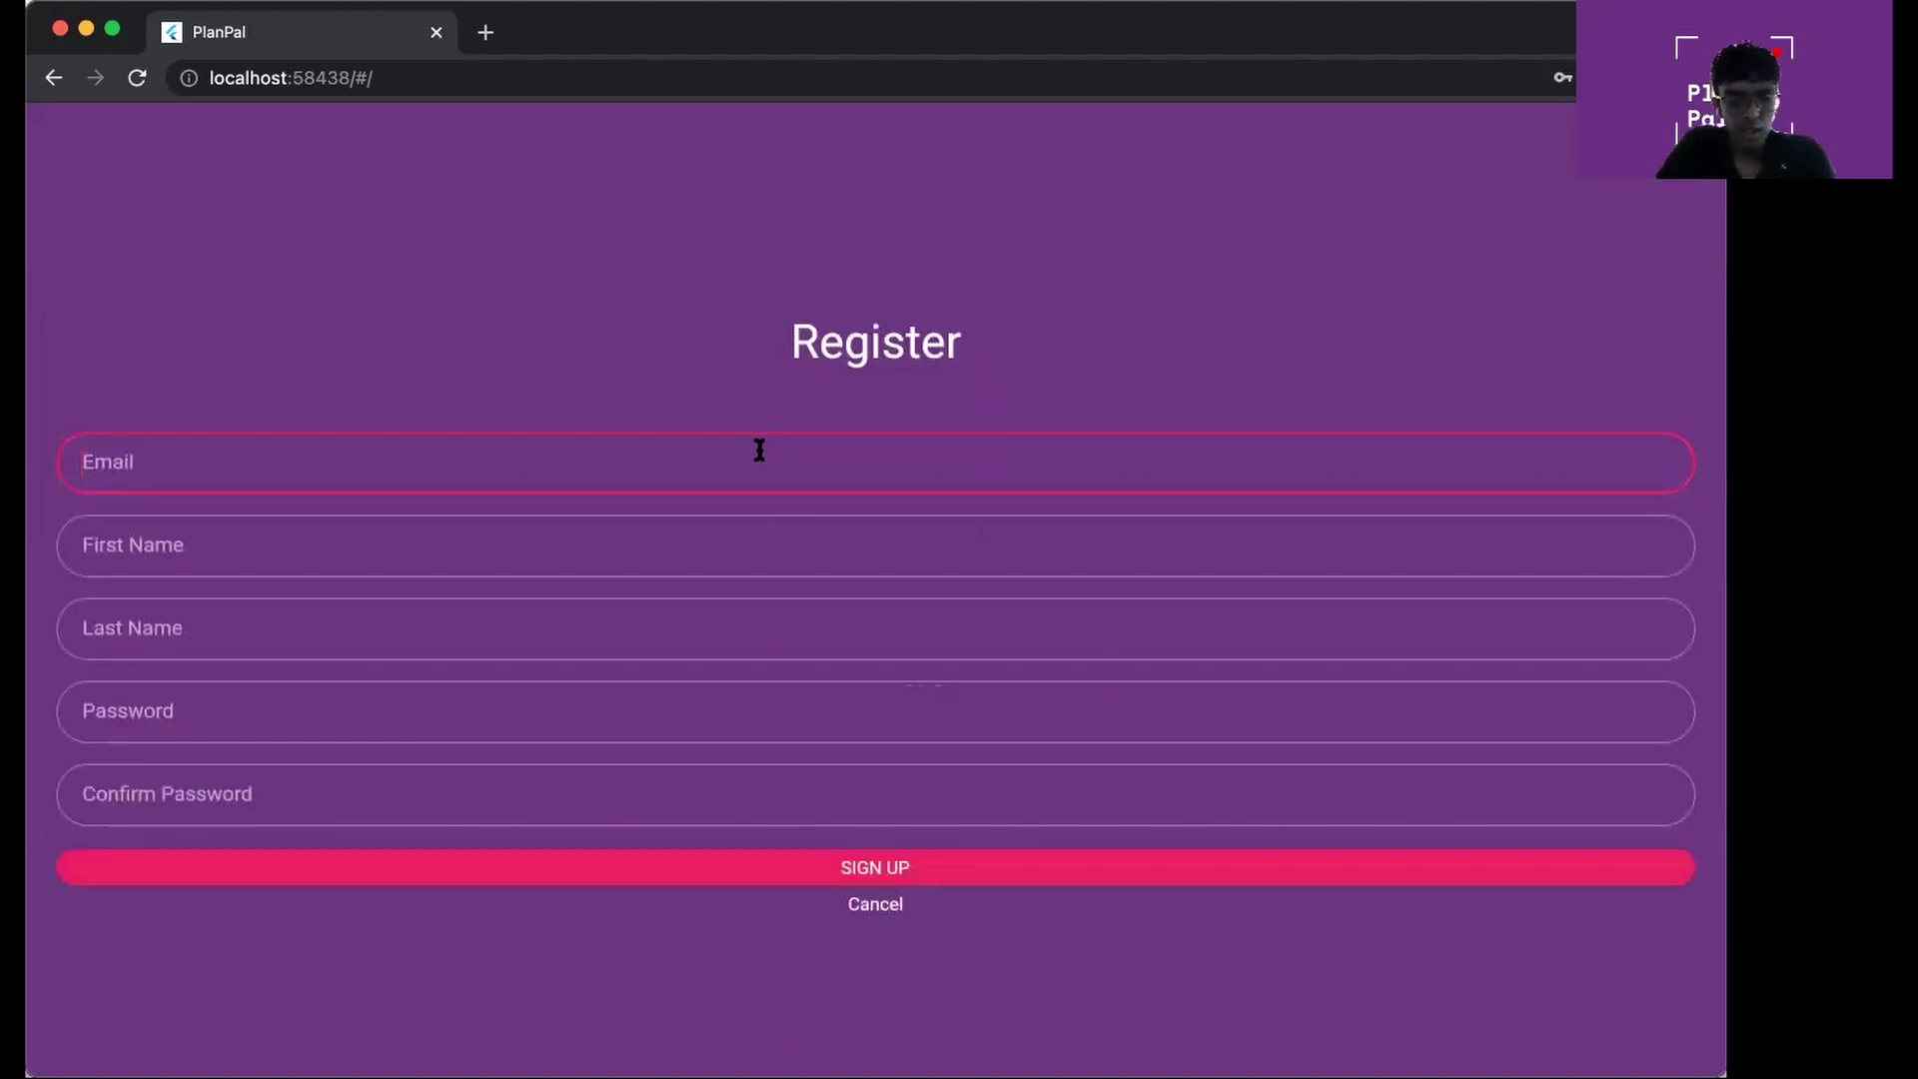
text(d@d.com)
click(718, 546)
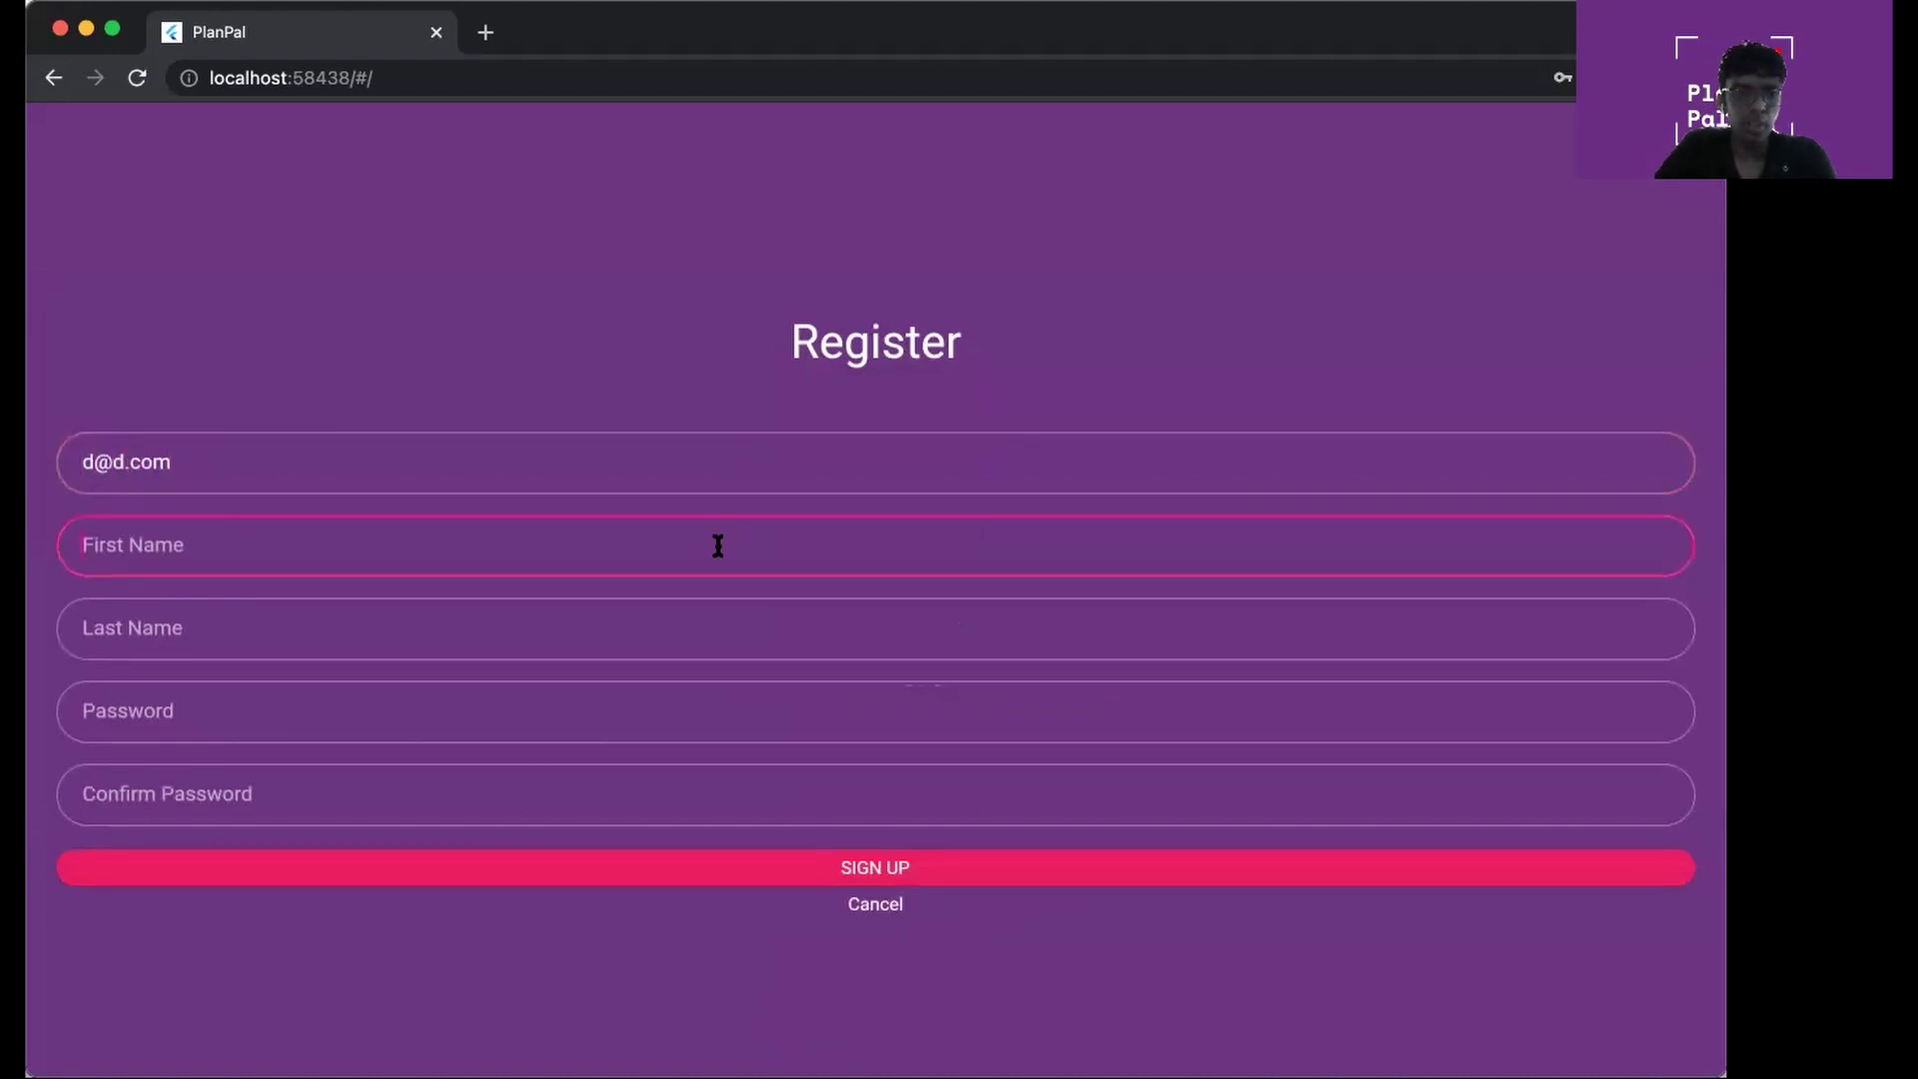
click(728, 871)
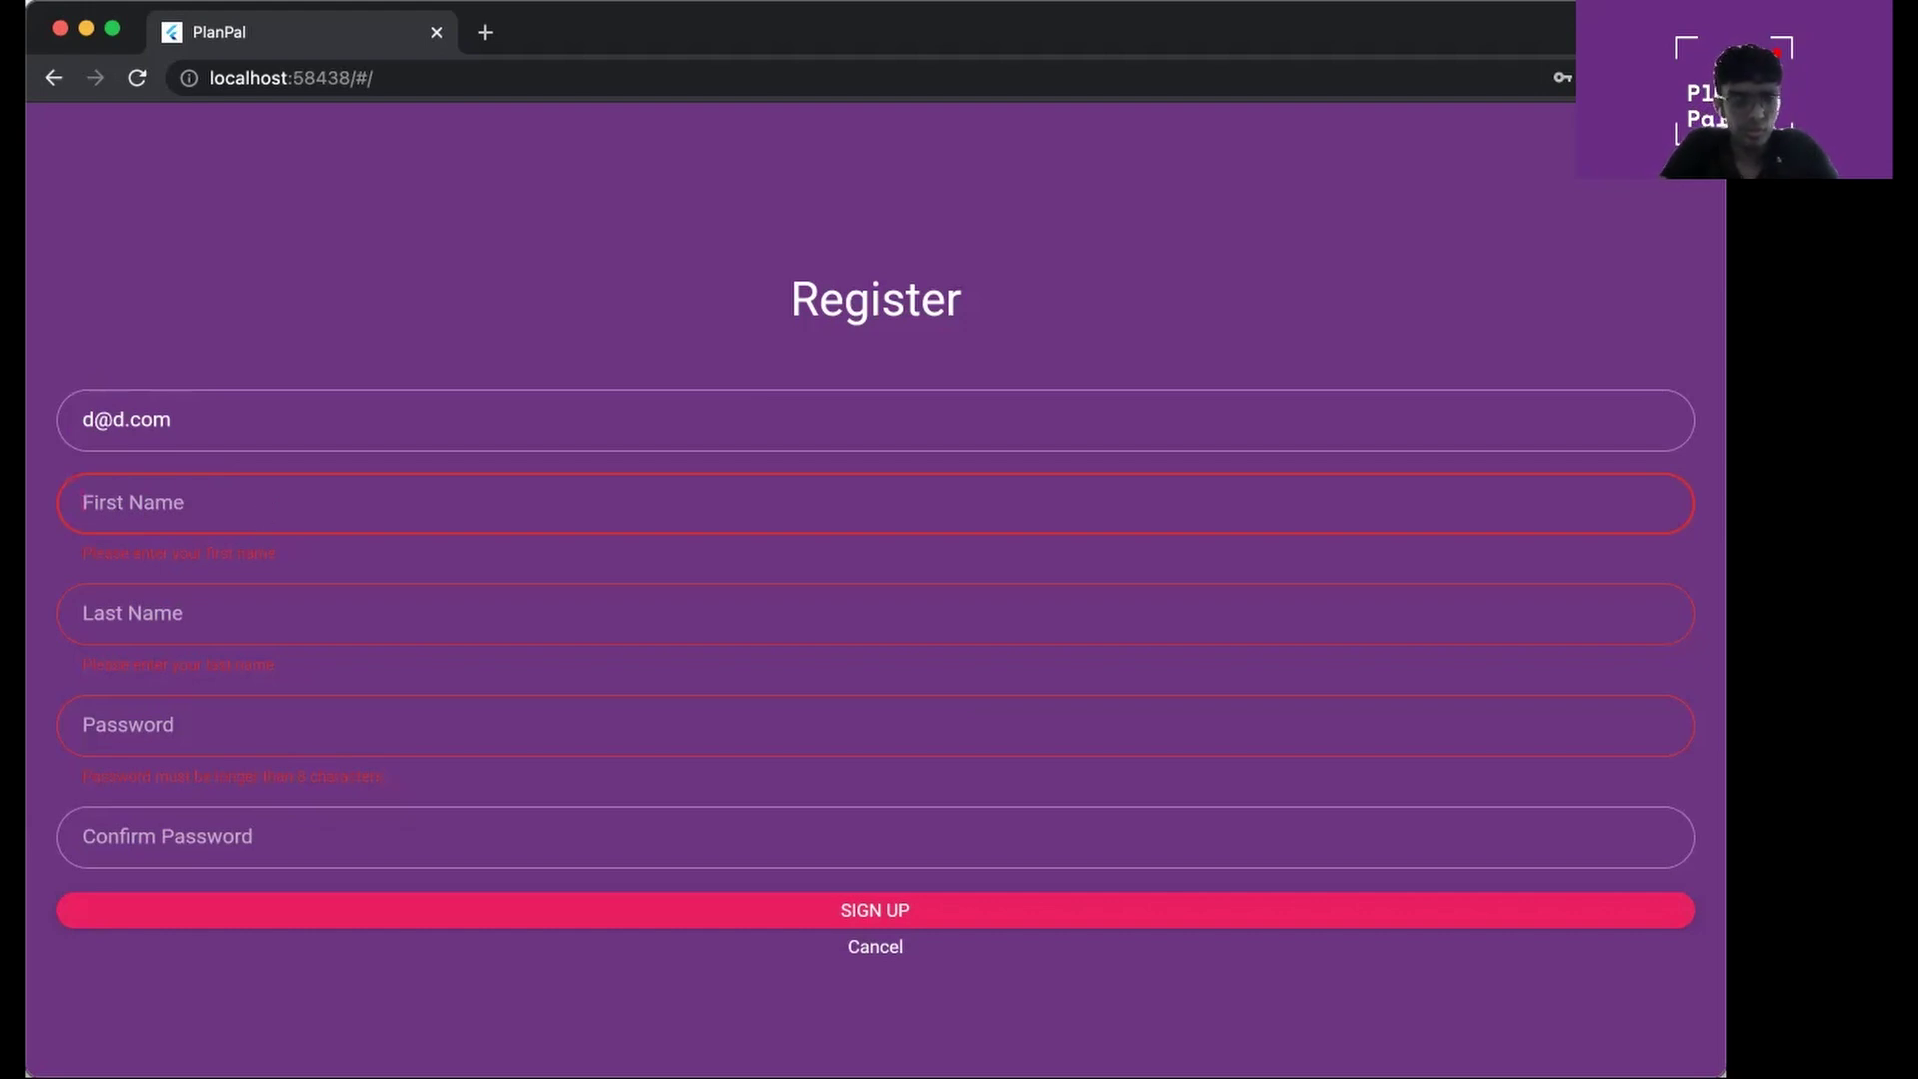
Enter 'test' as first and last name, paste the password and its confirmation, and resubmit
text(test)
click(297, 624)
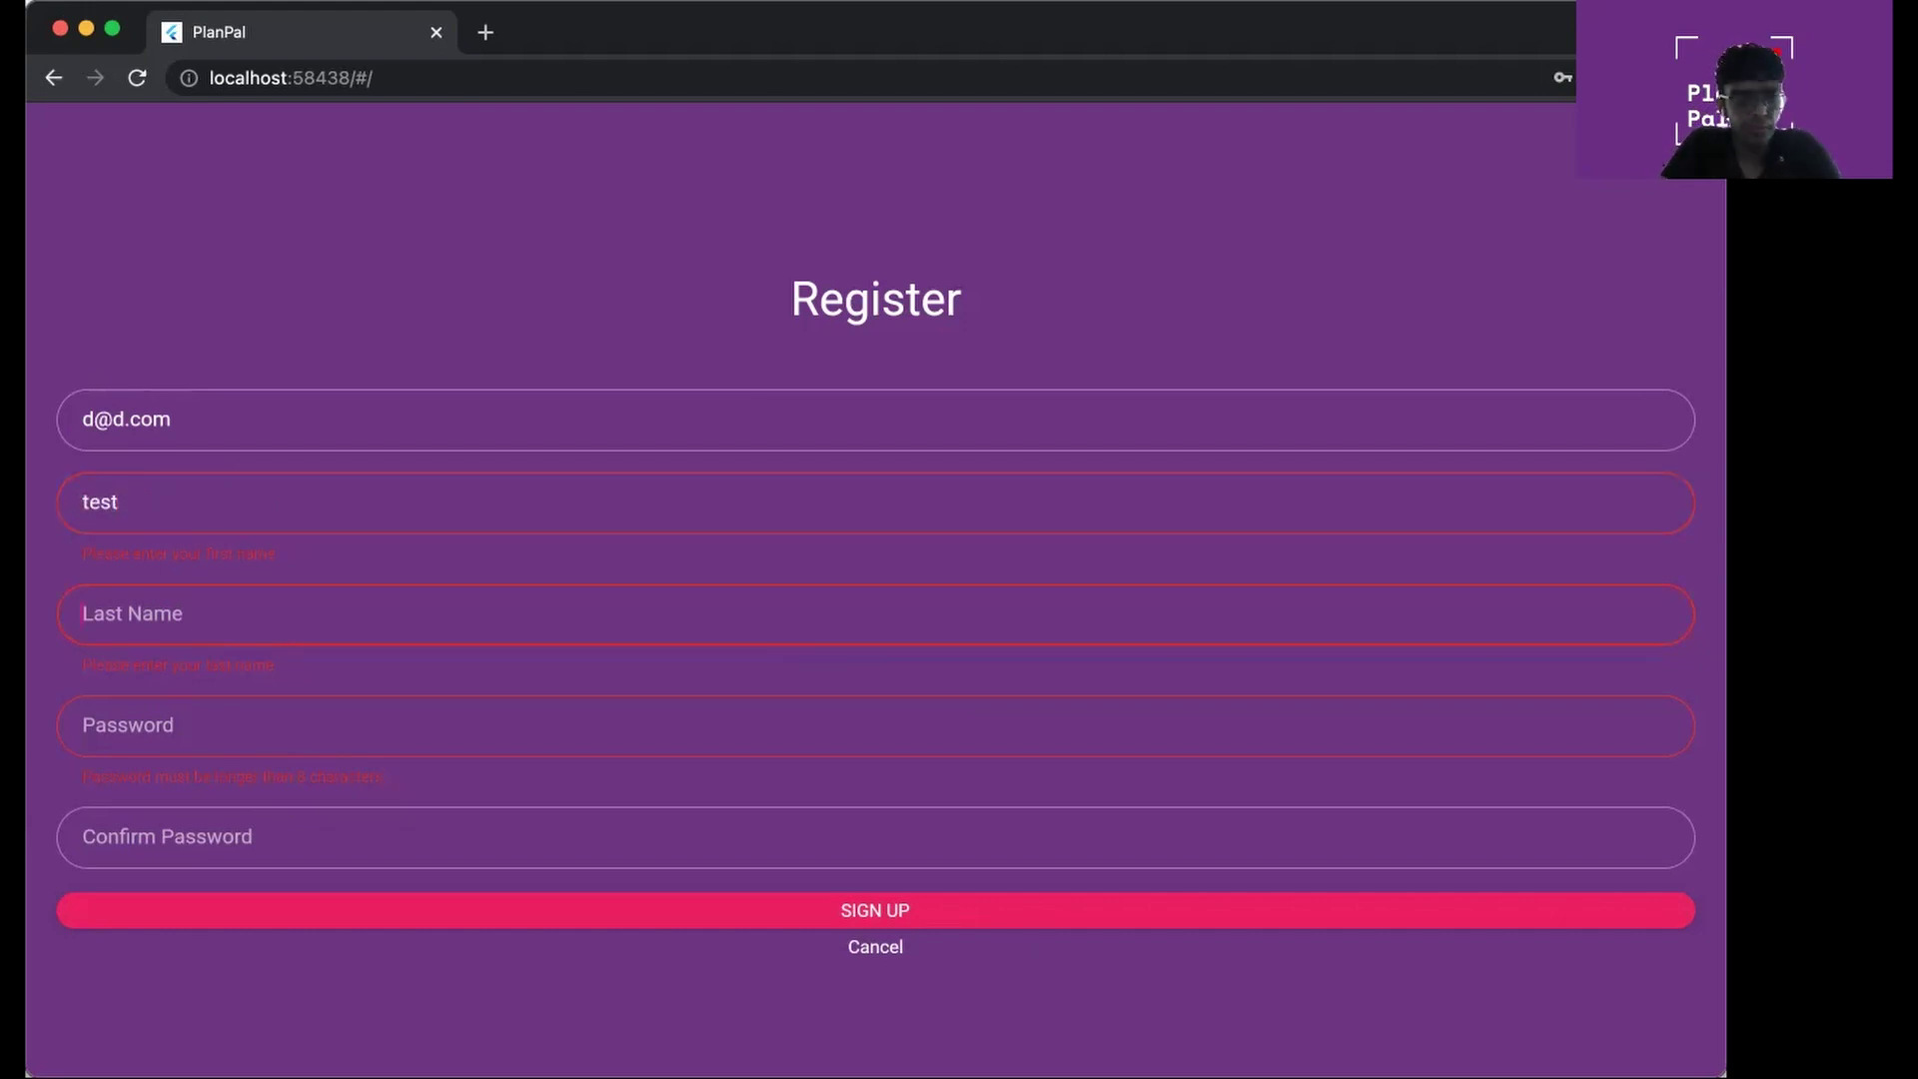
text(test)
click(329, 726)
key(ctrl+v)
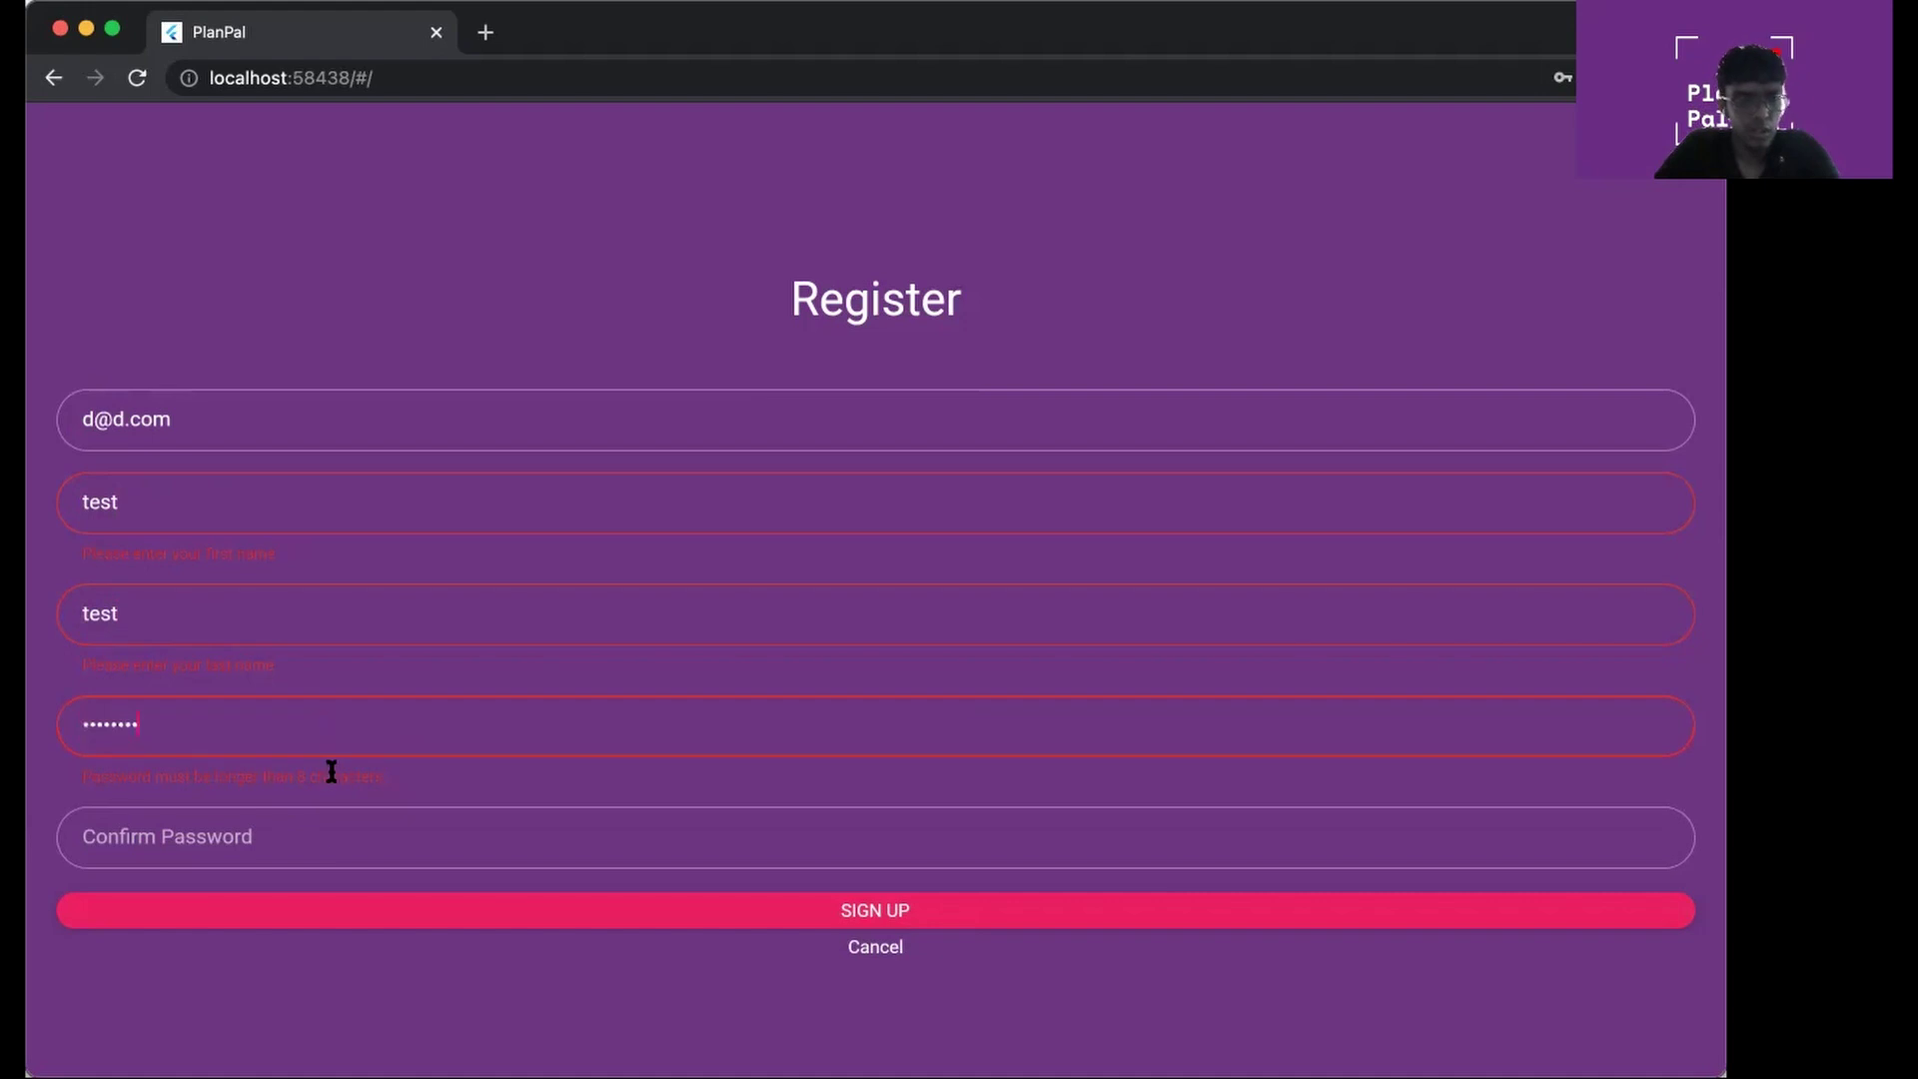
click(334, 843)
key(ctrl+v)
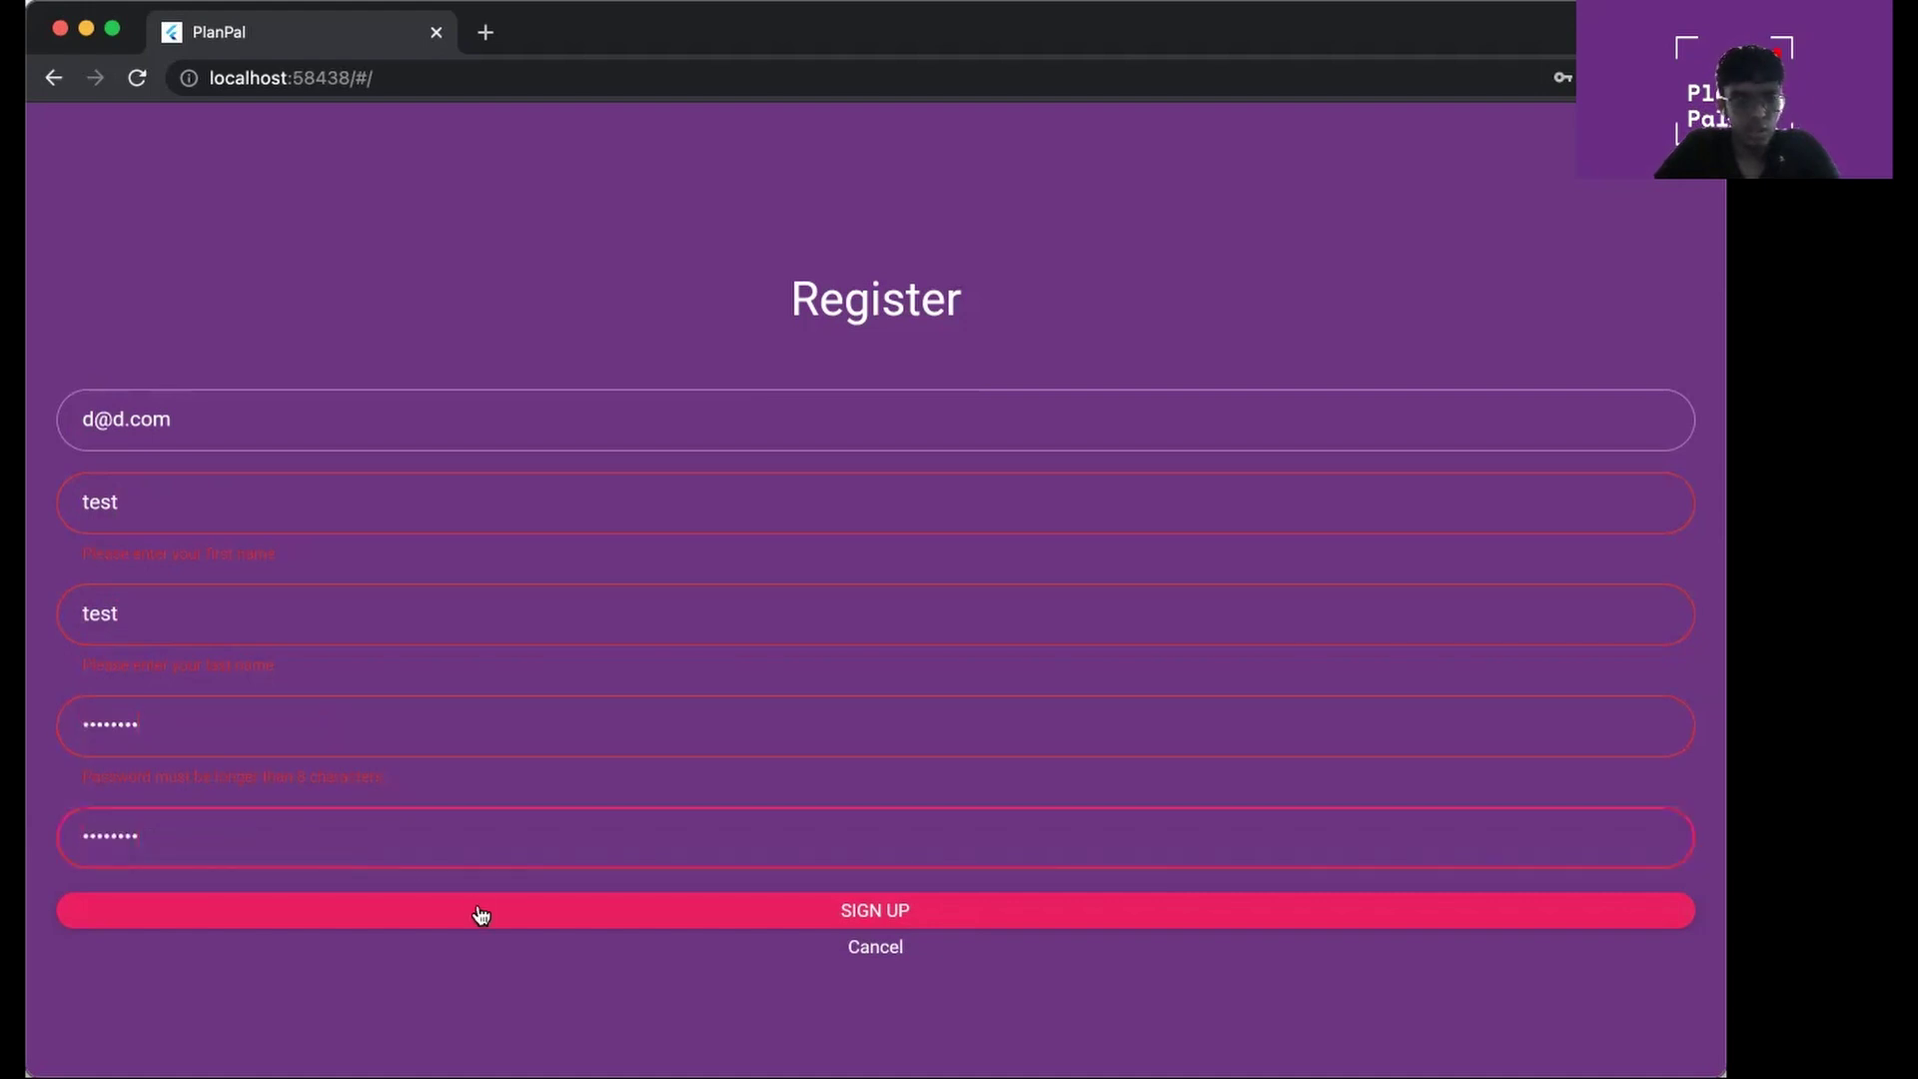
click(480, 911)
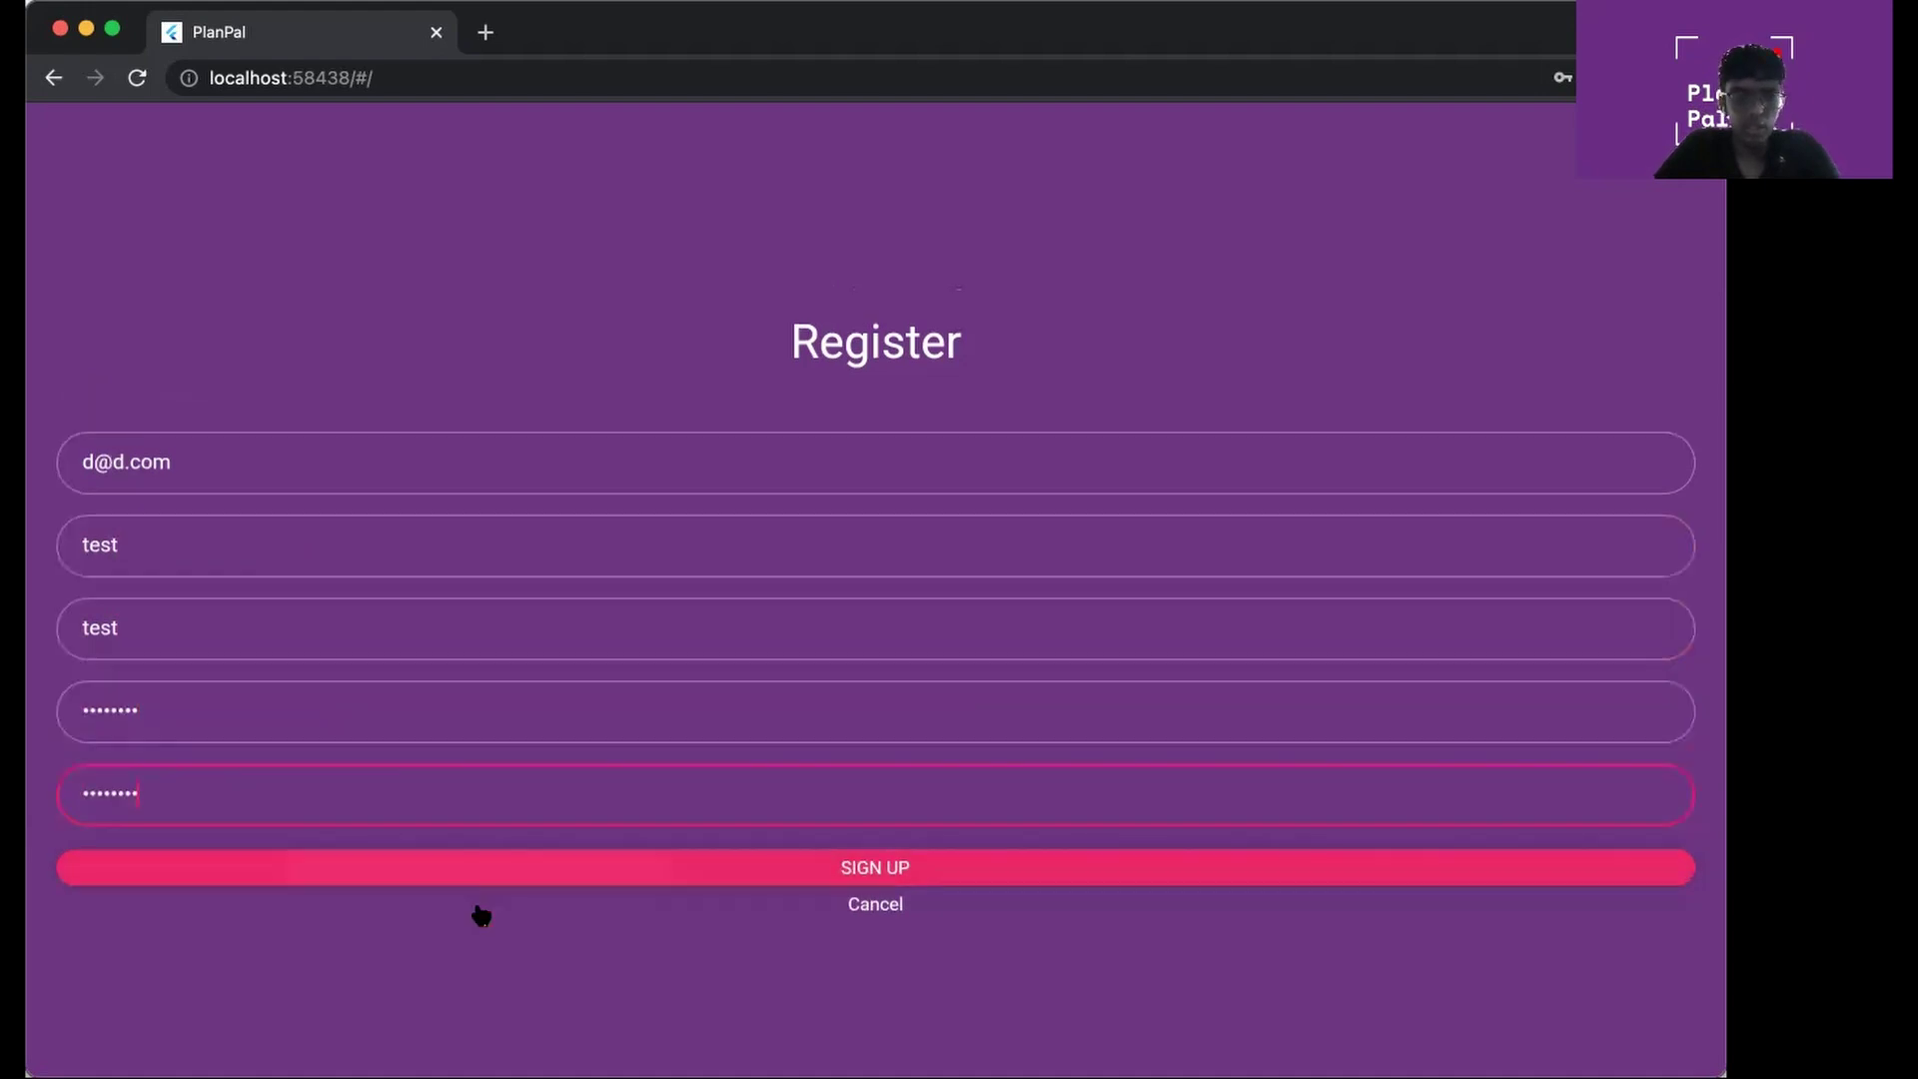
Finish signing up to reach the homepage, then log out and open the sign-in form
click(517, 855)
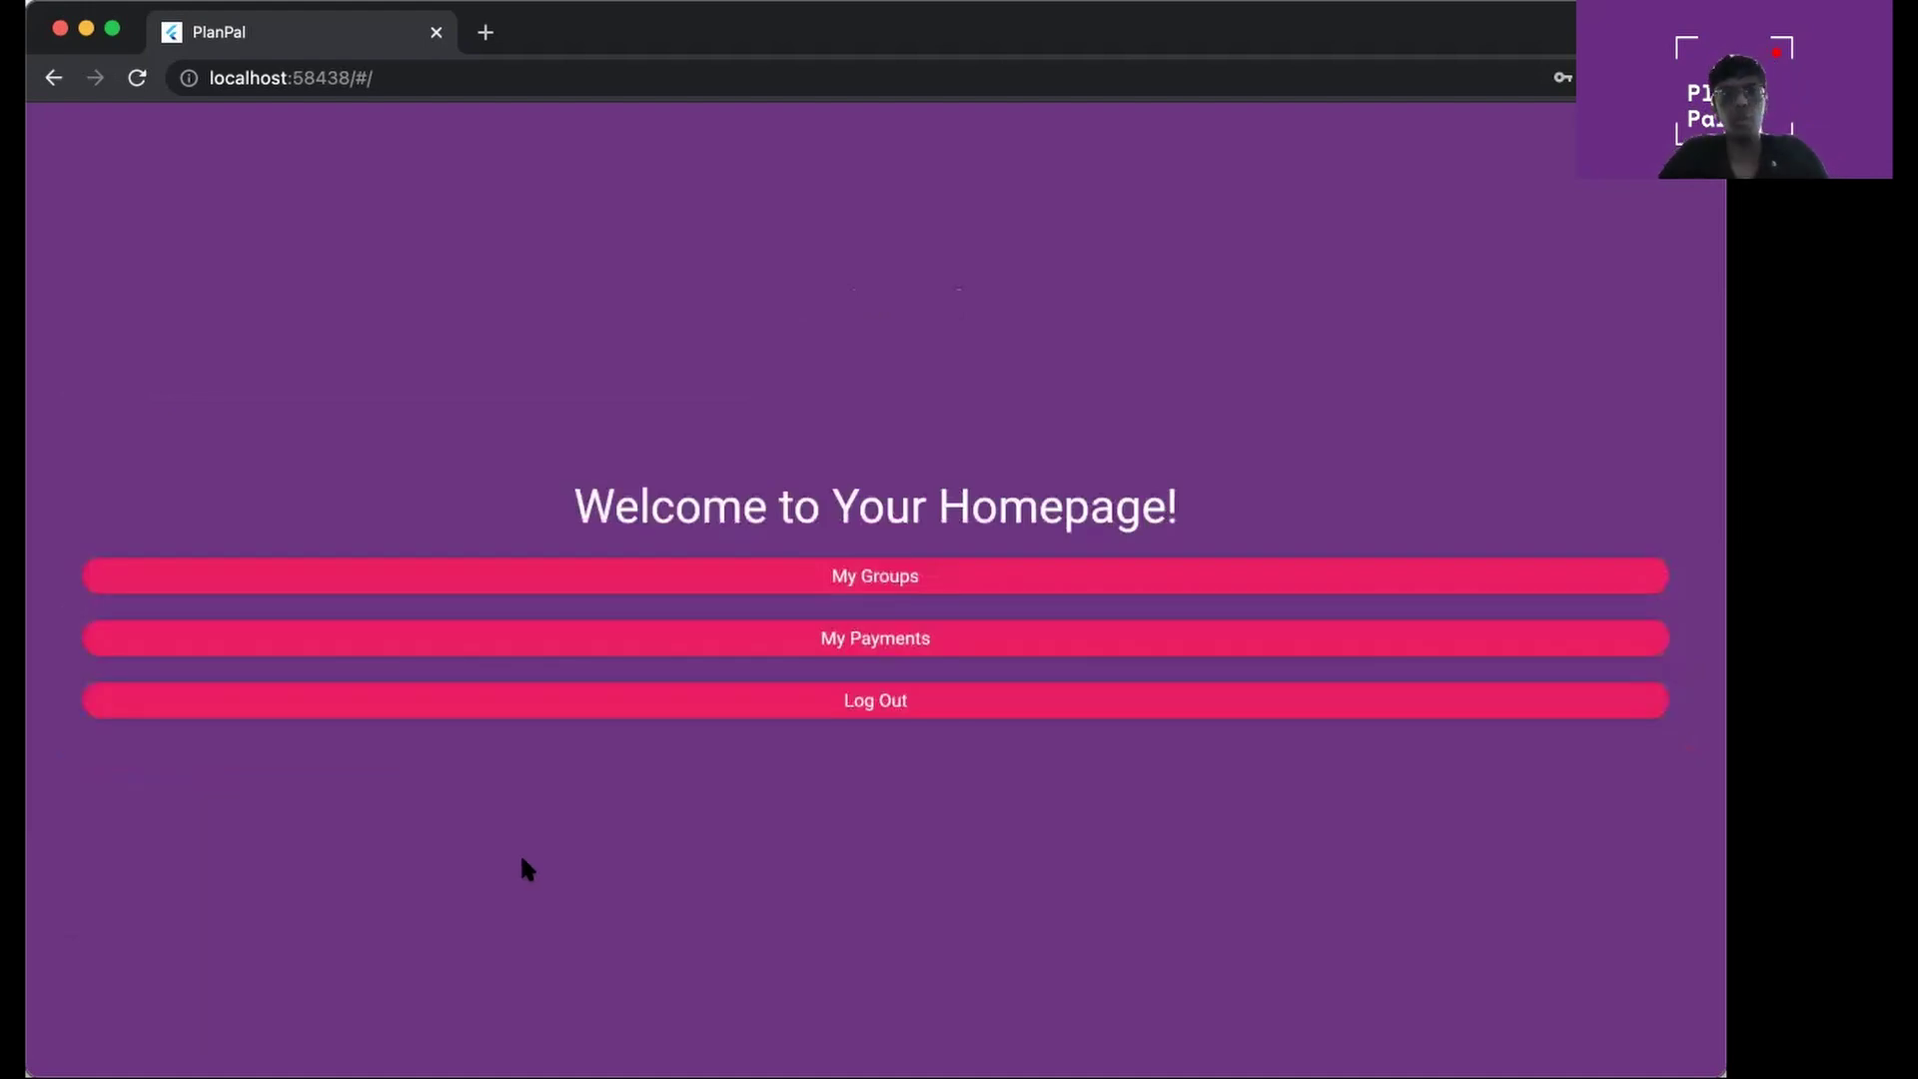
click(771, 700)
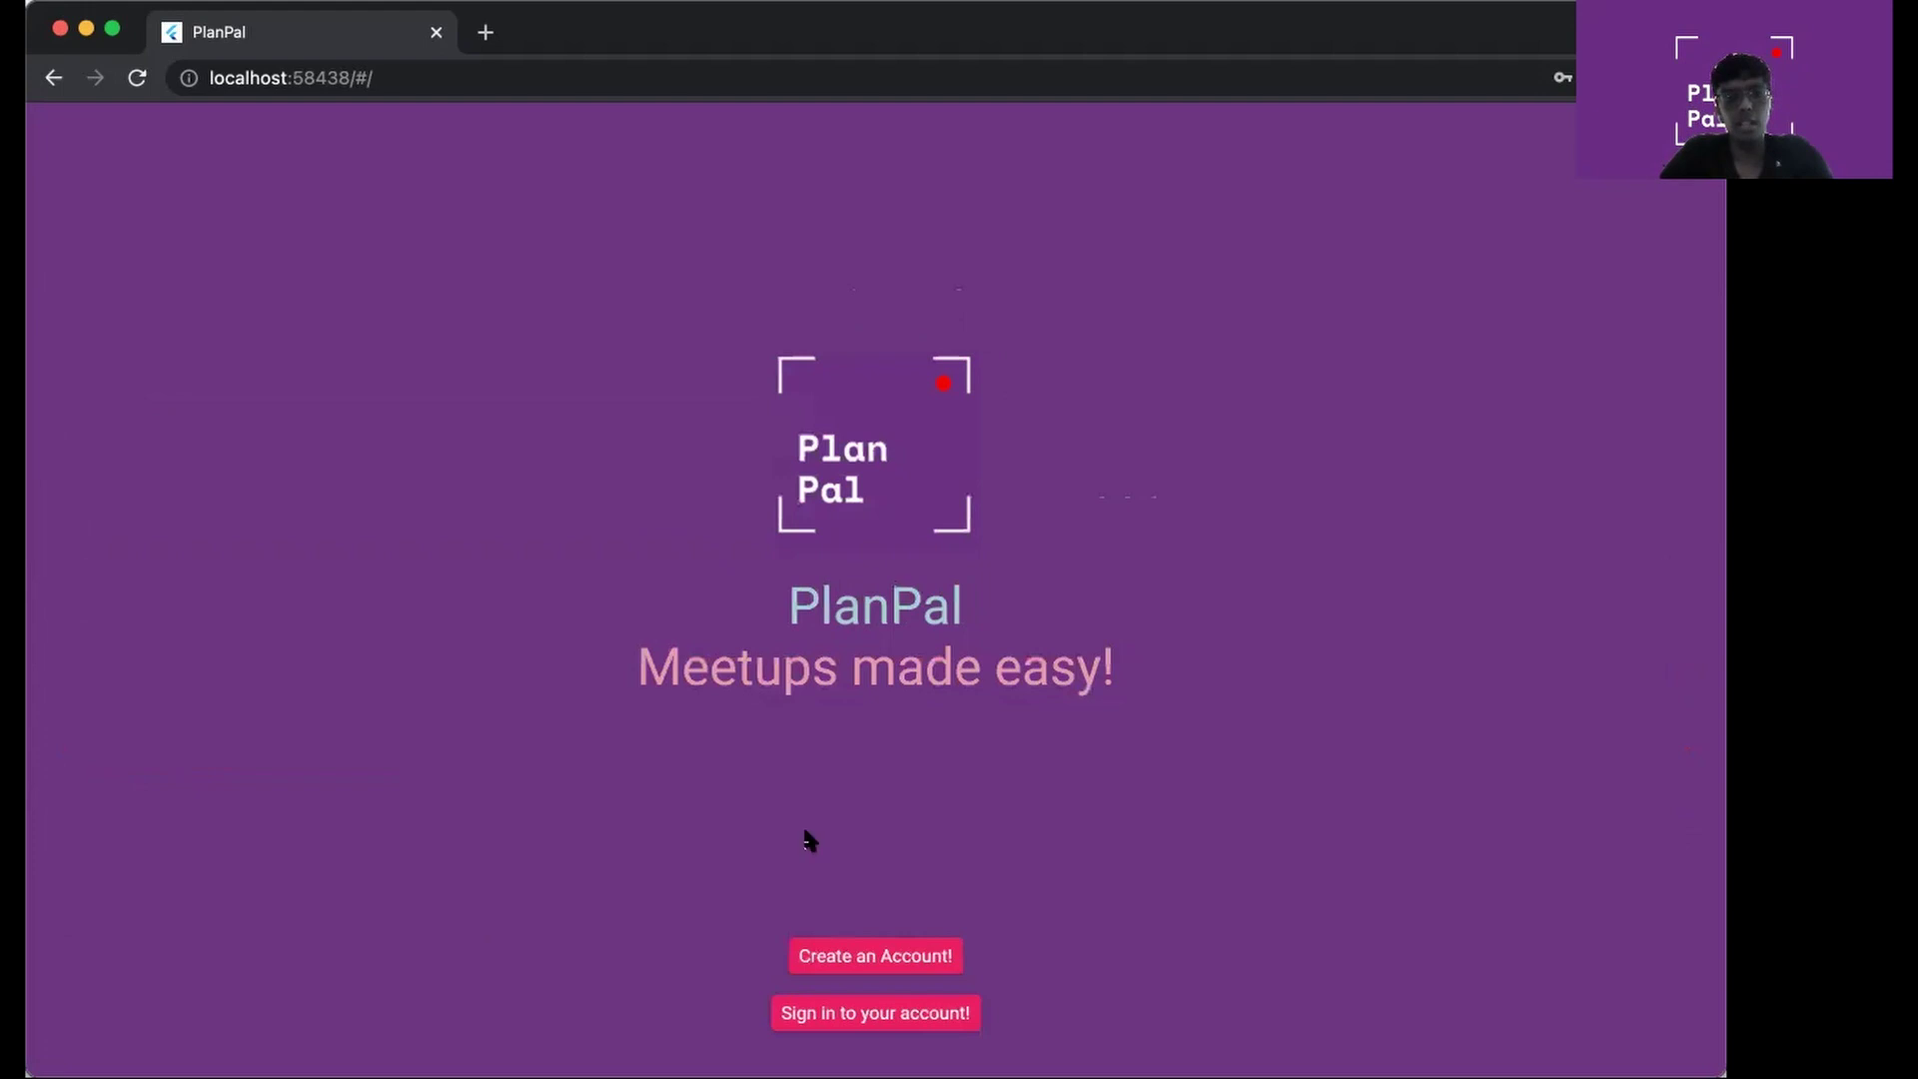
click(812, 1015)
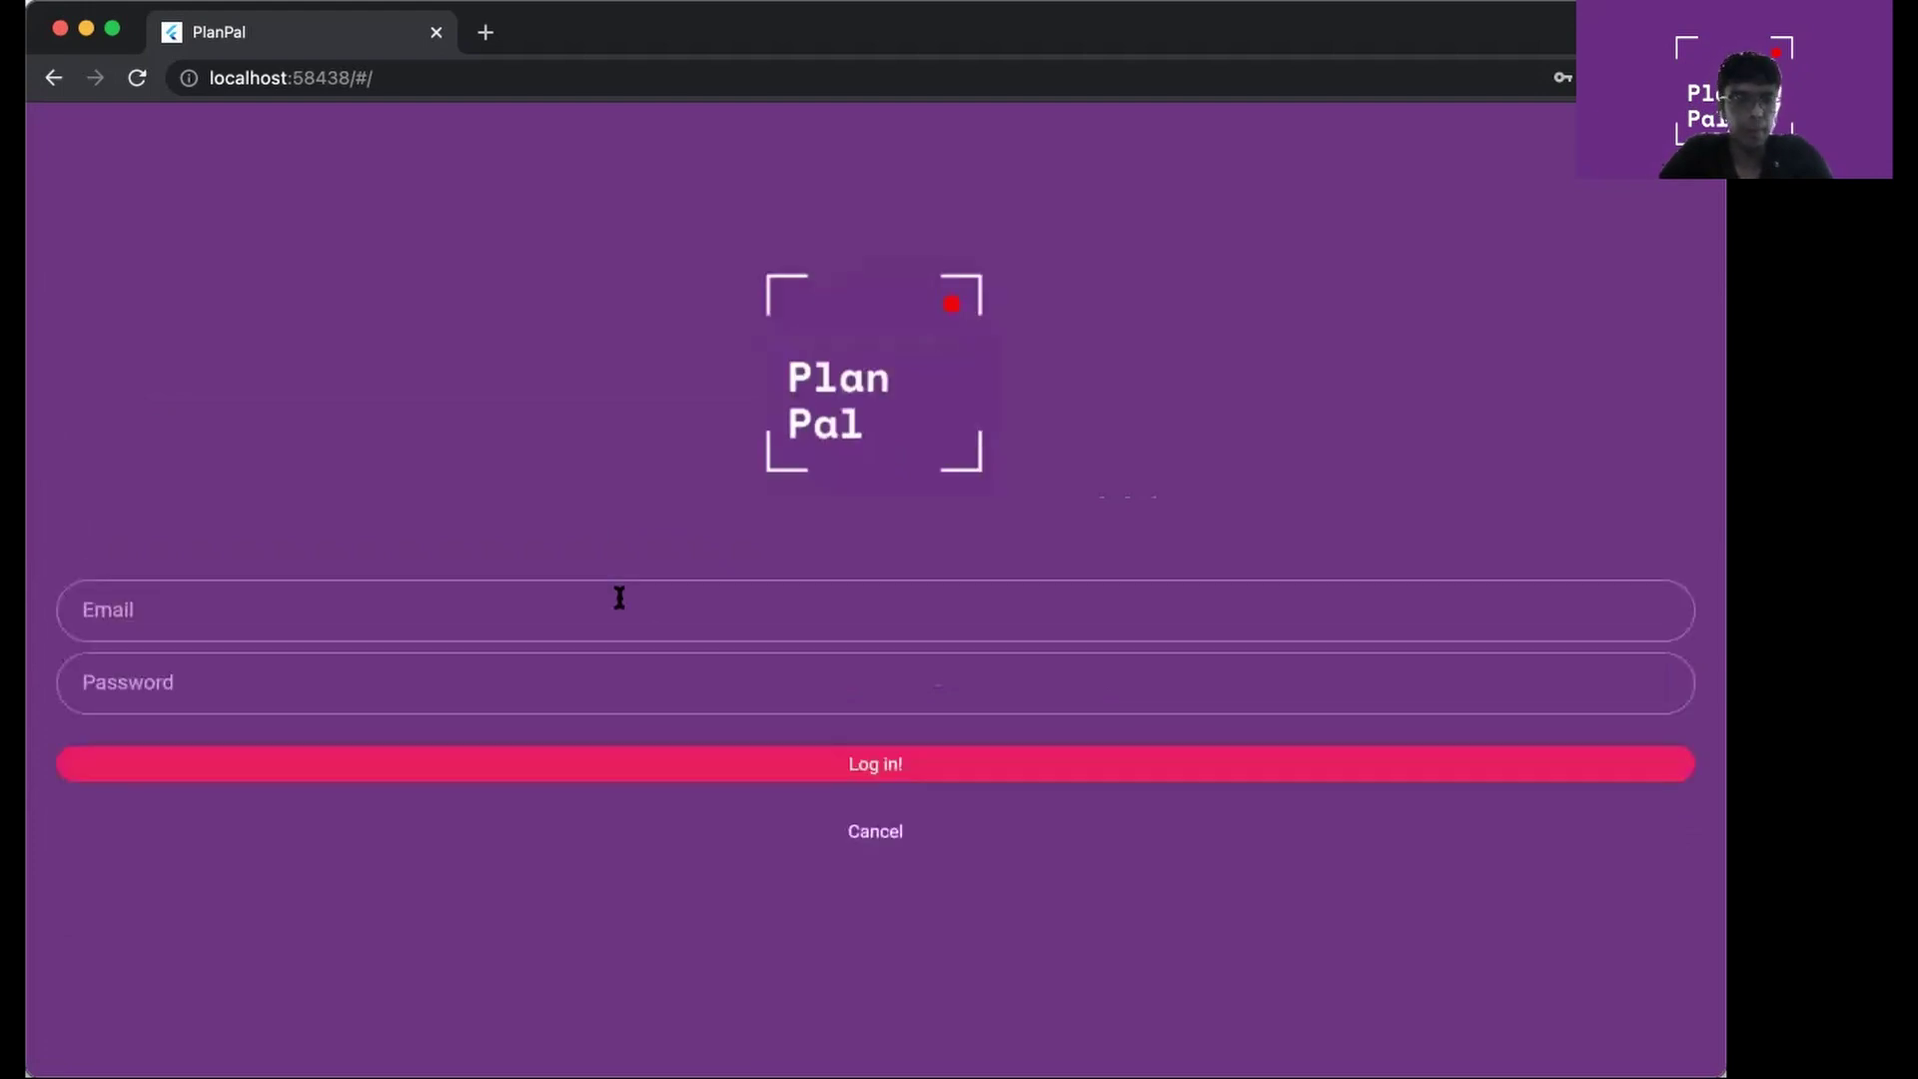
Sign in with the account's e-mail, fixing its capitalisation, and the account password
click(619, 597)
text(d@D)
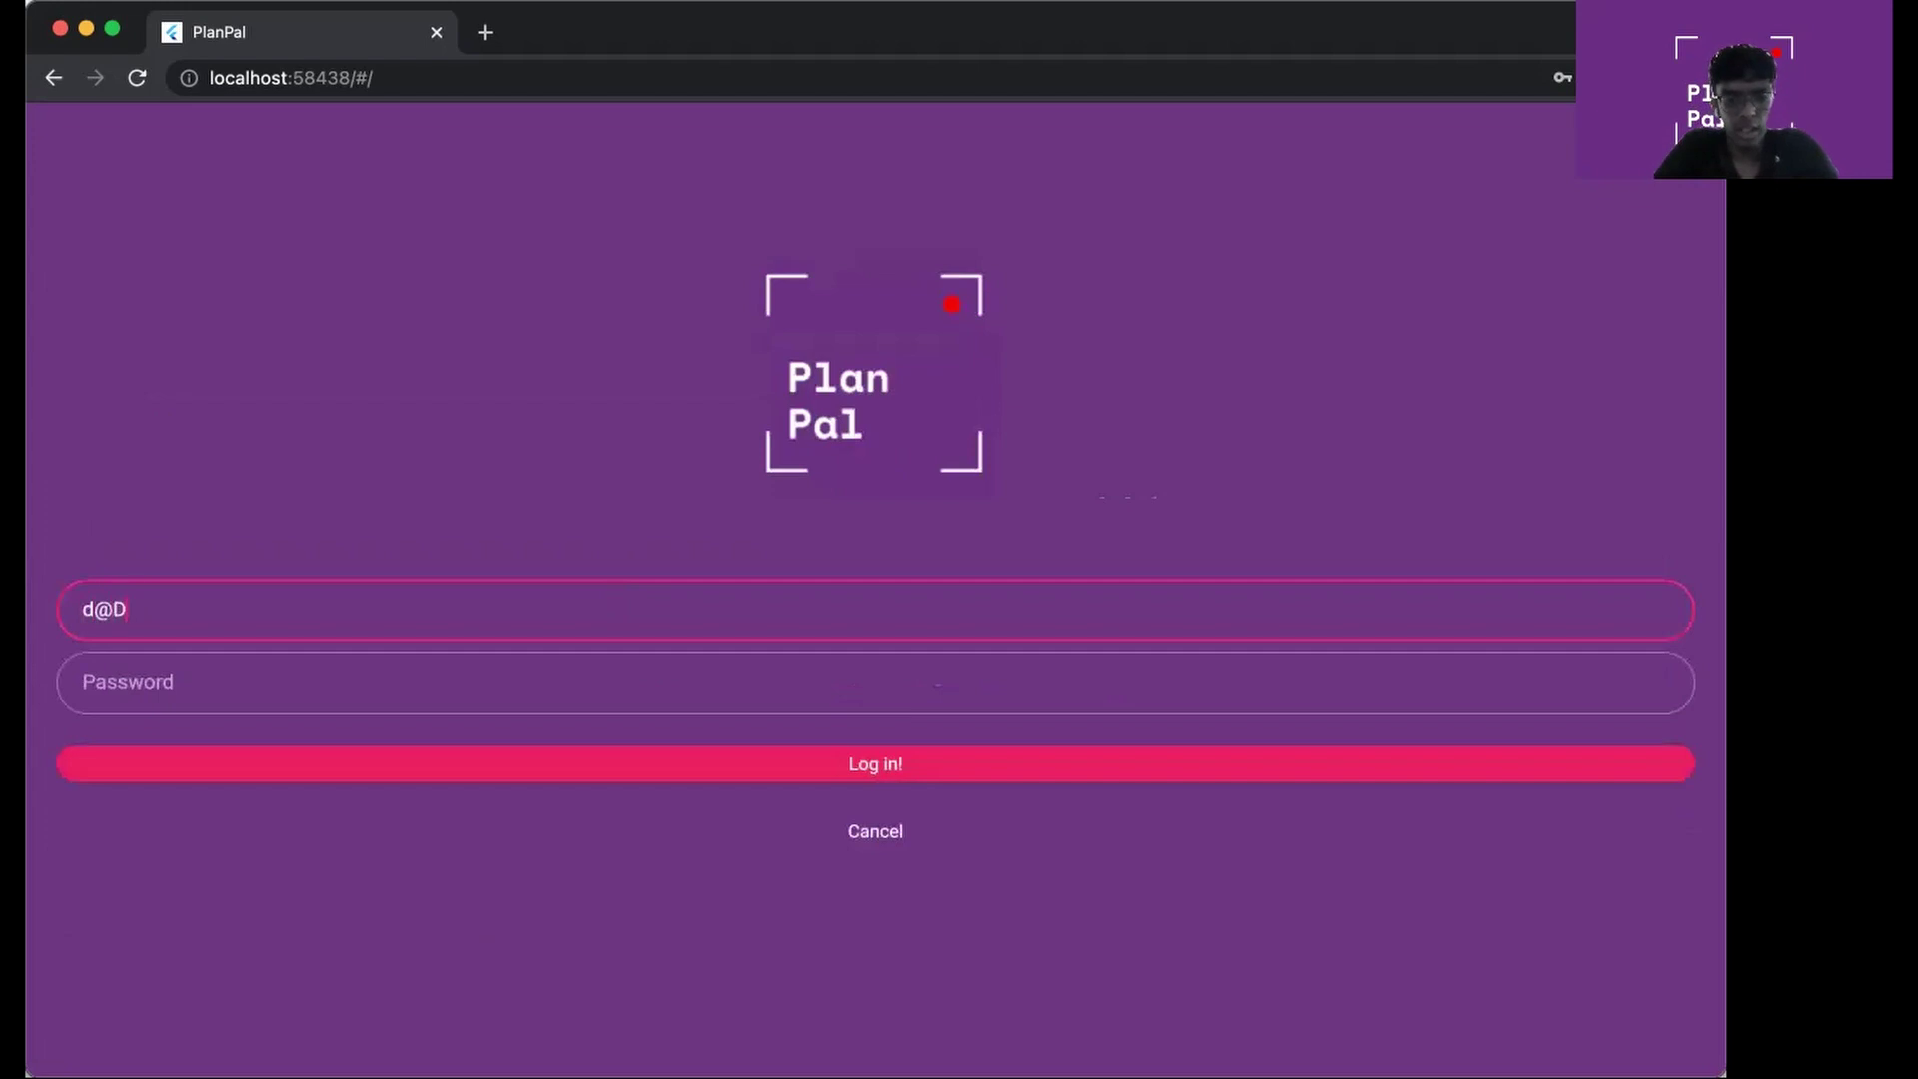
text(.com)
key(BackSpace)
key(BackSpace)
key(BackSpace)
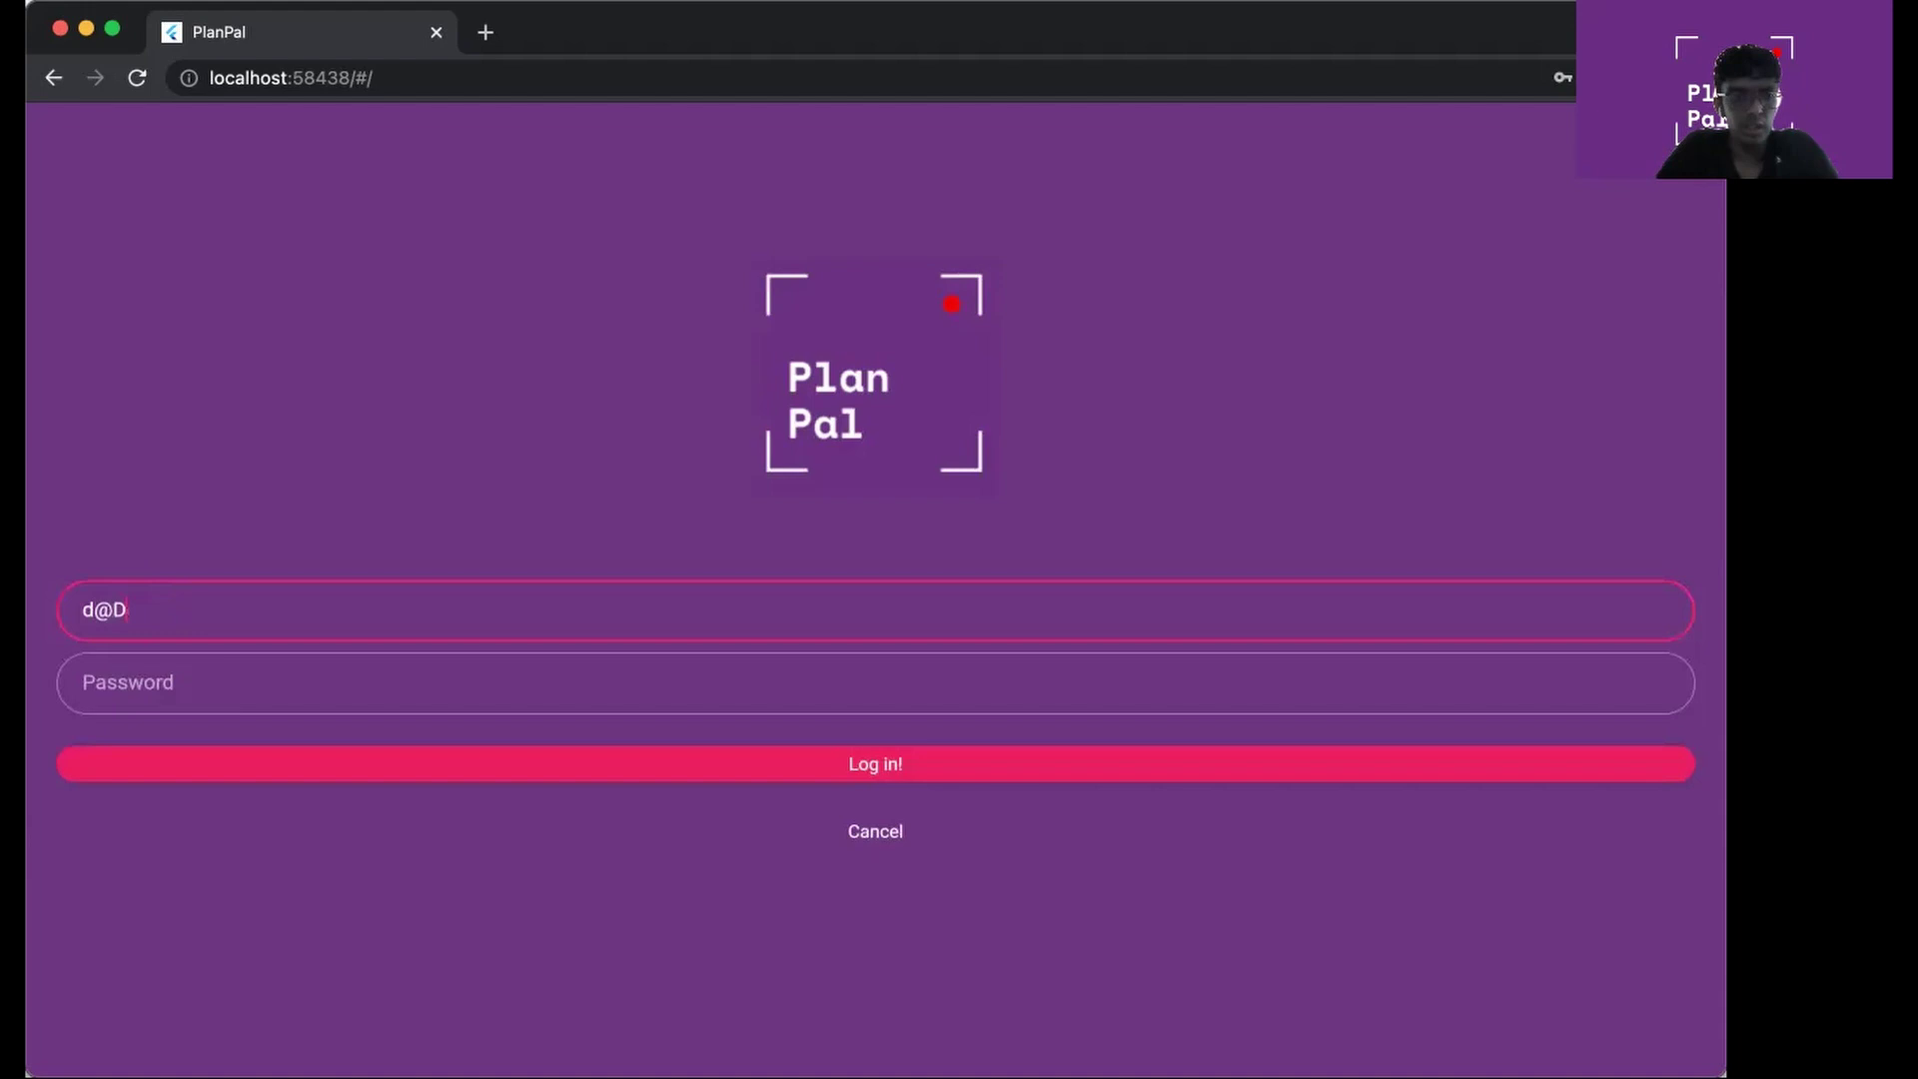
key(BackSpace)
text(d.com)
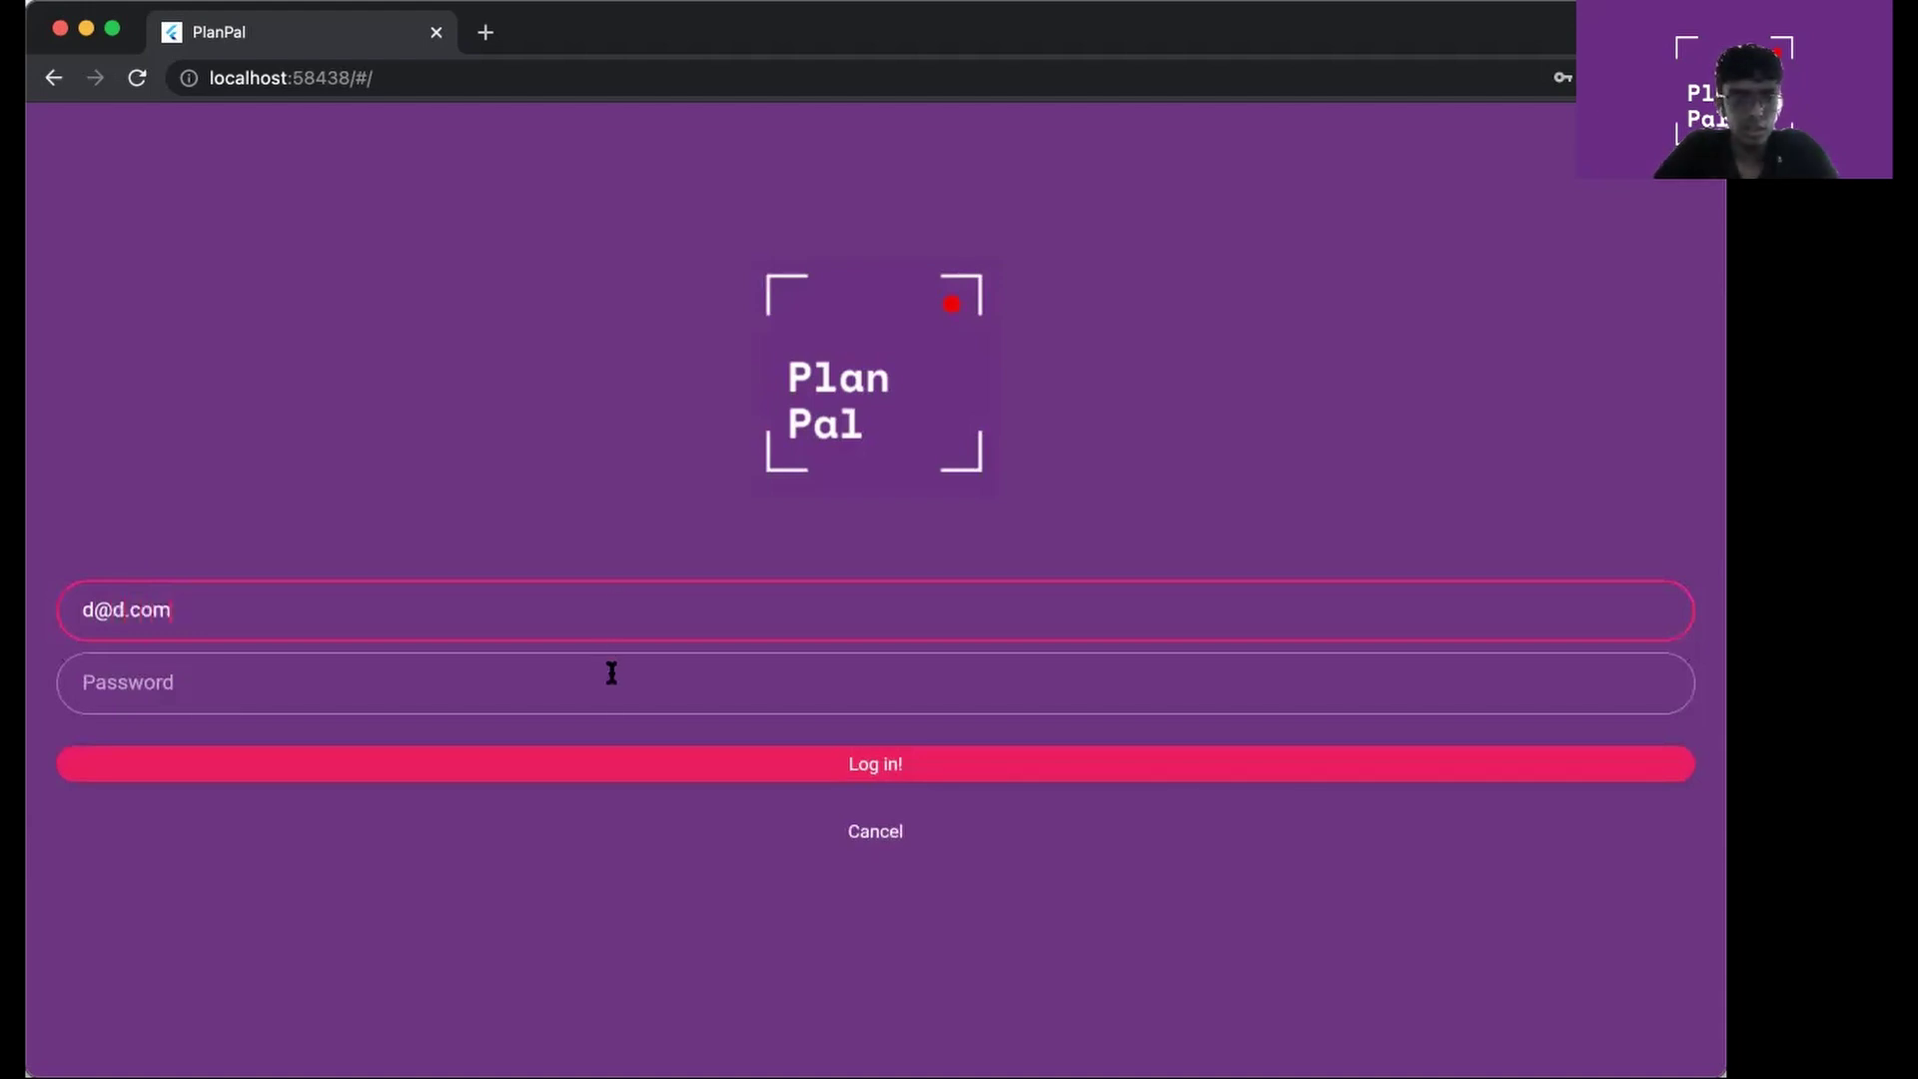
click(611, 675)
text(password)
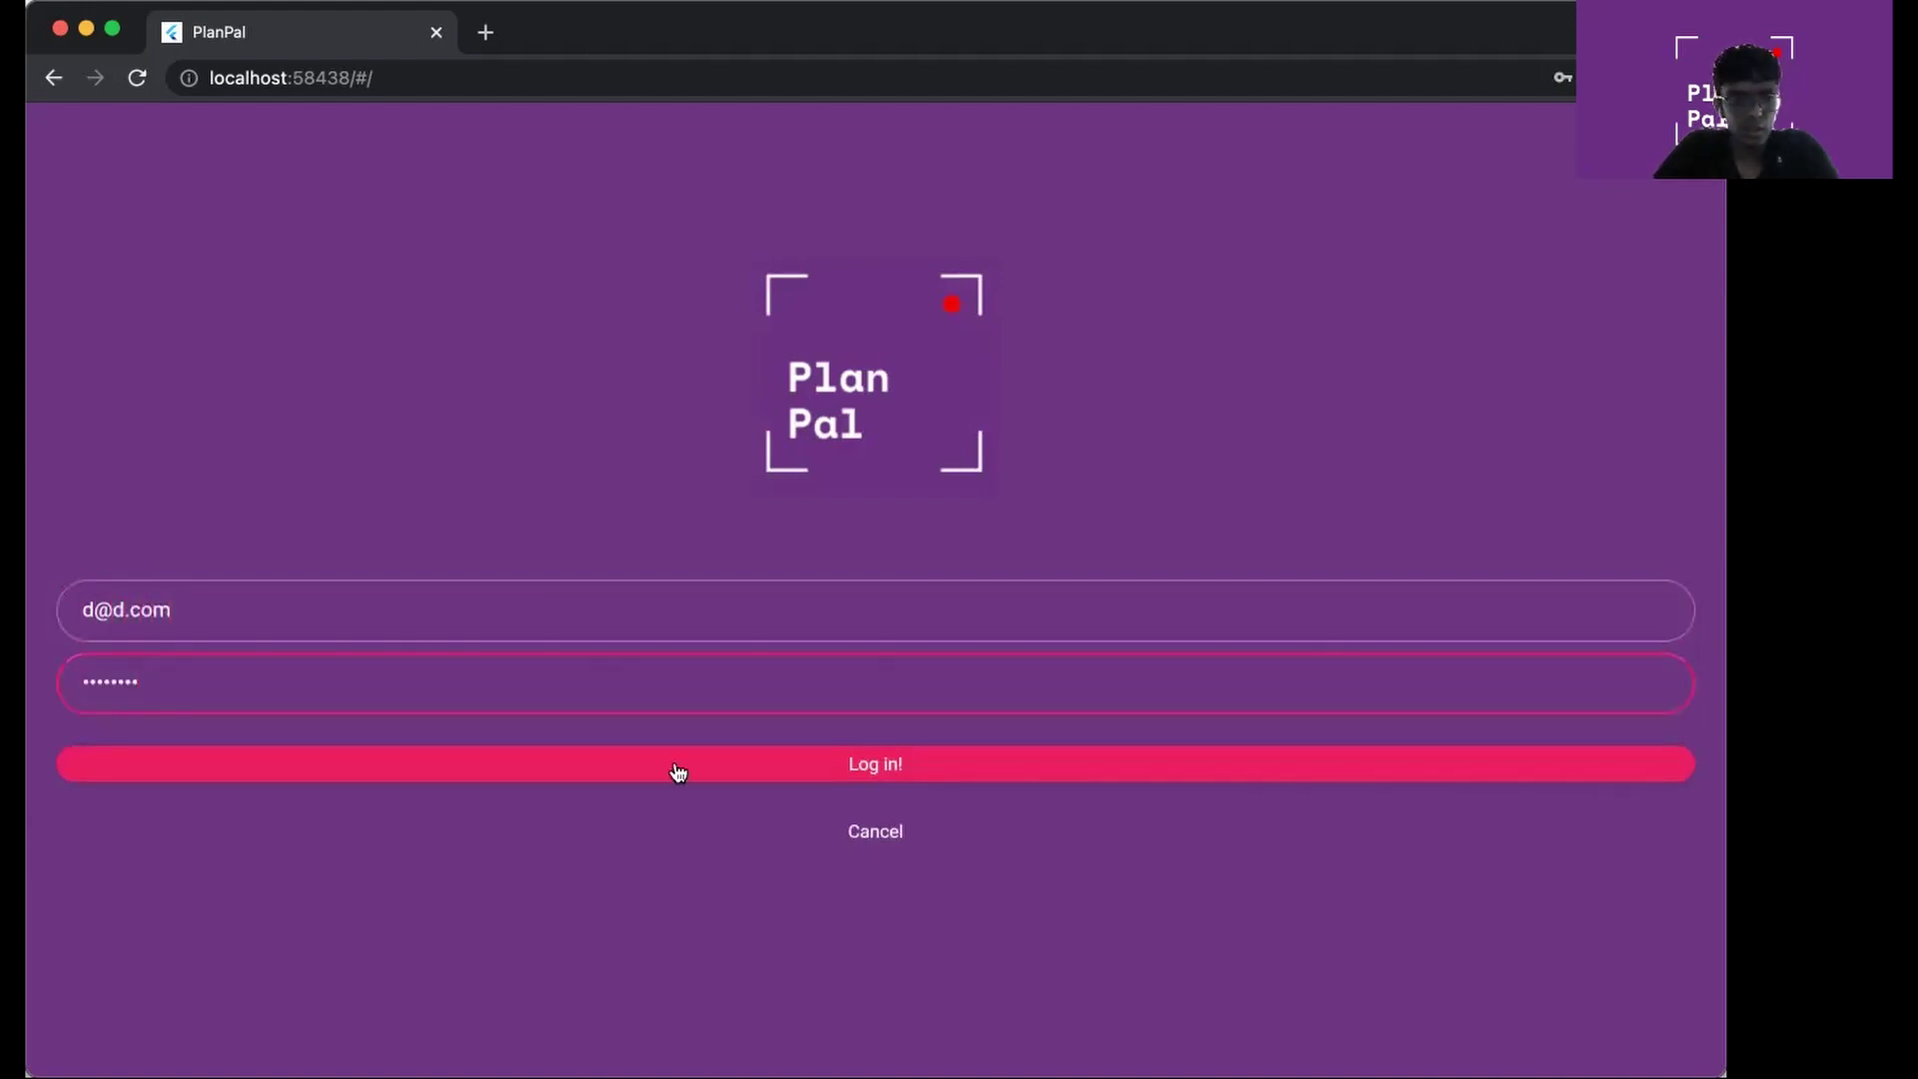
click(676, 770)
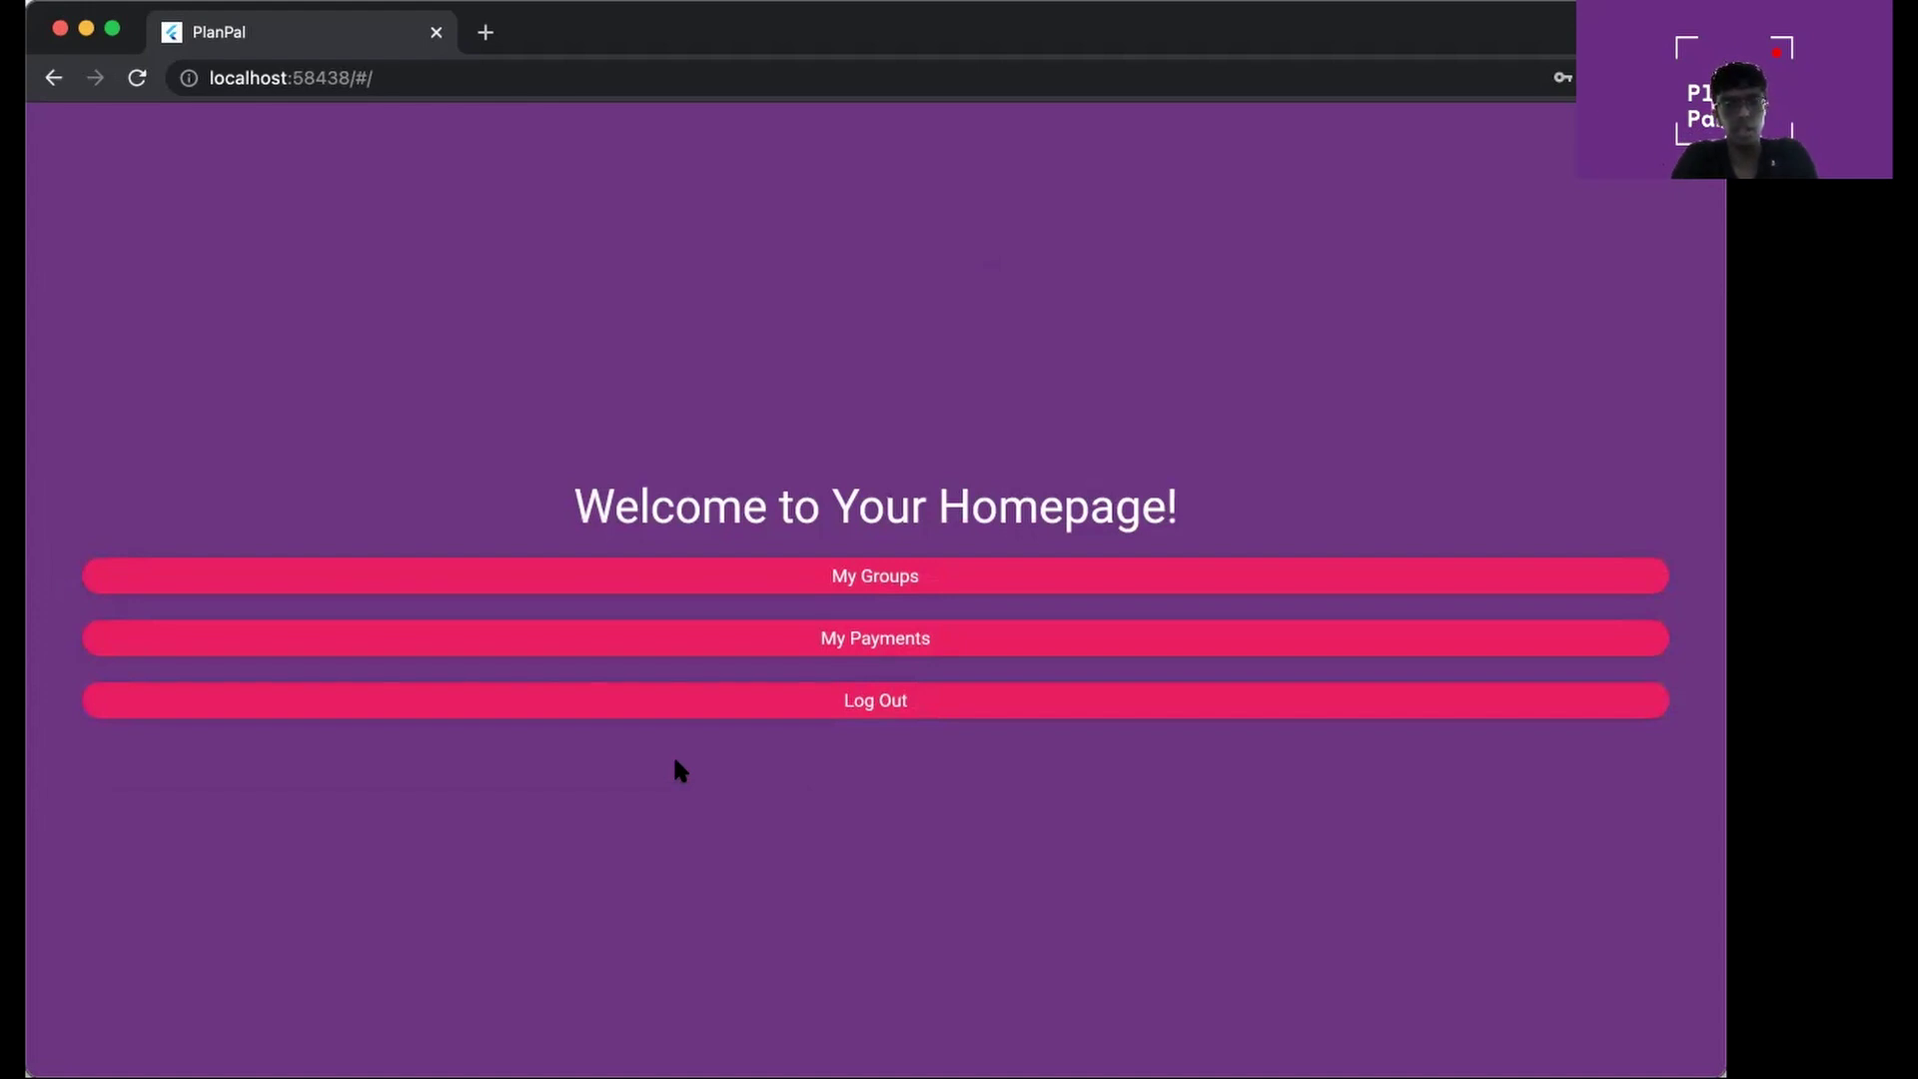
Log out and try signing in with a wrong e-mail, dismissing the incorrect-credentials error
click(778, 716)
click(858, 1012)
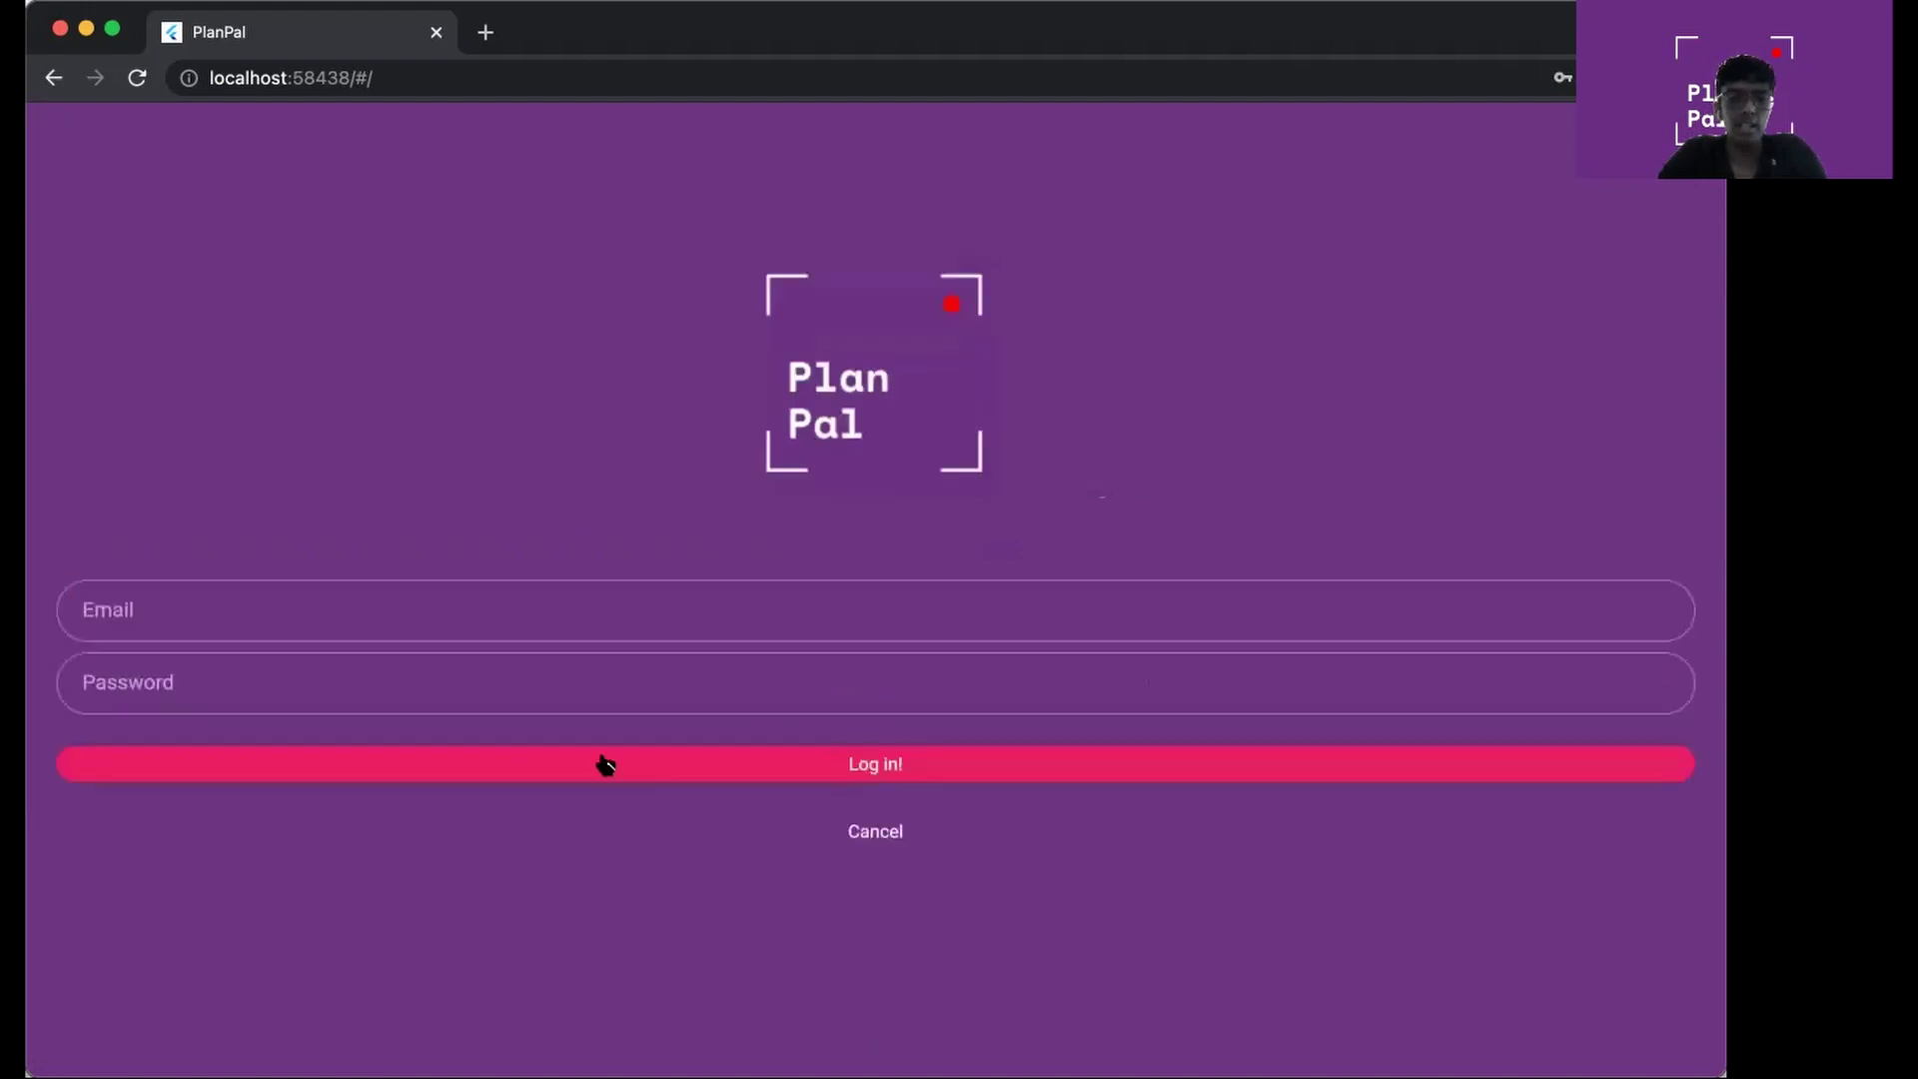
click(604, 611)
text(w)
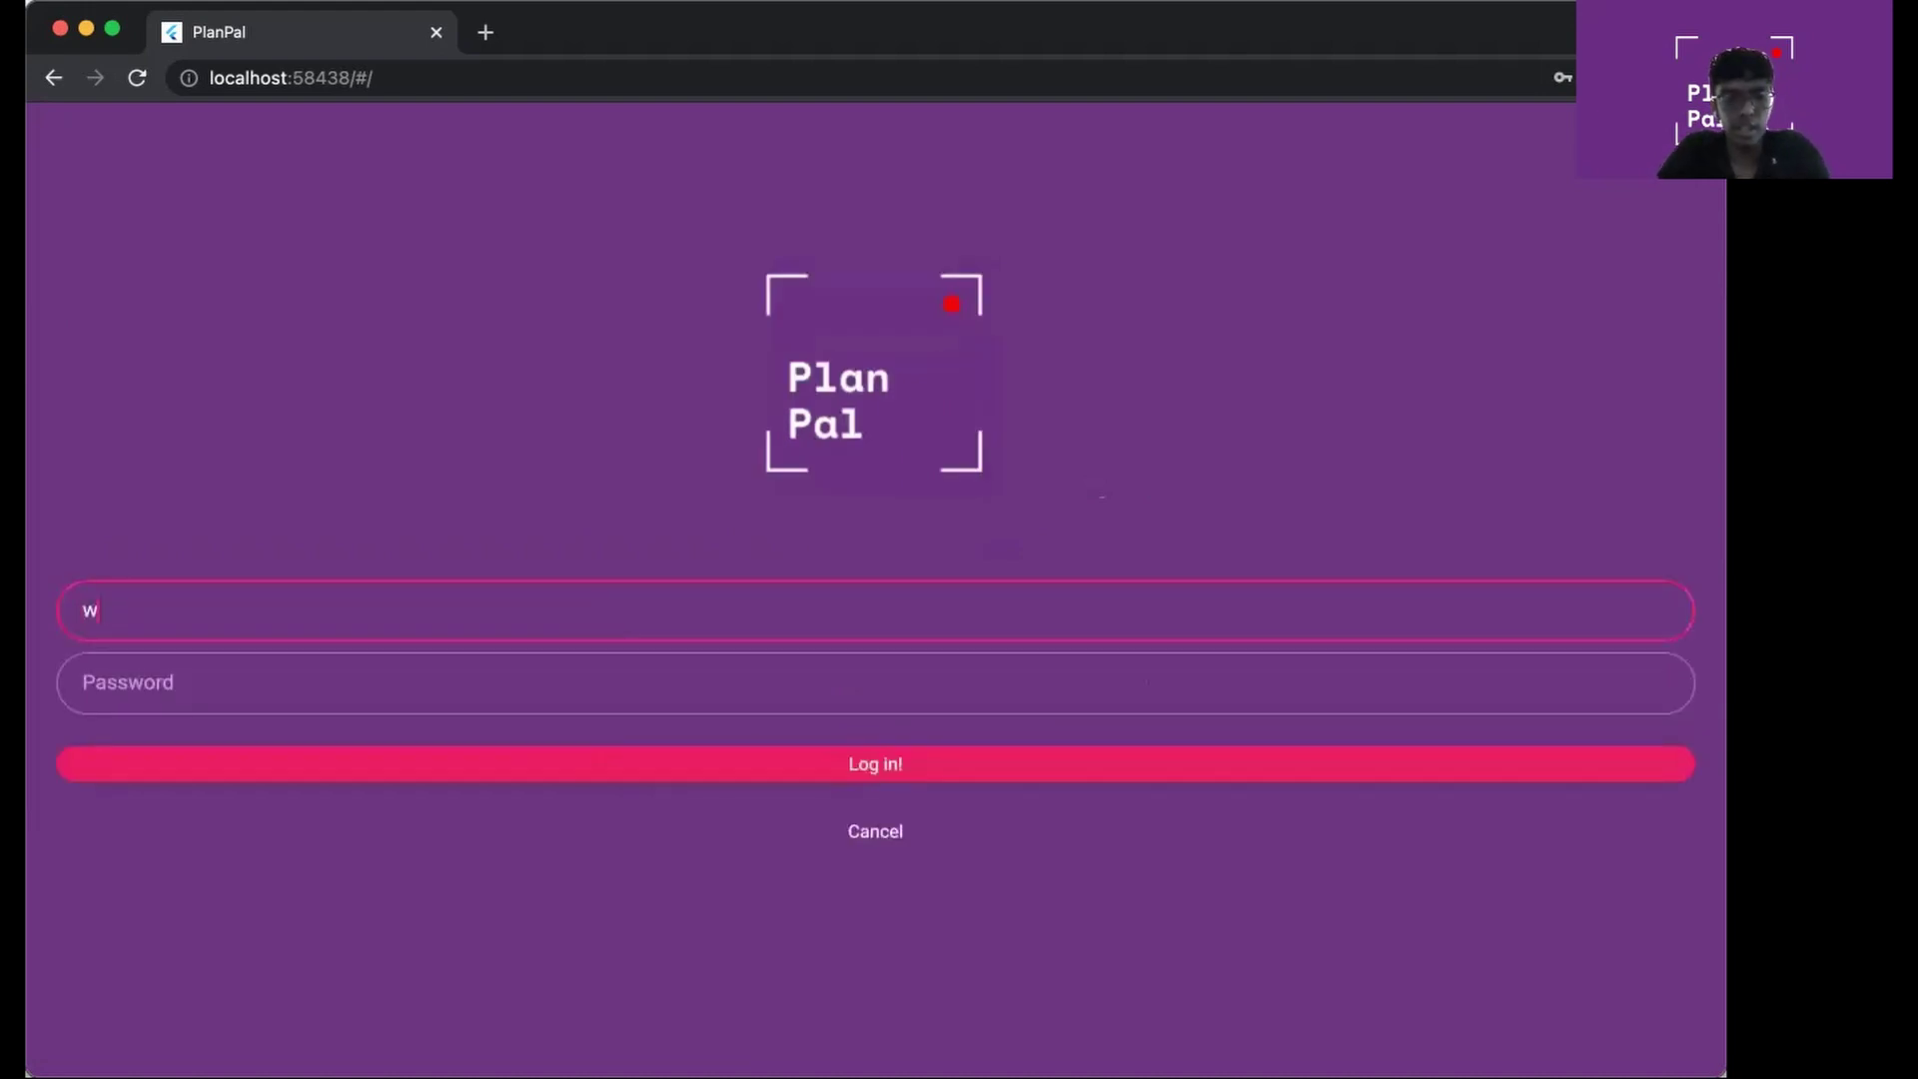
text(rong@email.com)
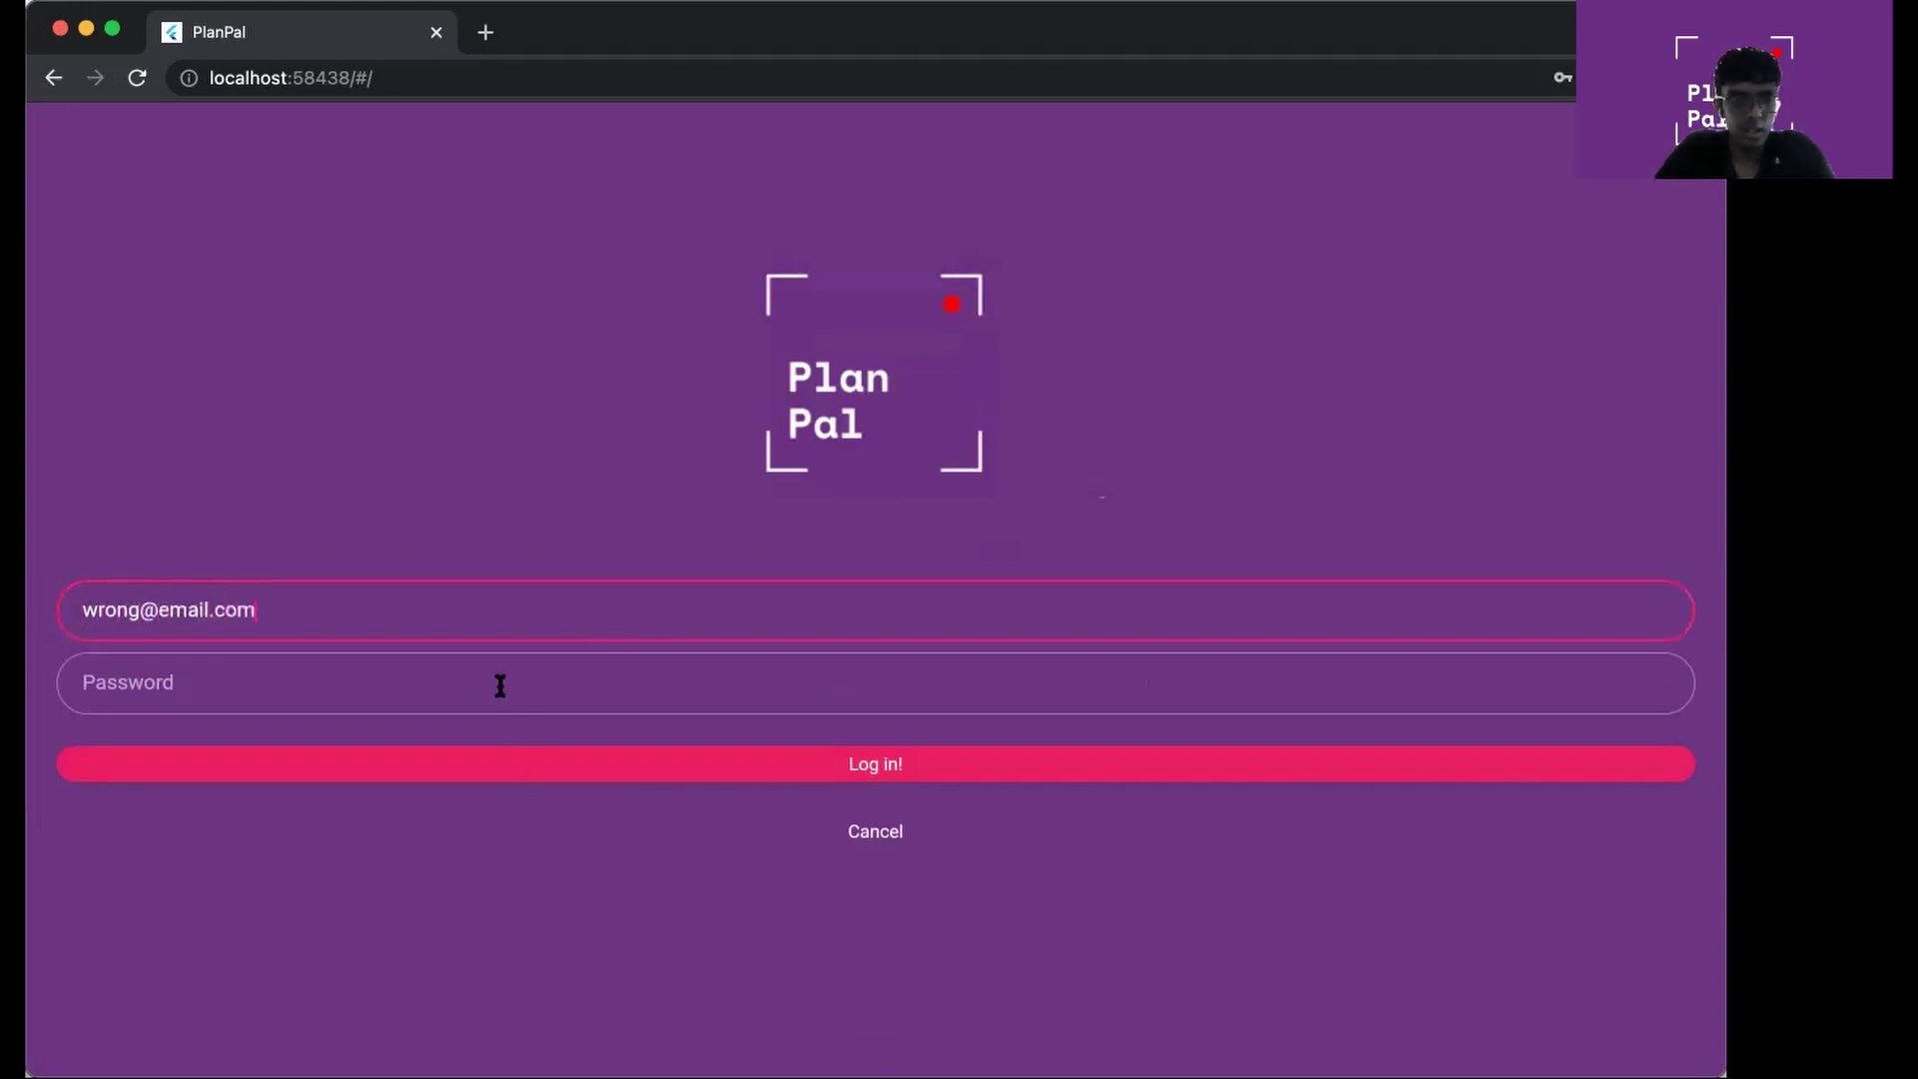
click(497, 682)
key(super+v)
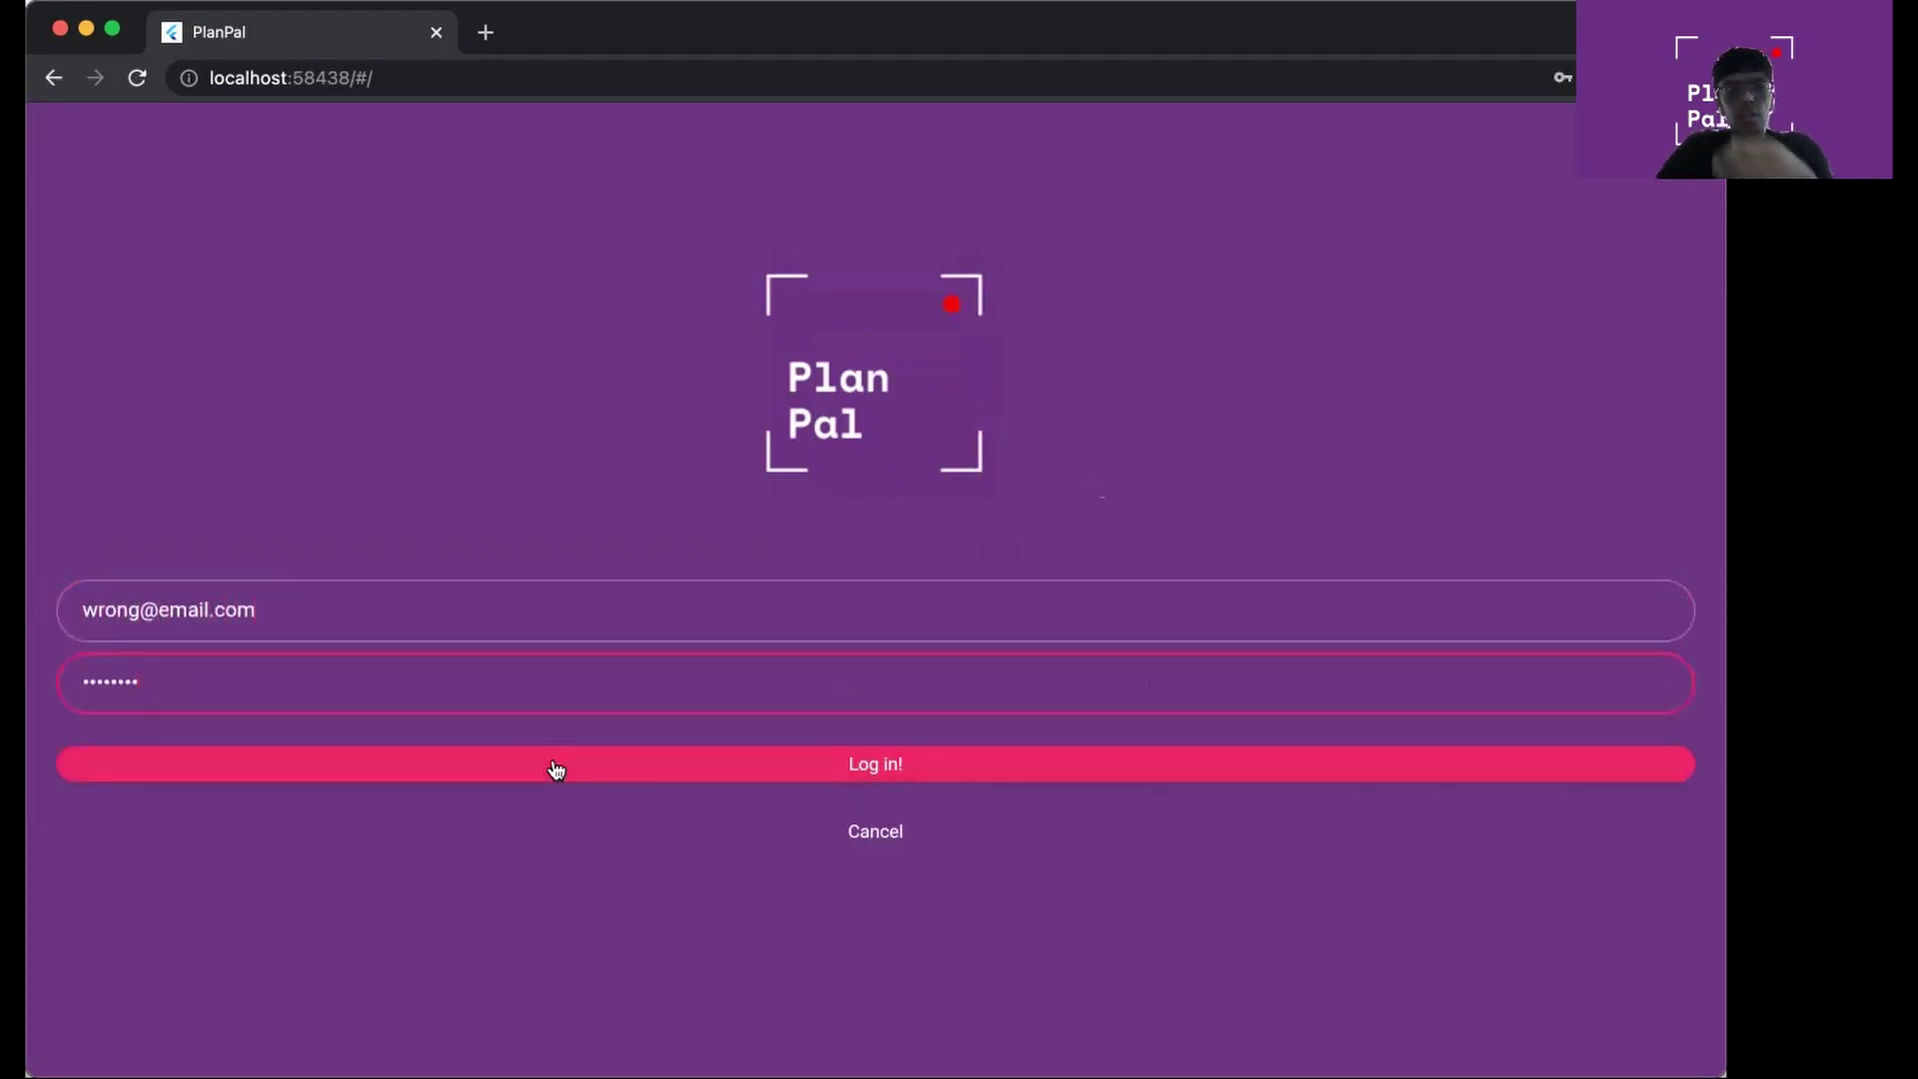
click(550, 766)
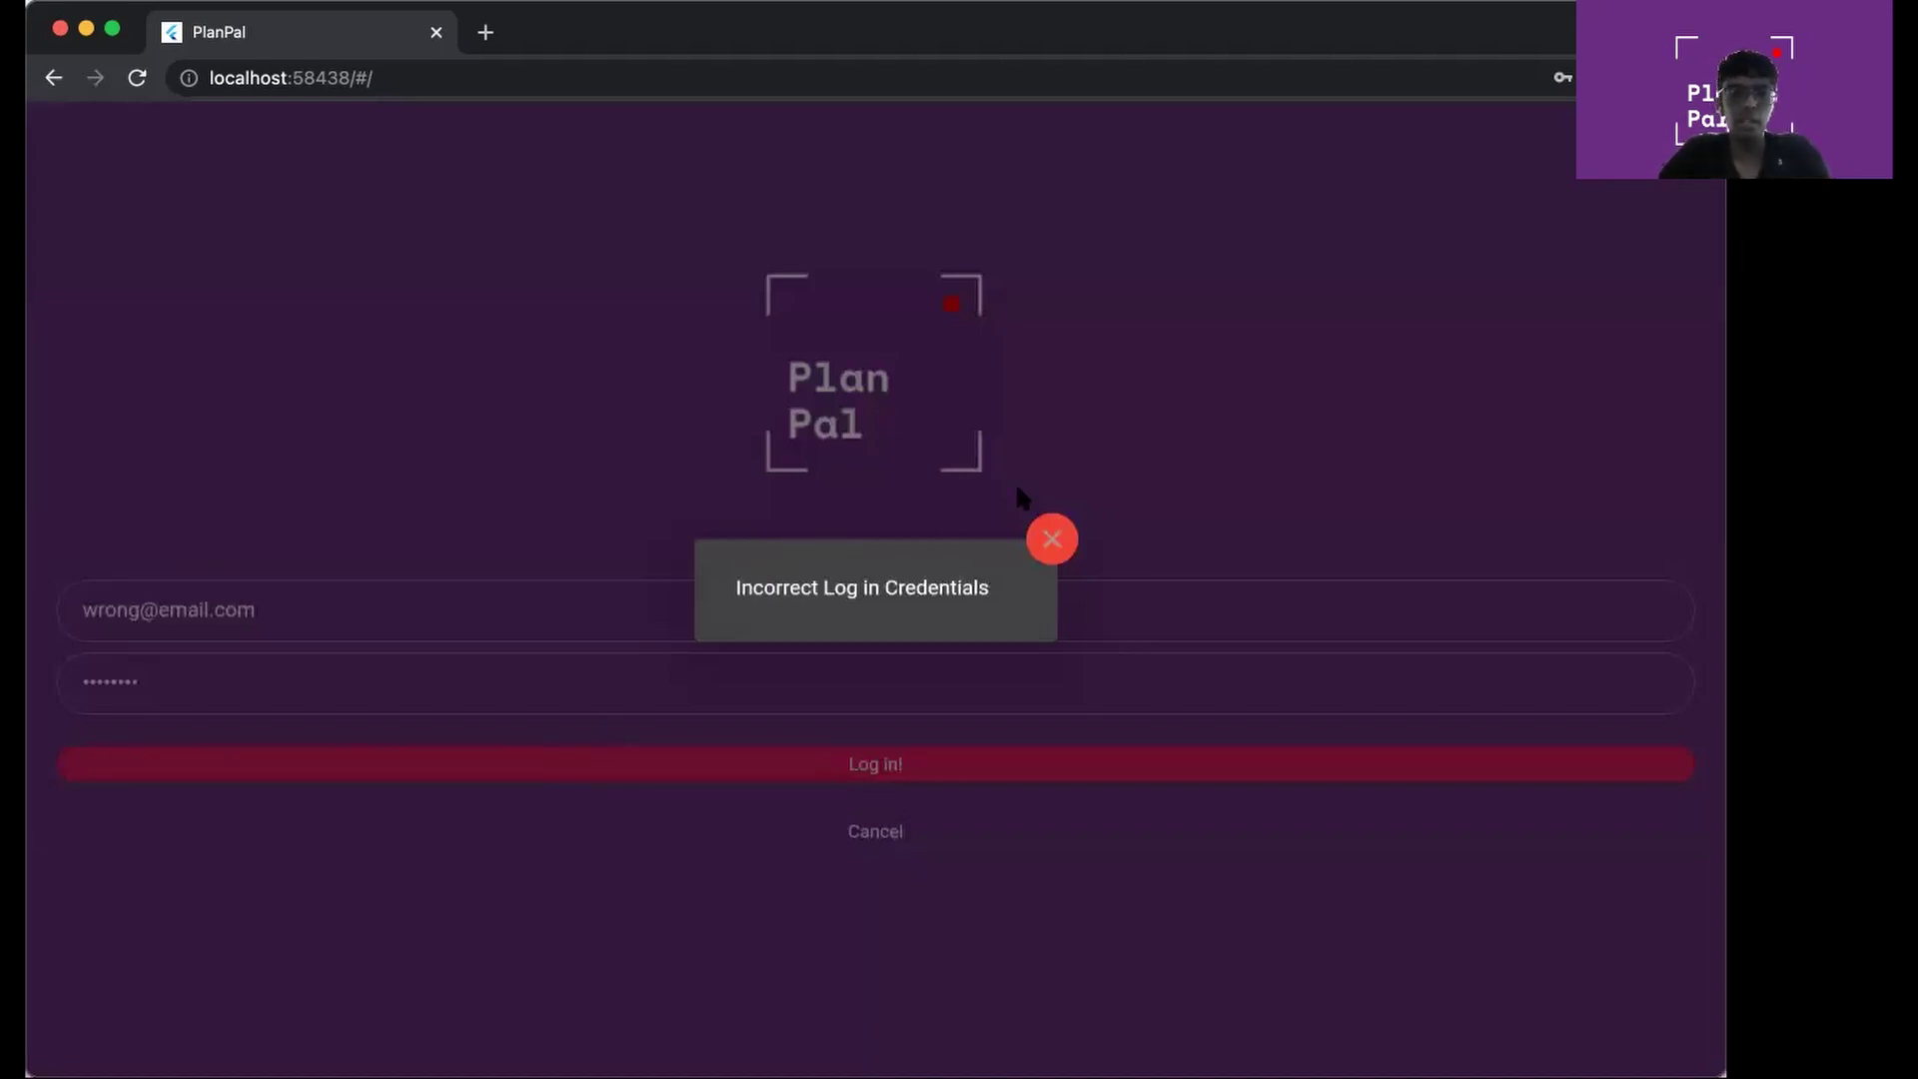
click(1028, 423)
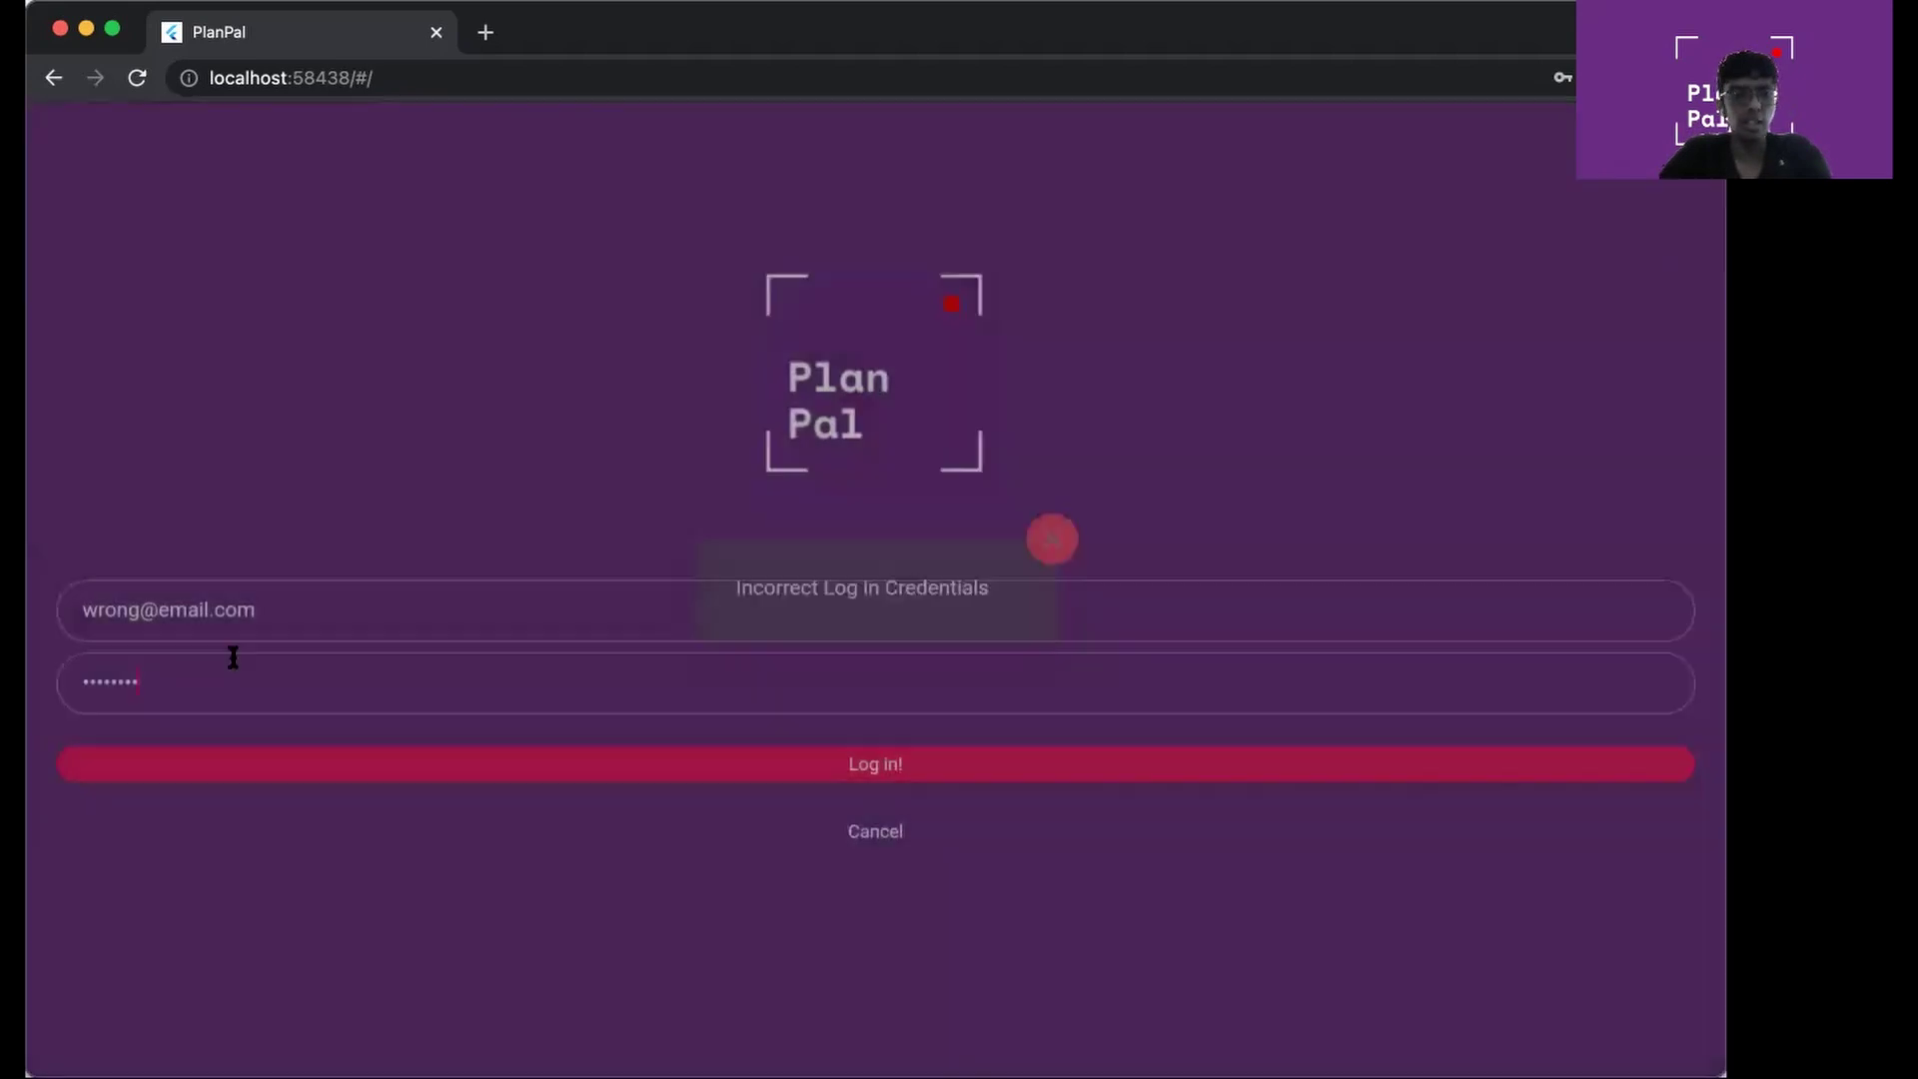
Replace the wrong e-mail with the account's own e-mail and log in
click(172, 614)
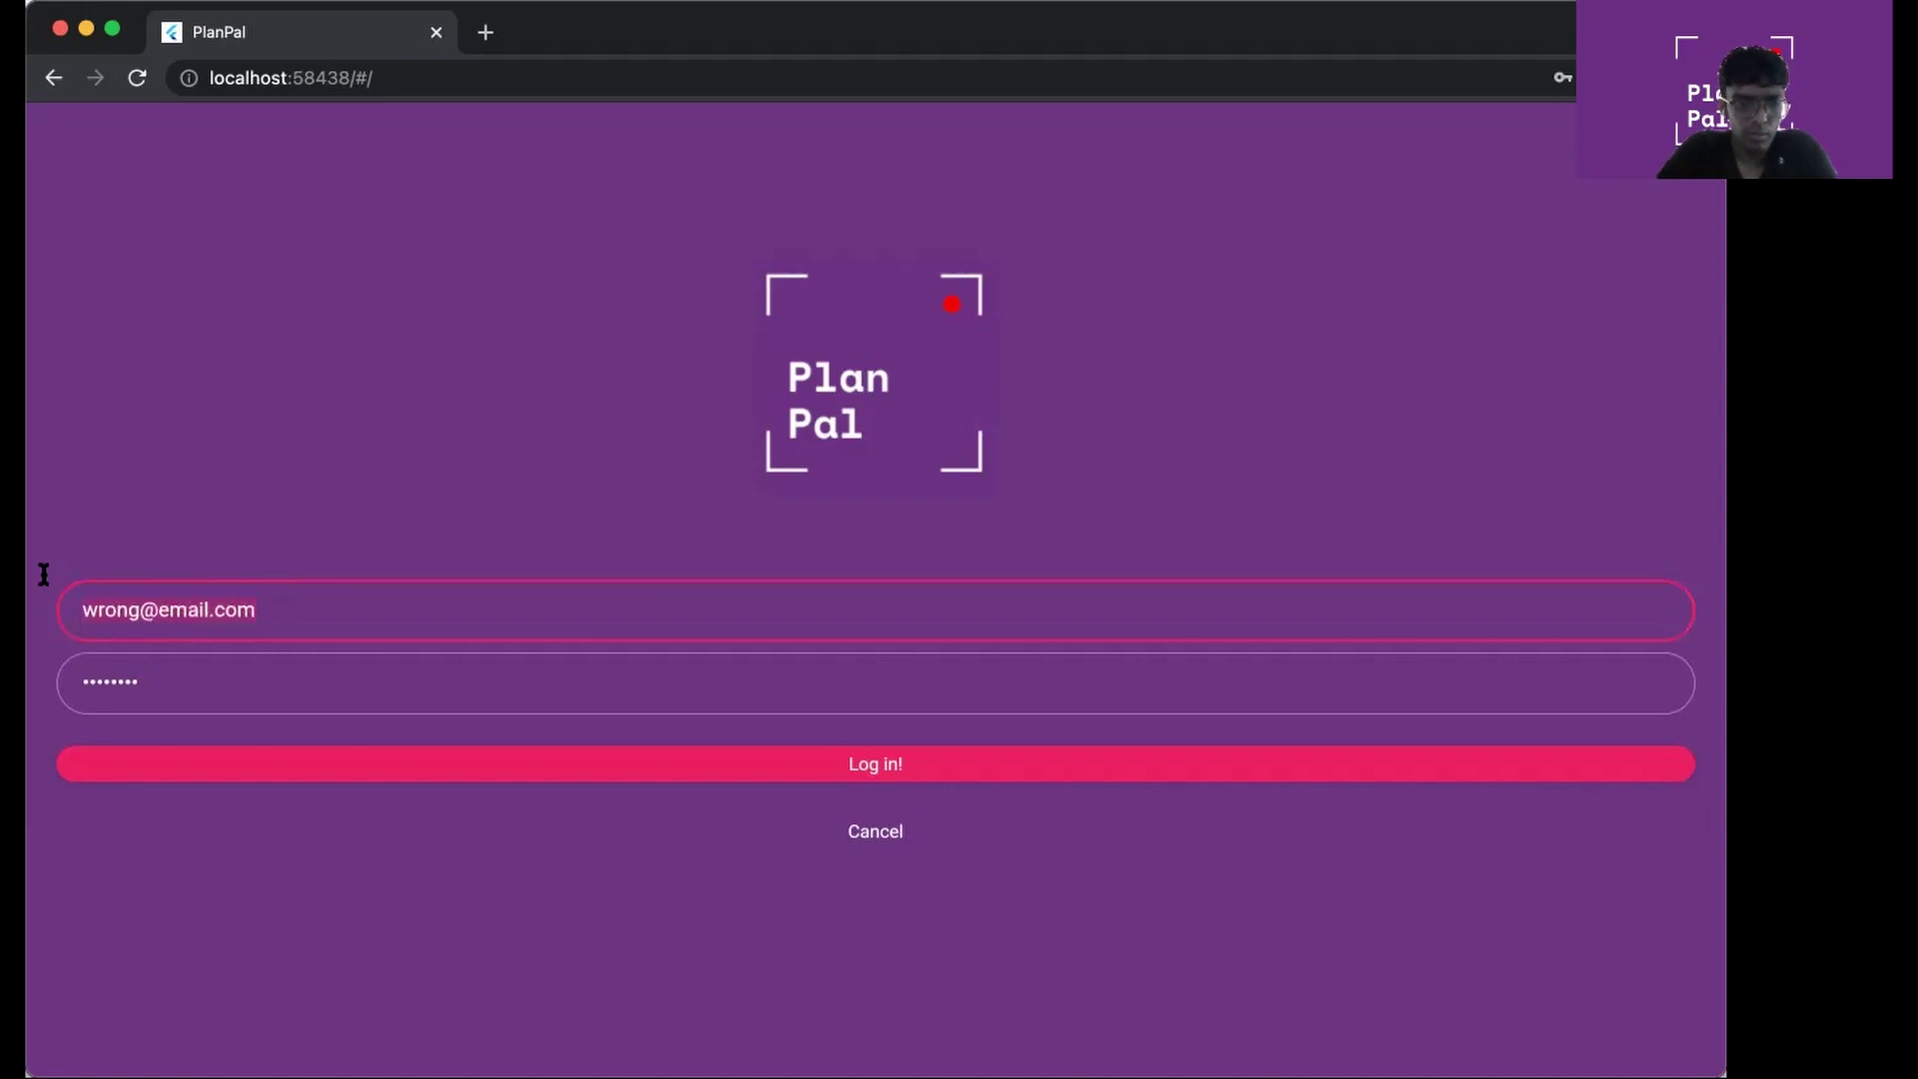
text(d#)
key(BackSpace)
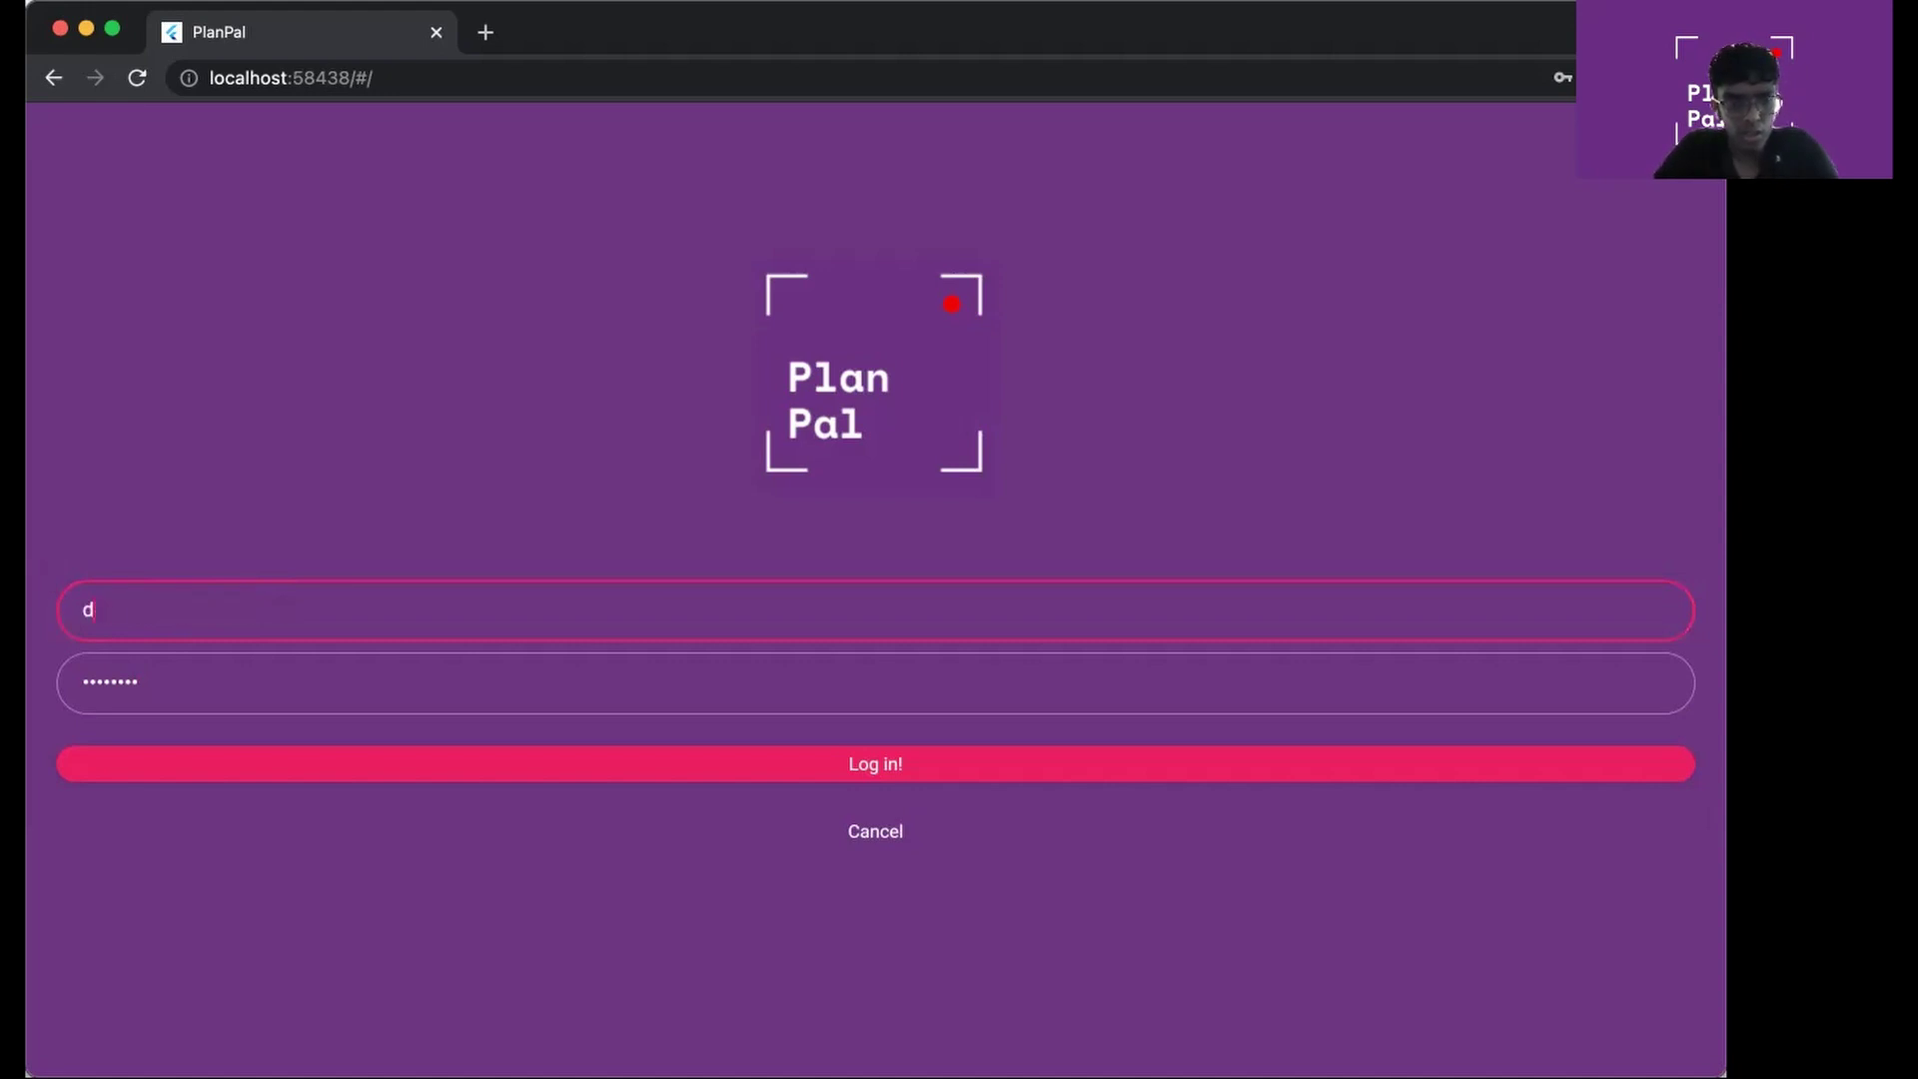
text(@d.com)
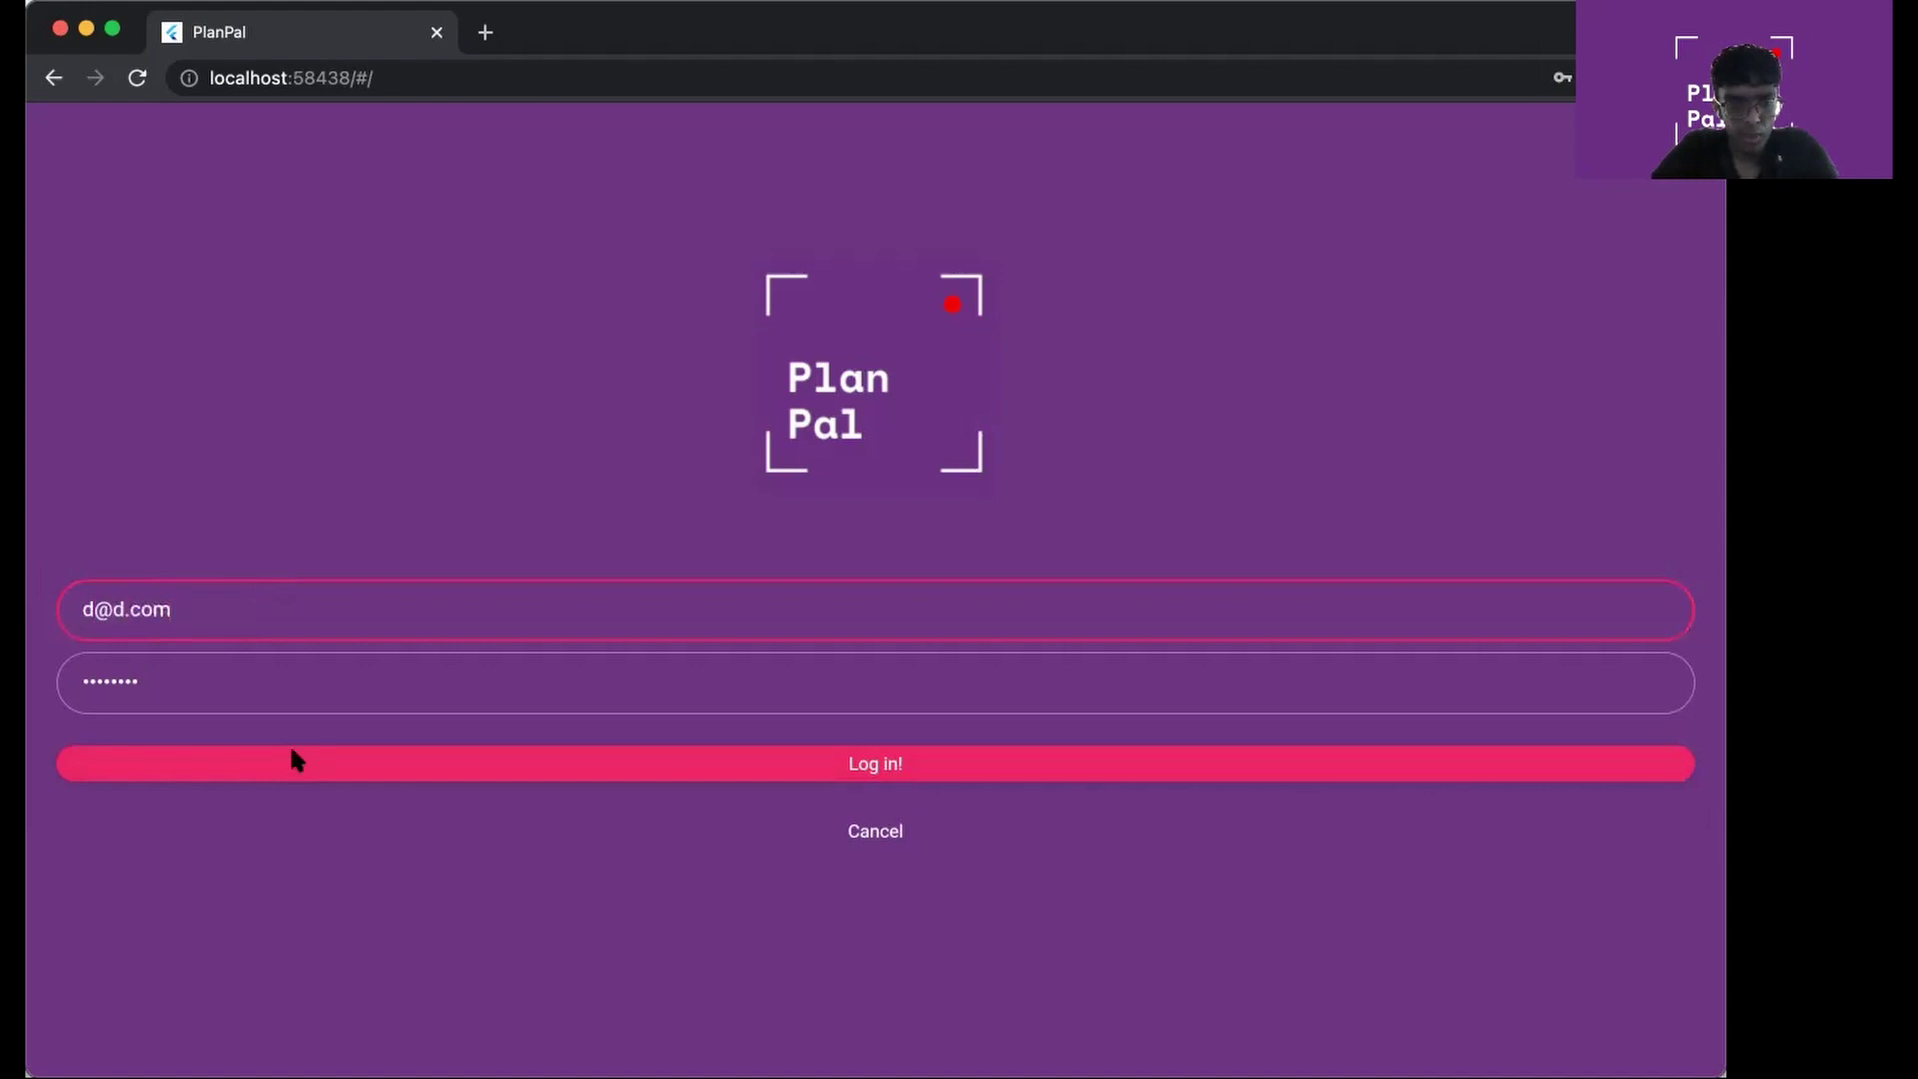
click(291, 761)
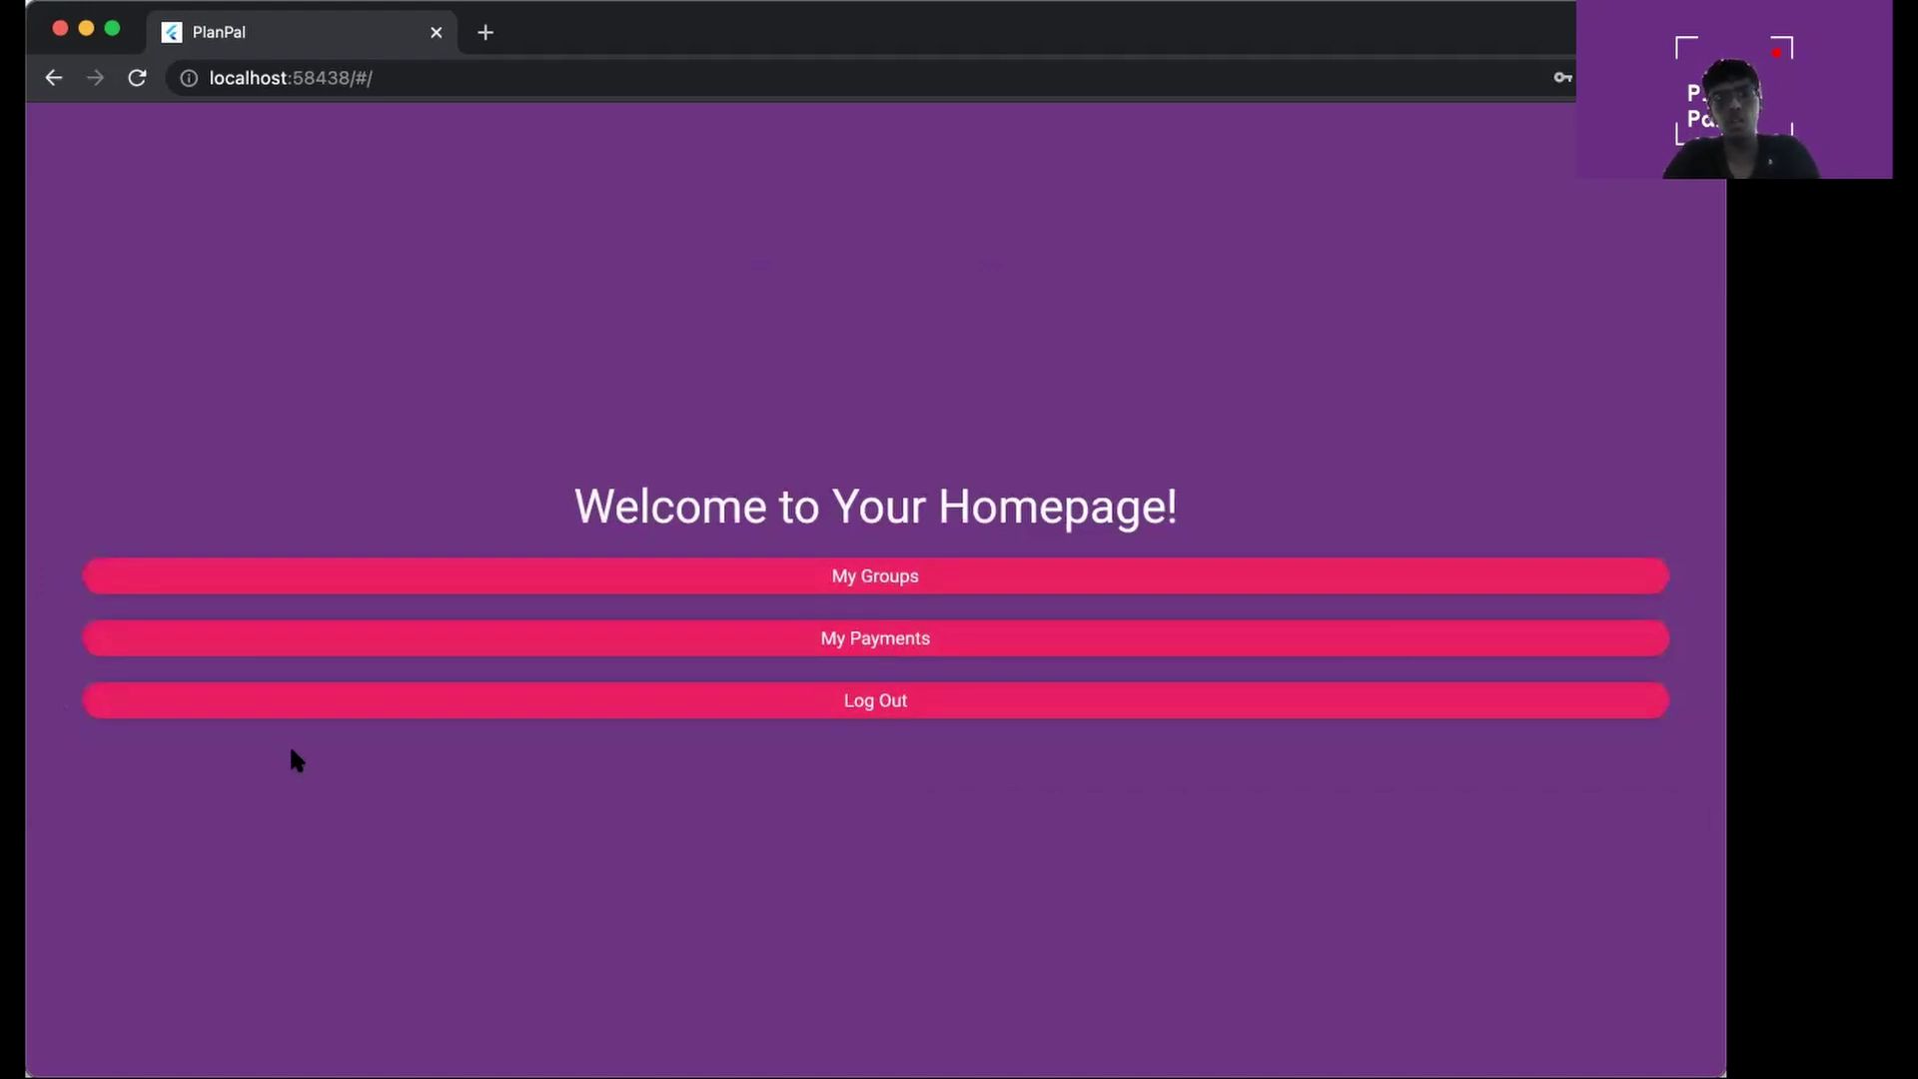
From My Groups, create a new group named 'sports'
click(597, 579)
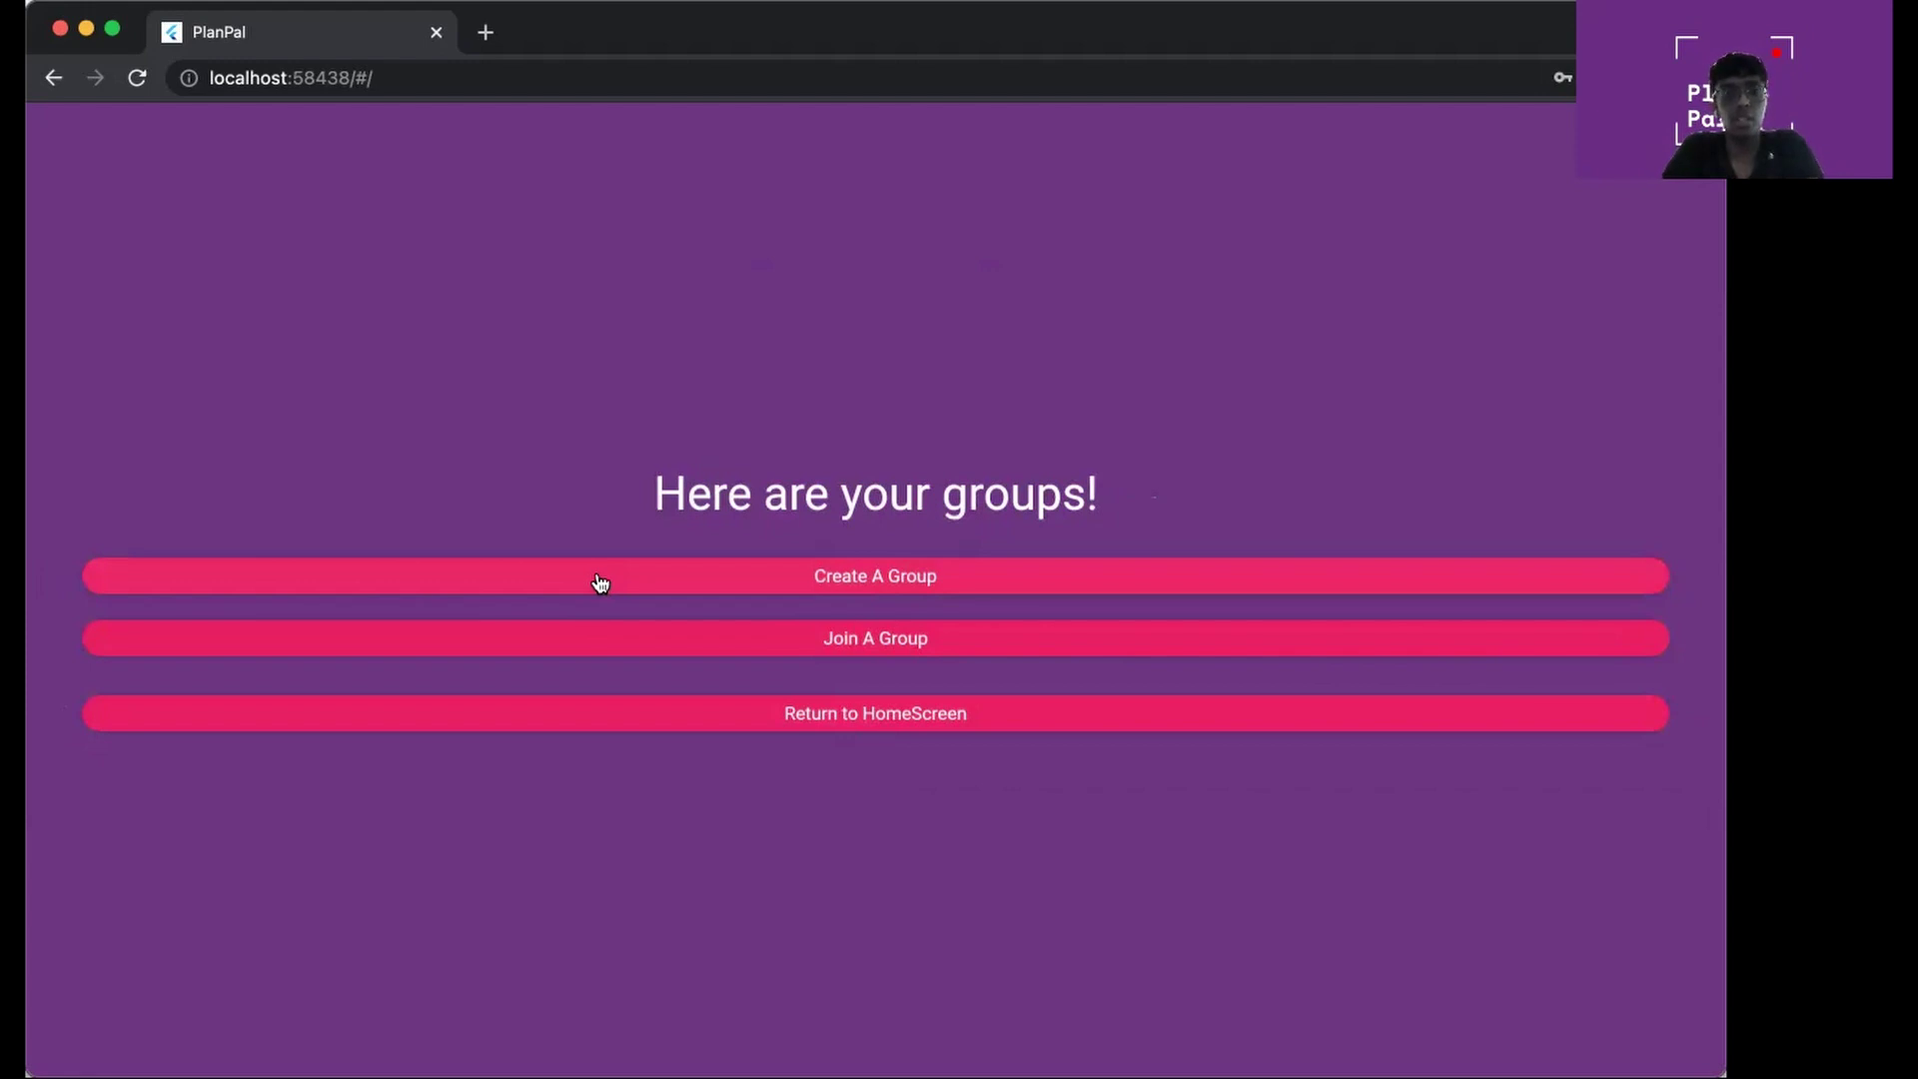
click(696, 578)
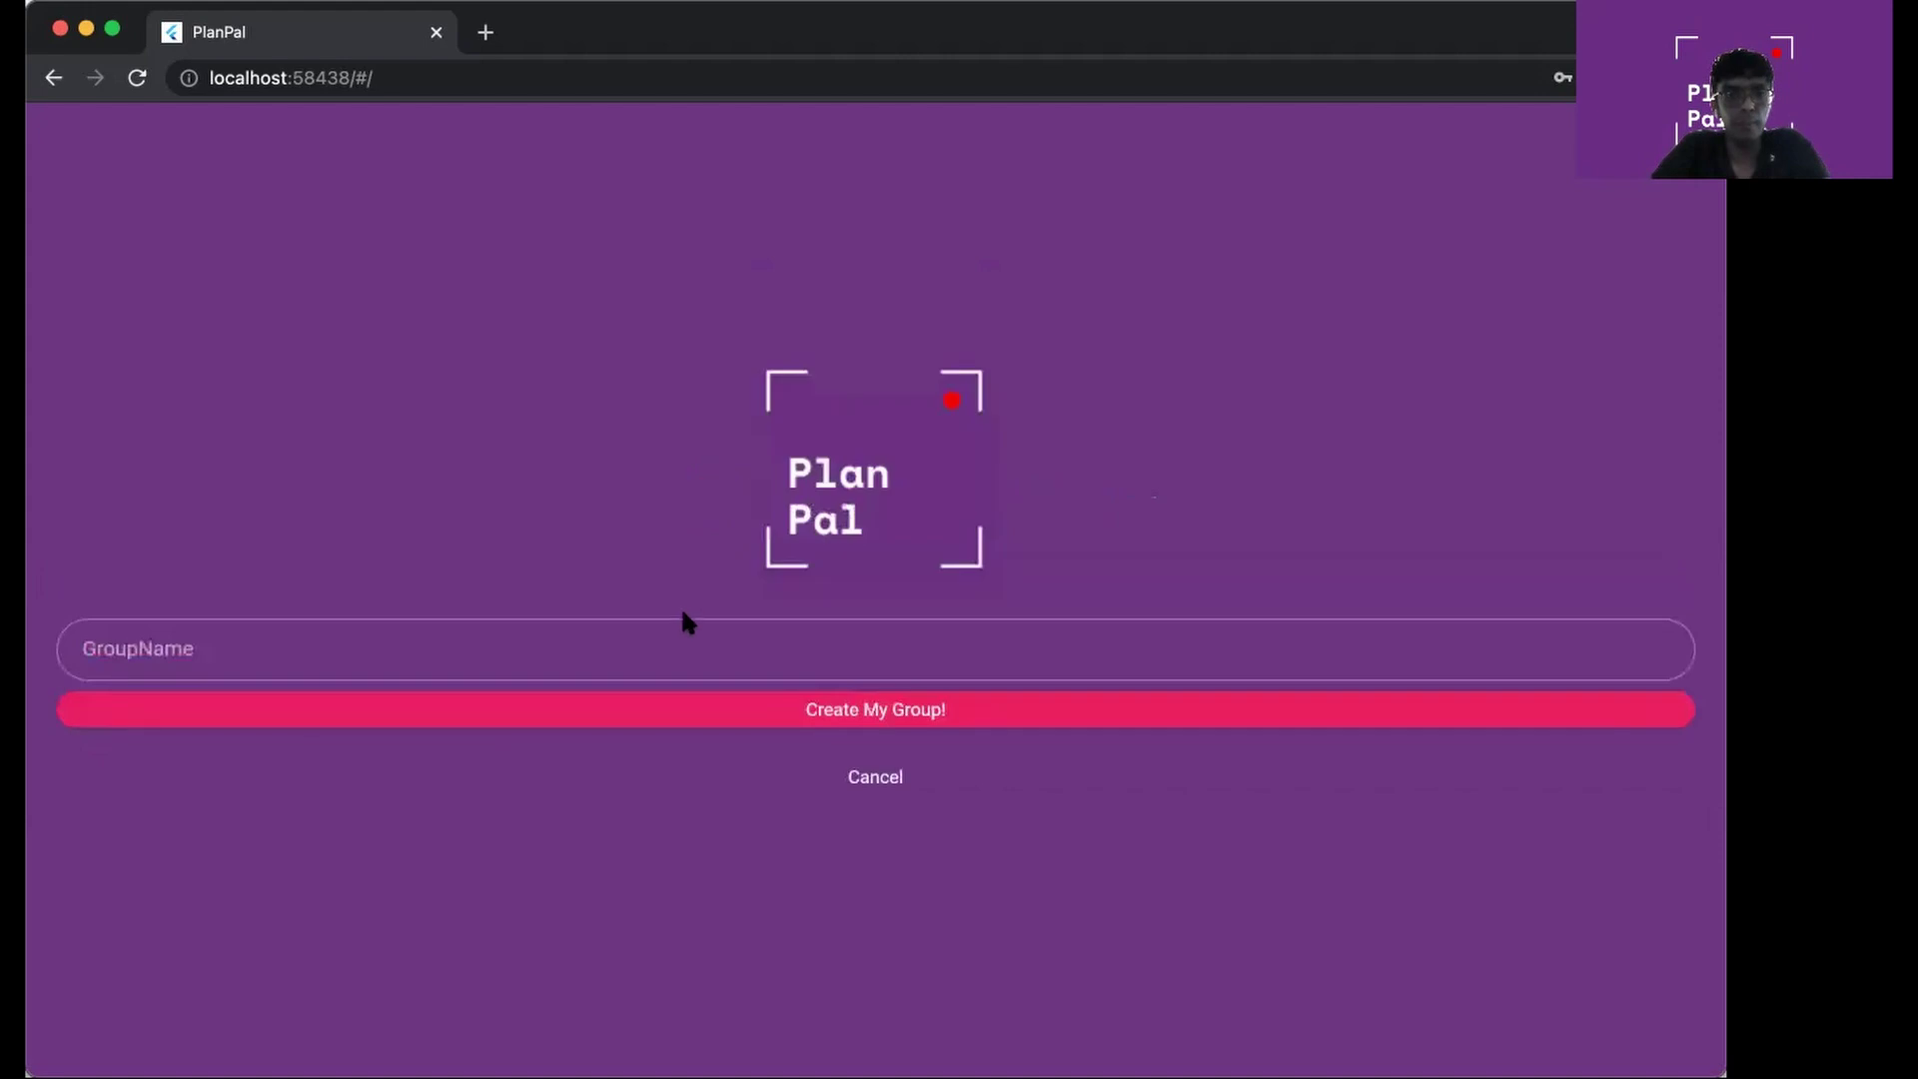
click(678, 634)
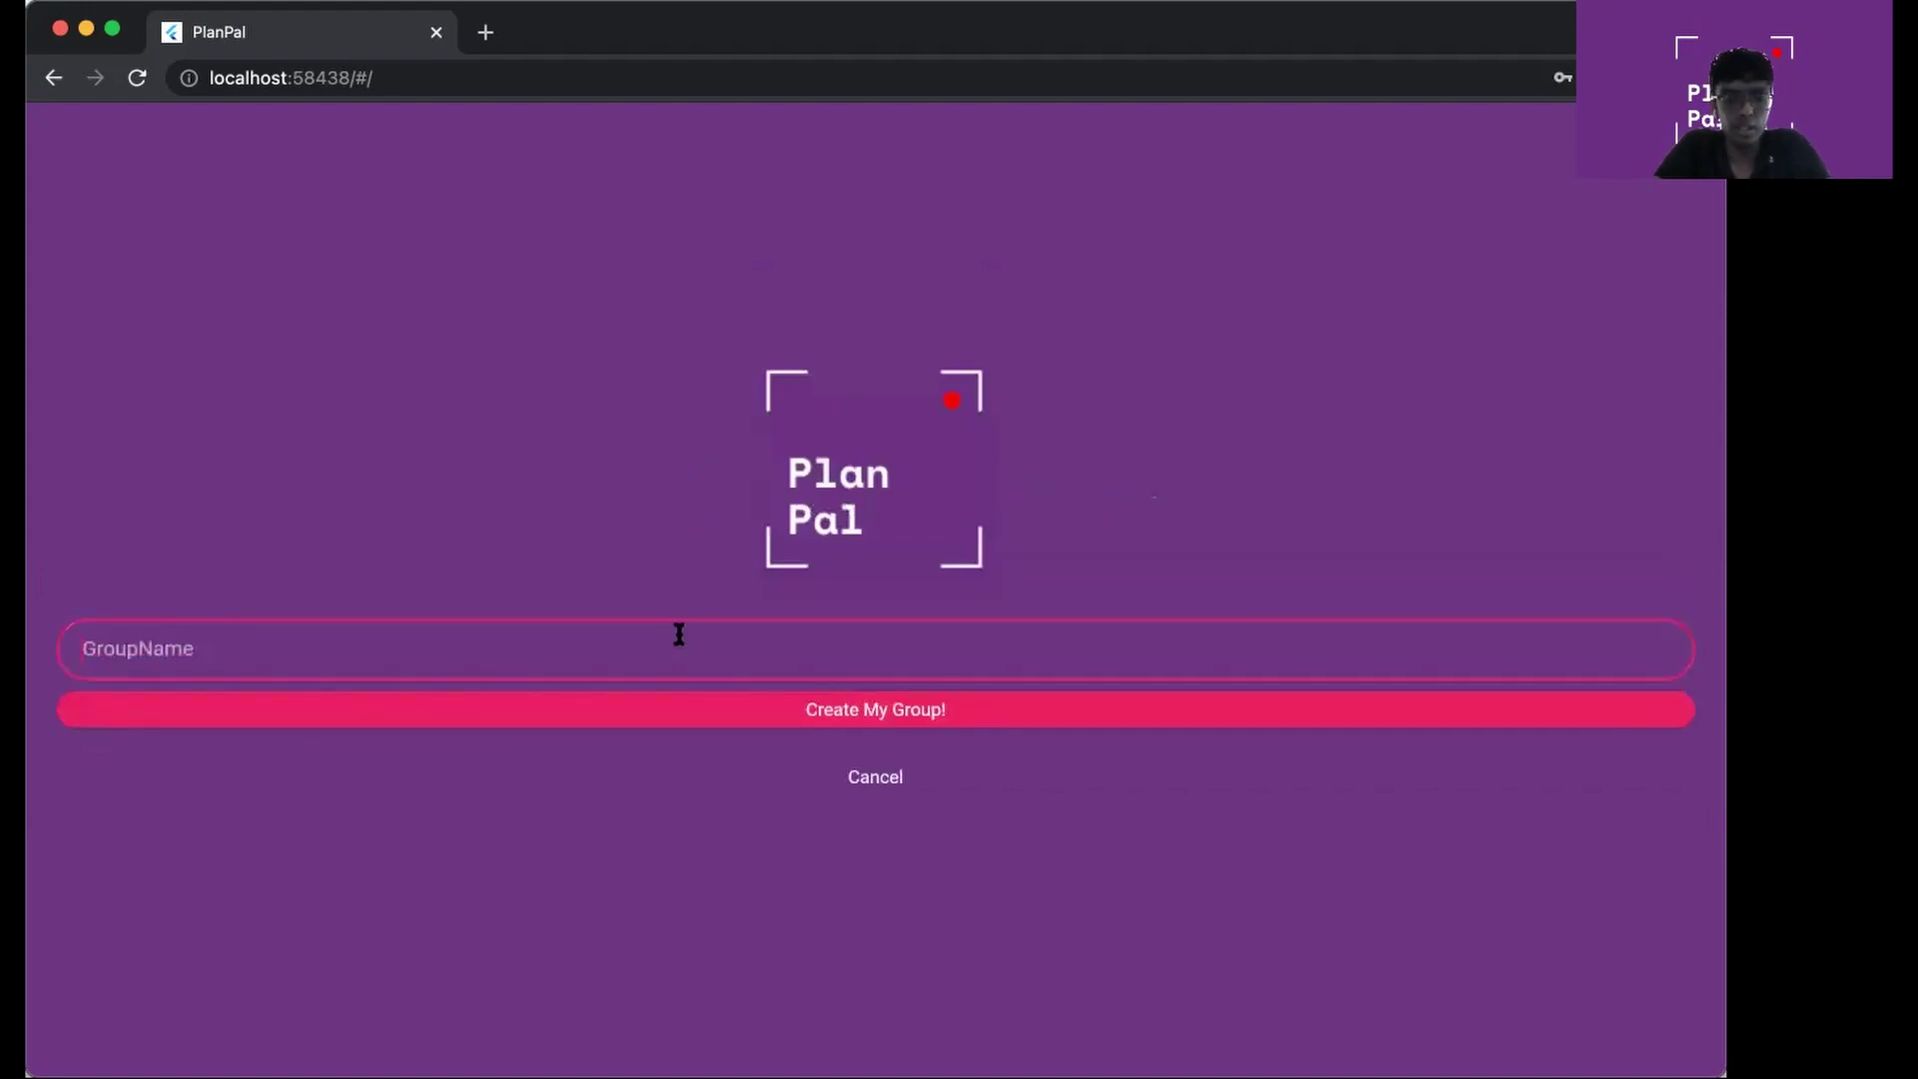
text(sports)
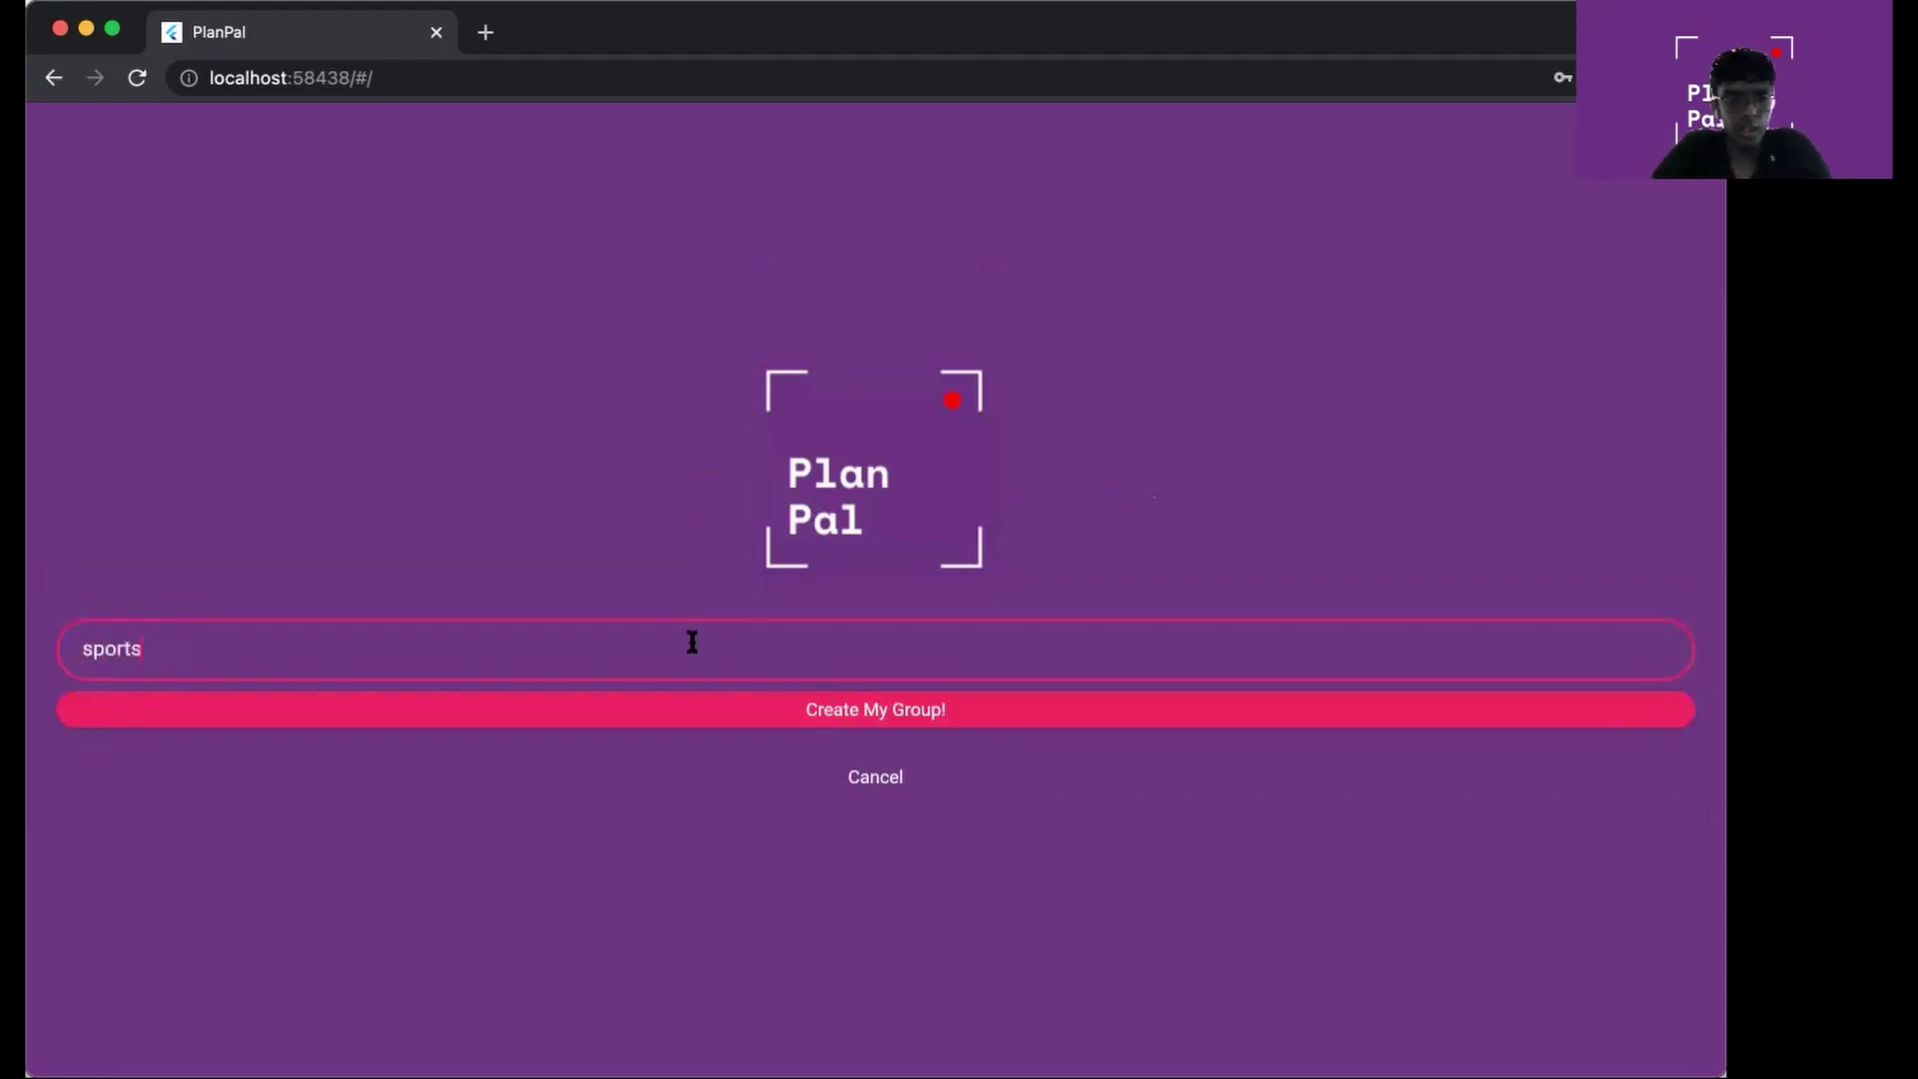
click(693, 717)
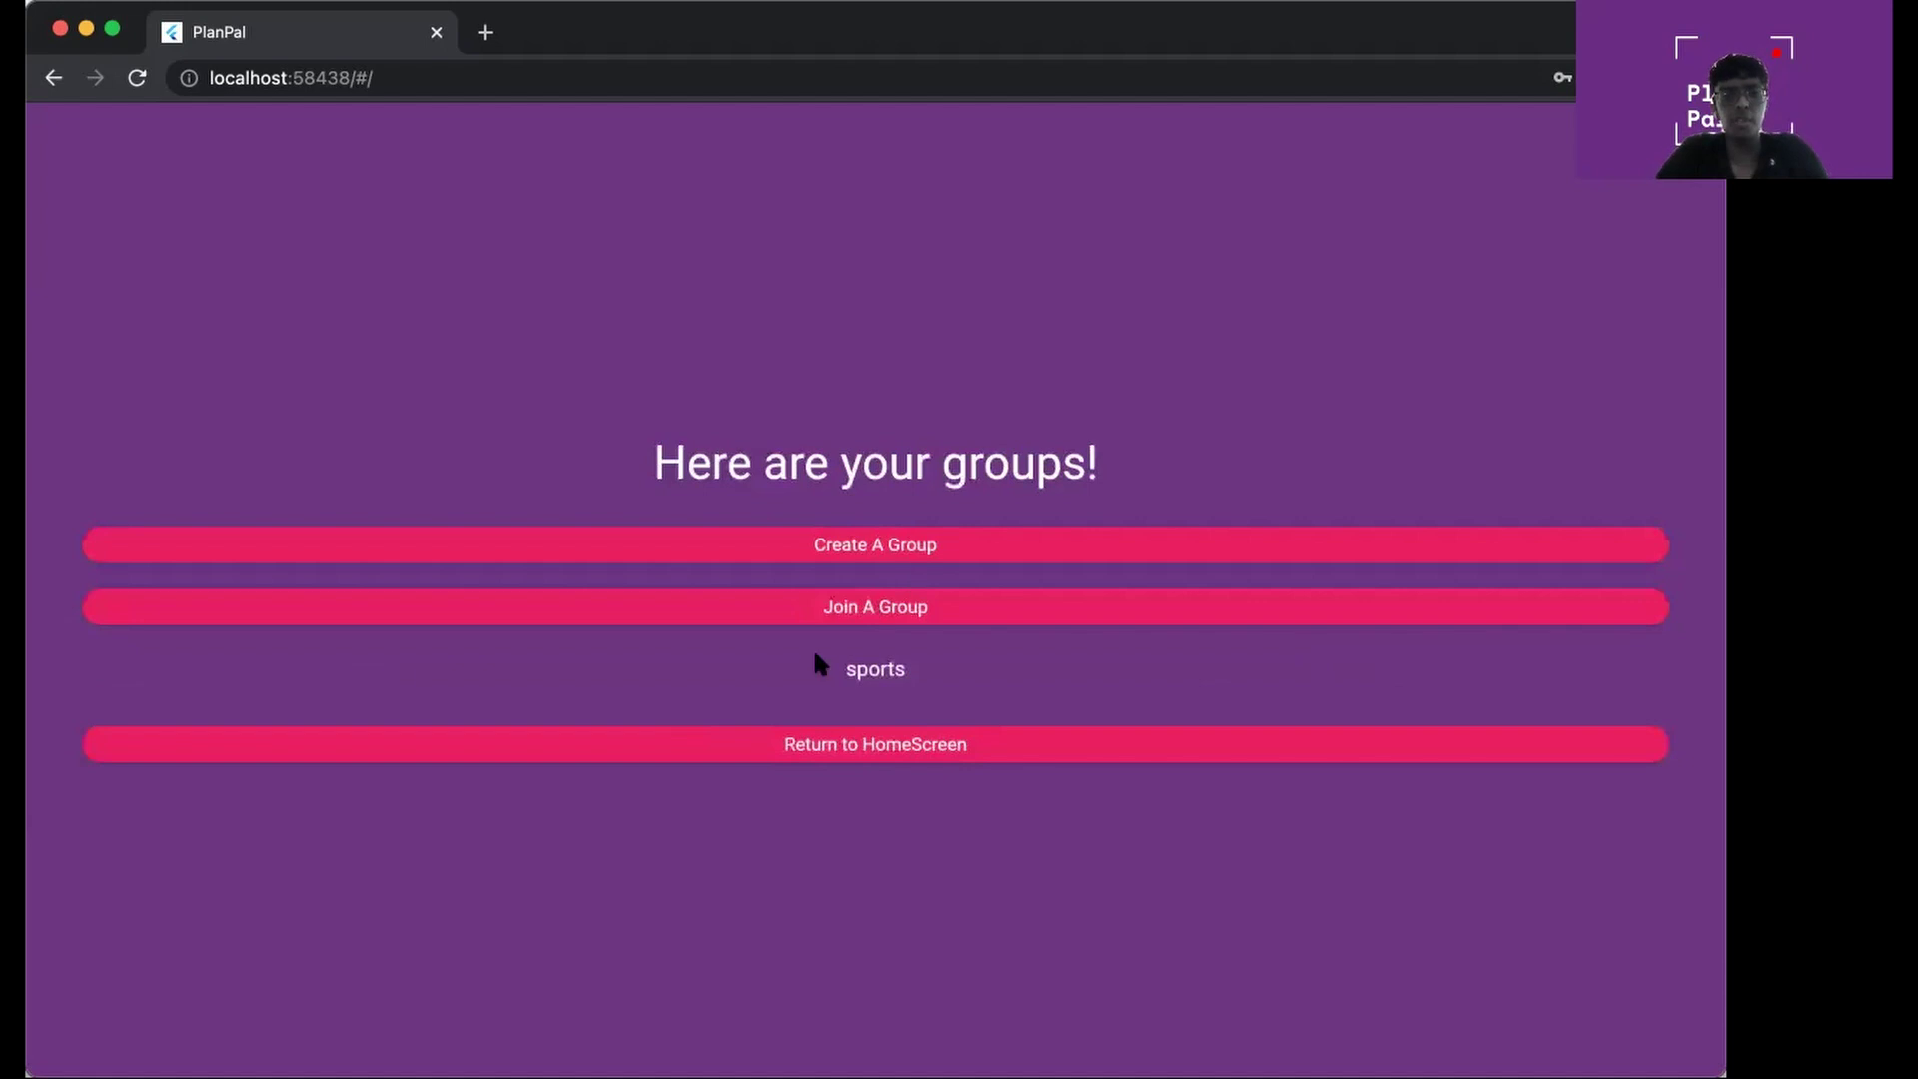
Try creating a group named 'amogus' and dismiss the name-taken error
click(841, 542)
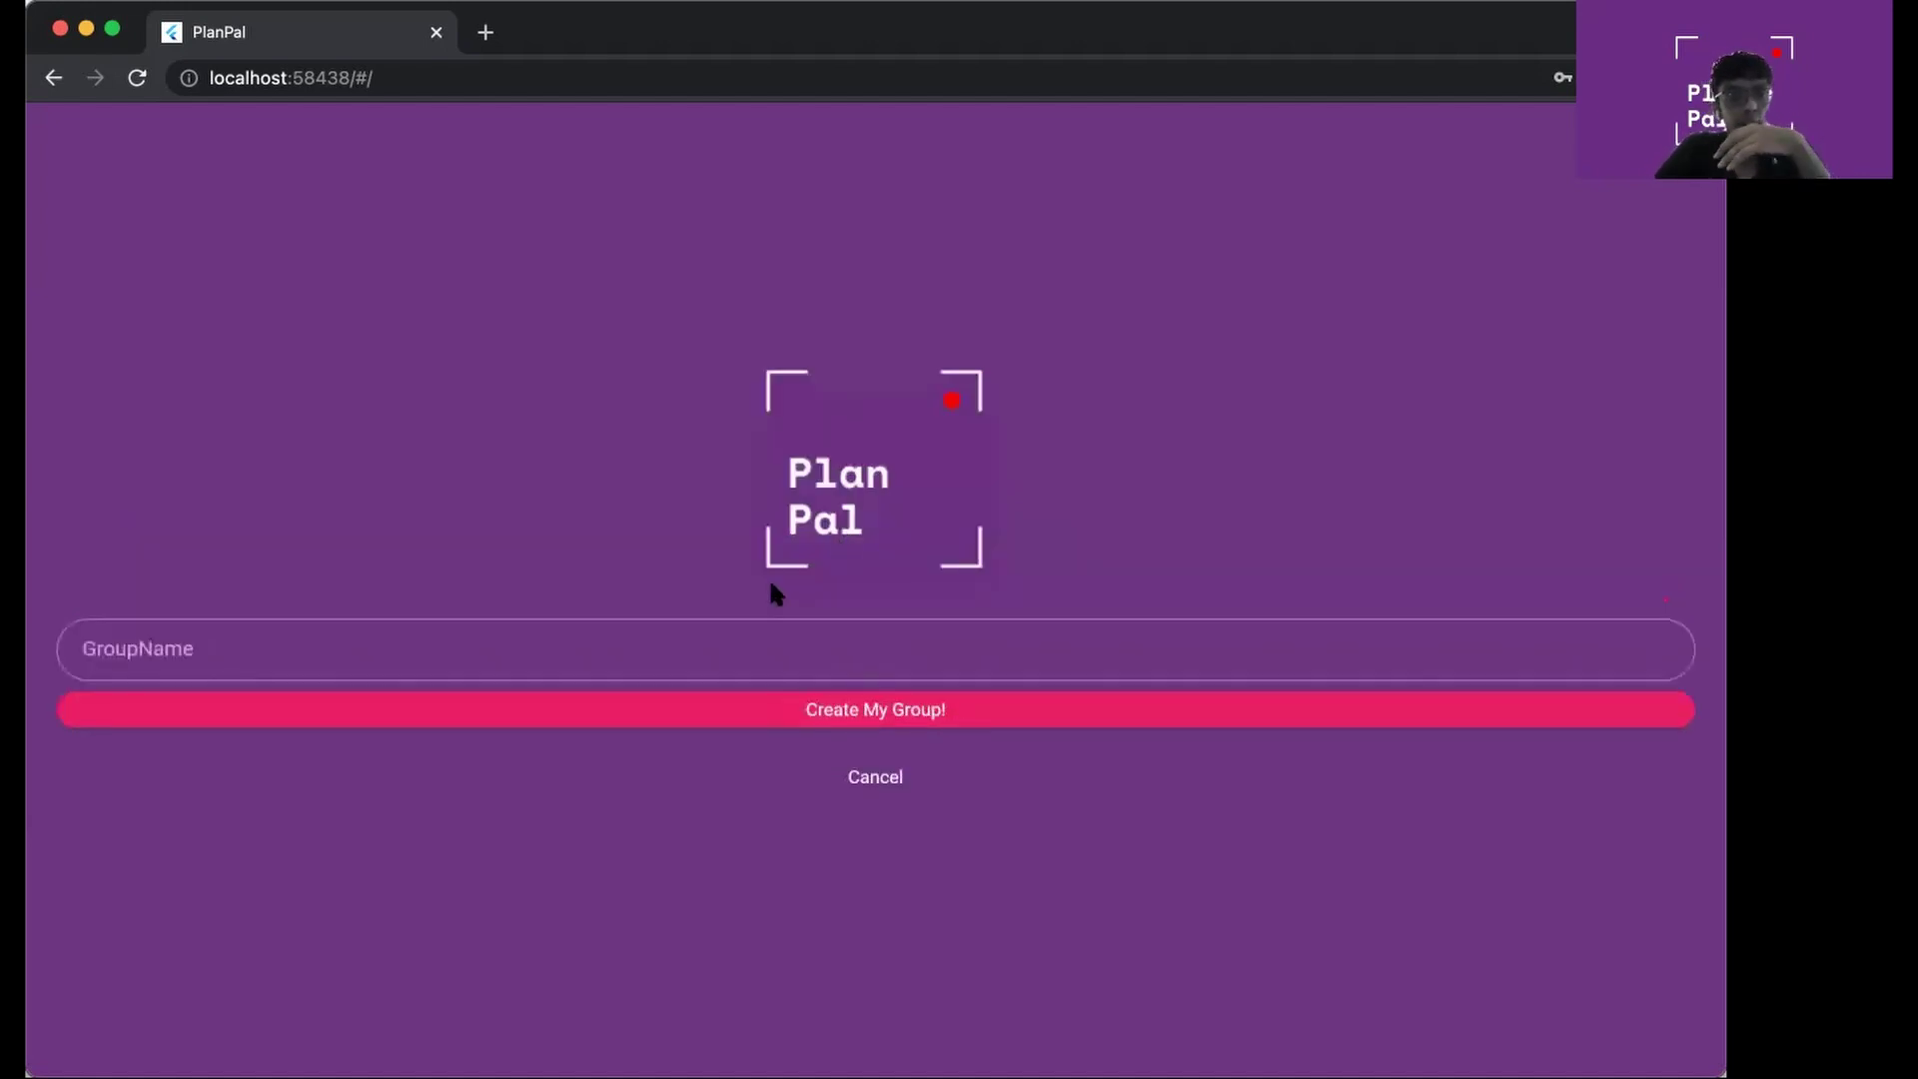
click(733, 635)
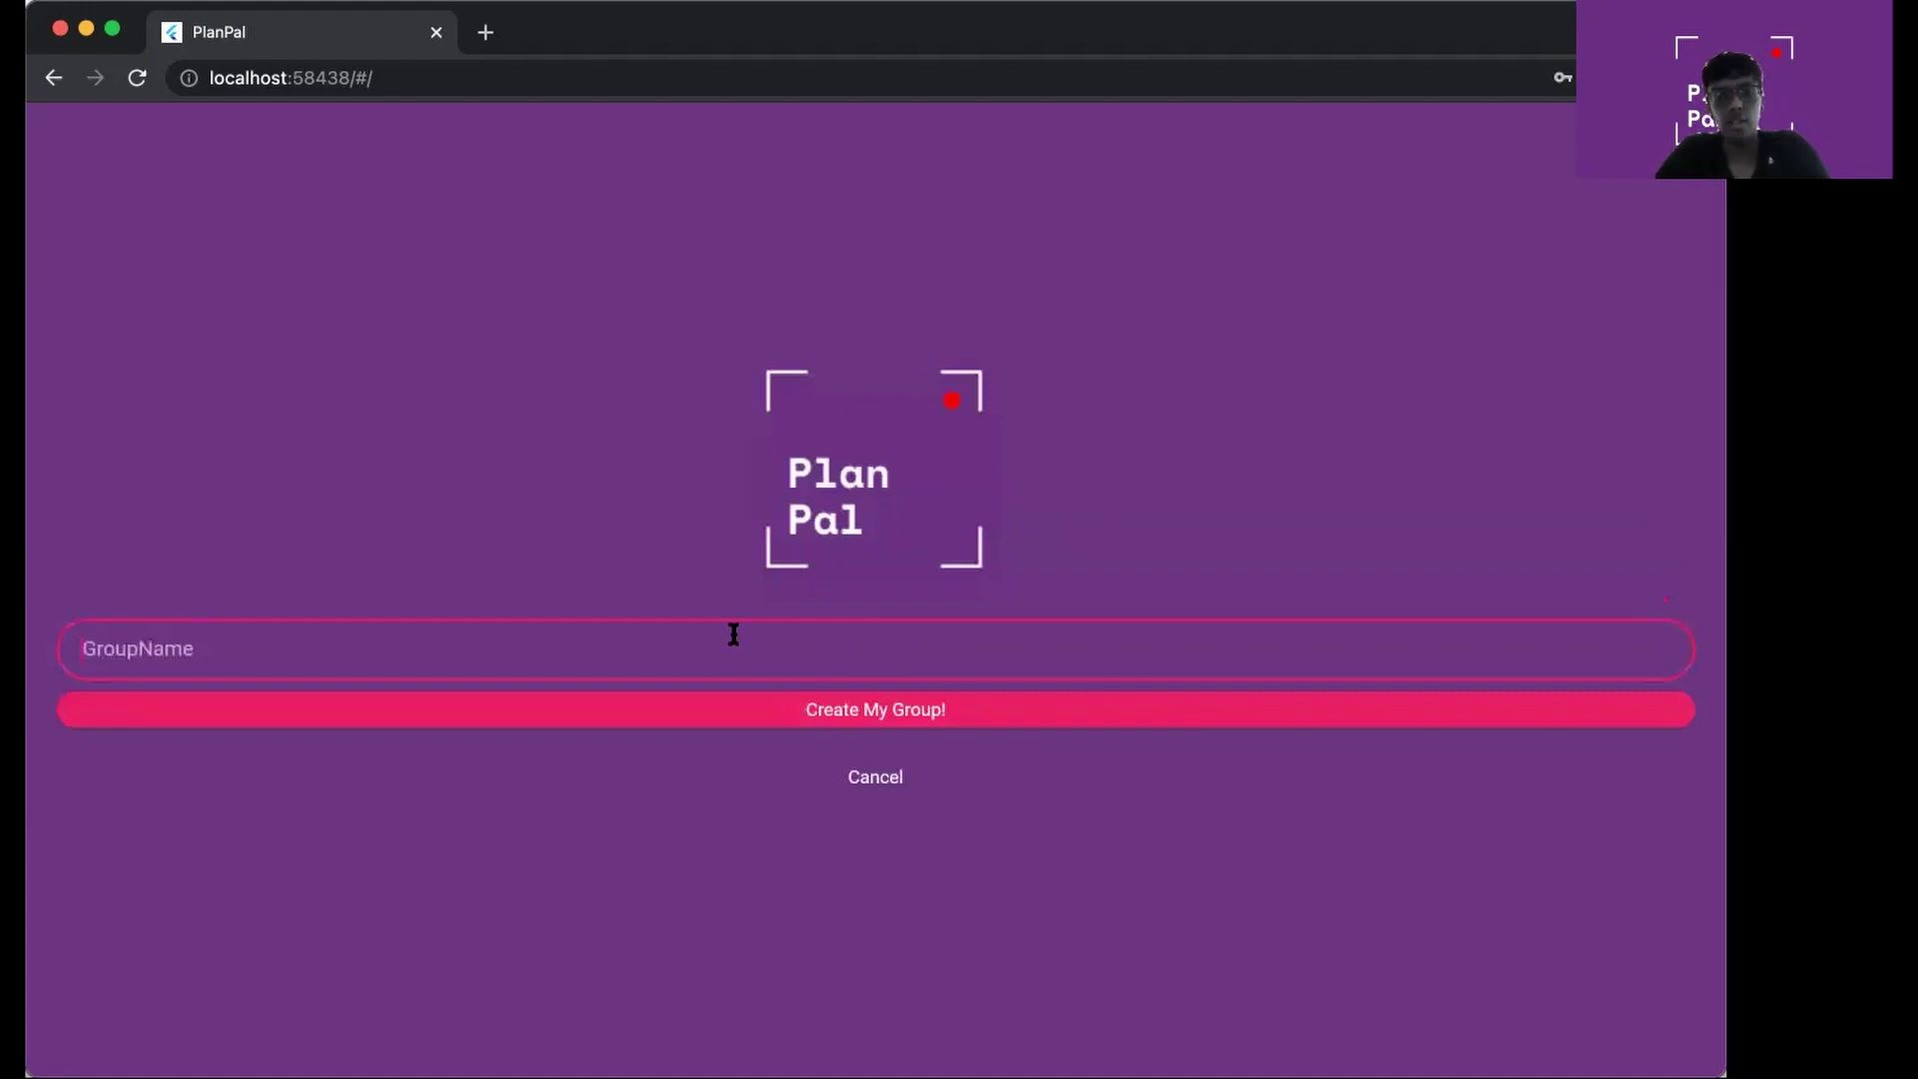
text(amos)
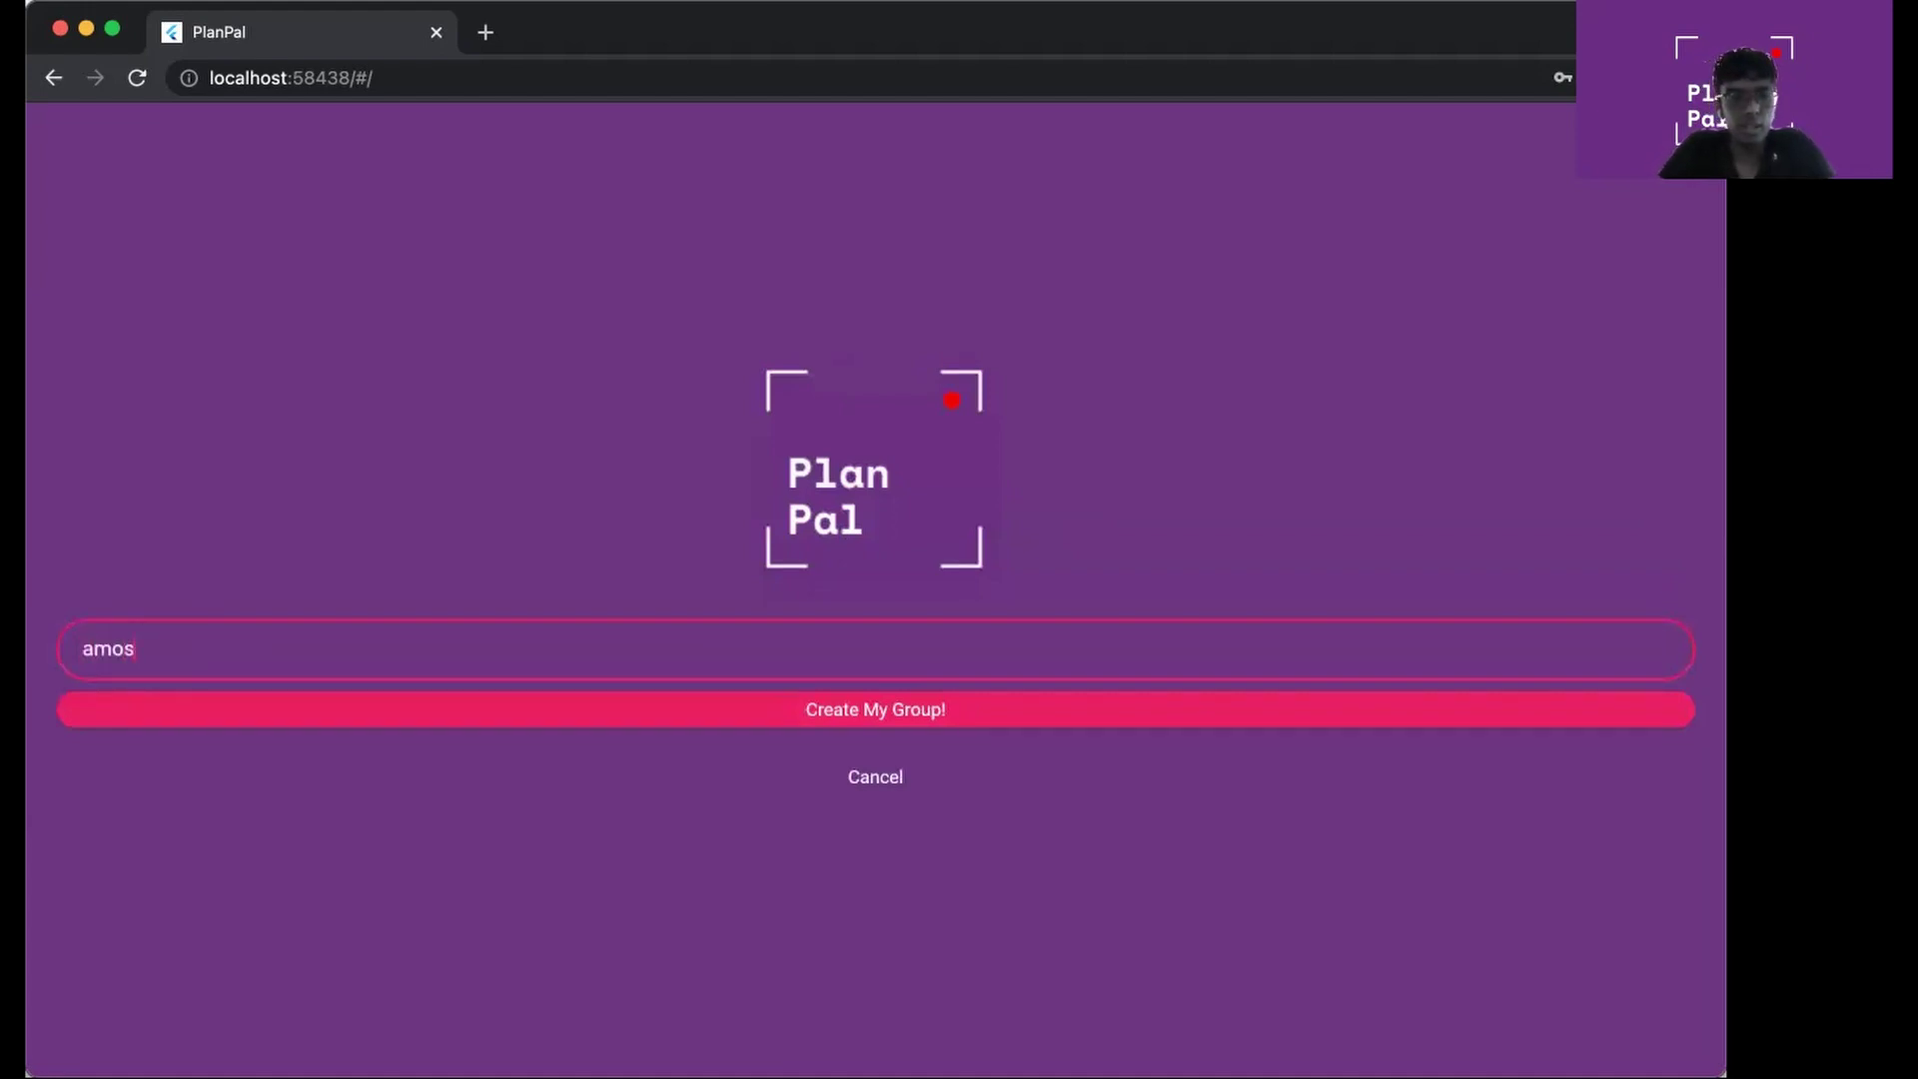
key(BackSpace)
text(gus)
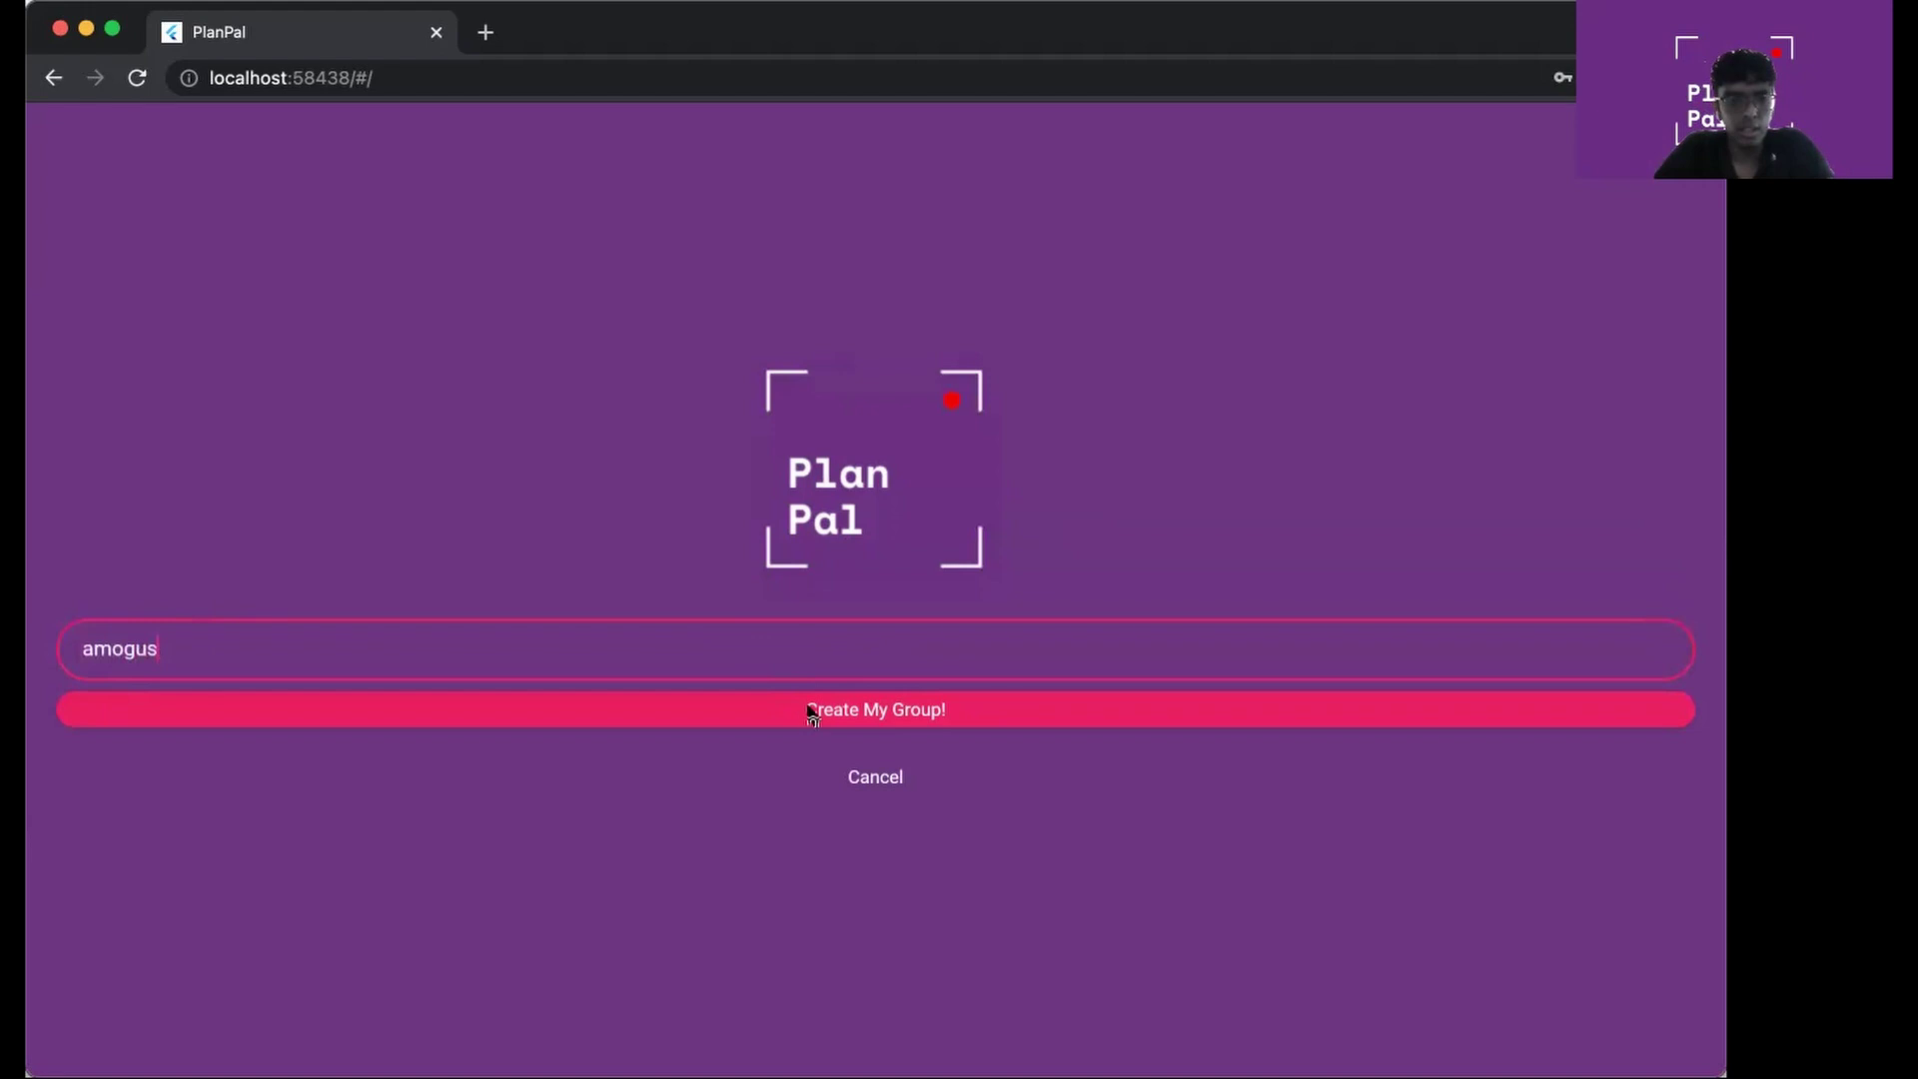
click(812, 711)
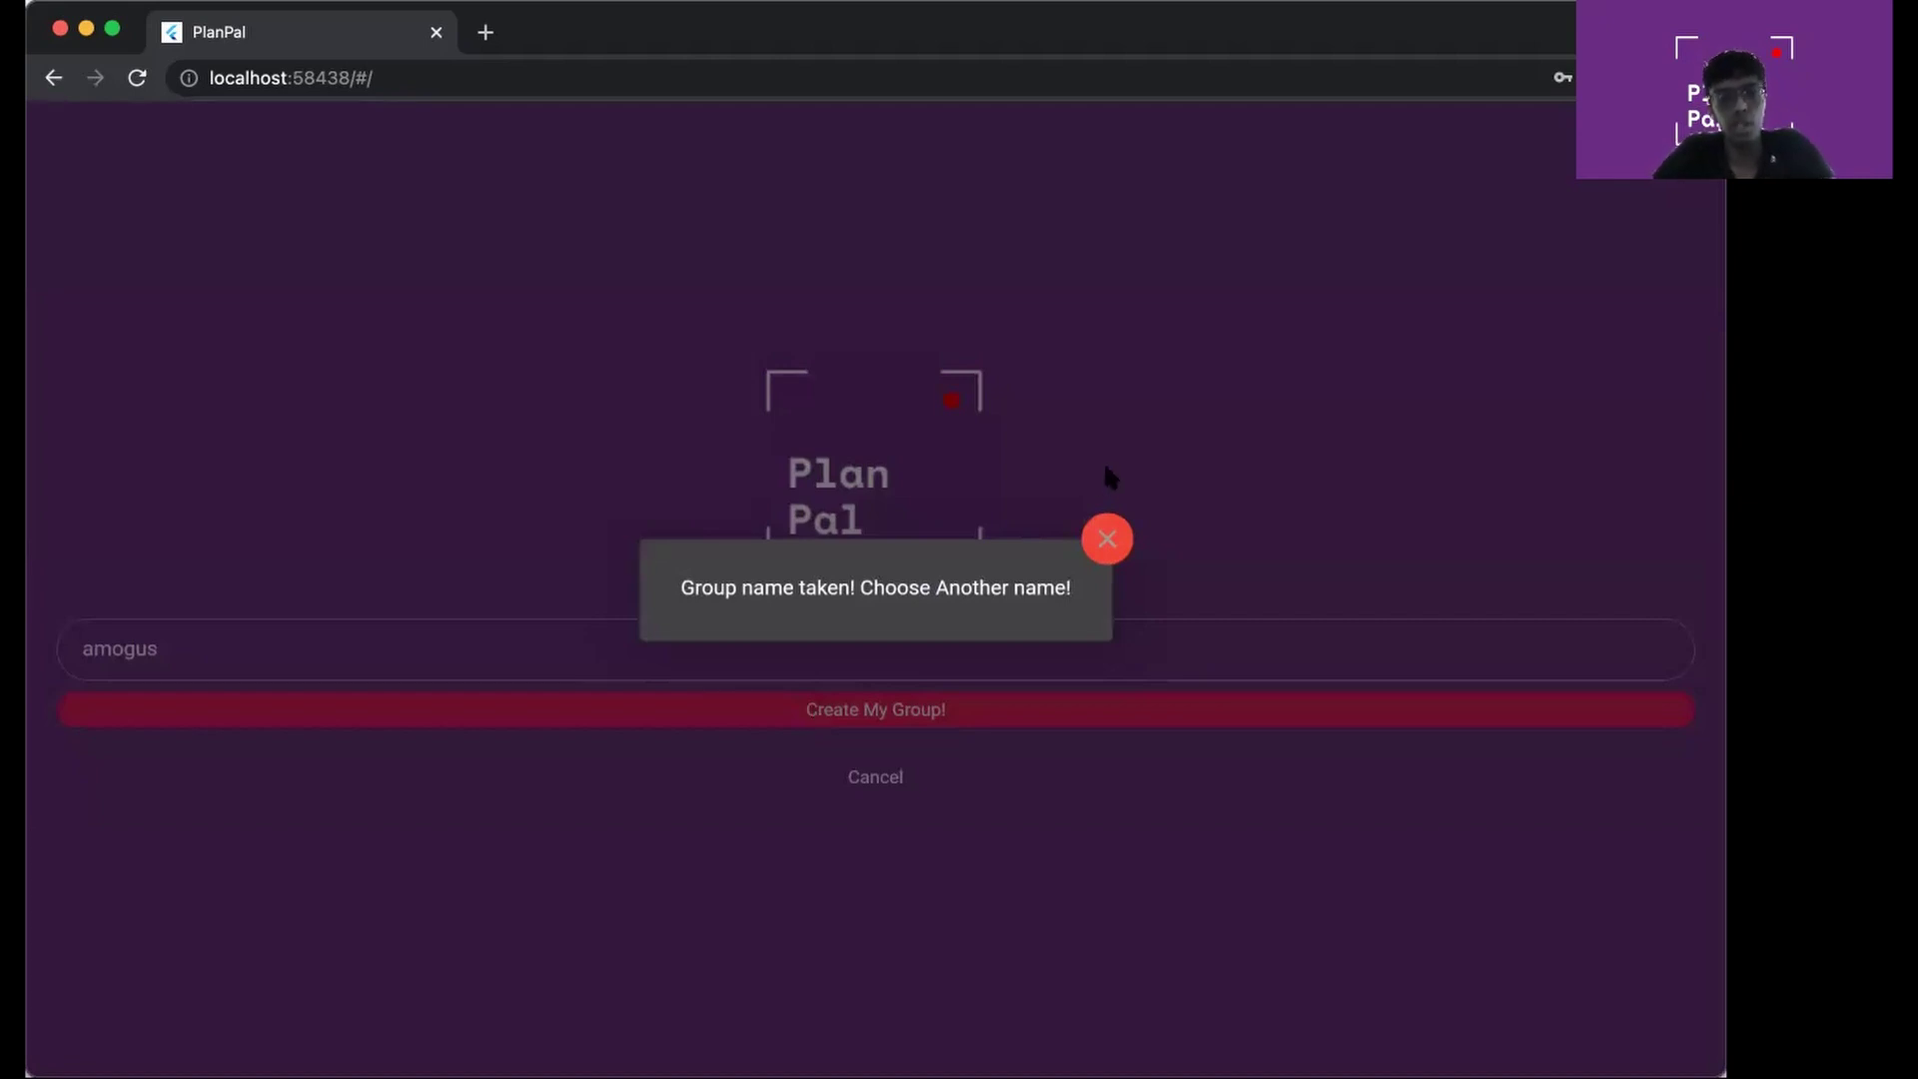
click(992, 496)
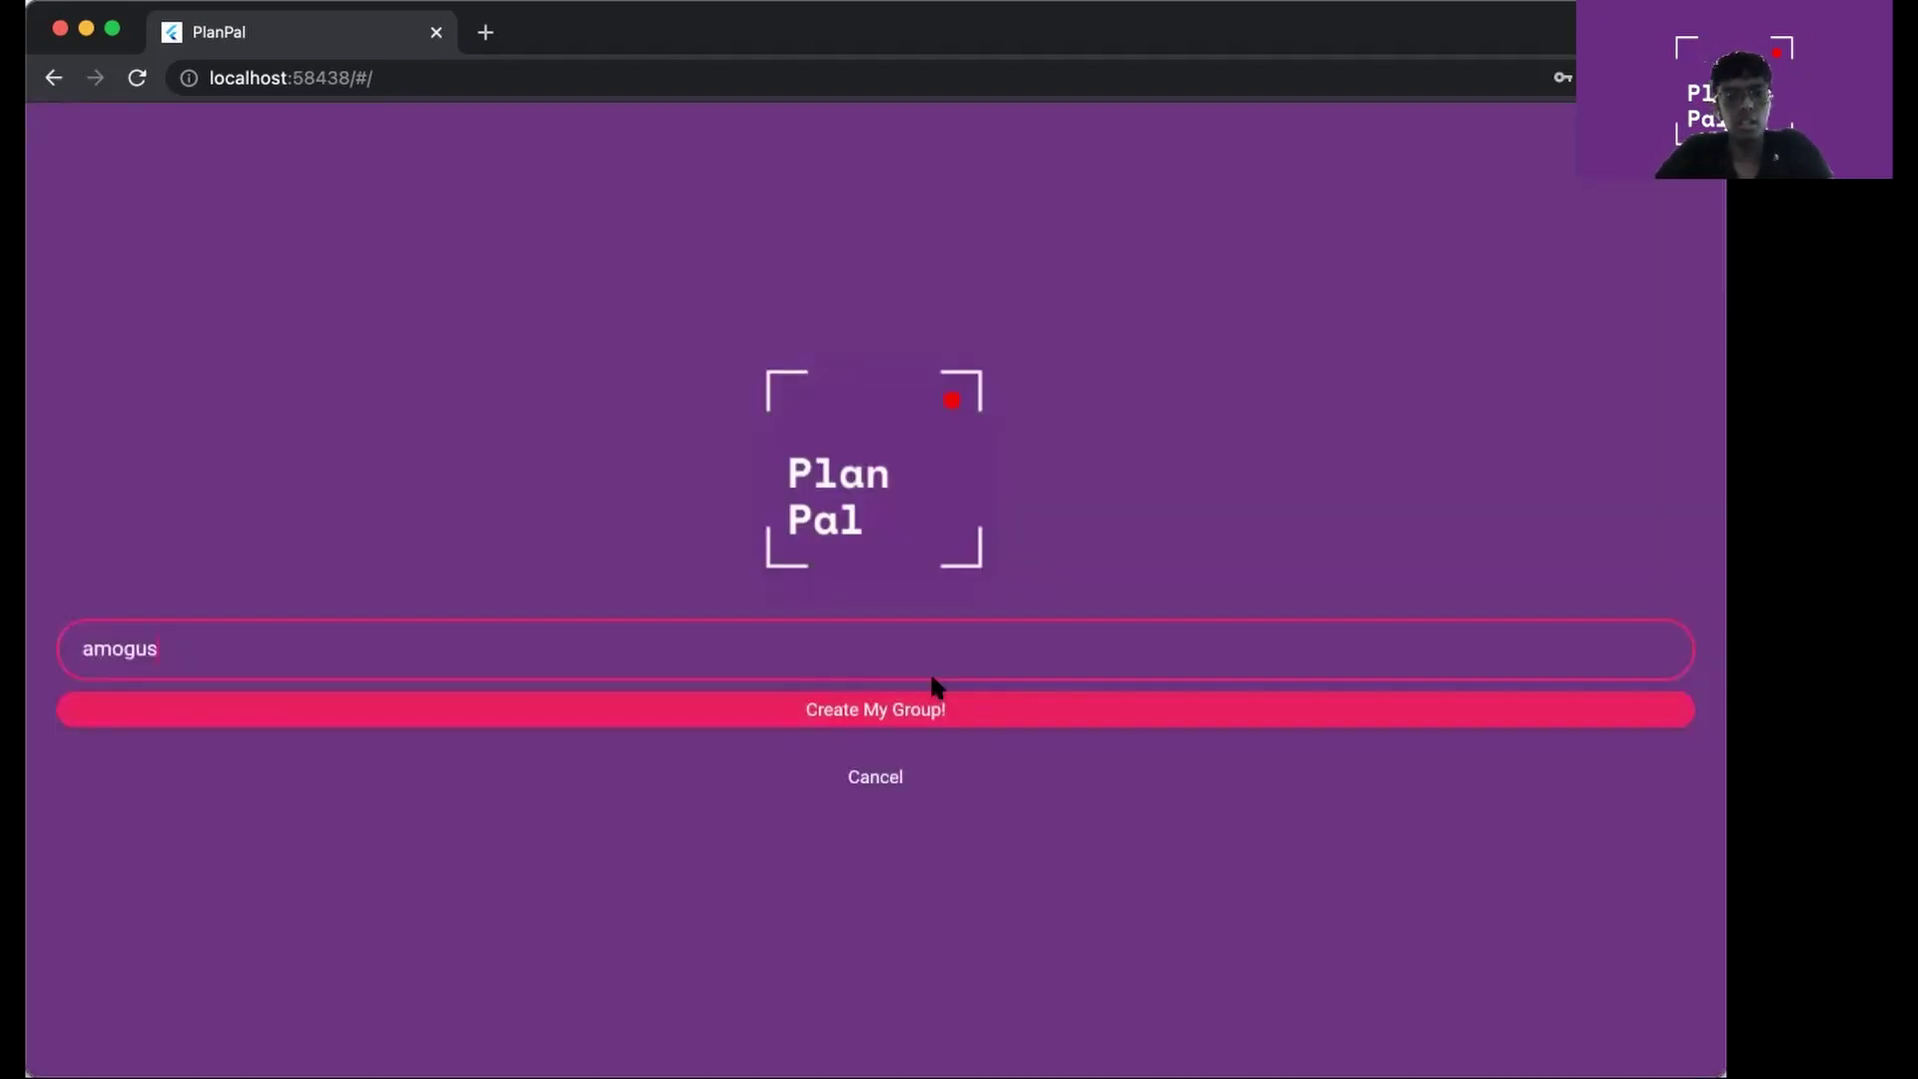
Cancel group creation and join the existing 'Gardening' group
click(892, 775)
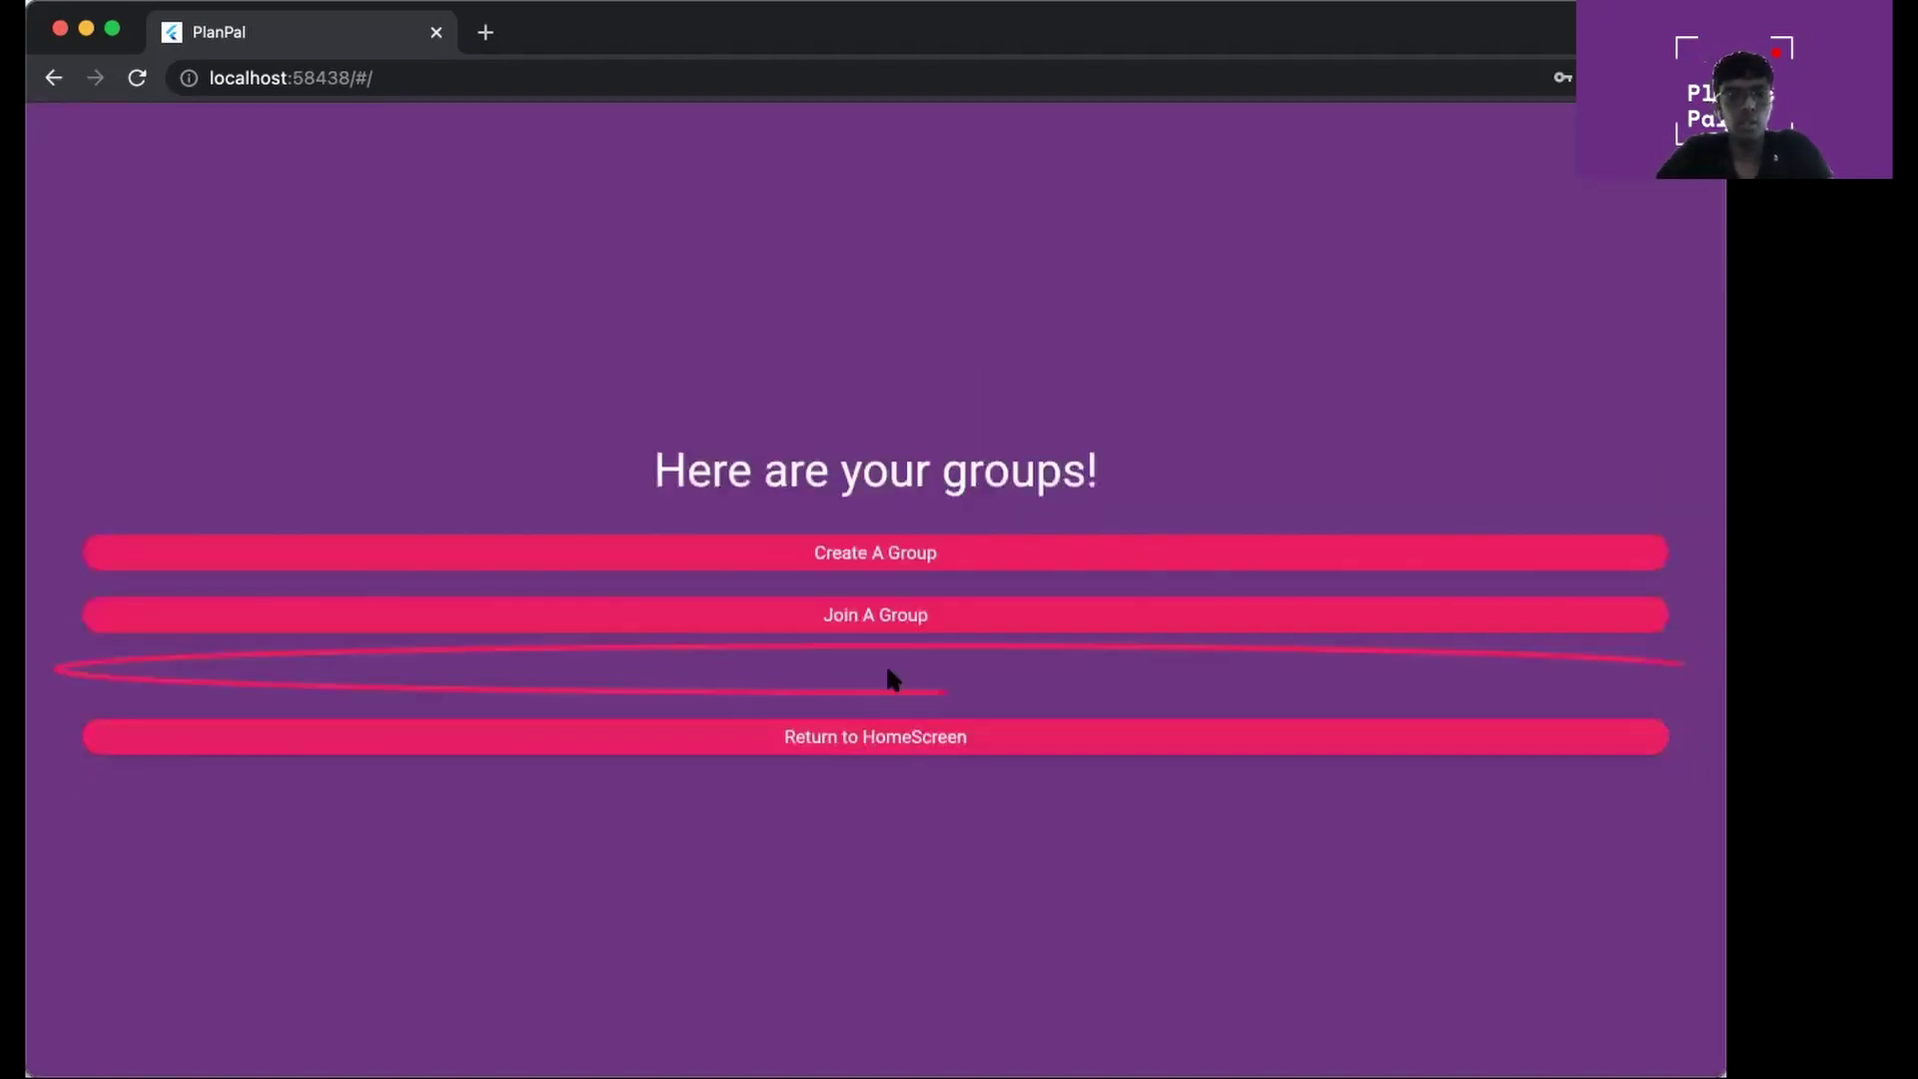
click(862, 611)
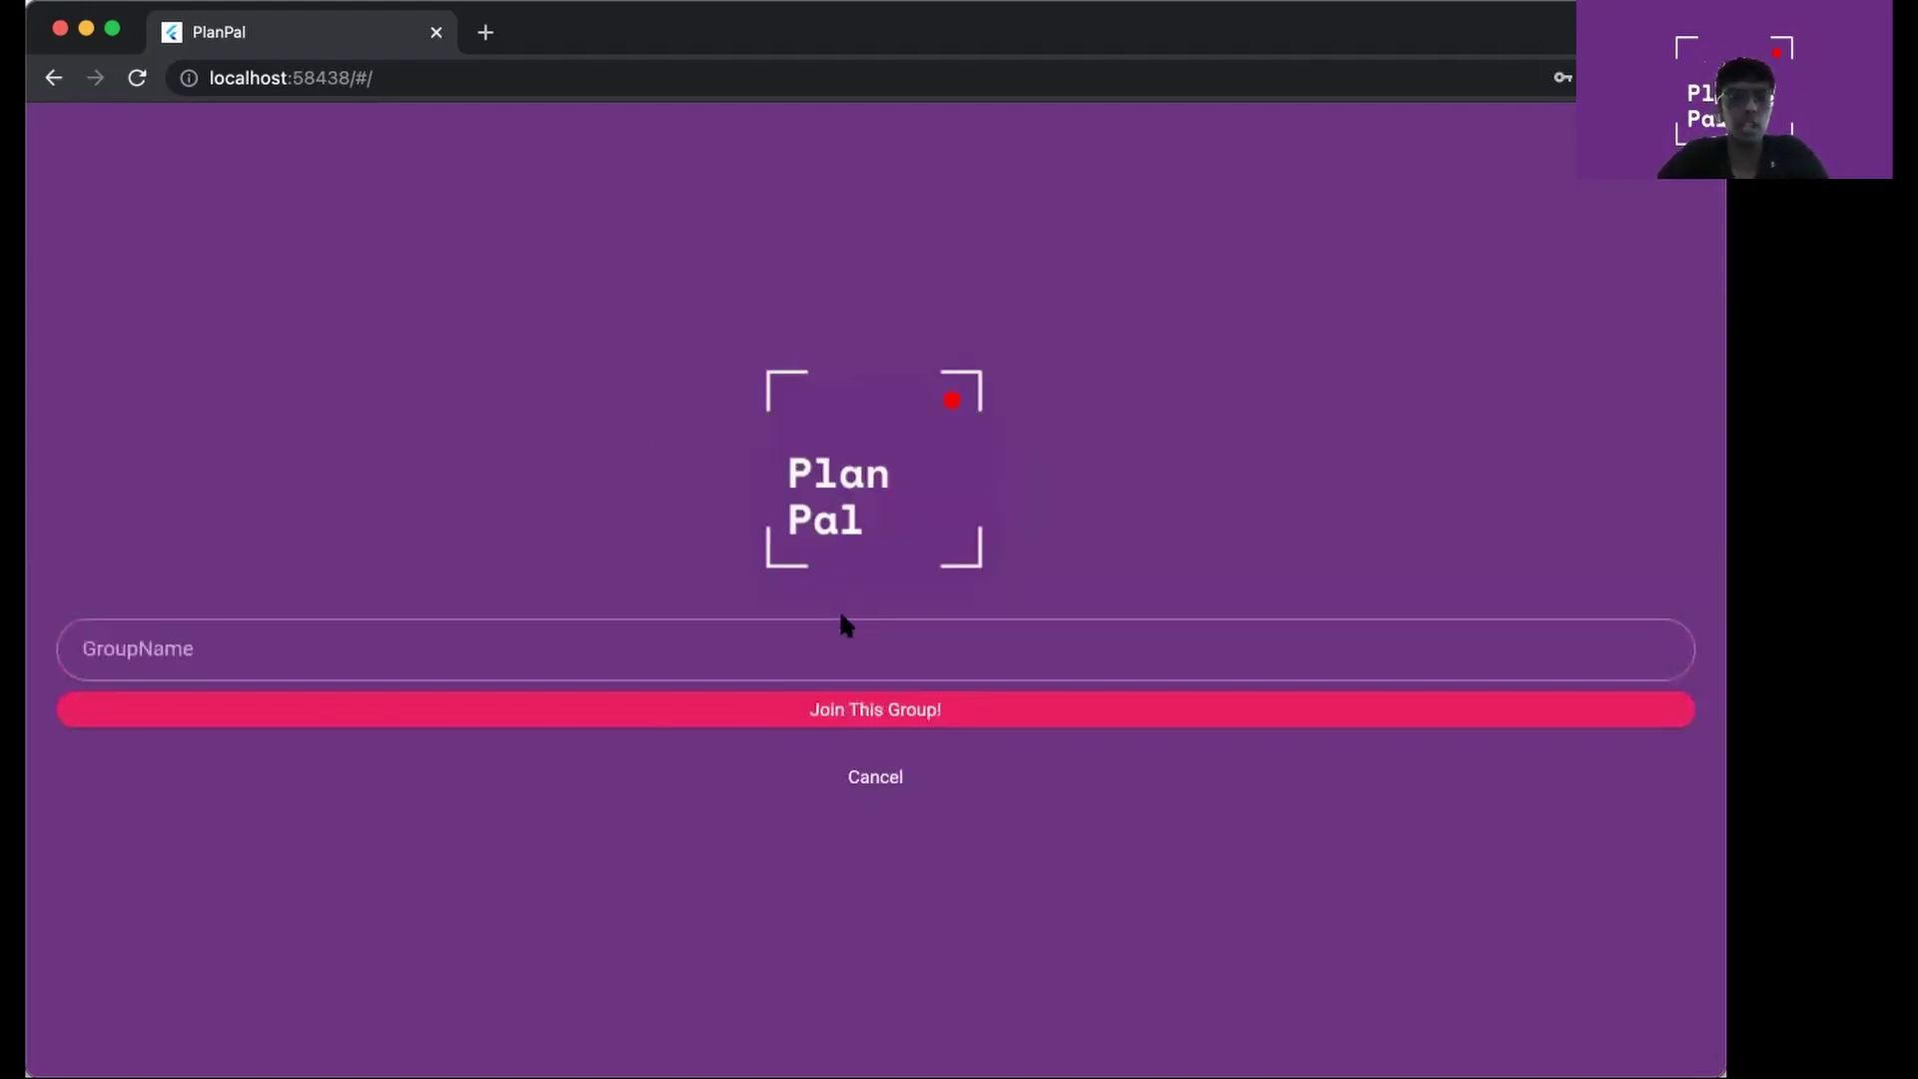
click(834, 631)
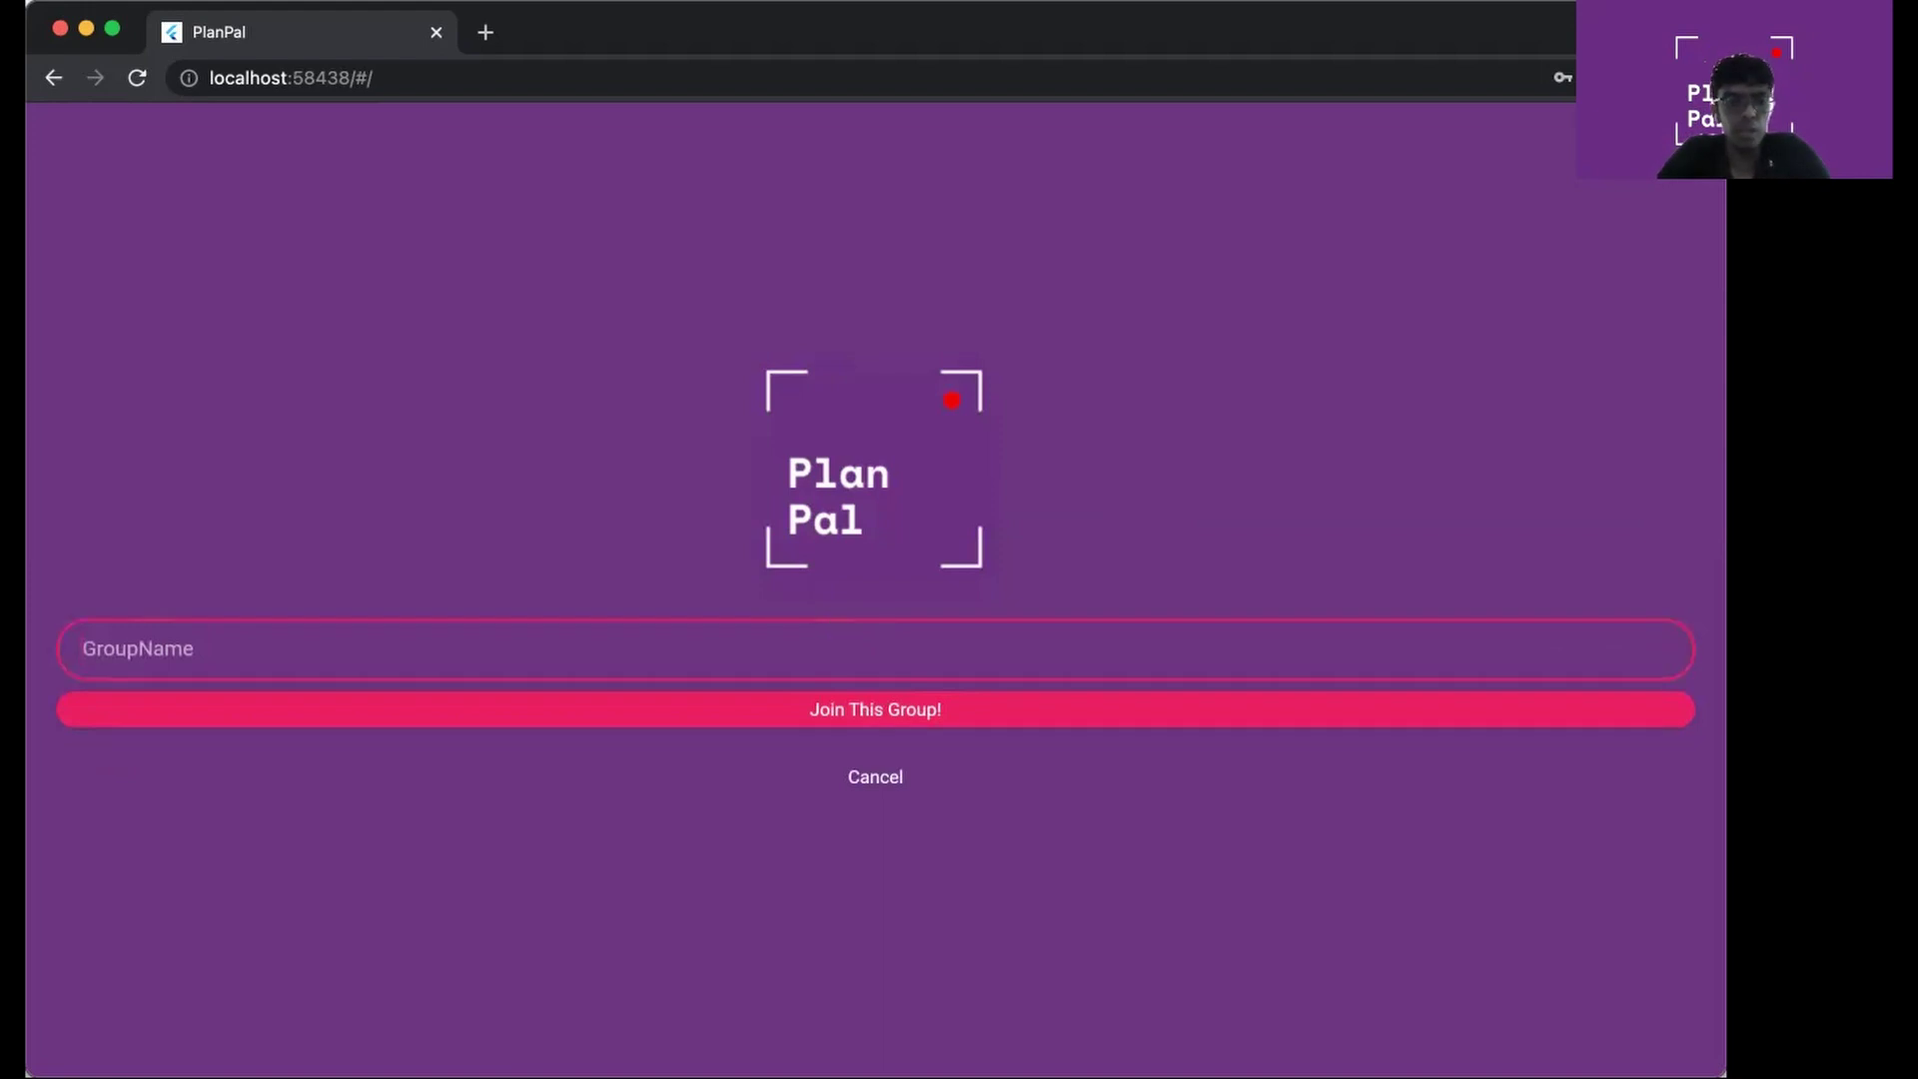
text(Garde)
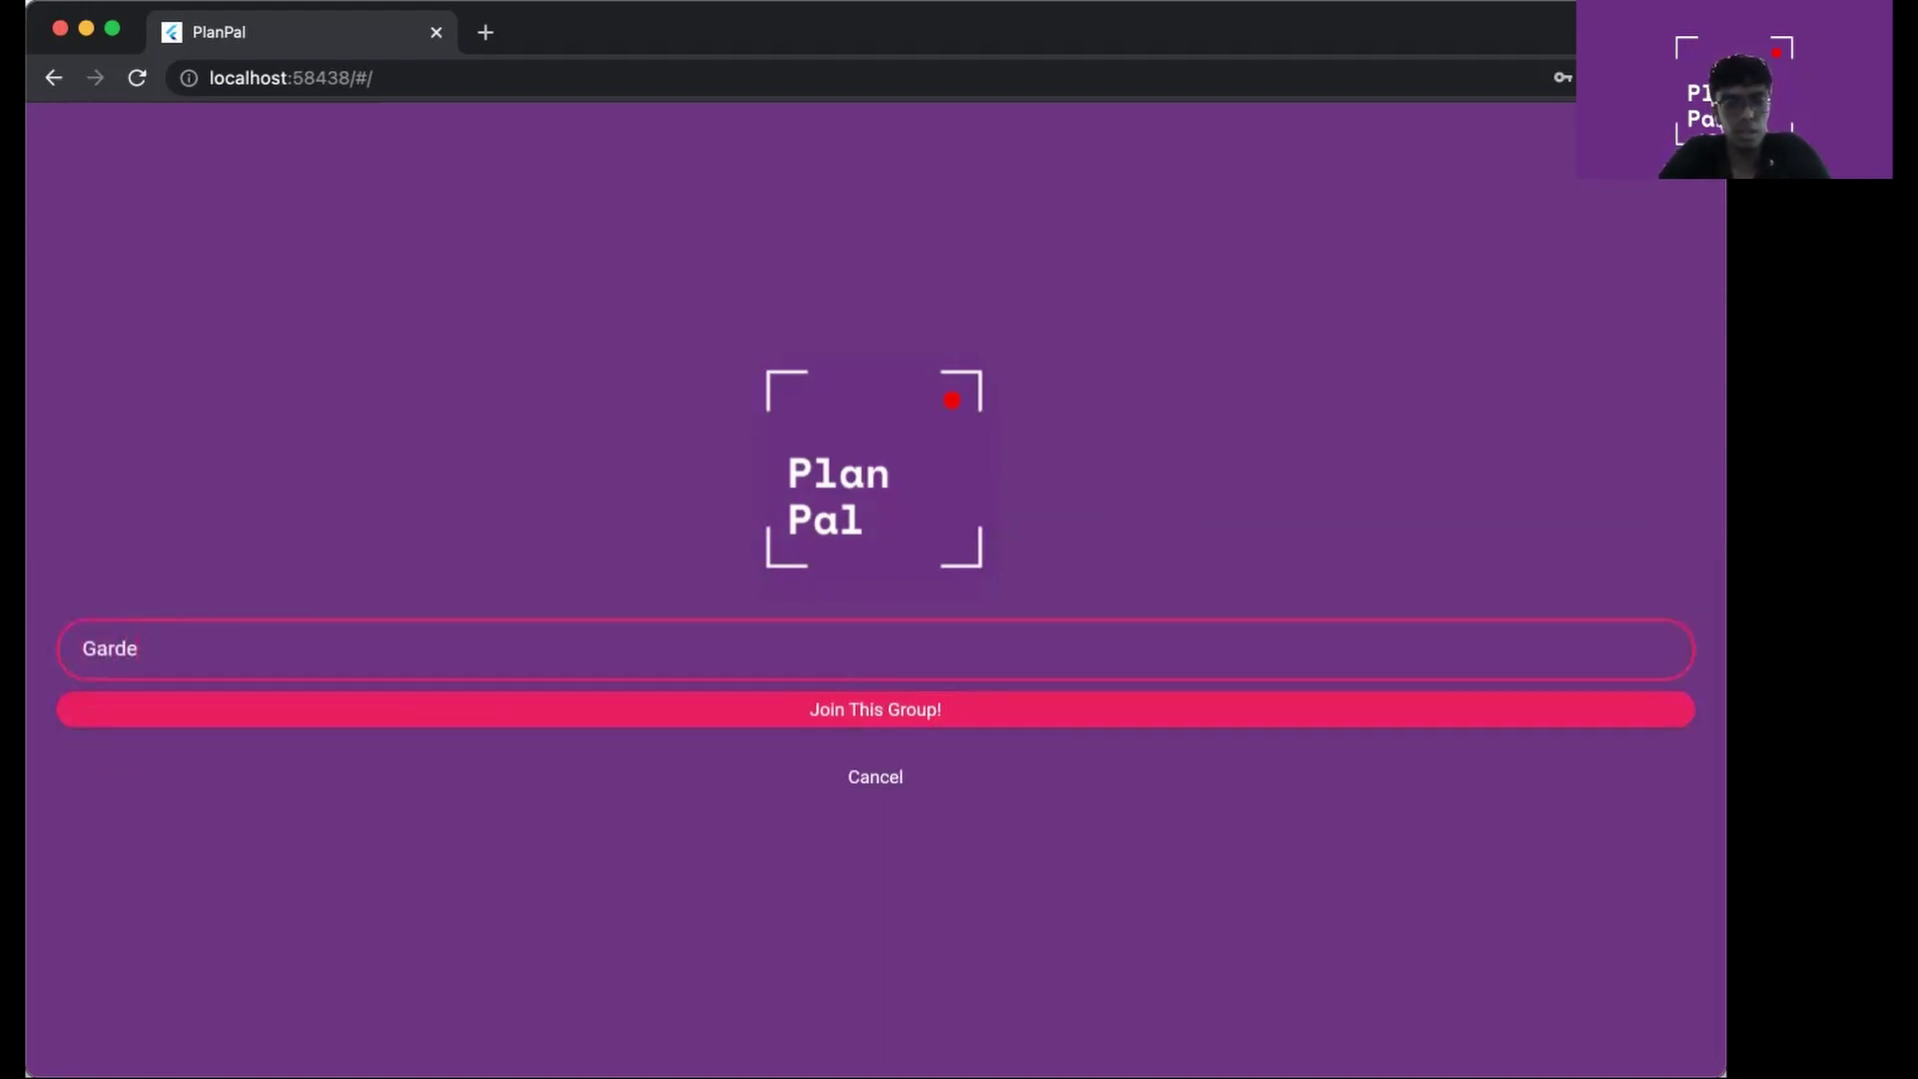
text(ning)
click(1042, 716)
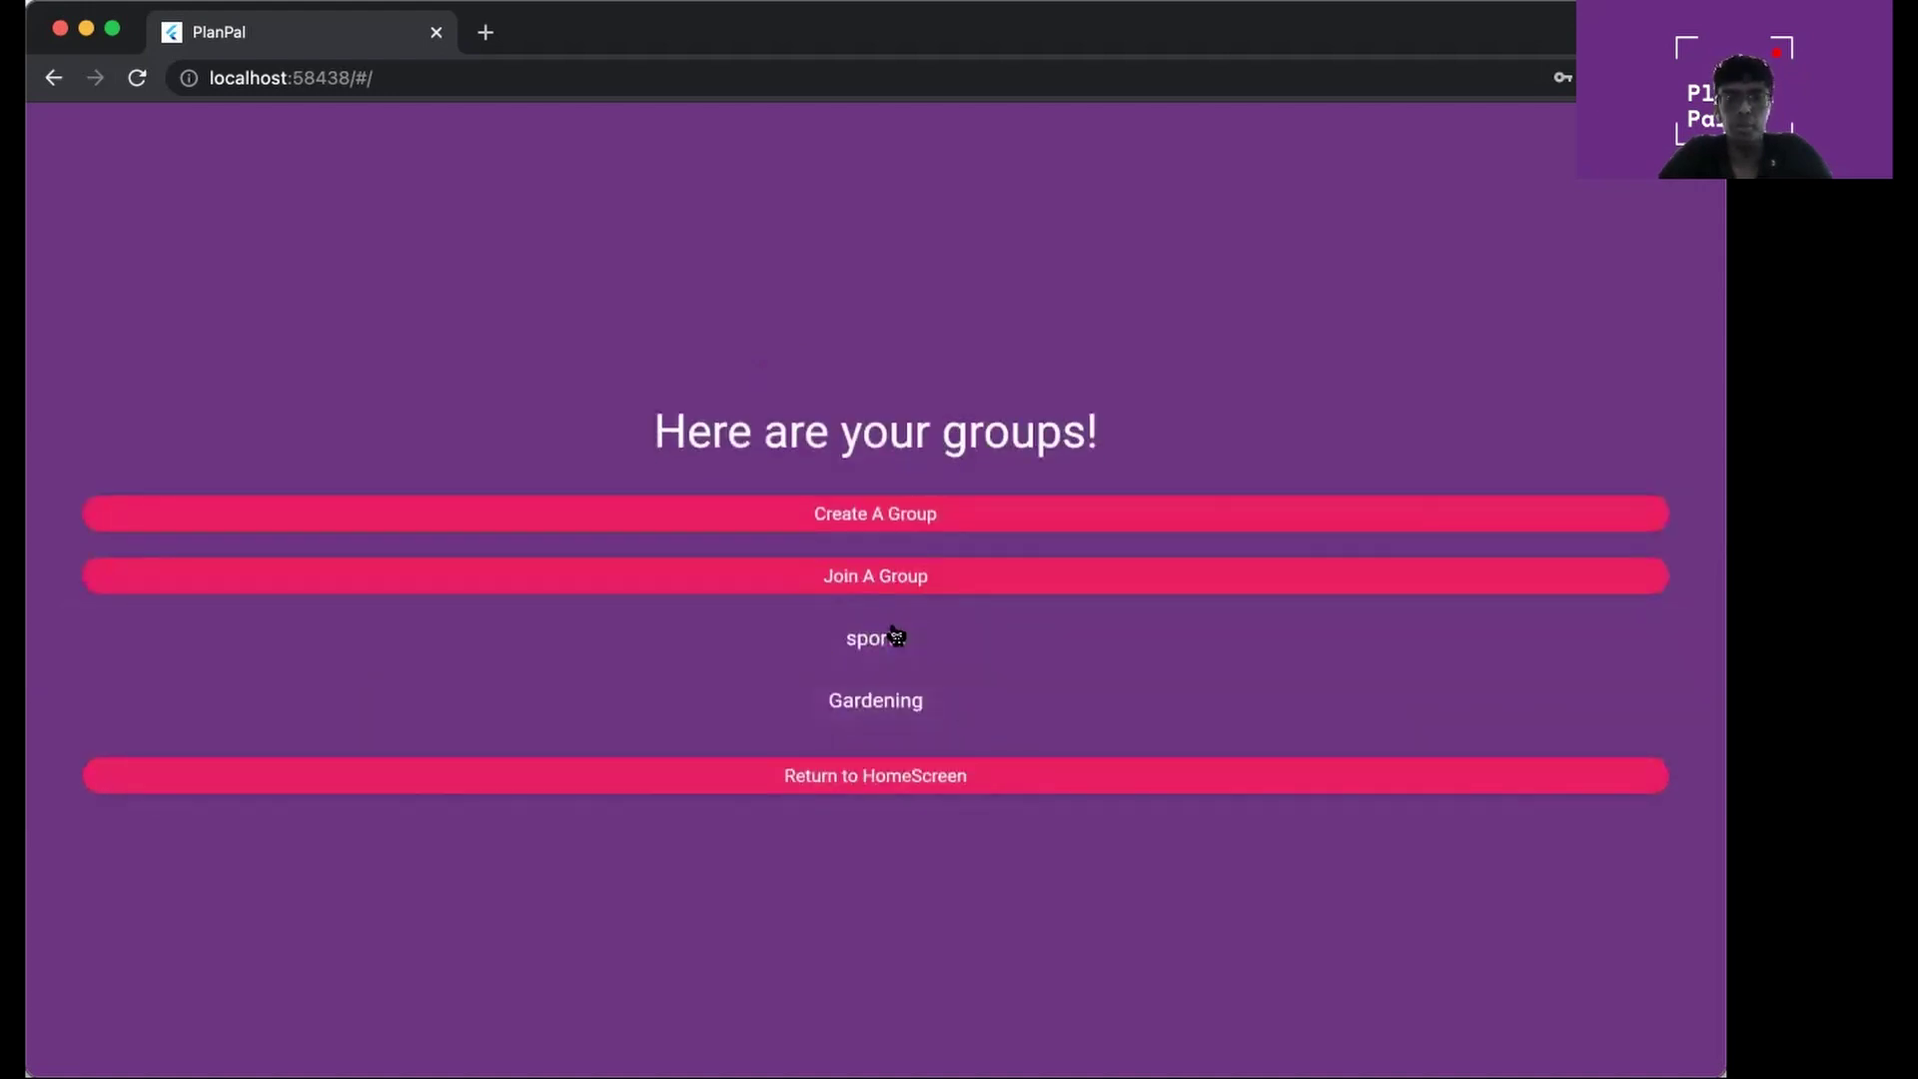
Try joining 'doesnotexist' and dismiss the 'Group does not exist' error
click(879, 579)
click(796, 631)
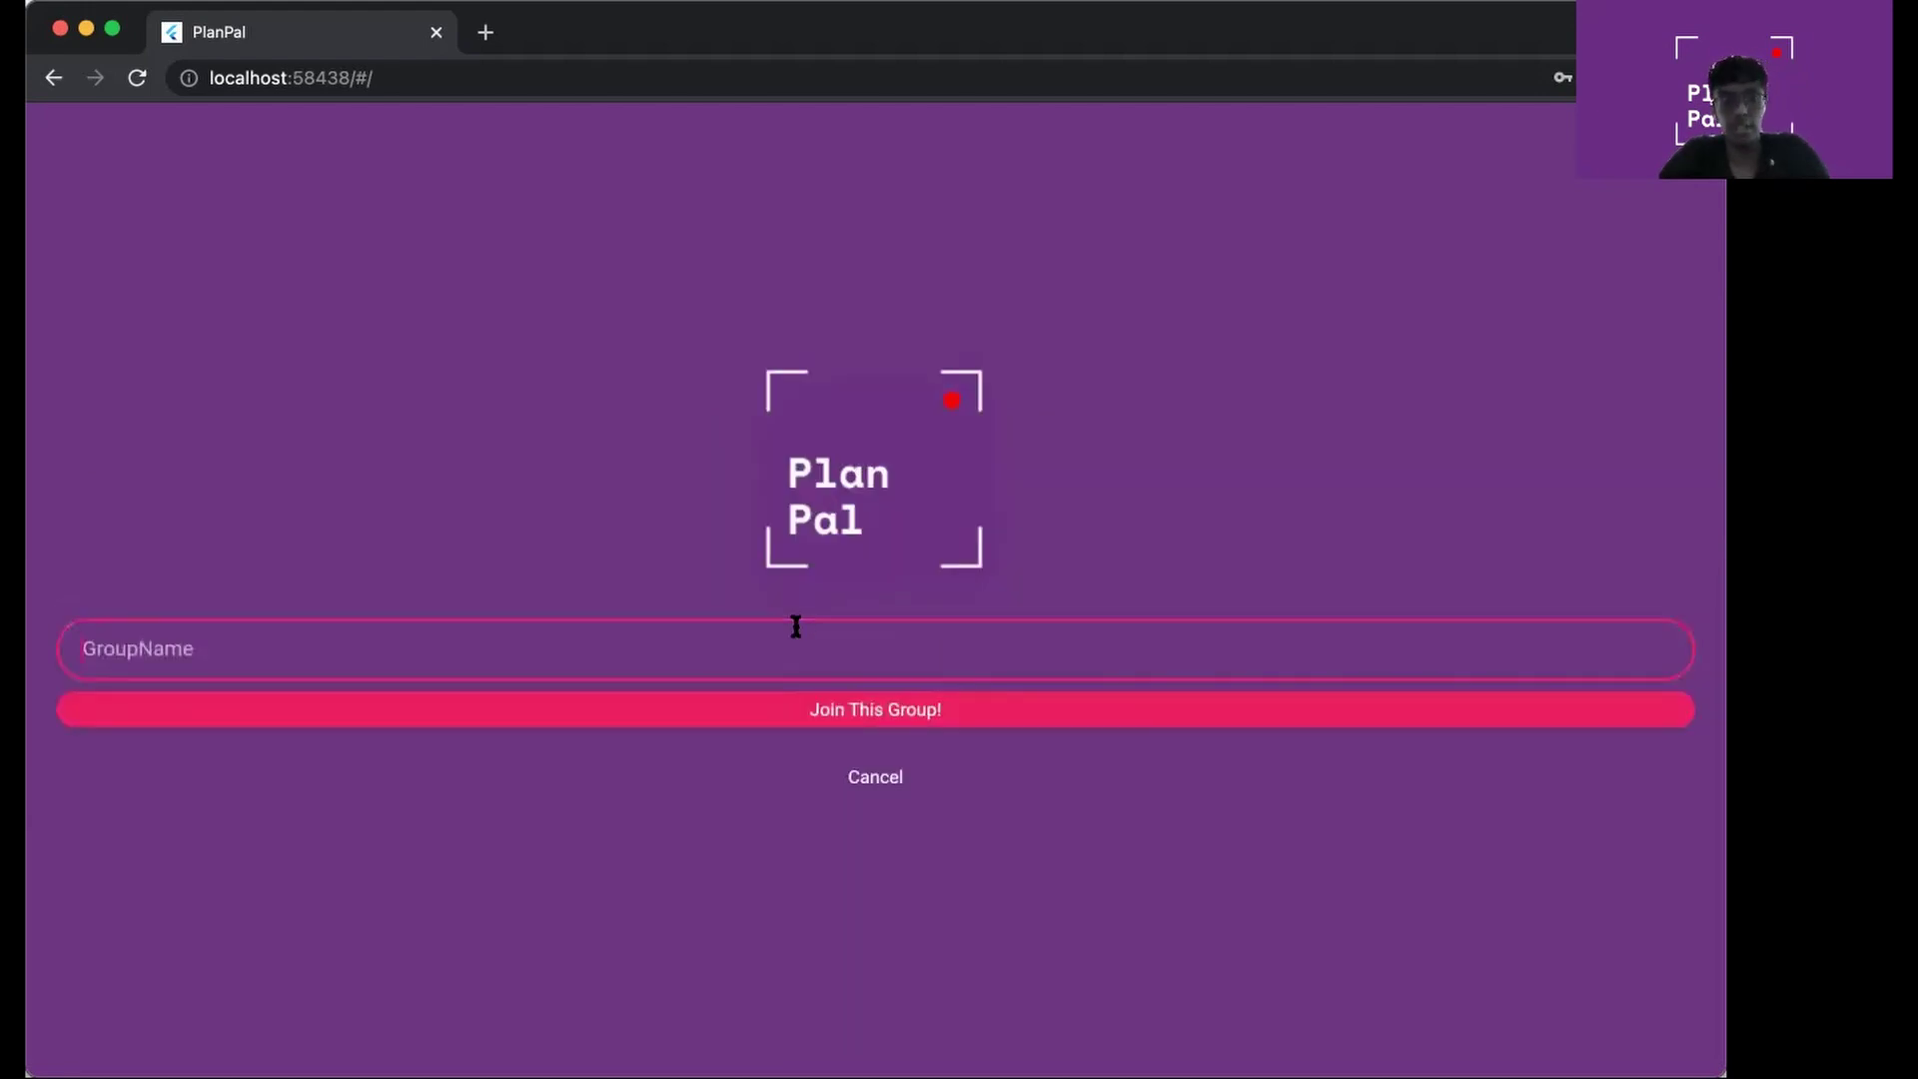
text(o)
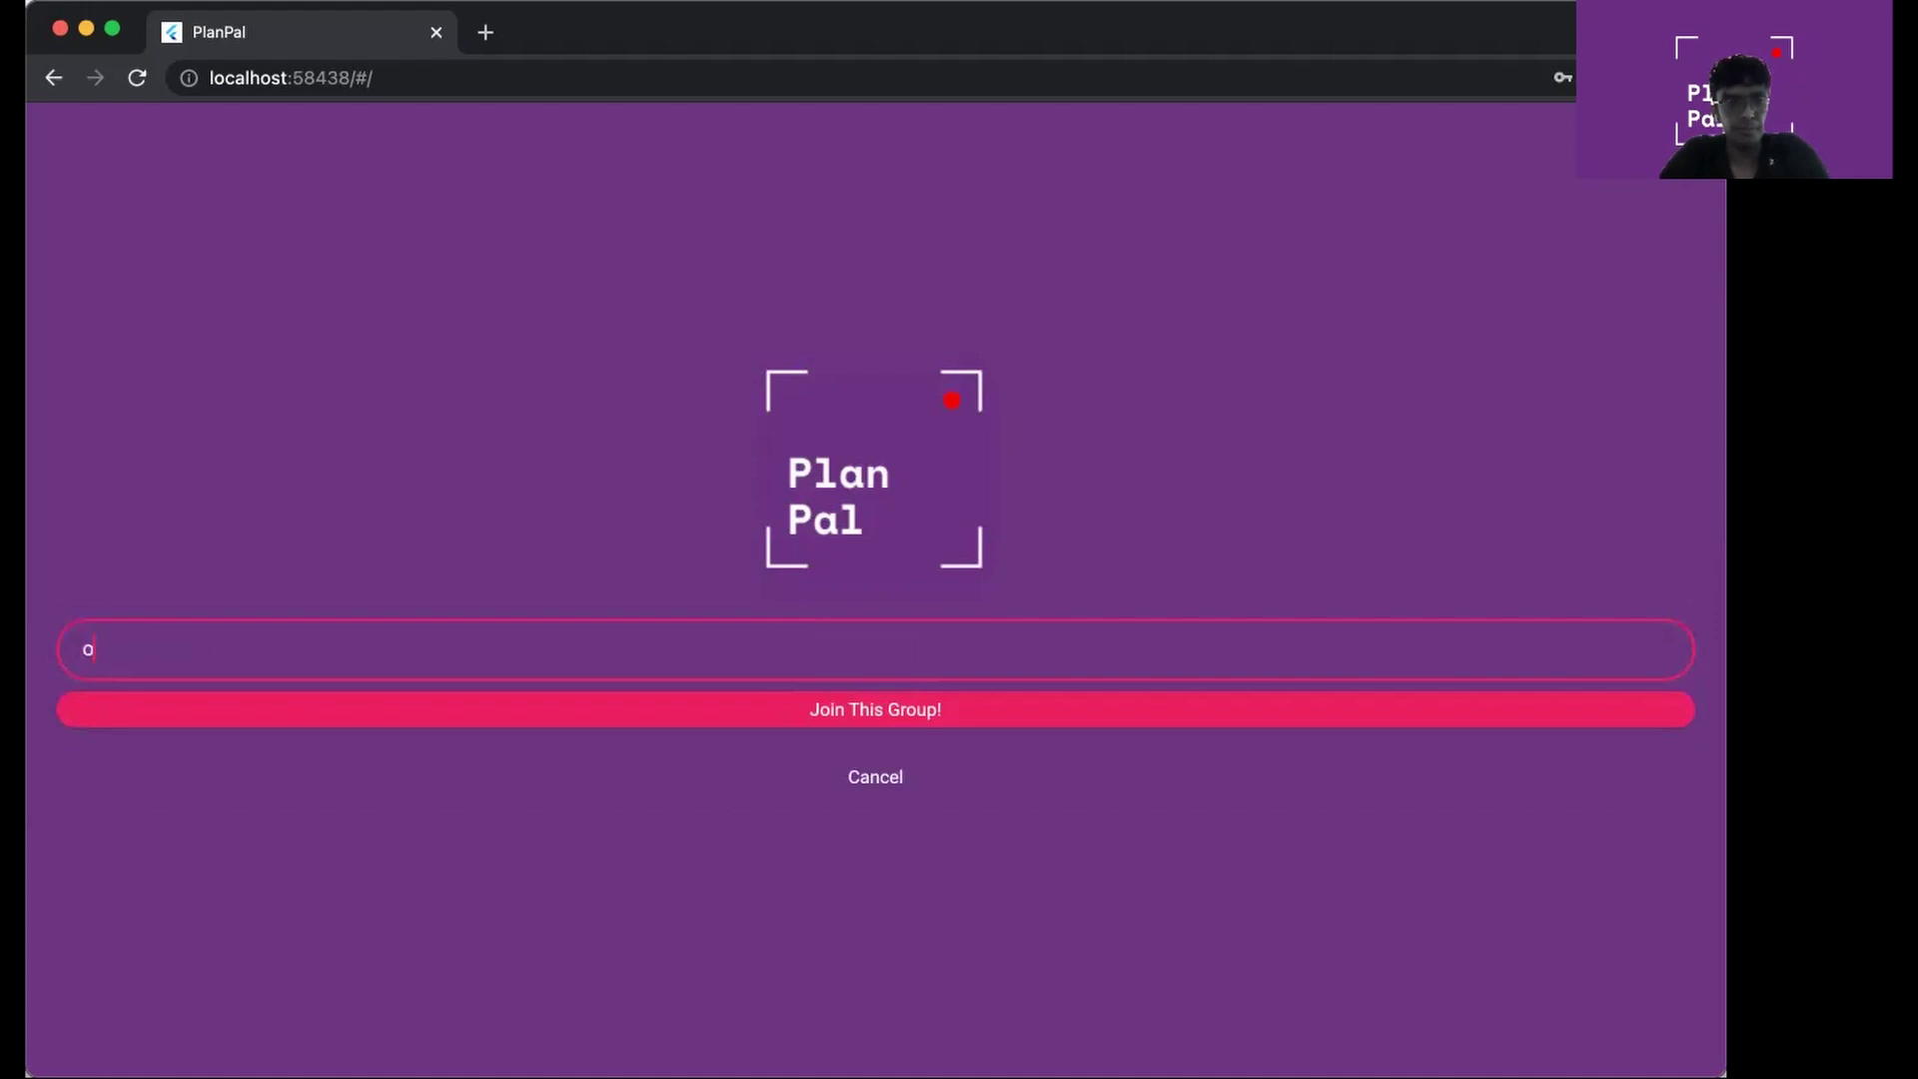
key(BackSpace)
text(doesno)
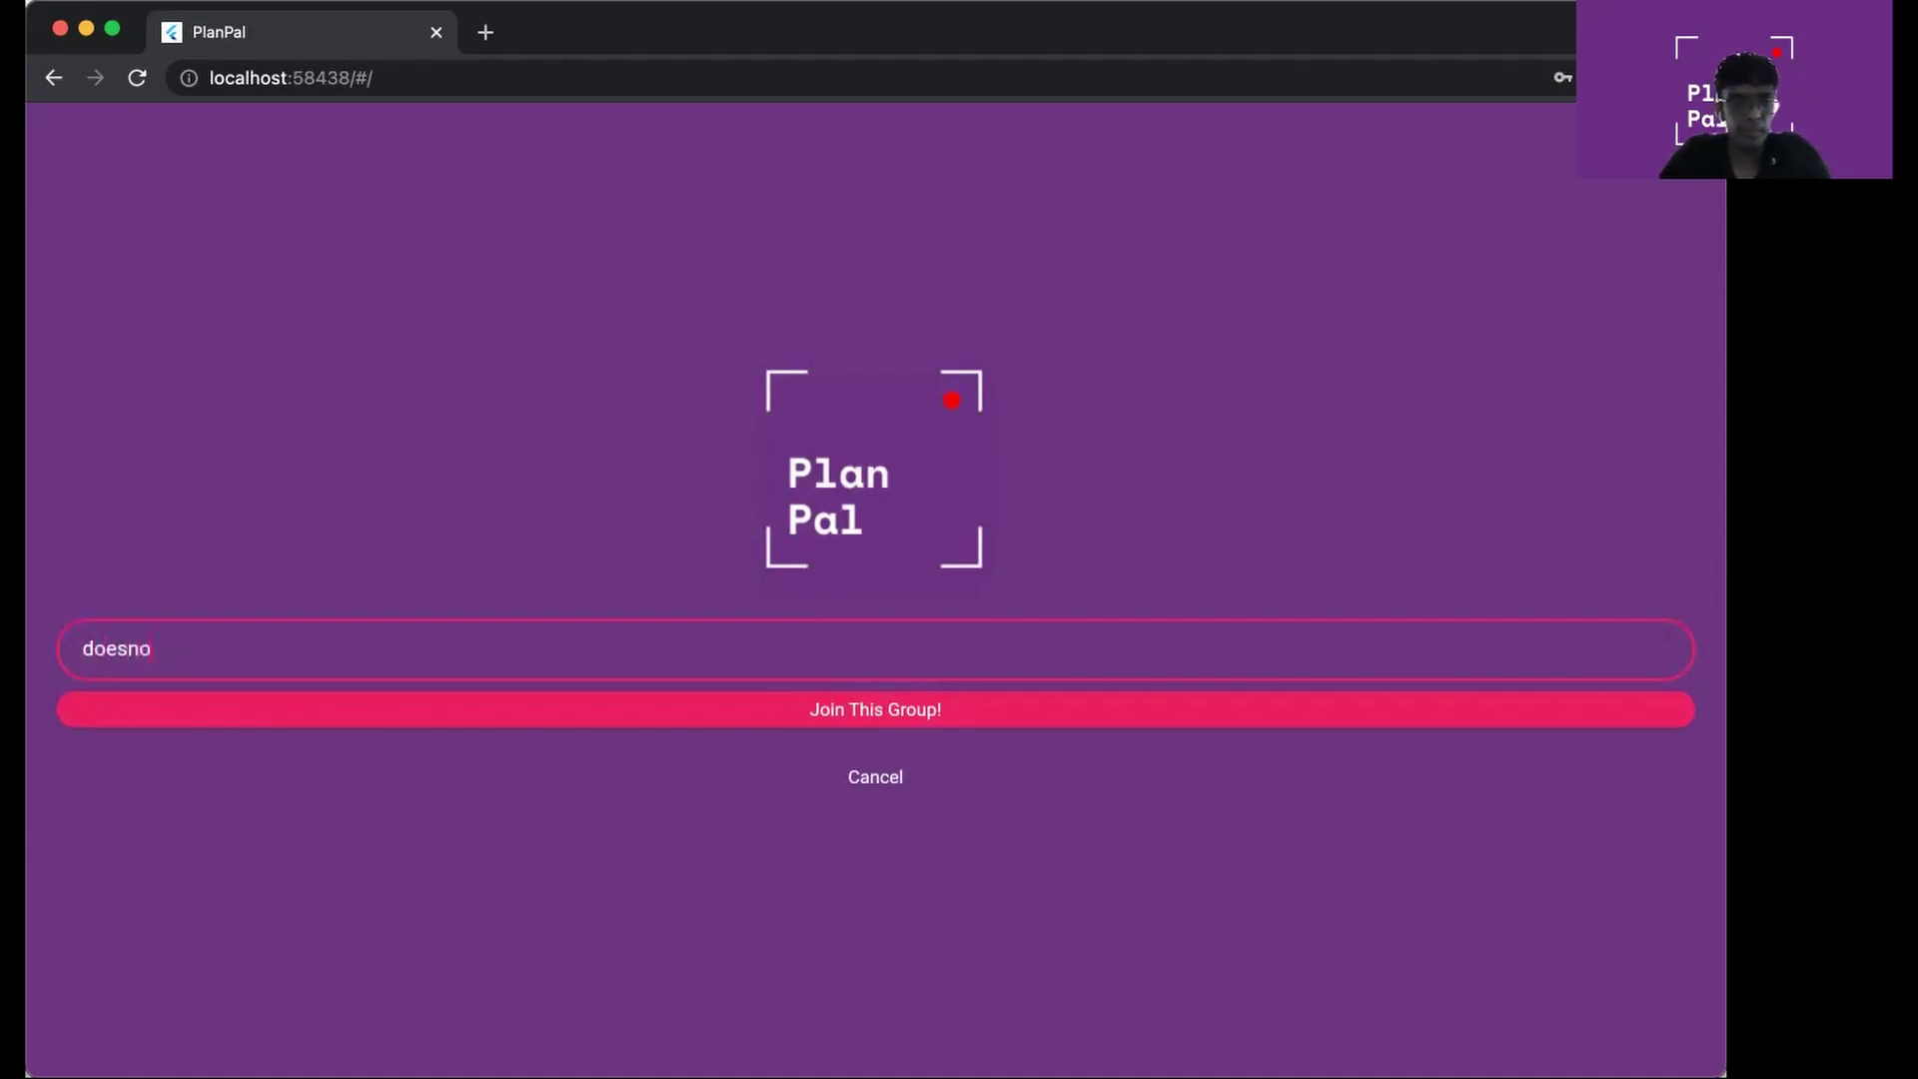
text(texist)
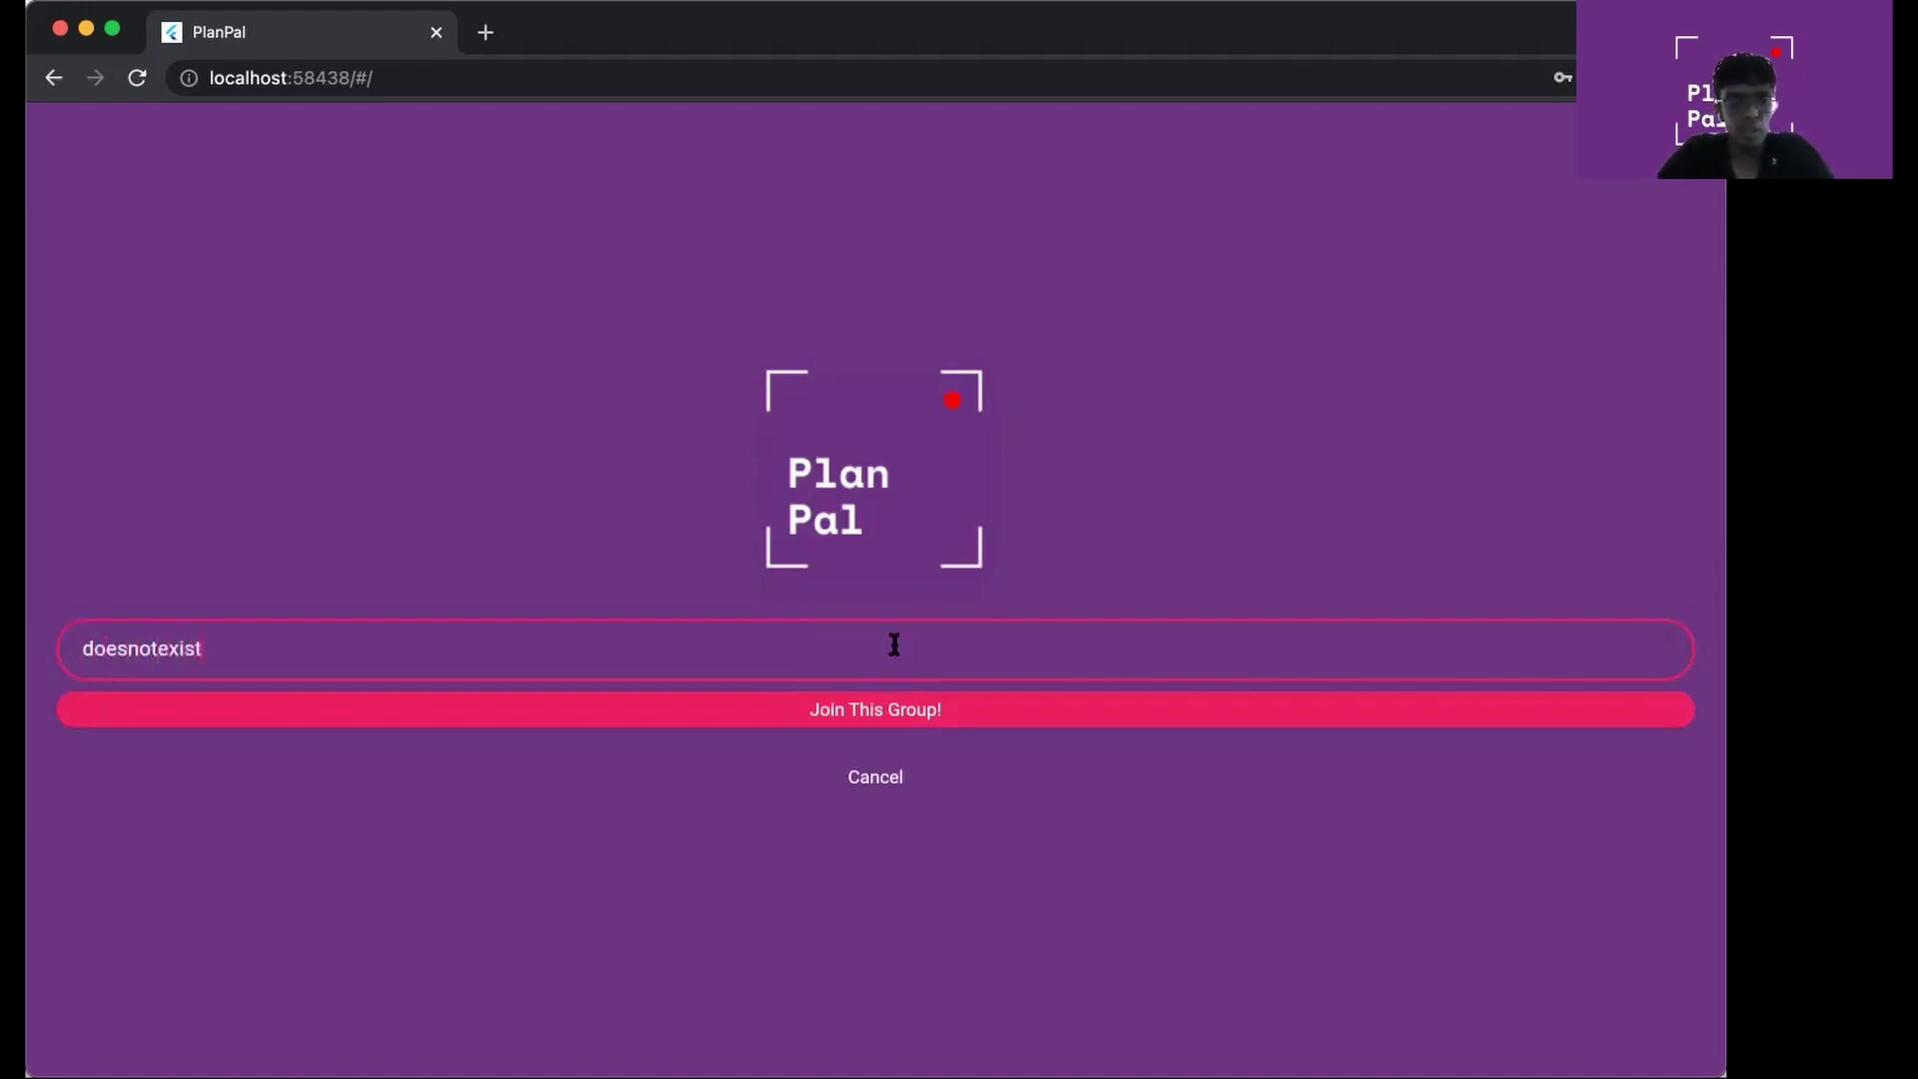
click(916, 719)
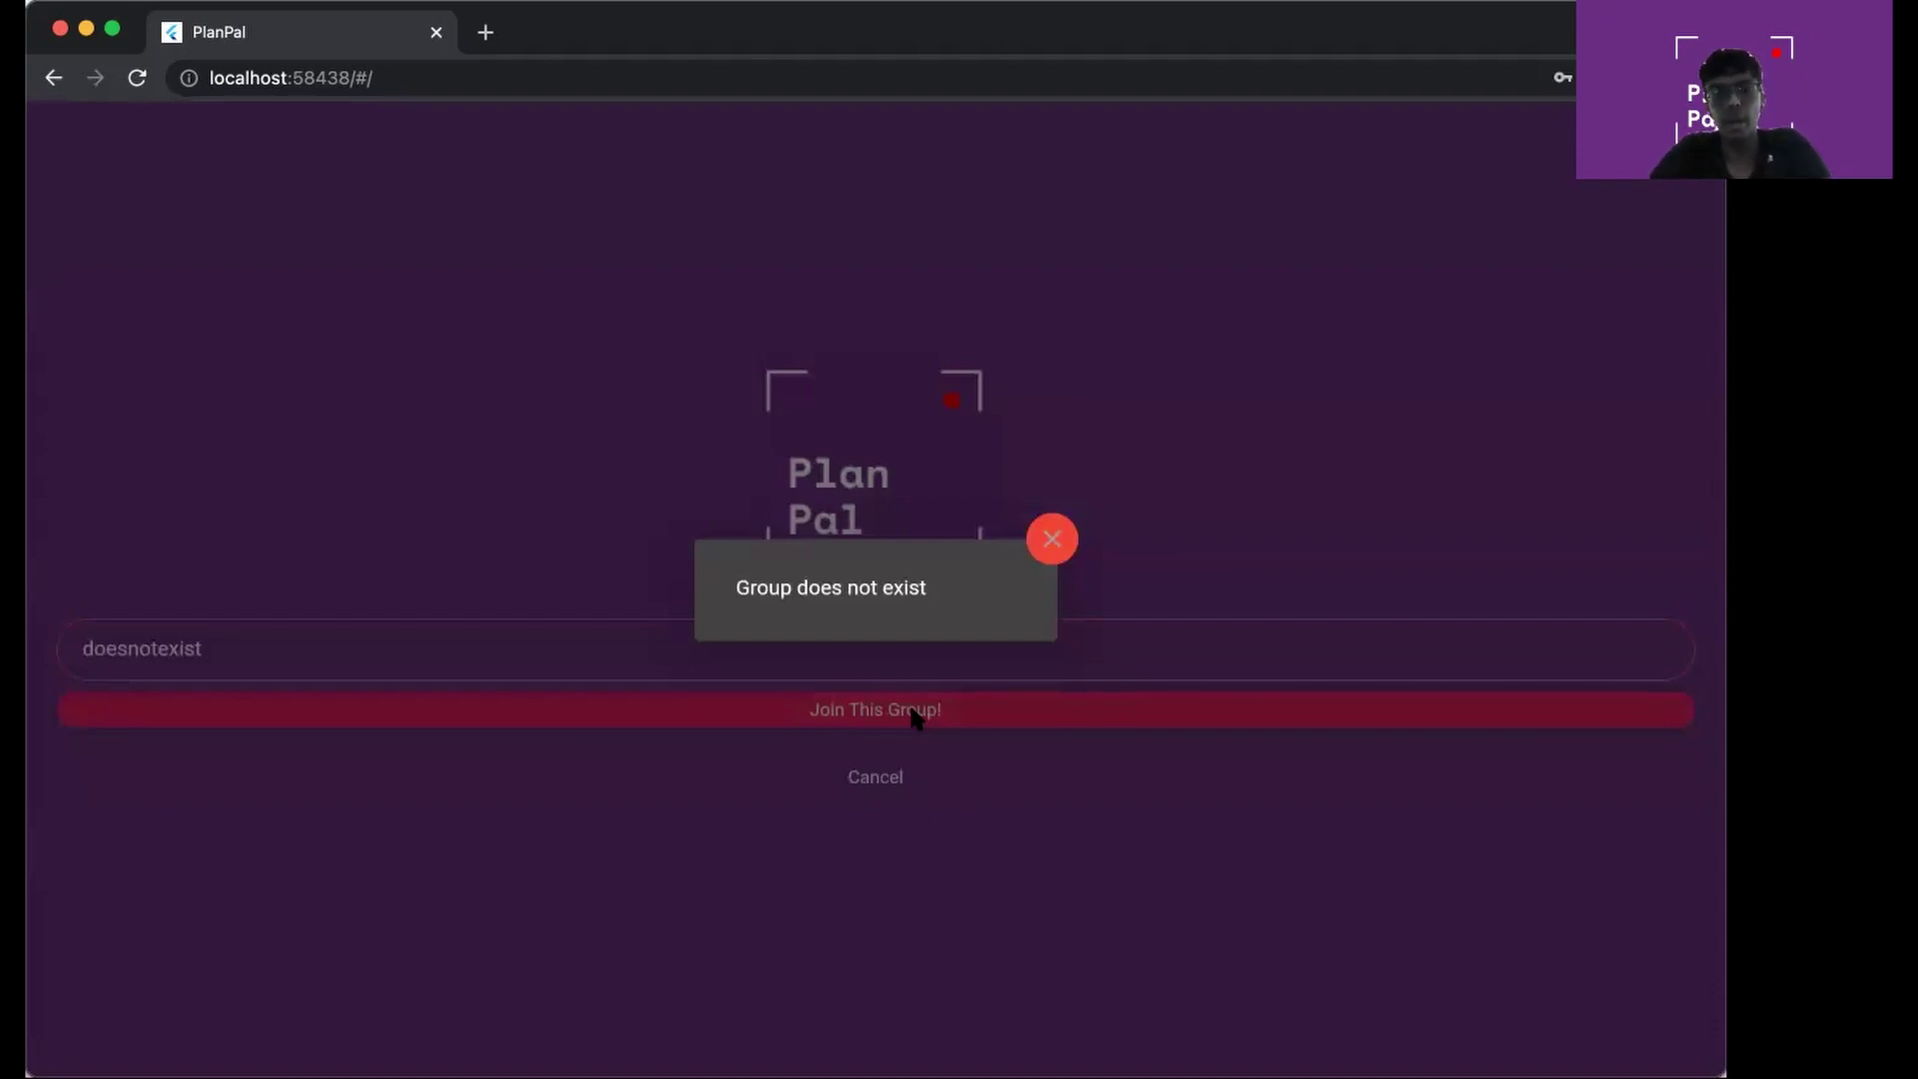
click(1075, 417)
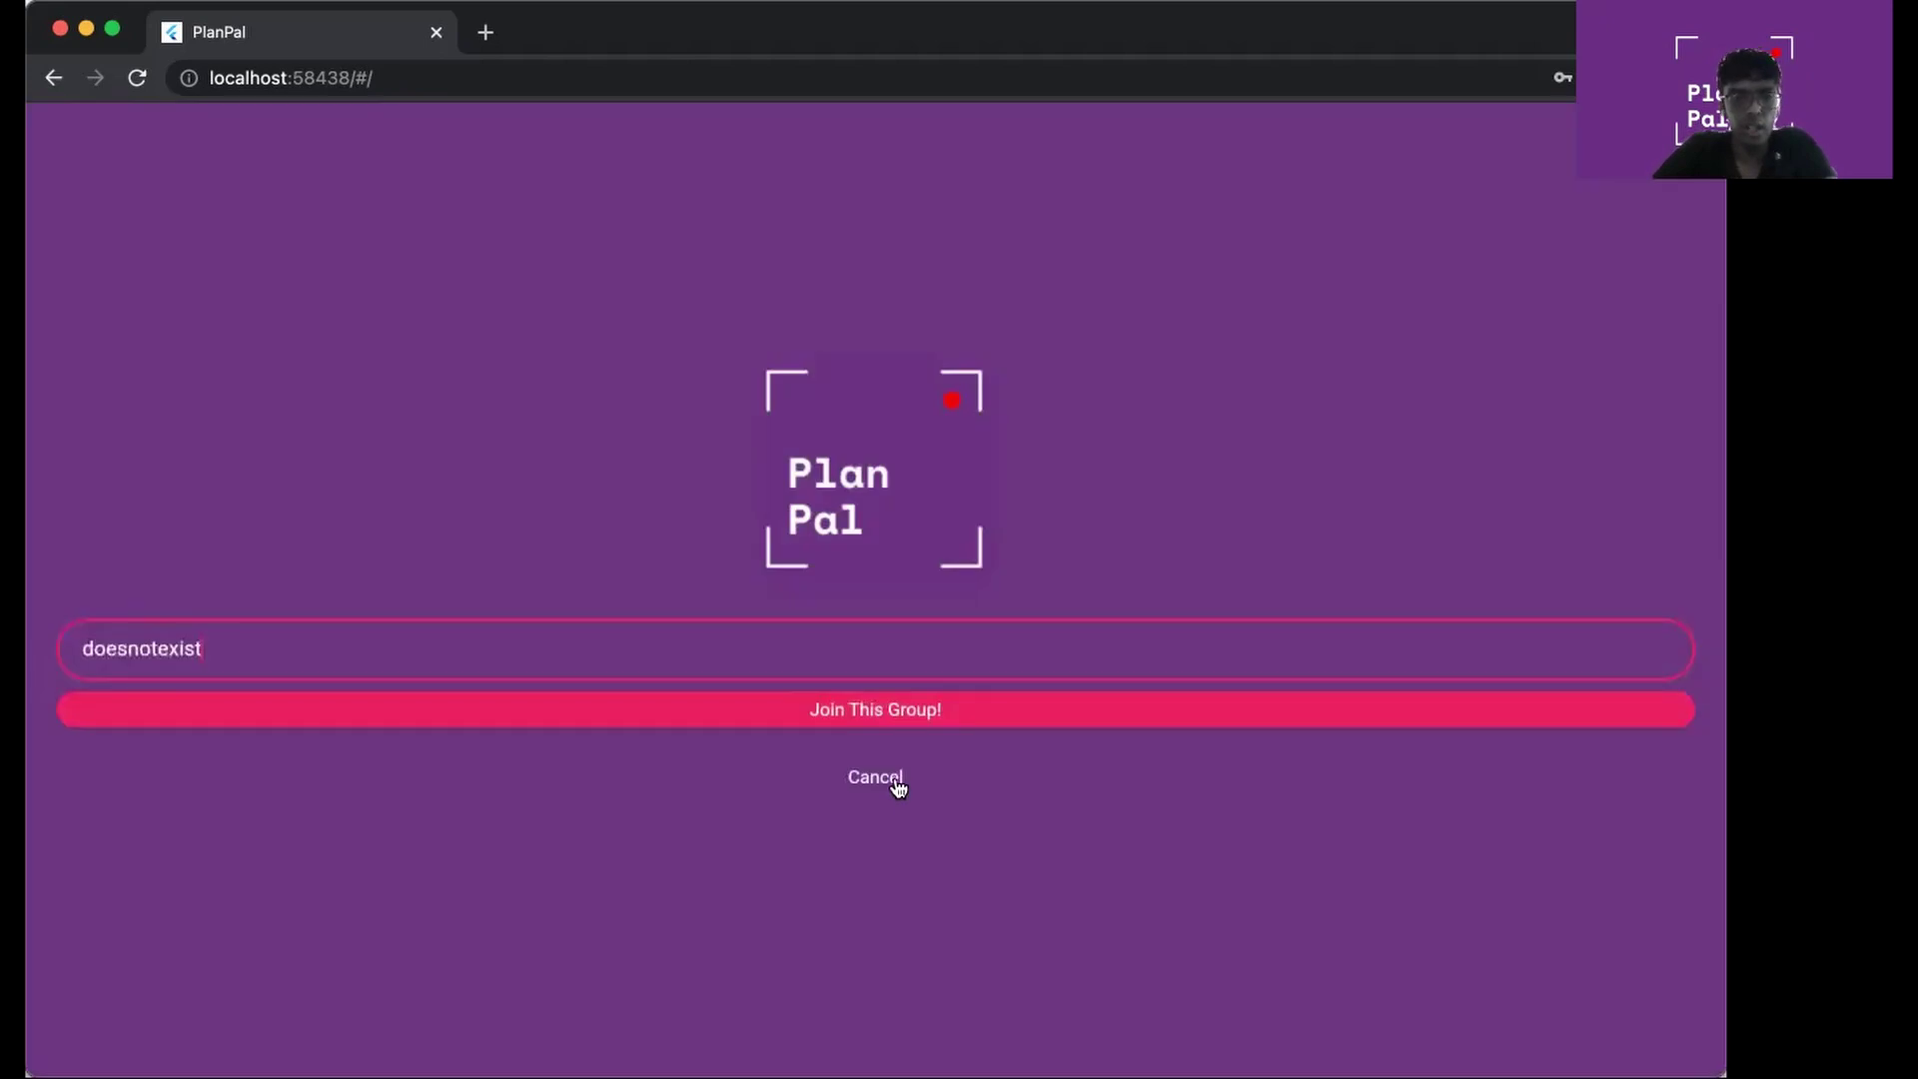
Cancel the join form and open 'sports' from the groups list
click(896, 779)
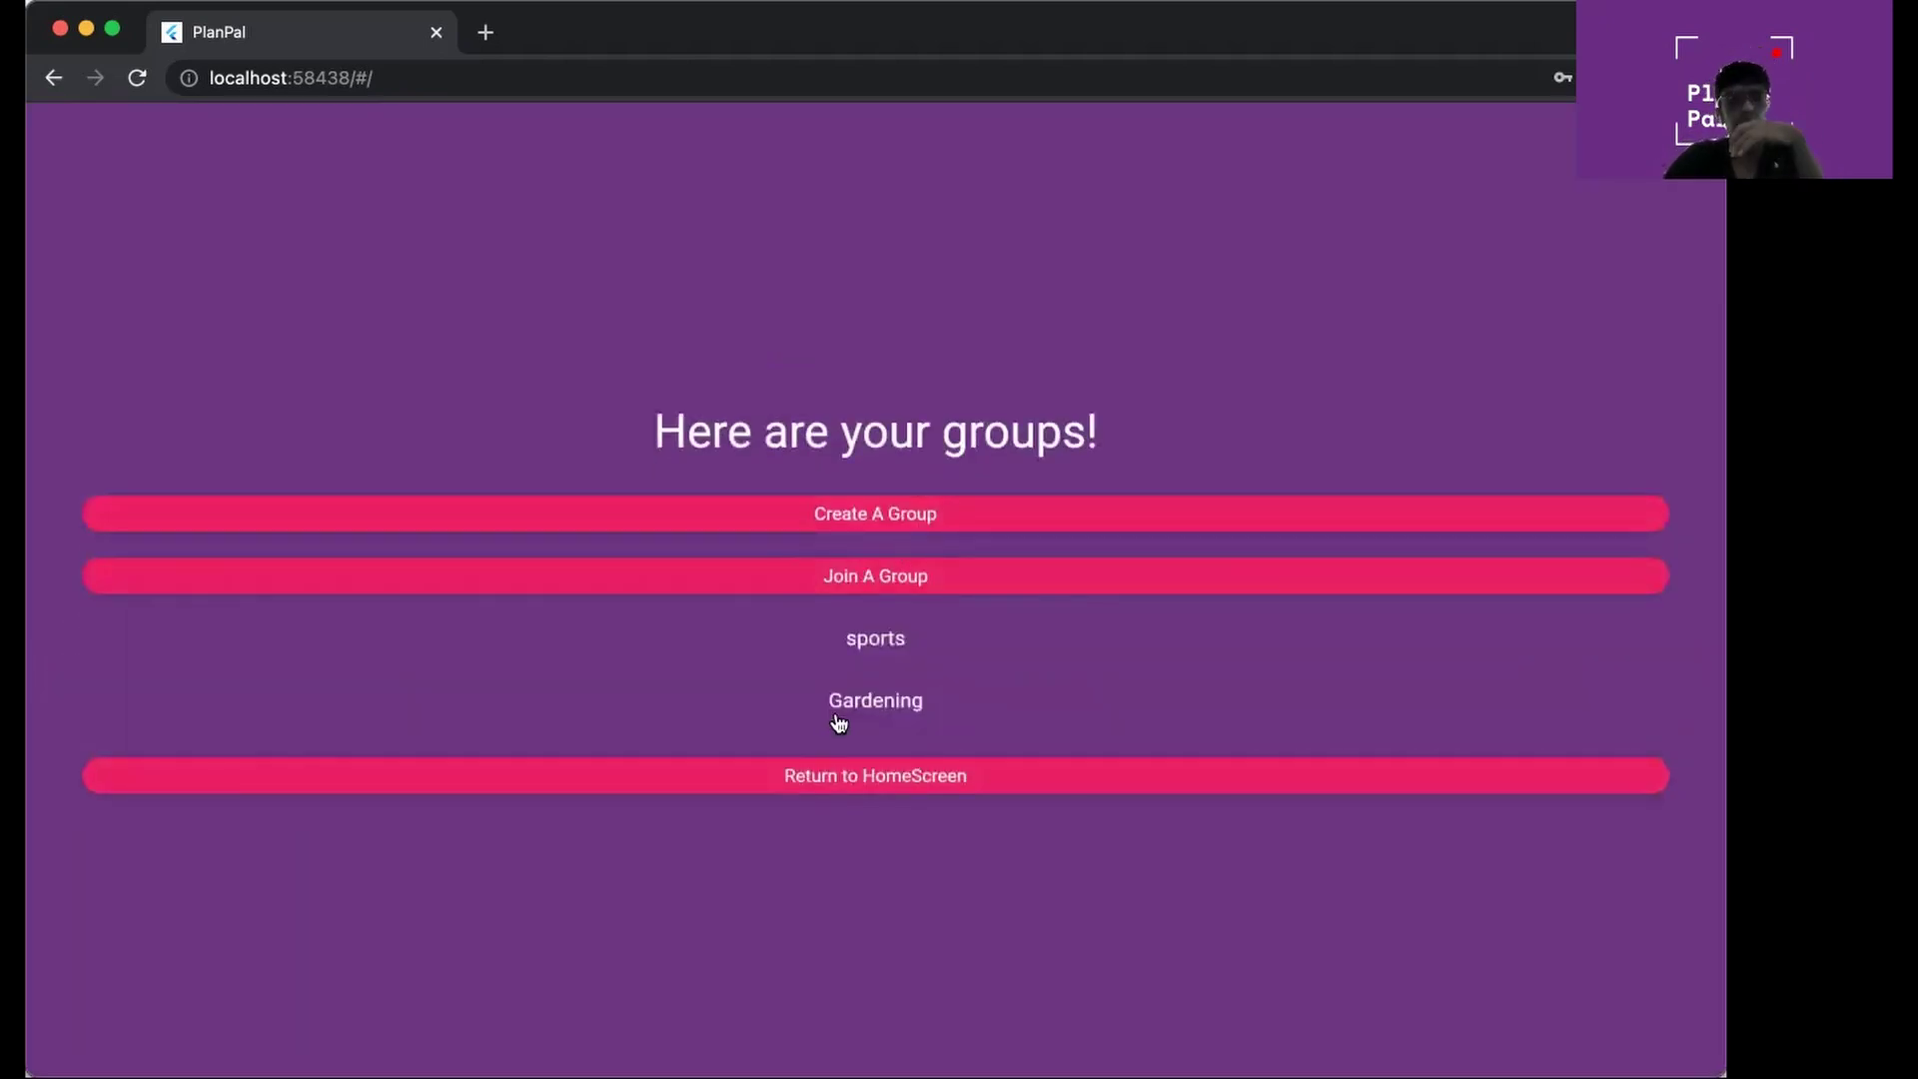
click(885, 667)
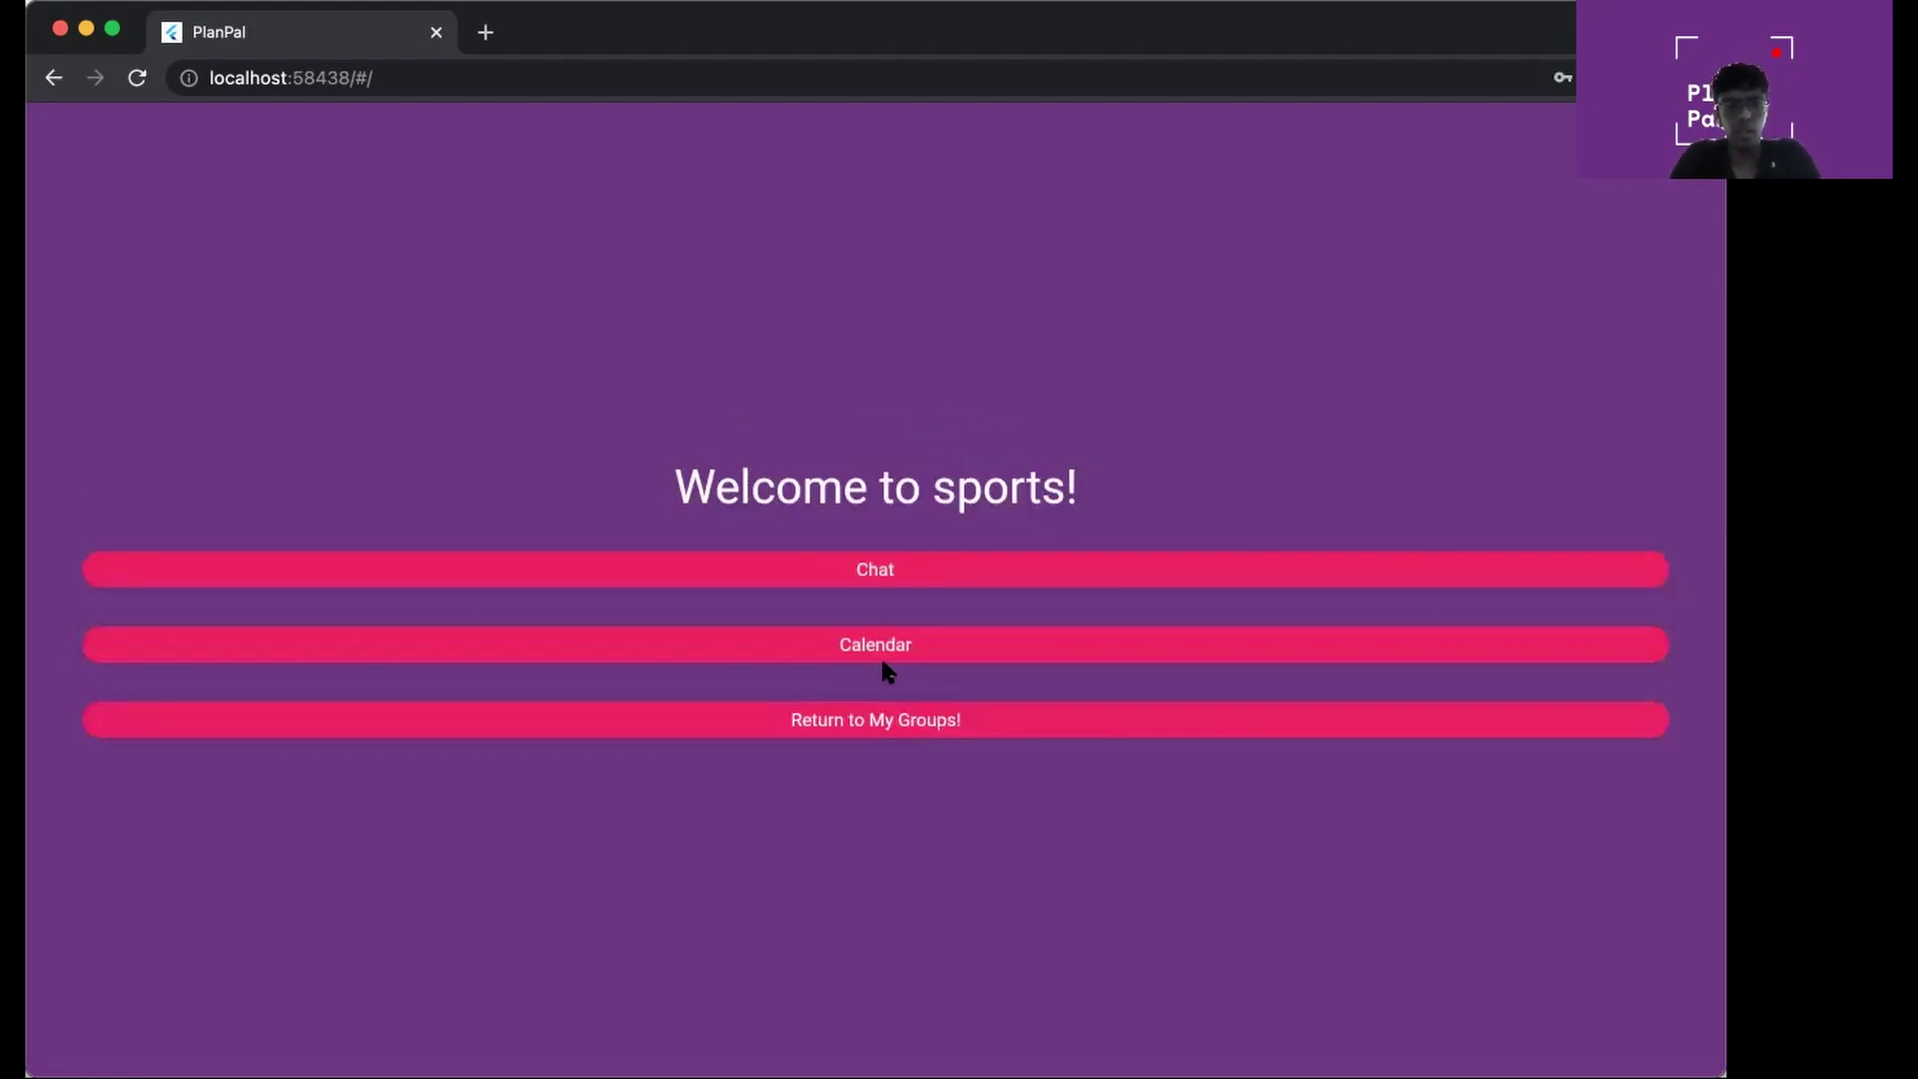
Open the sports chat and change its topic to 'talk about practive'
click(892, 572)
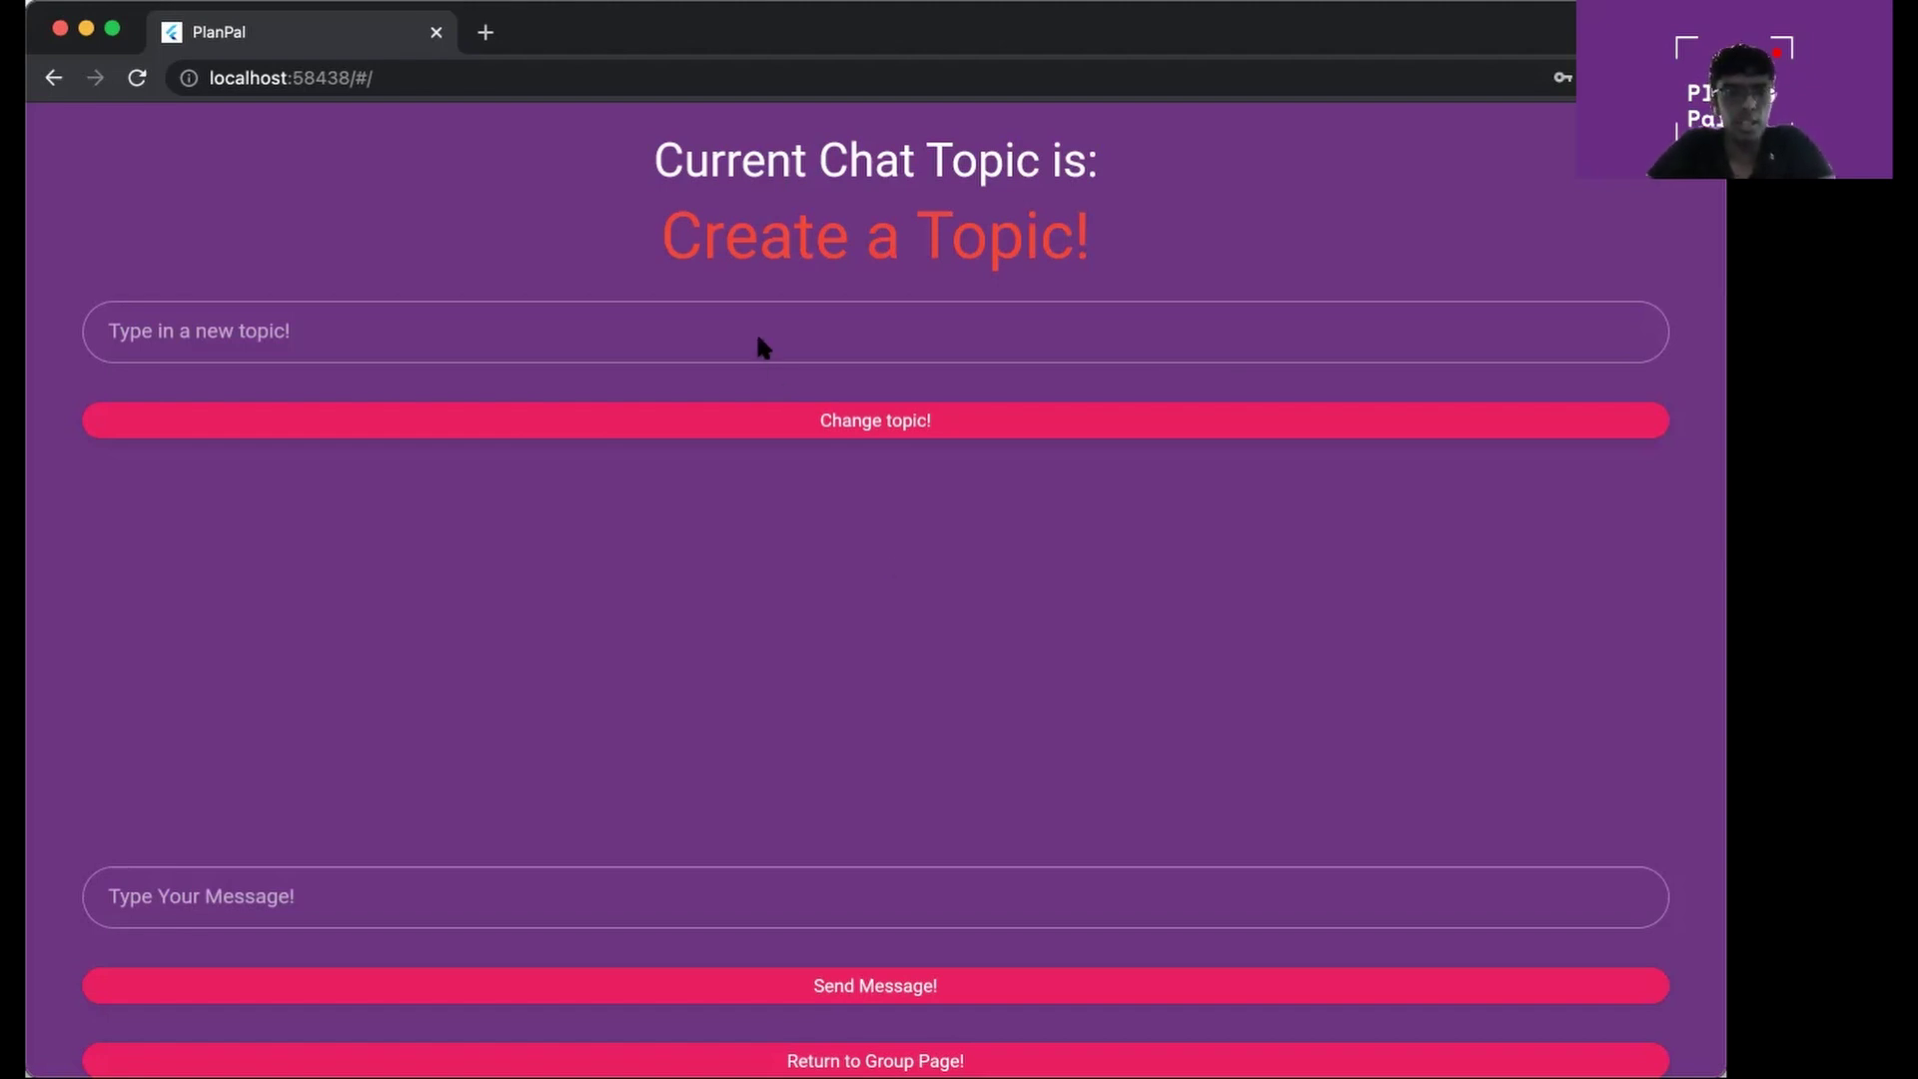
click(687, 332)
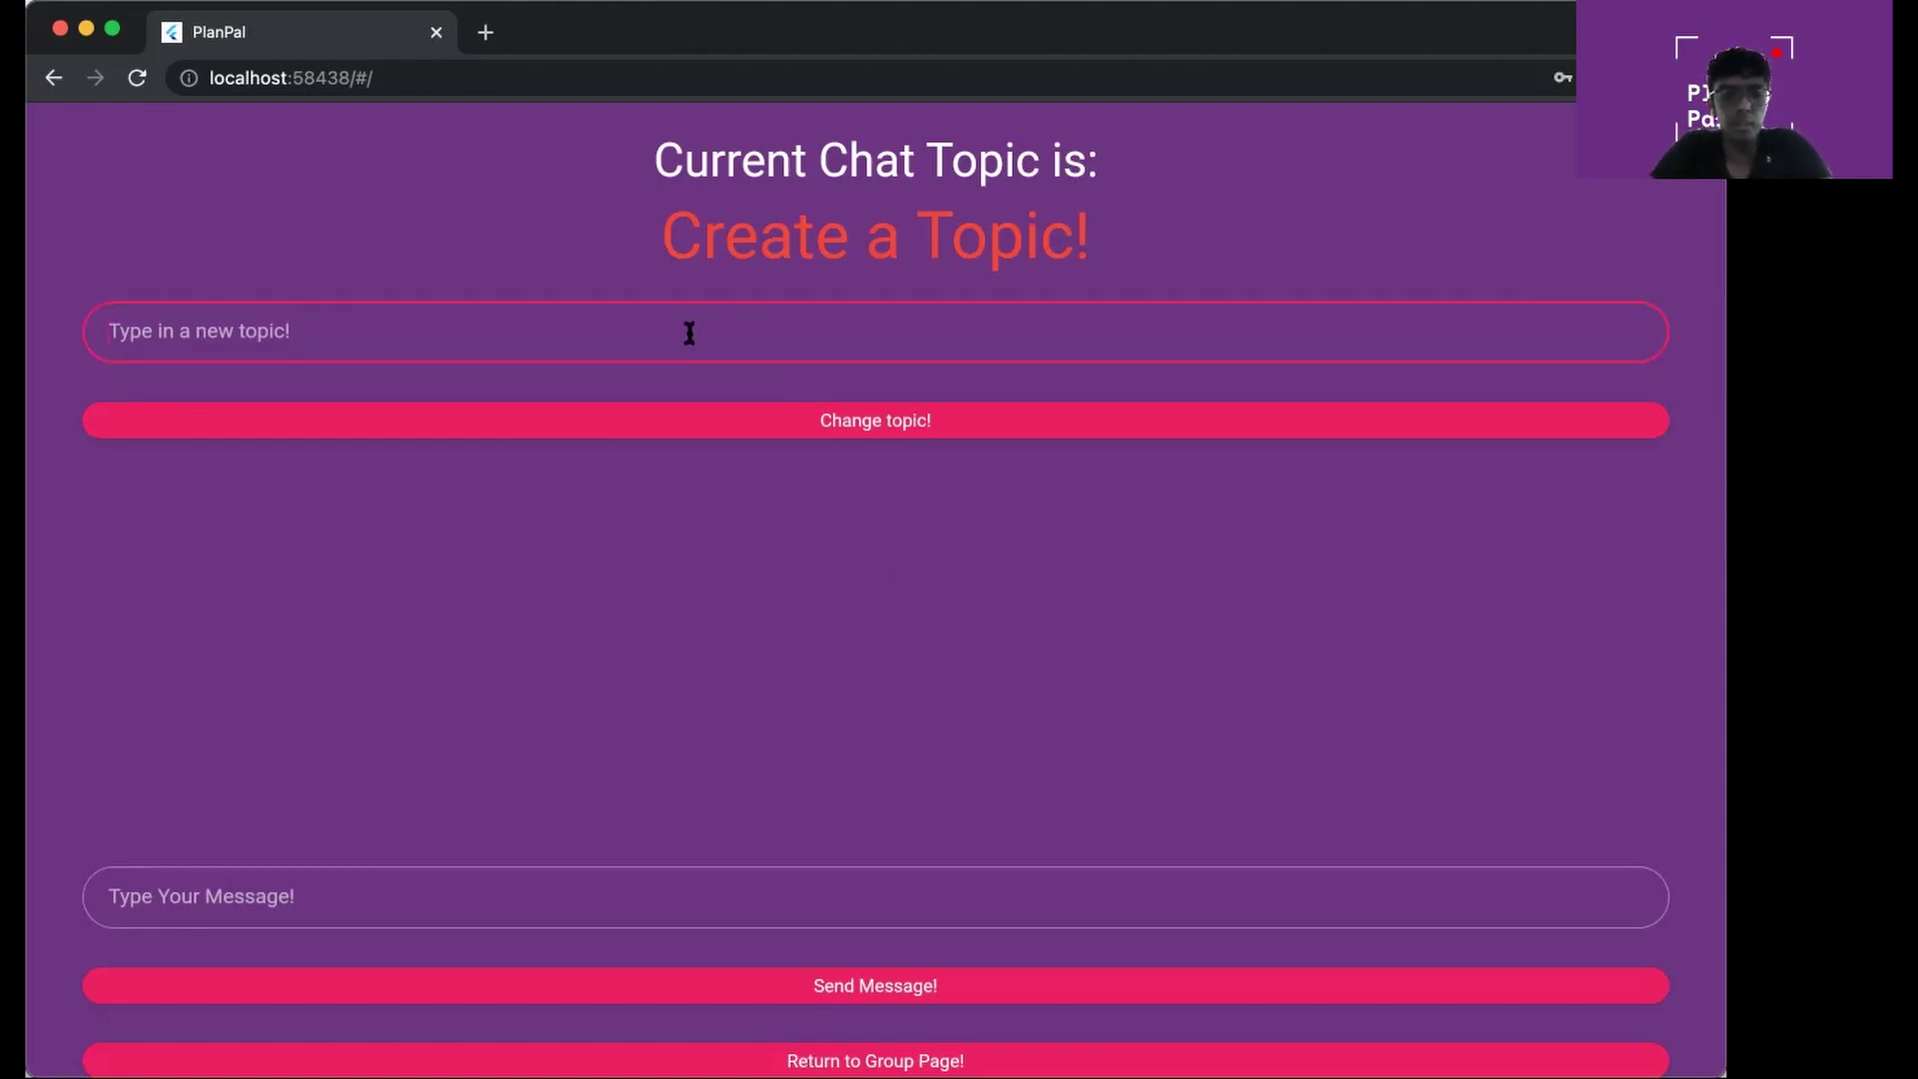
text(a)
key(BackSpace)
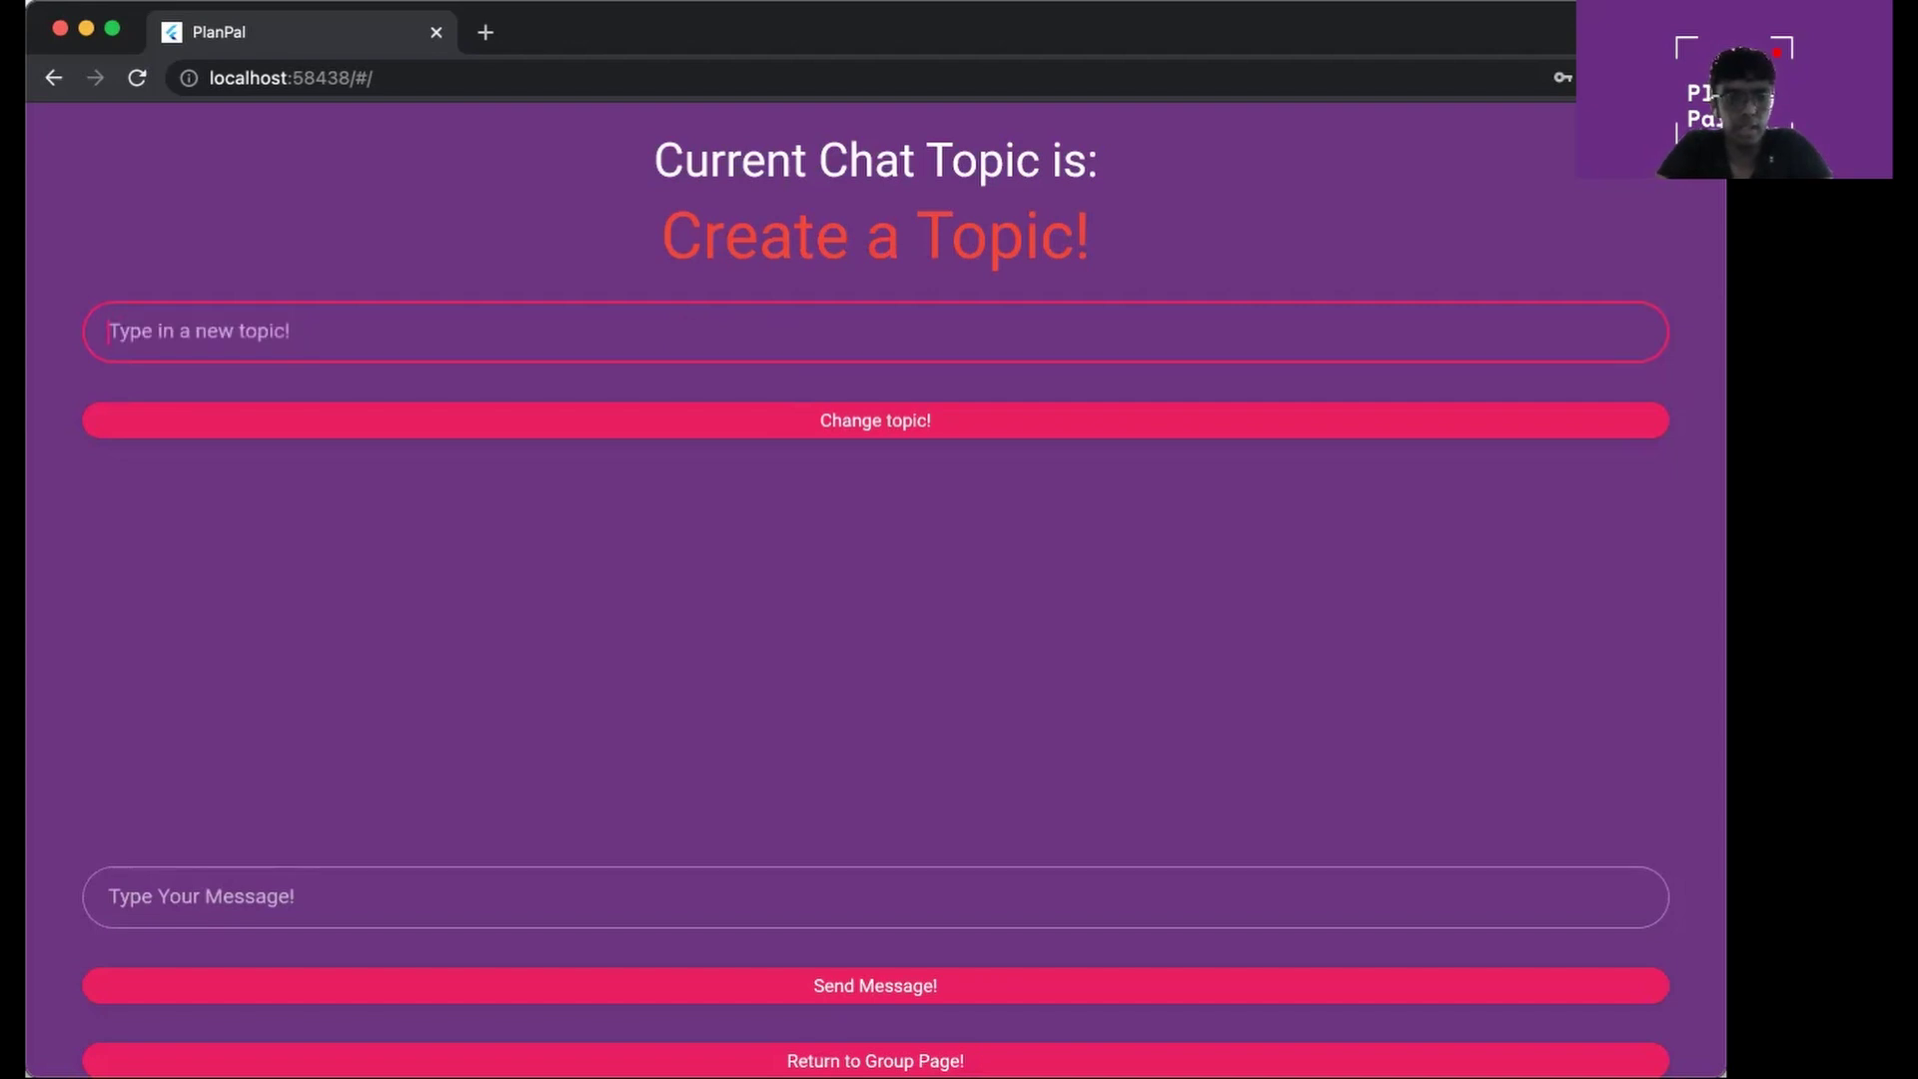
text(talk a)
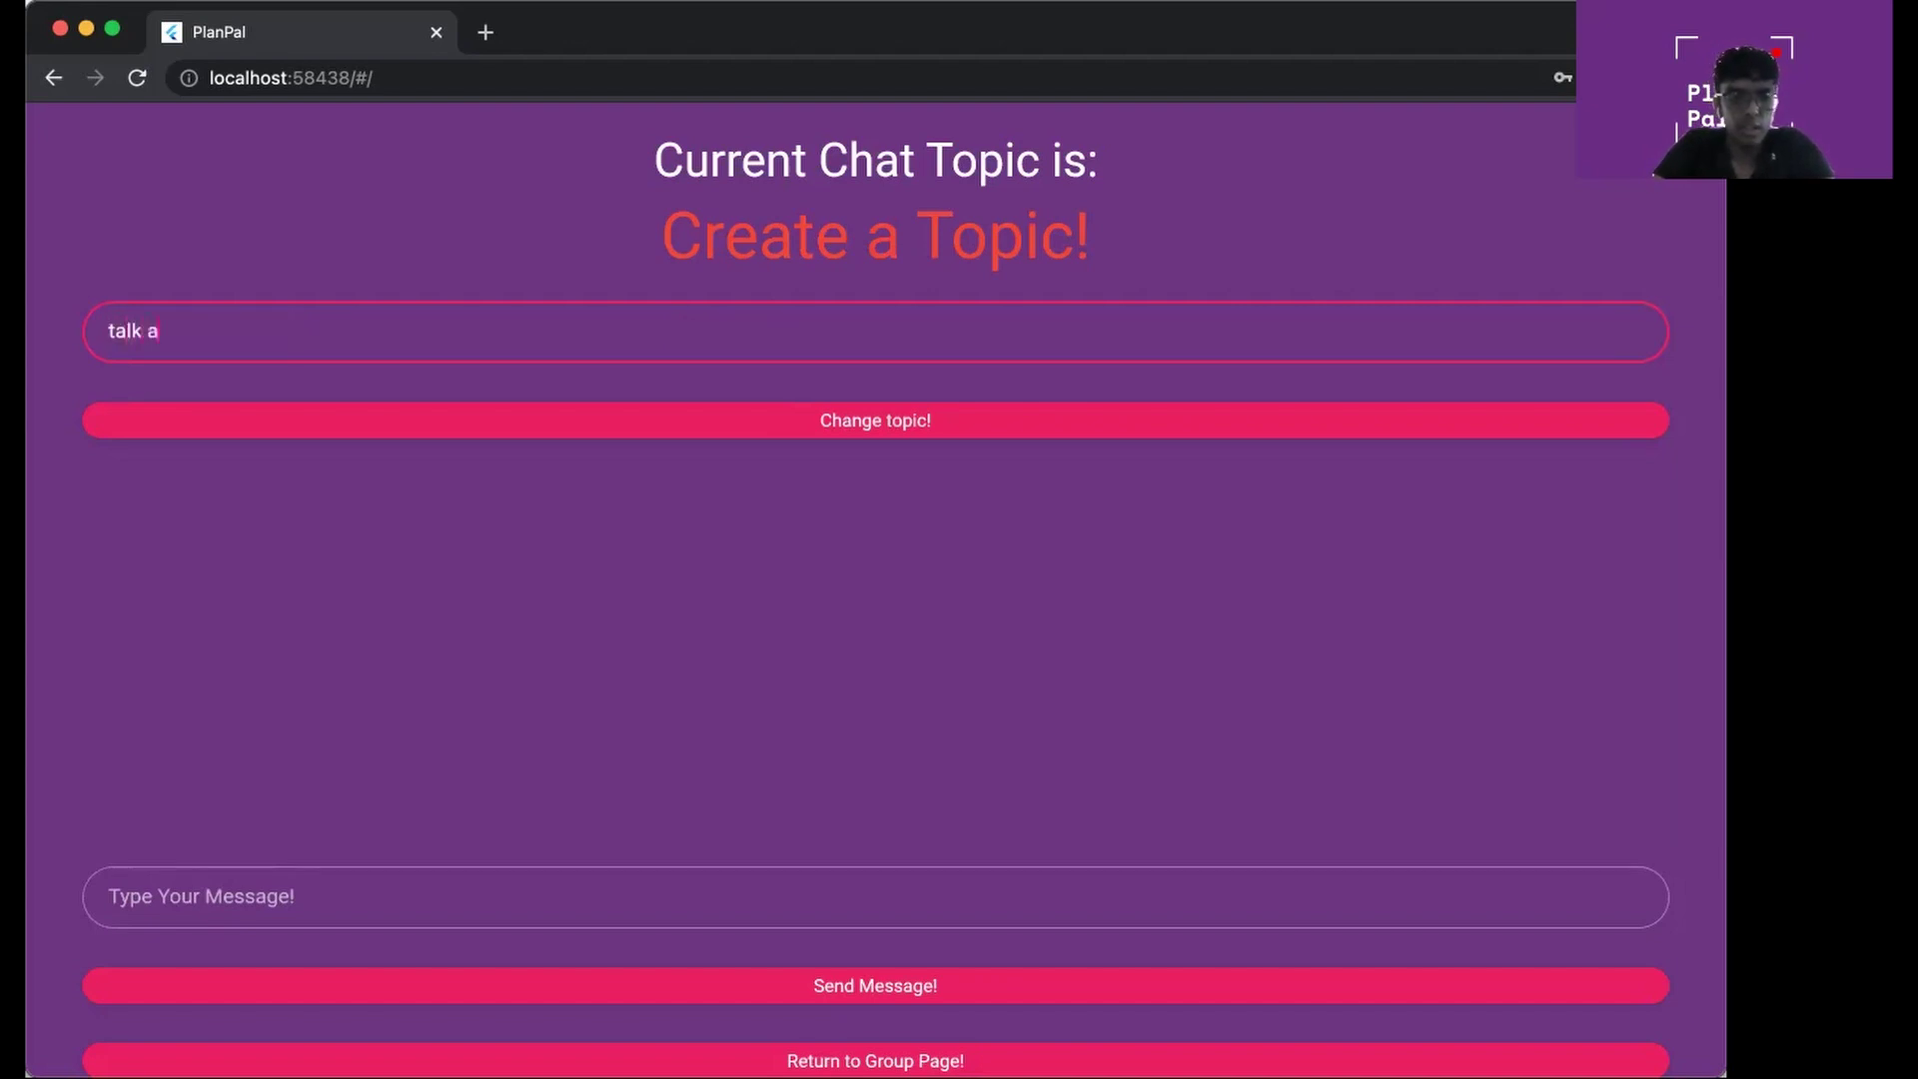
text(bout prac)
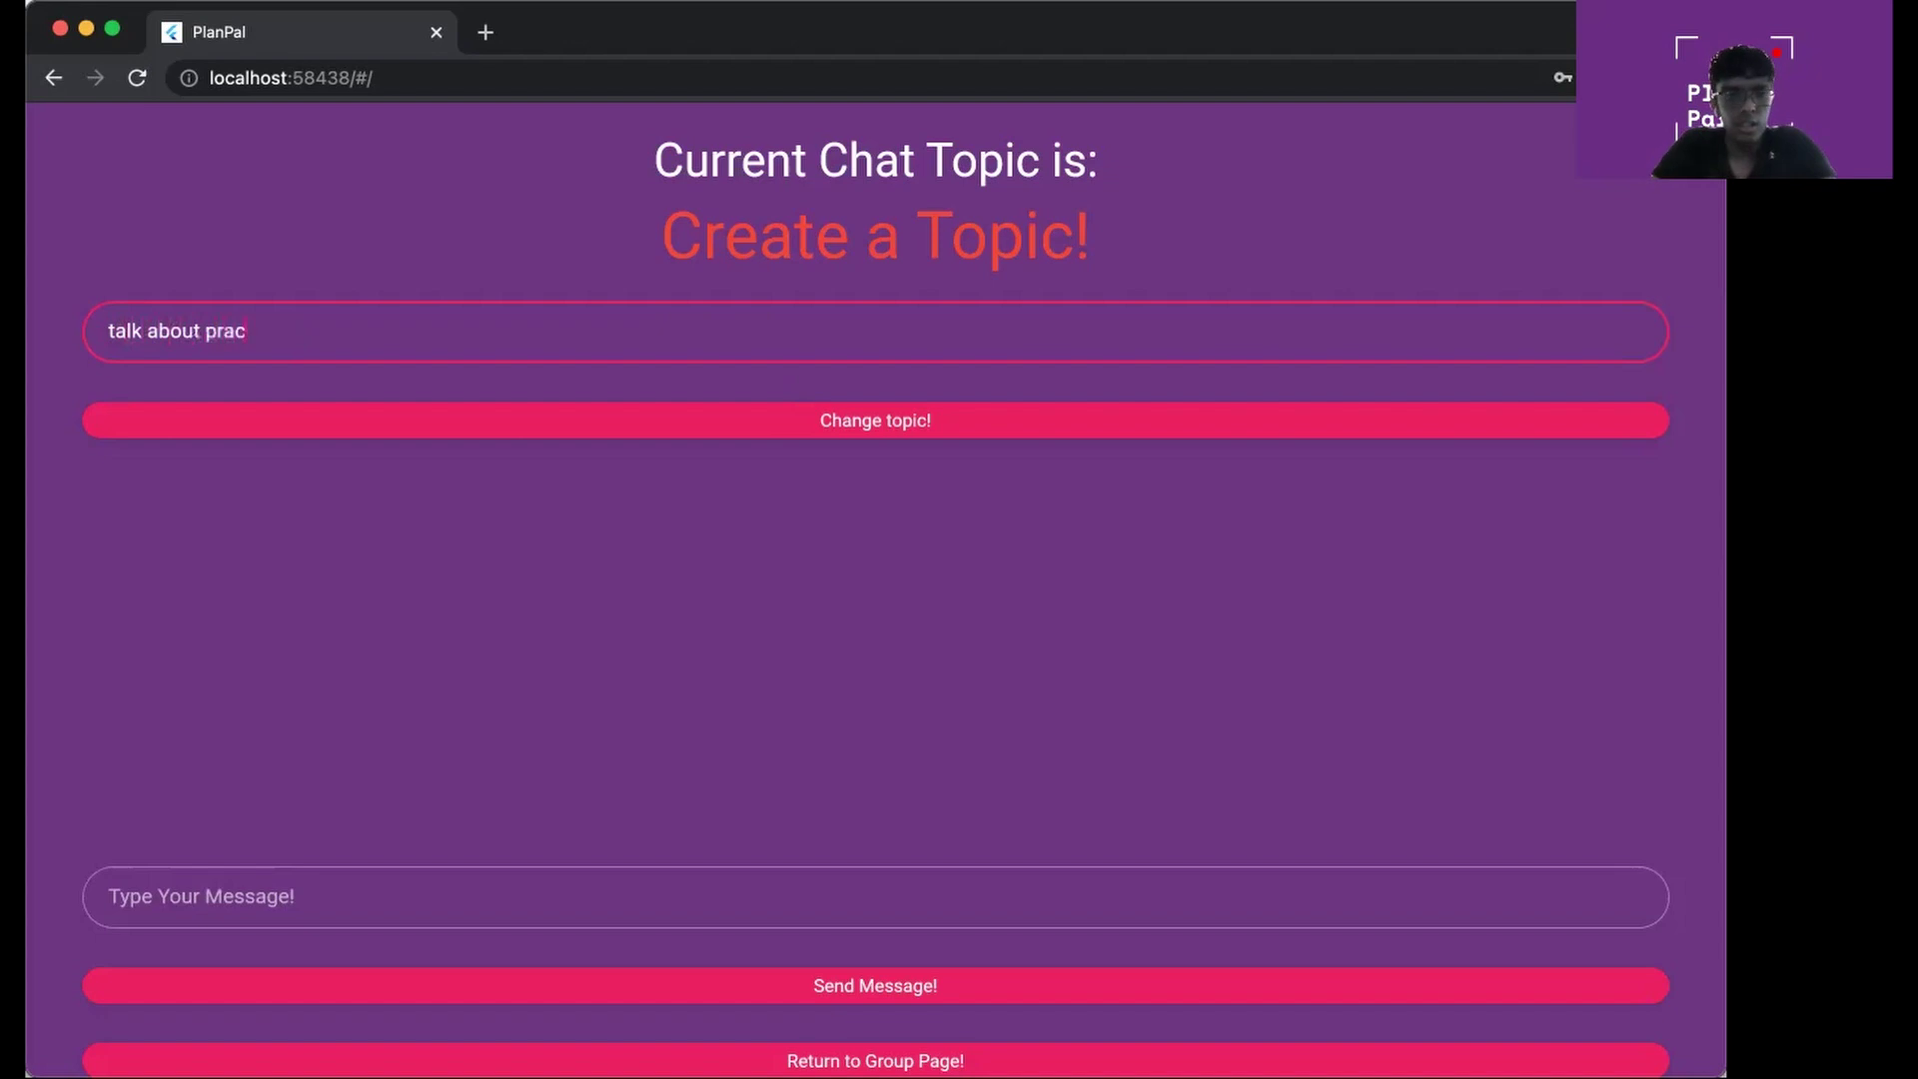
text(tive)
click(802, 422)
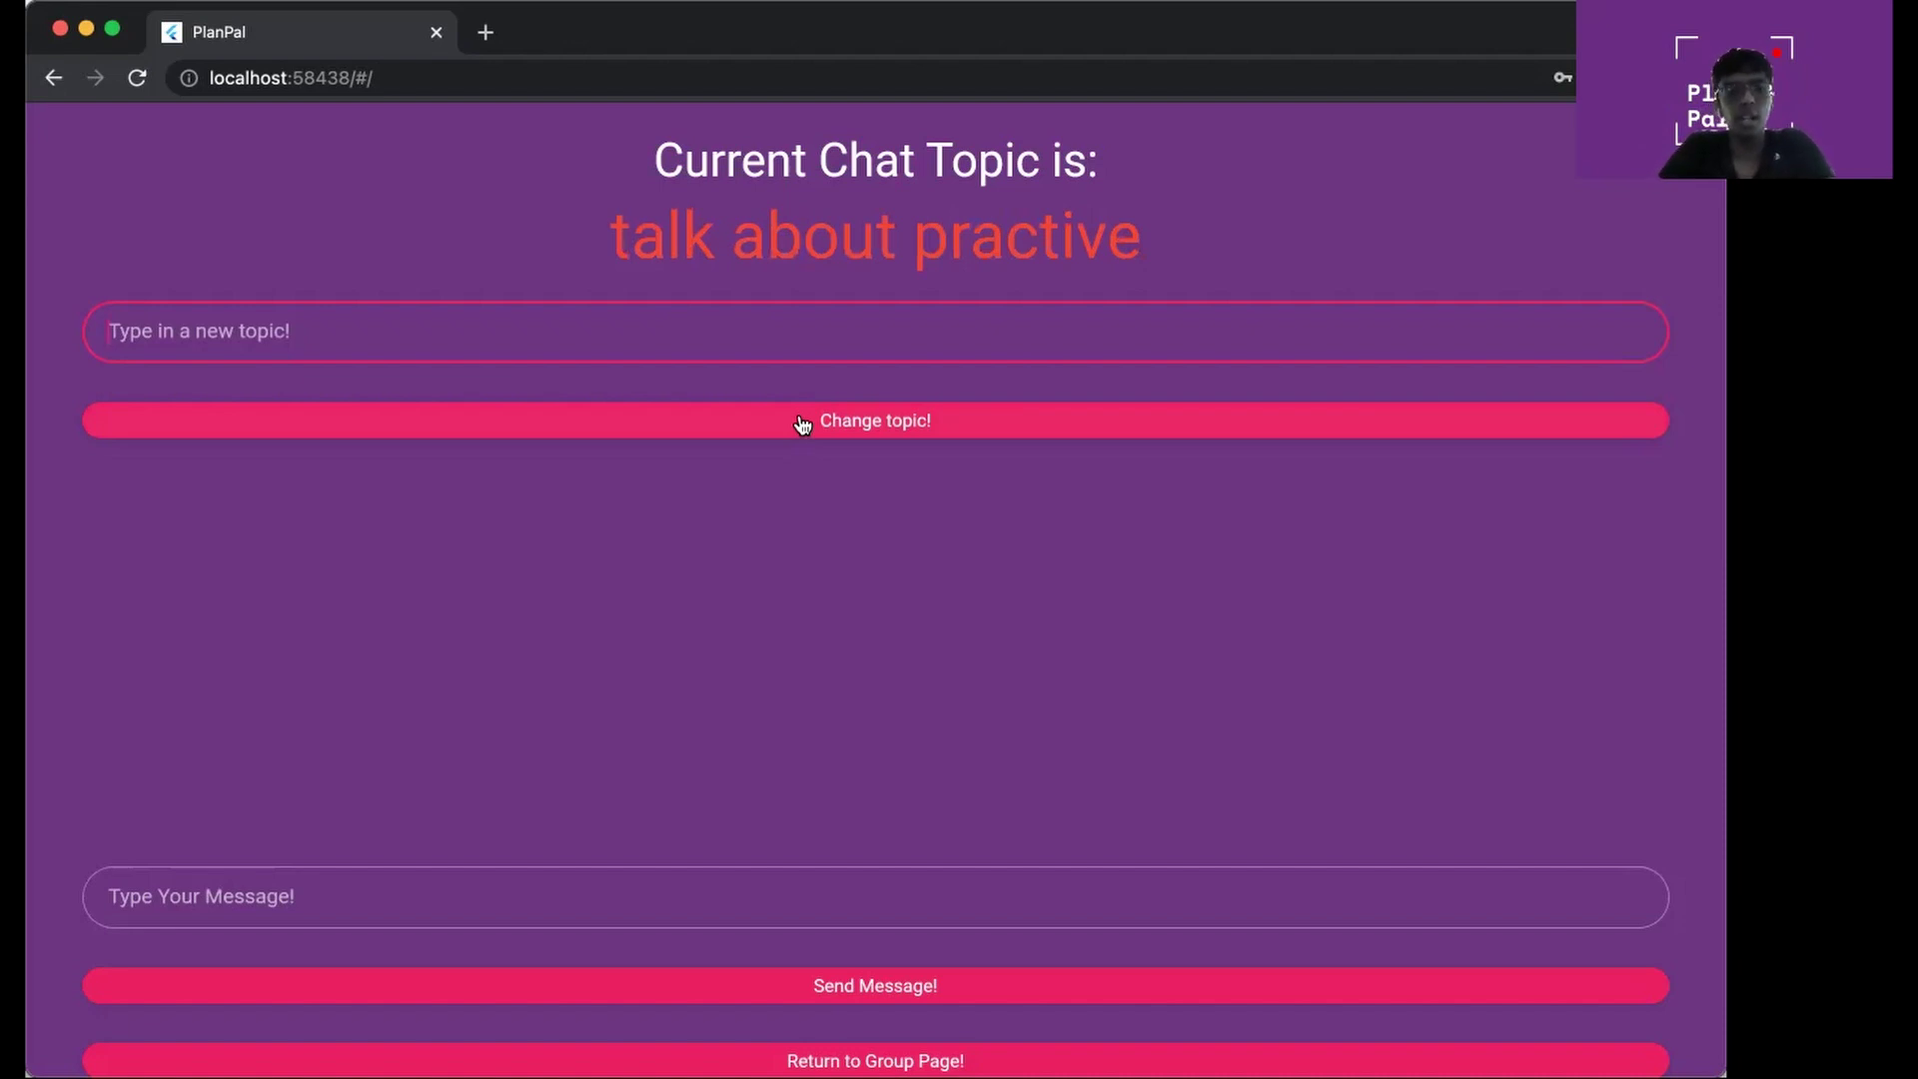
Send 'hello' and 'prac tmro 9pm?' to the sports chat, then return to the group page
click(739, 898)
text(hello)
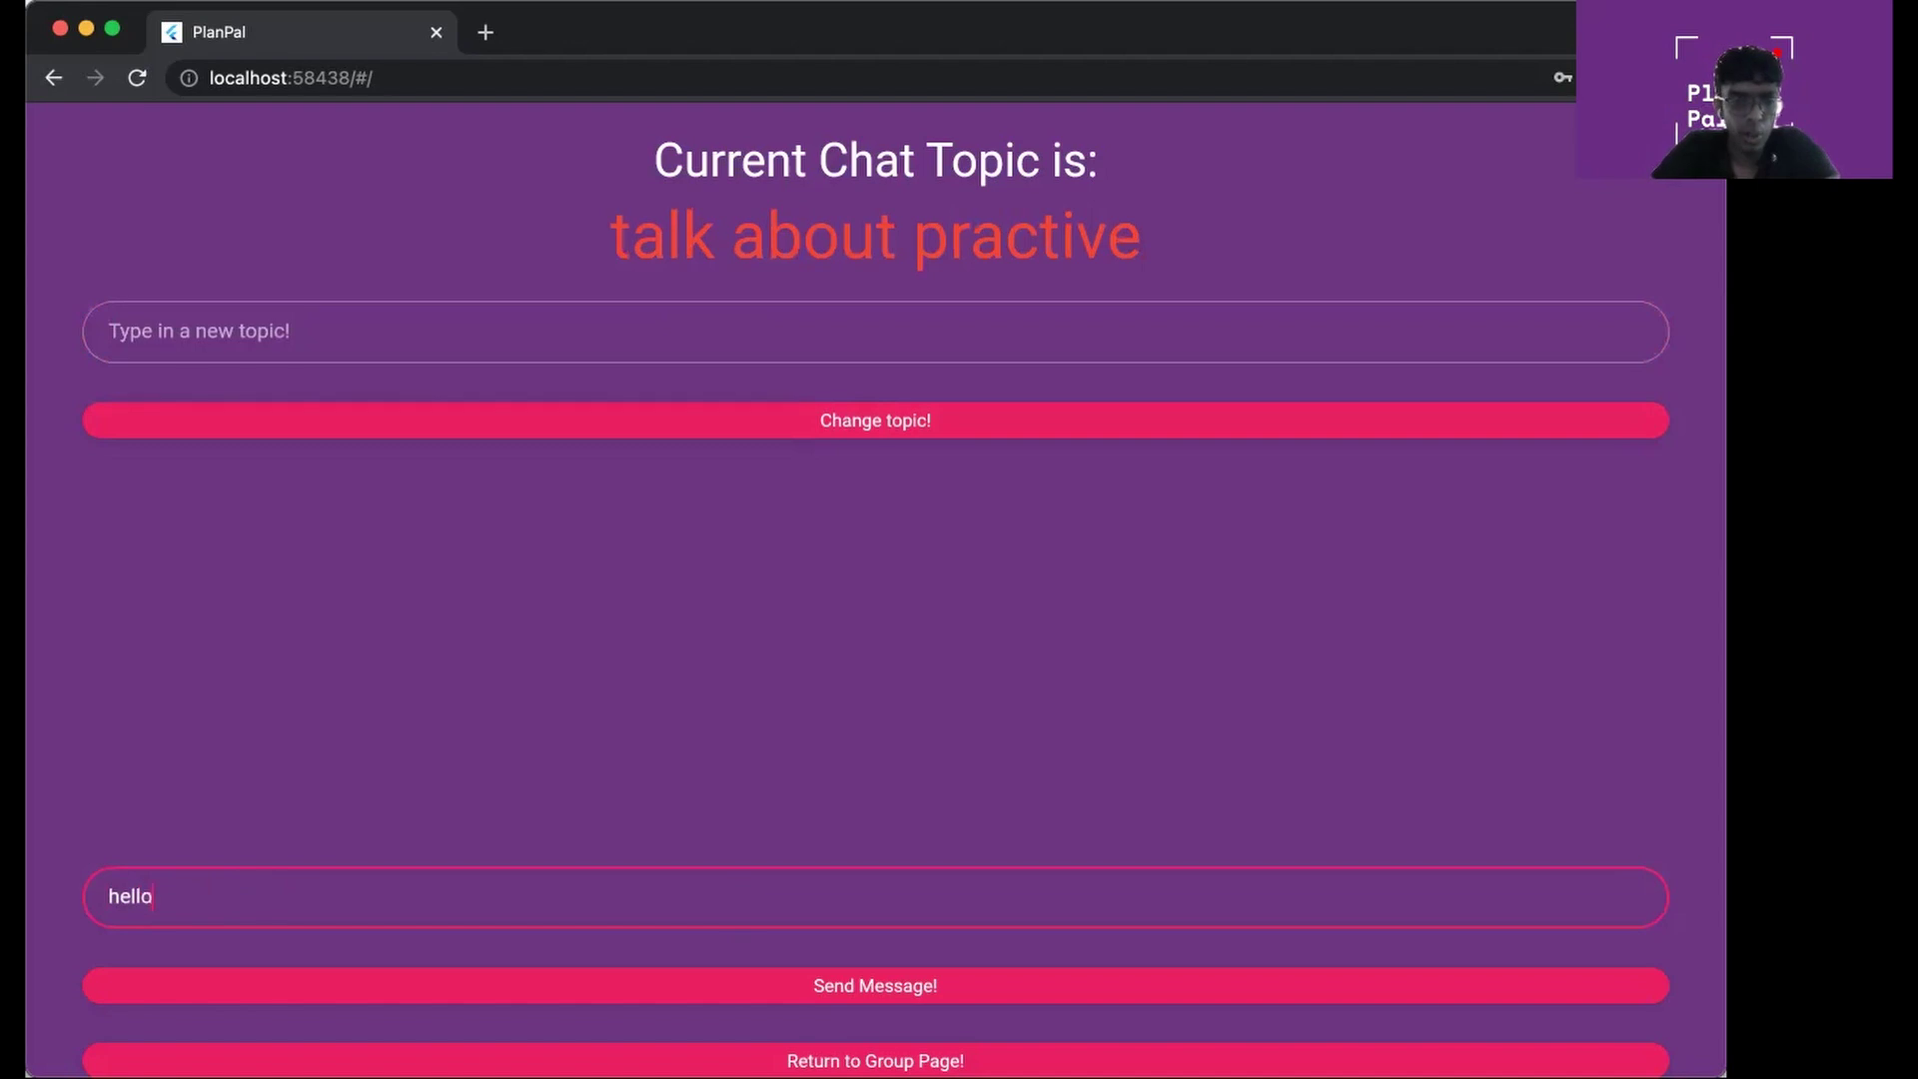
click(875, 986)
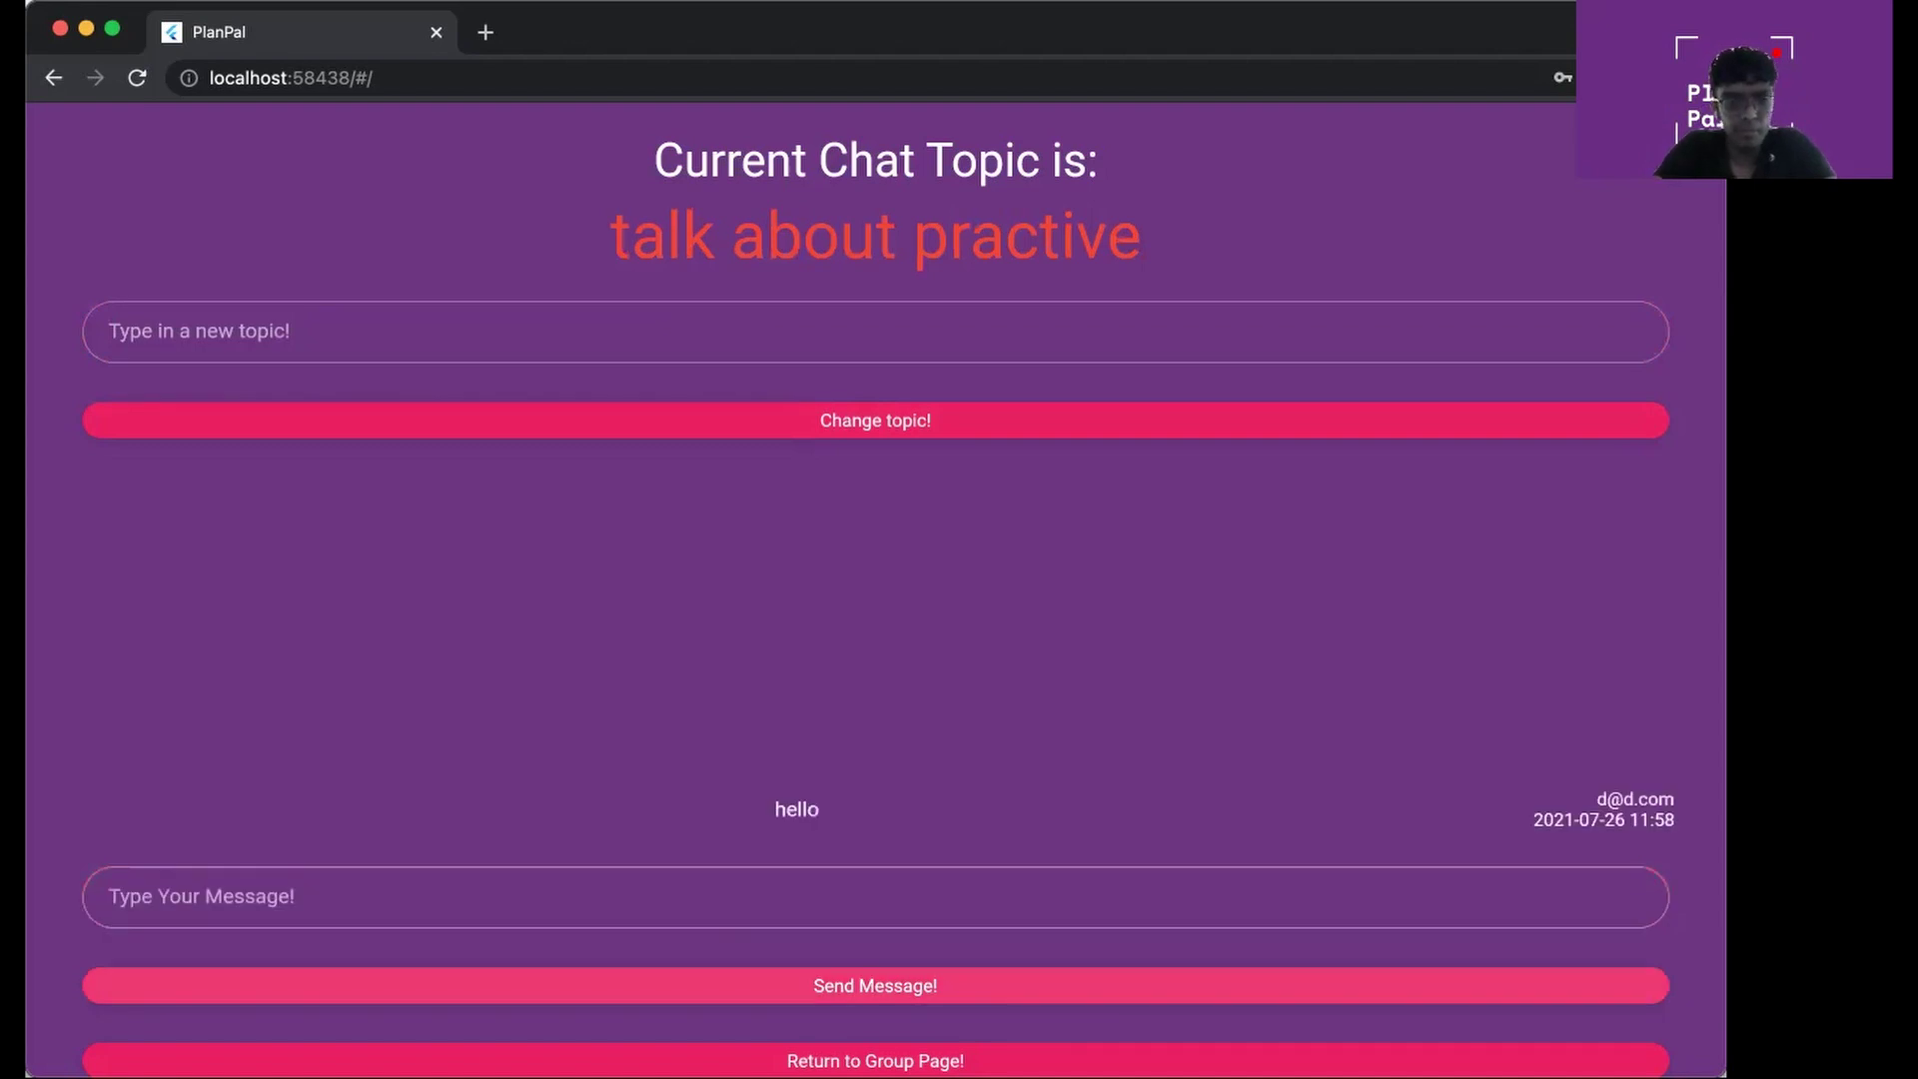
click(753, 903)
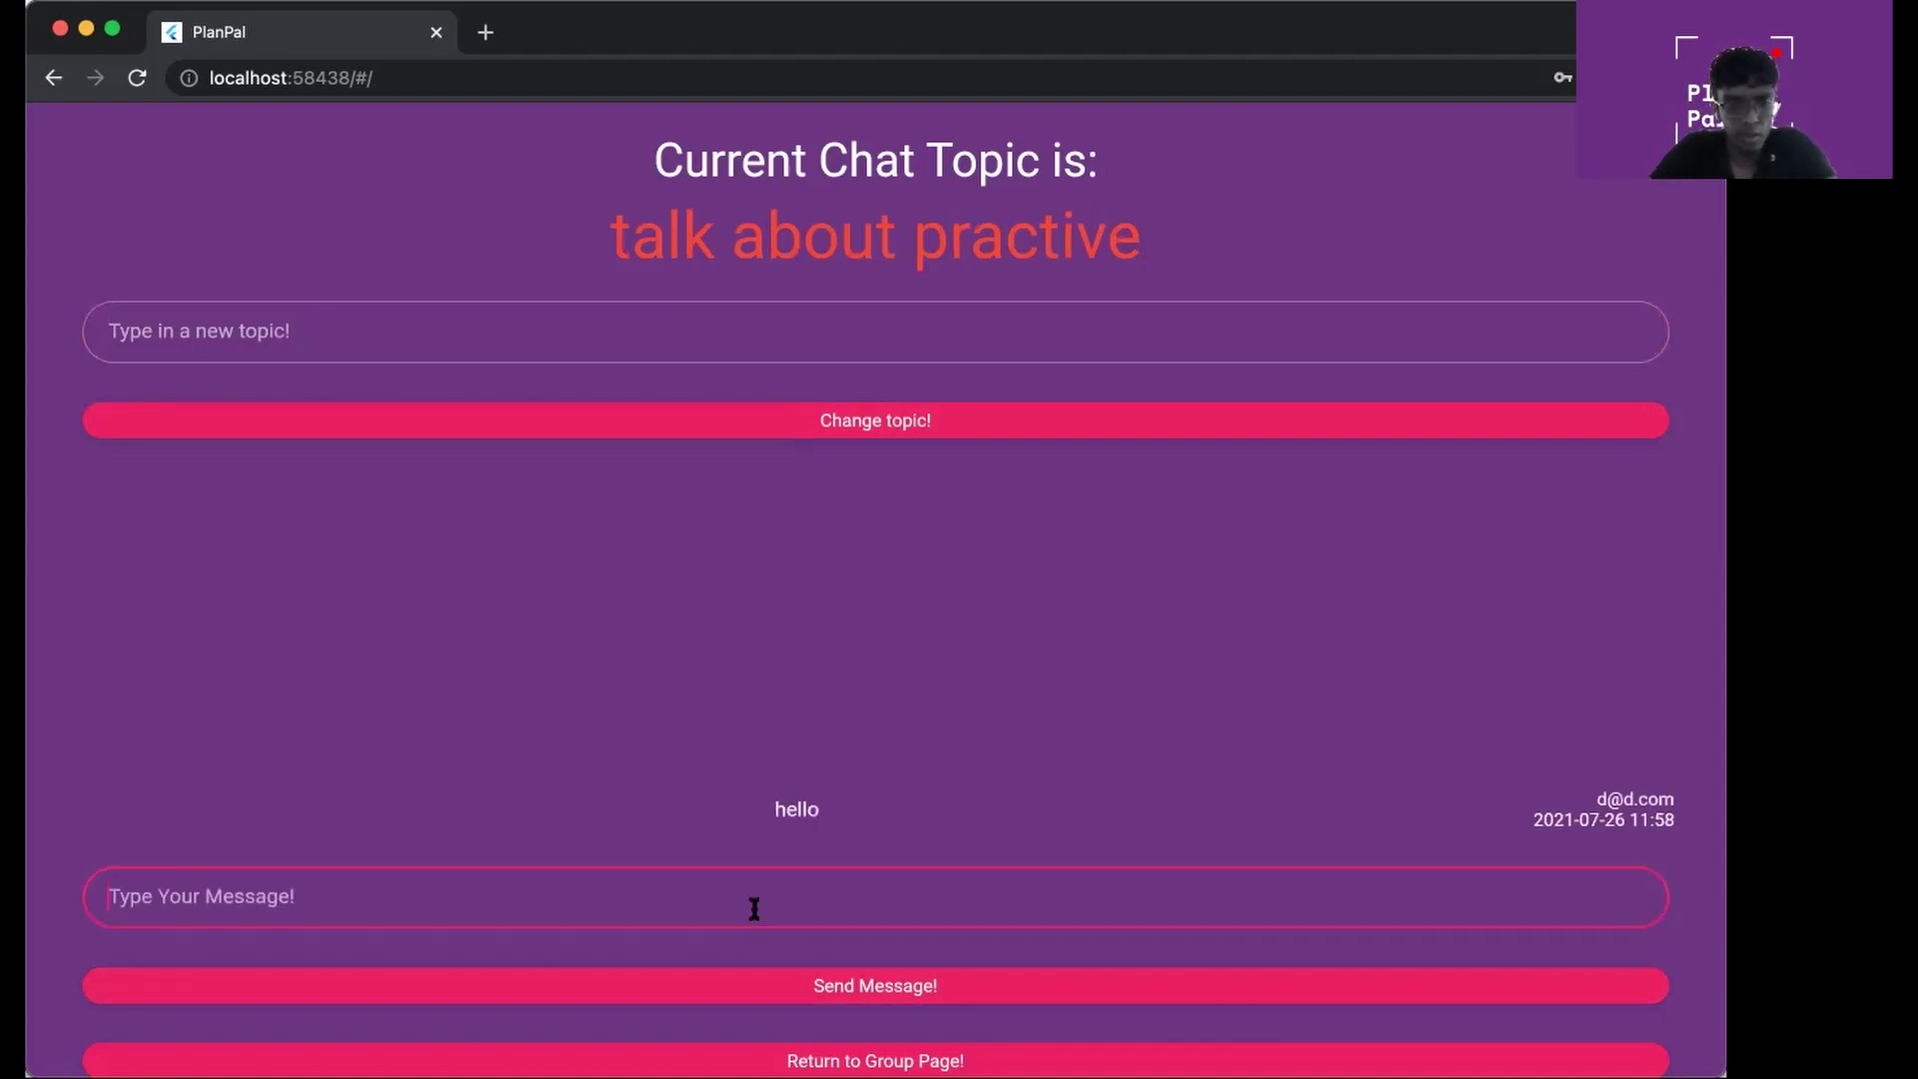
text(prac)
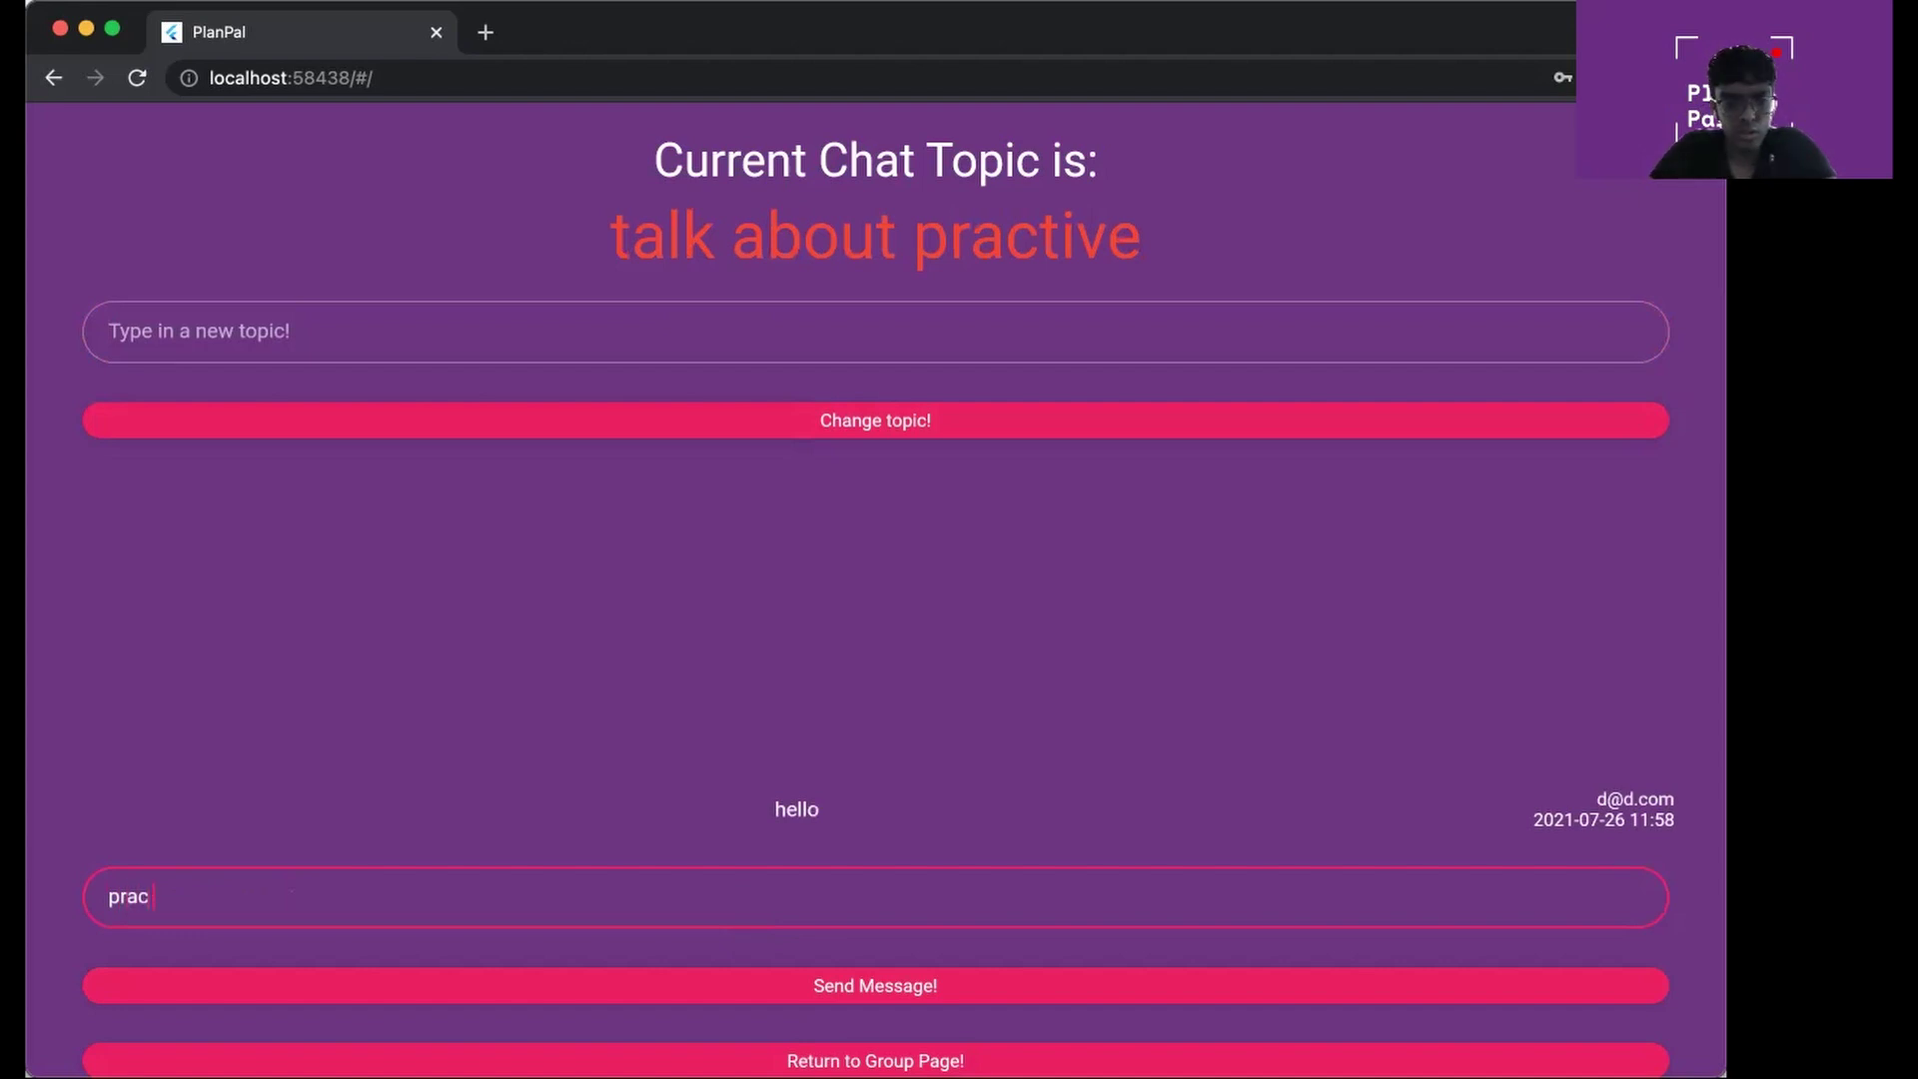
text( tmro 9pm?)
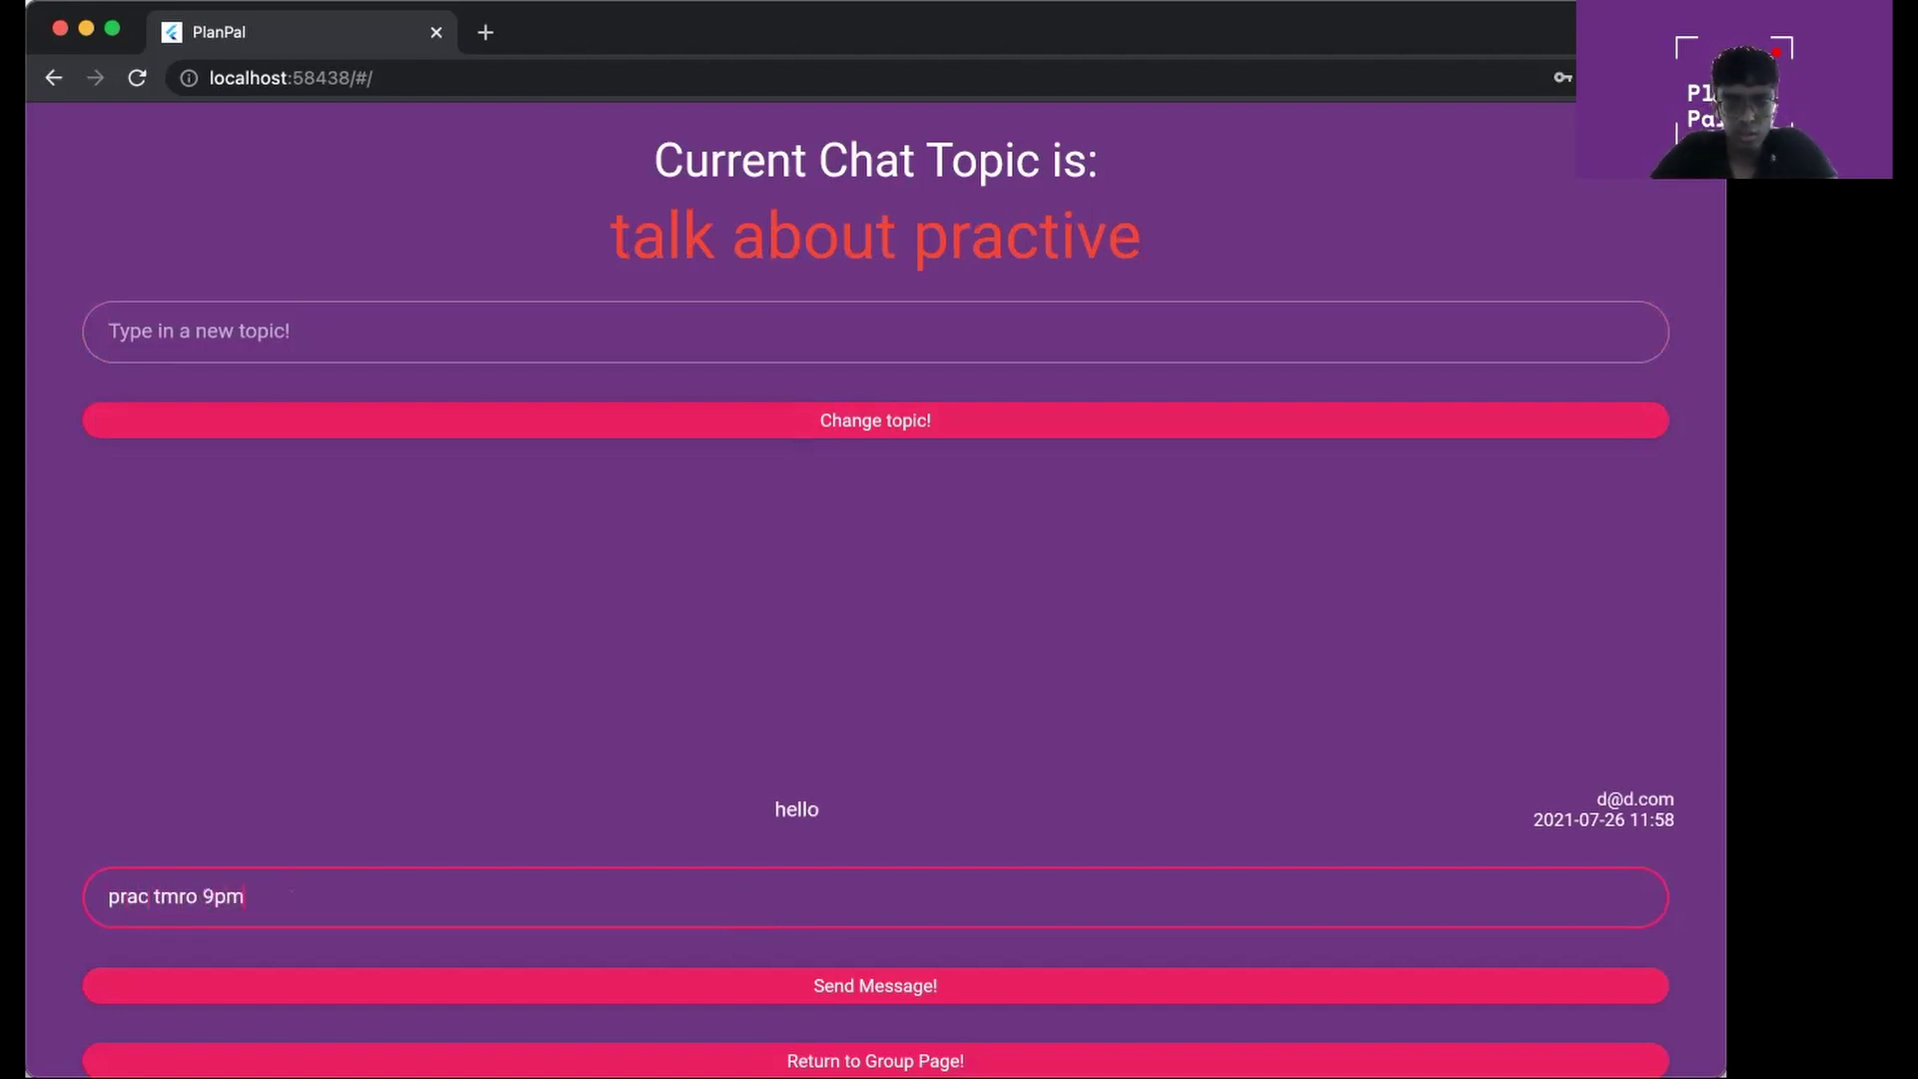
click(900, 986)
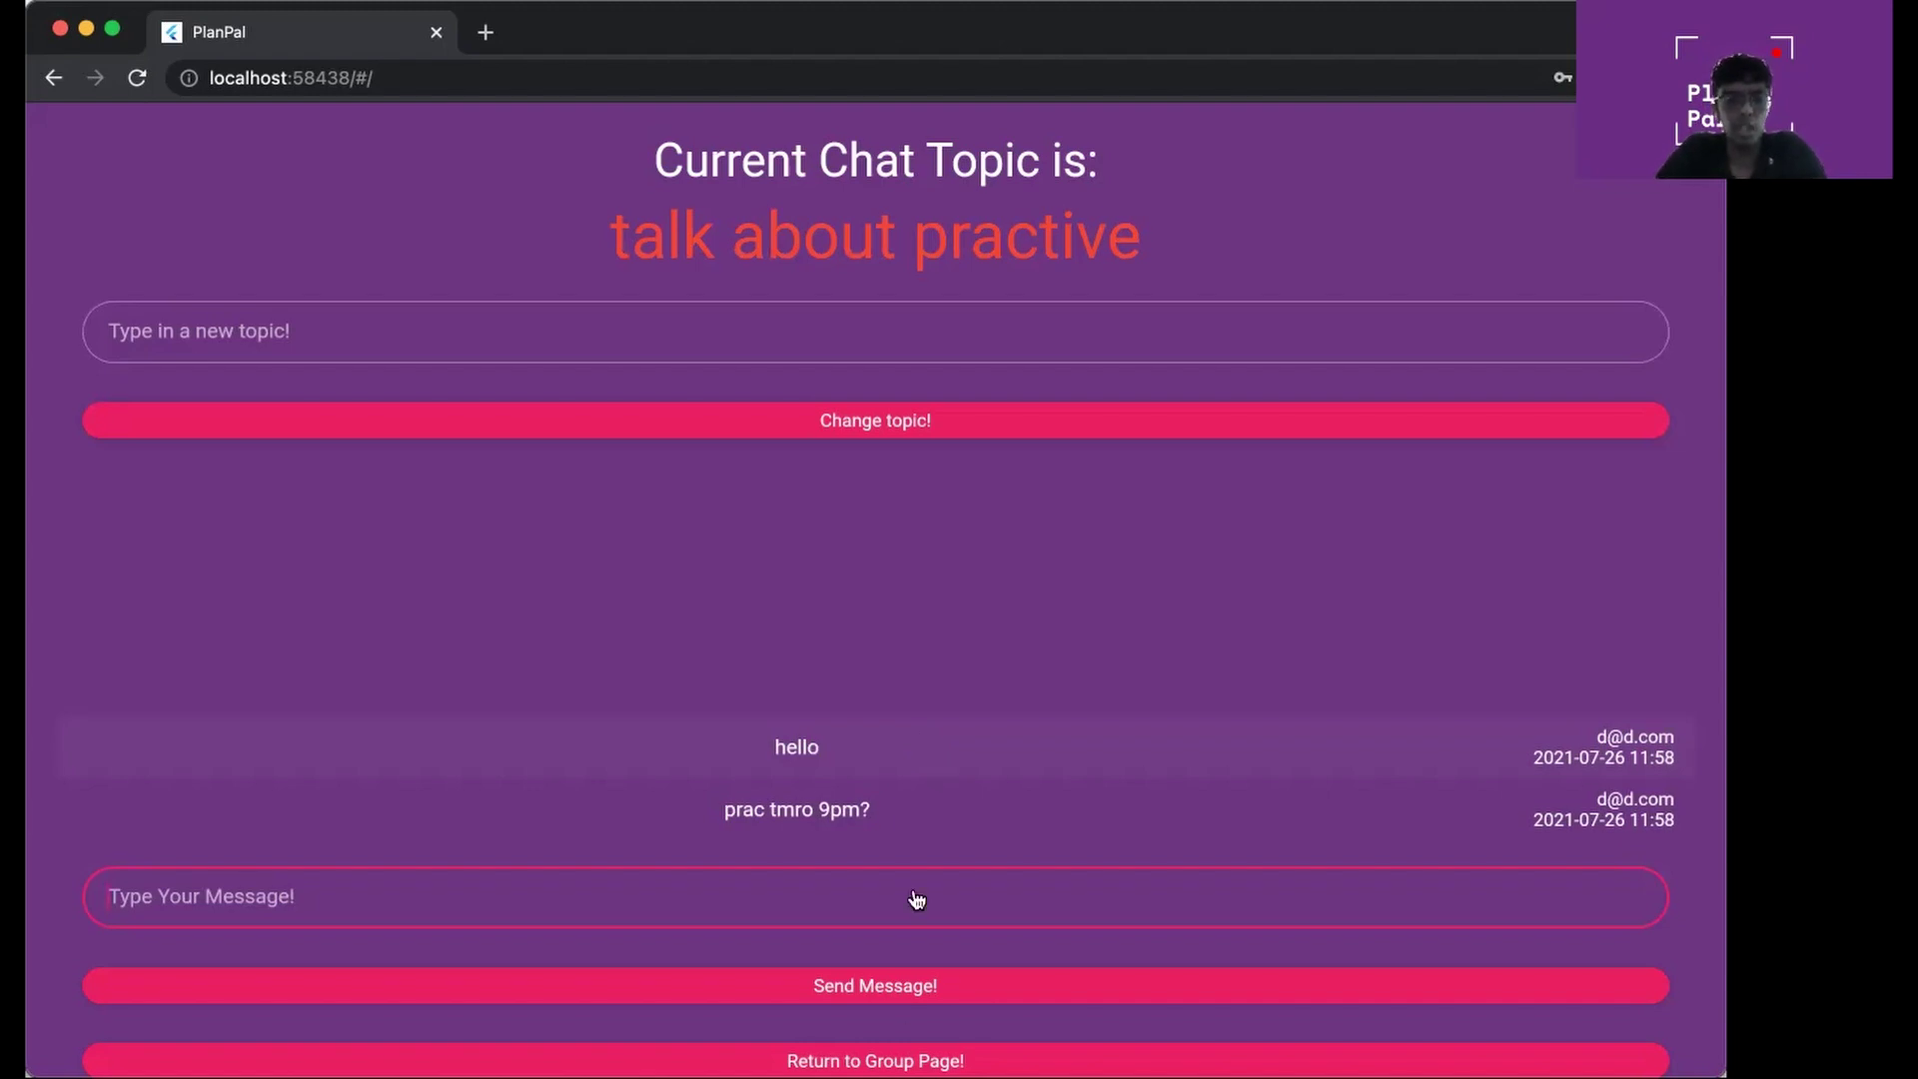
click(915, 1056)
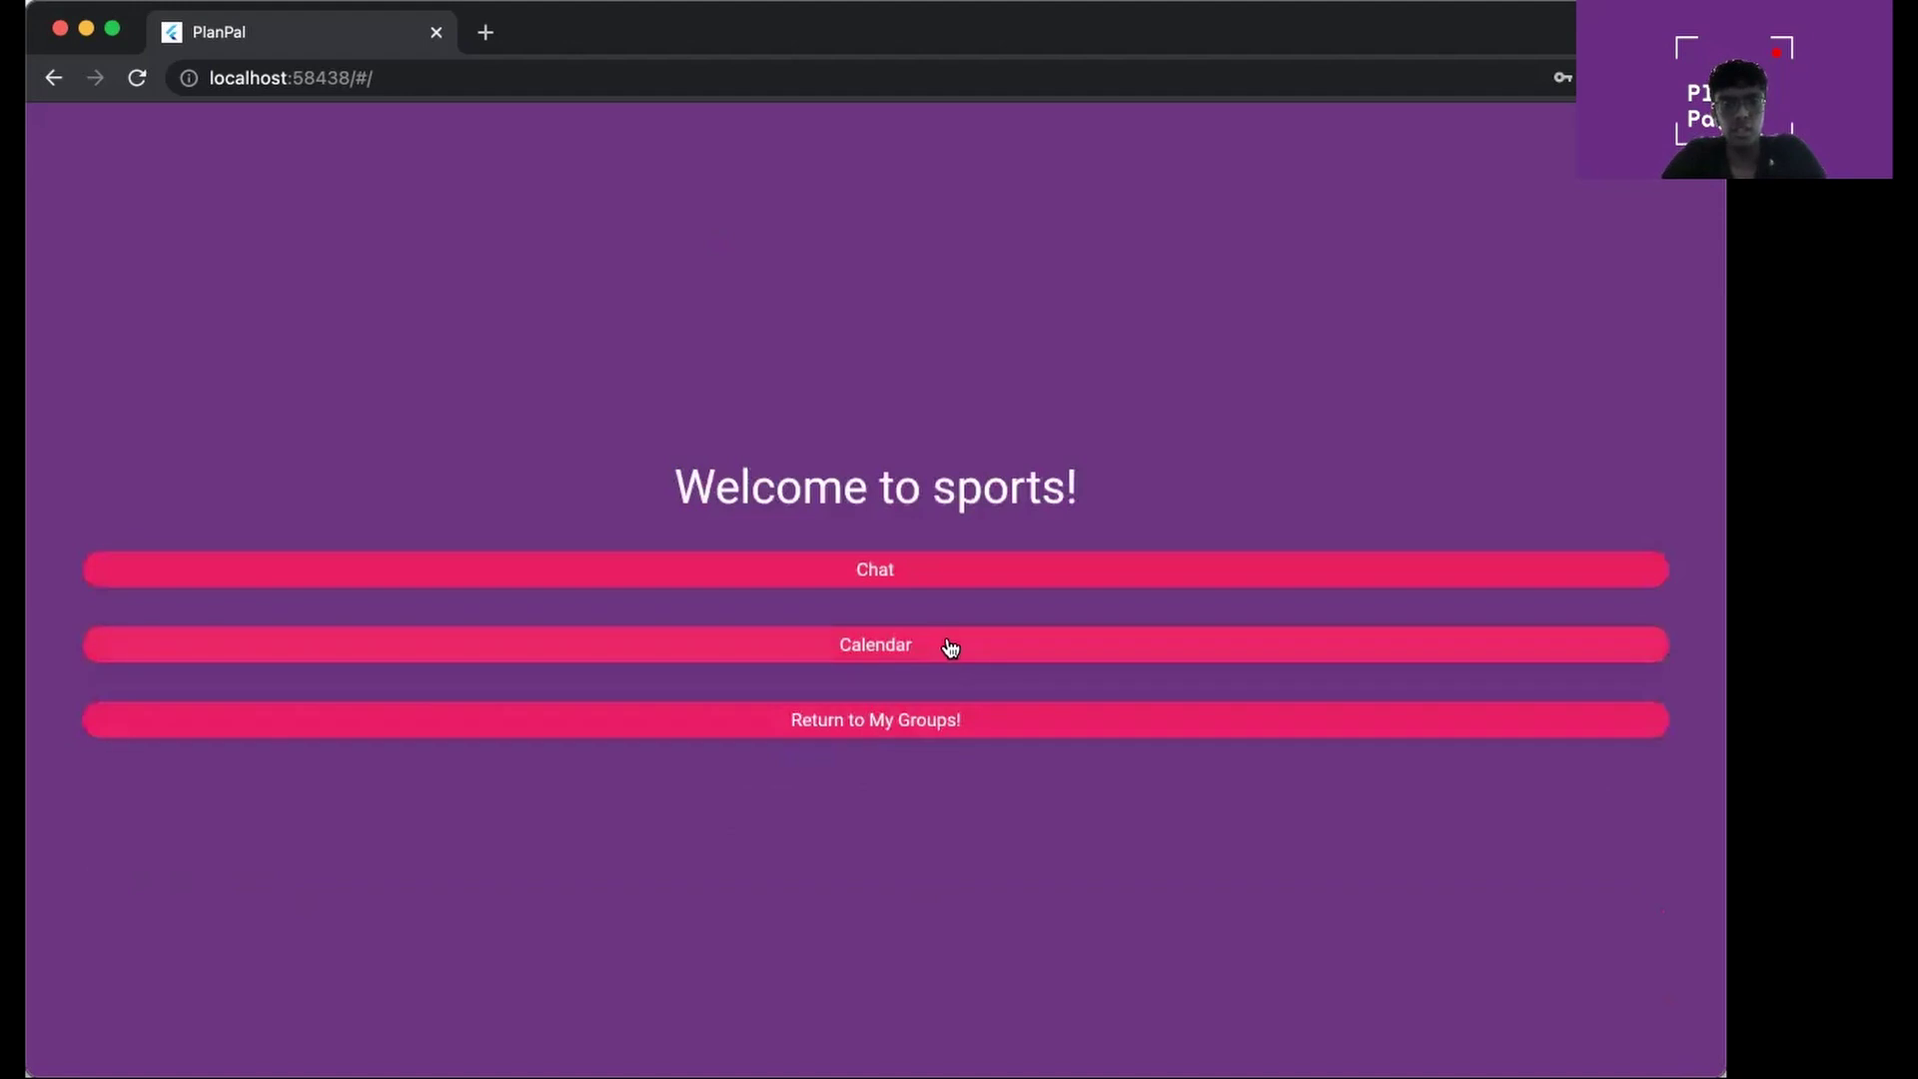
Open the sports group's July 2021 calendar and reveal the menu with the Add option
click(950, 648)
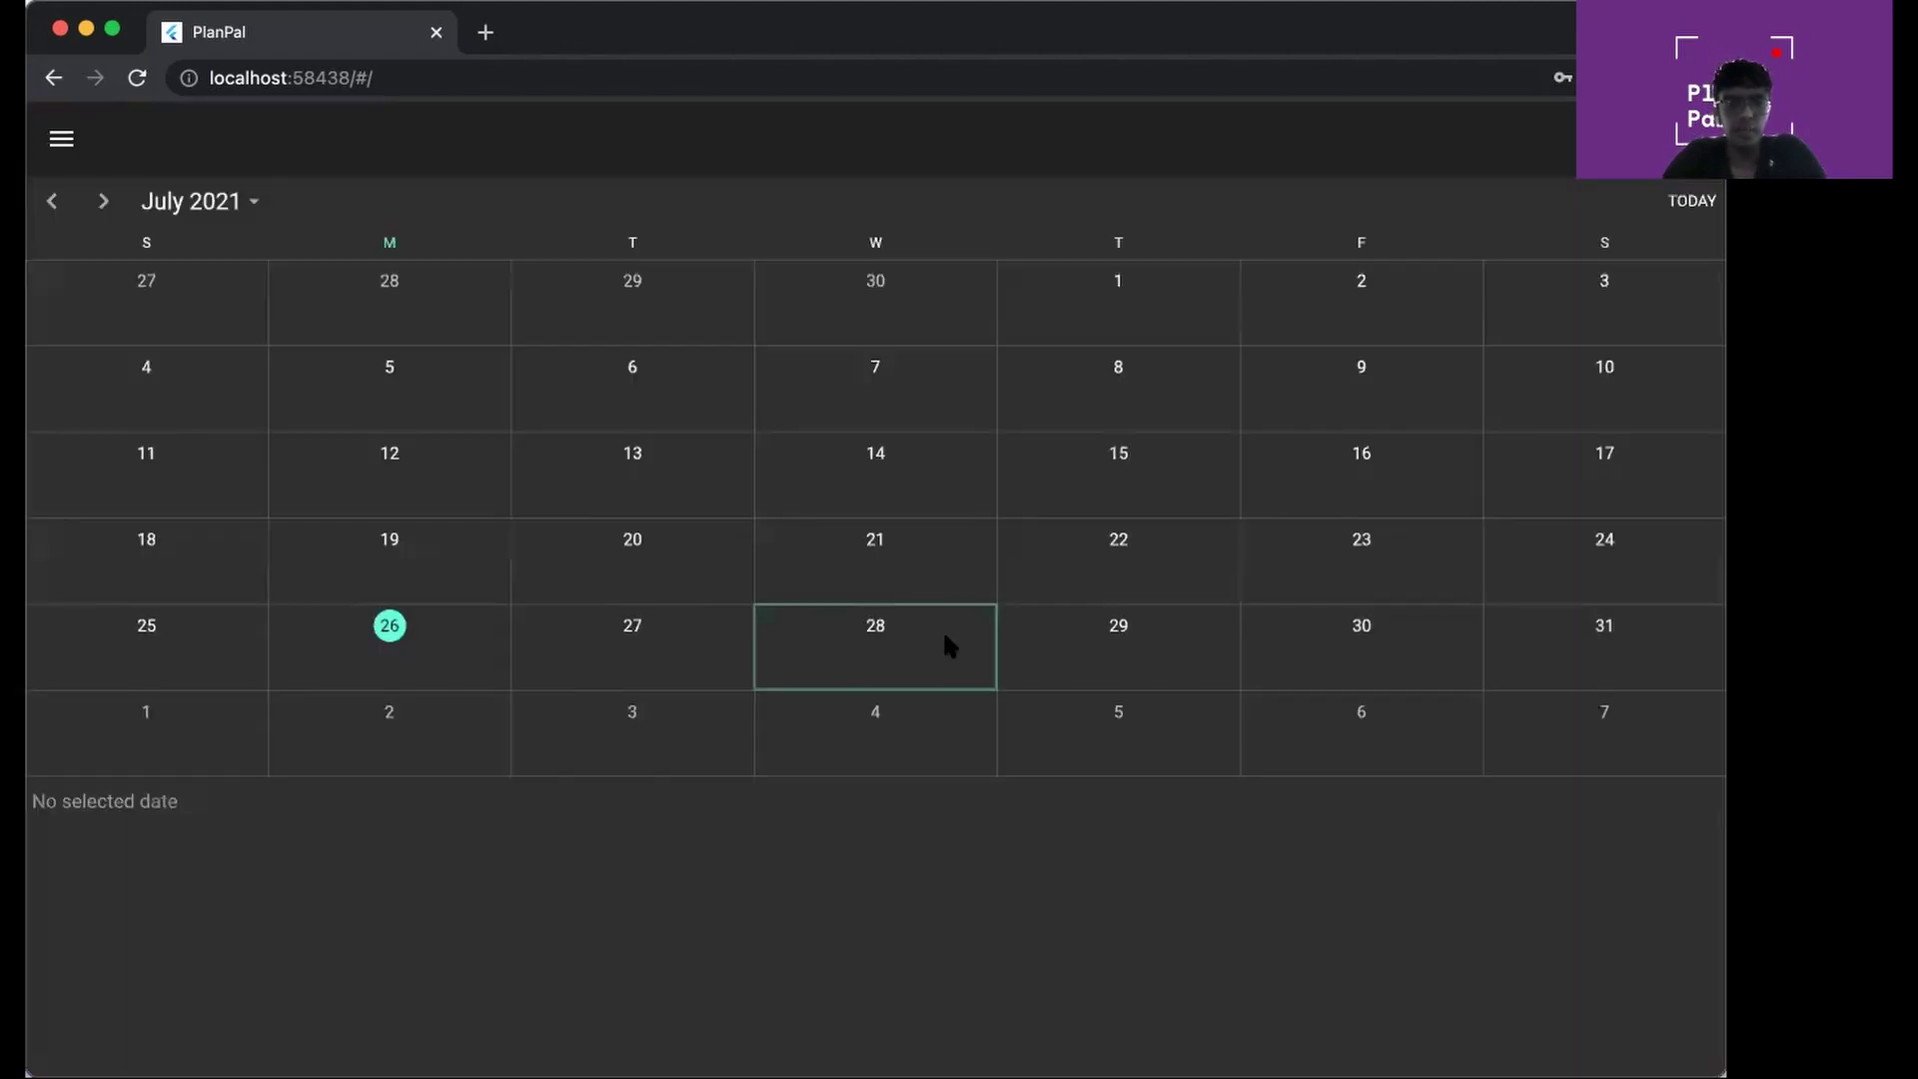
click(64, 140)
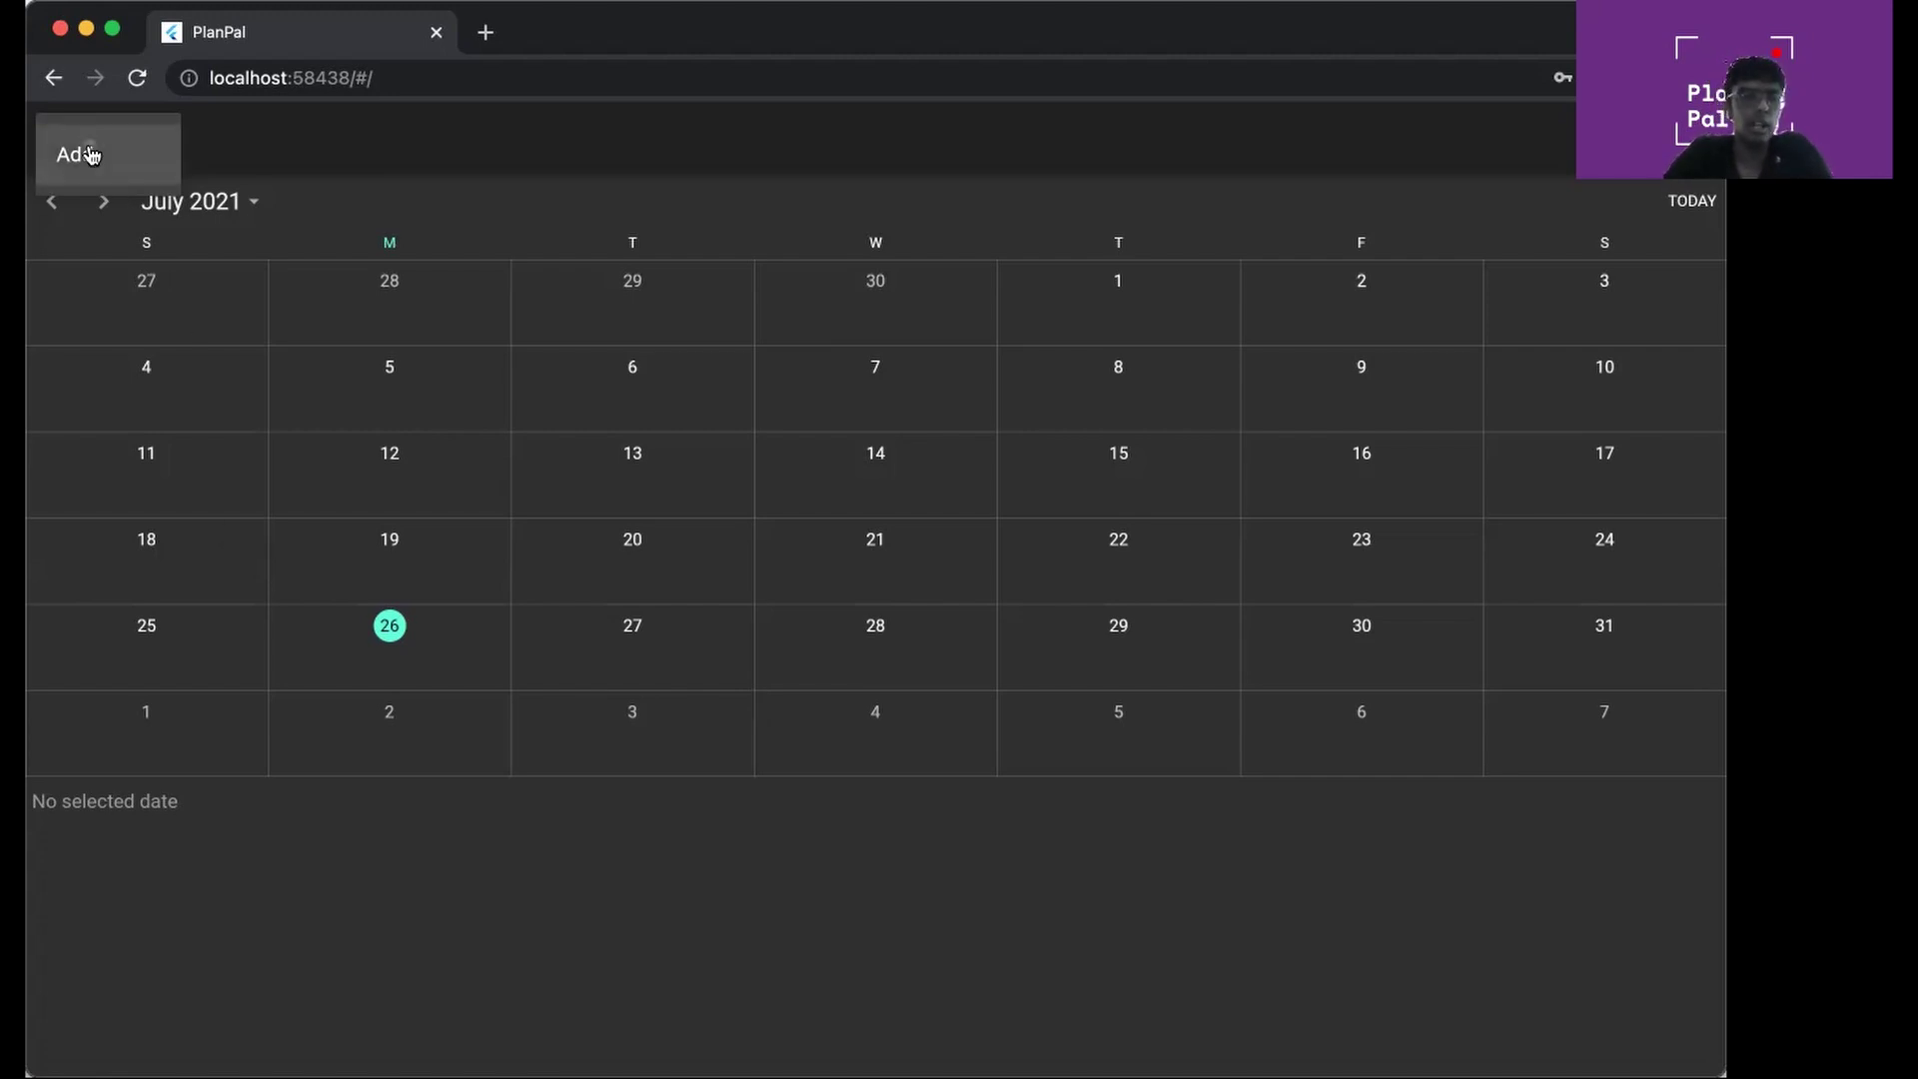
Start a new event 'practive' beginning 28/07/2021 13:00:00, copying that date as the end
click(90, 153)
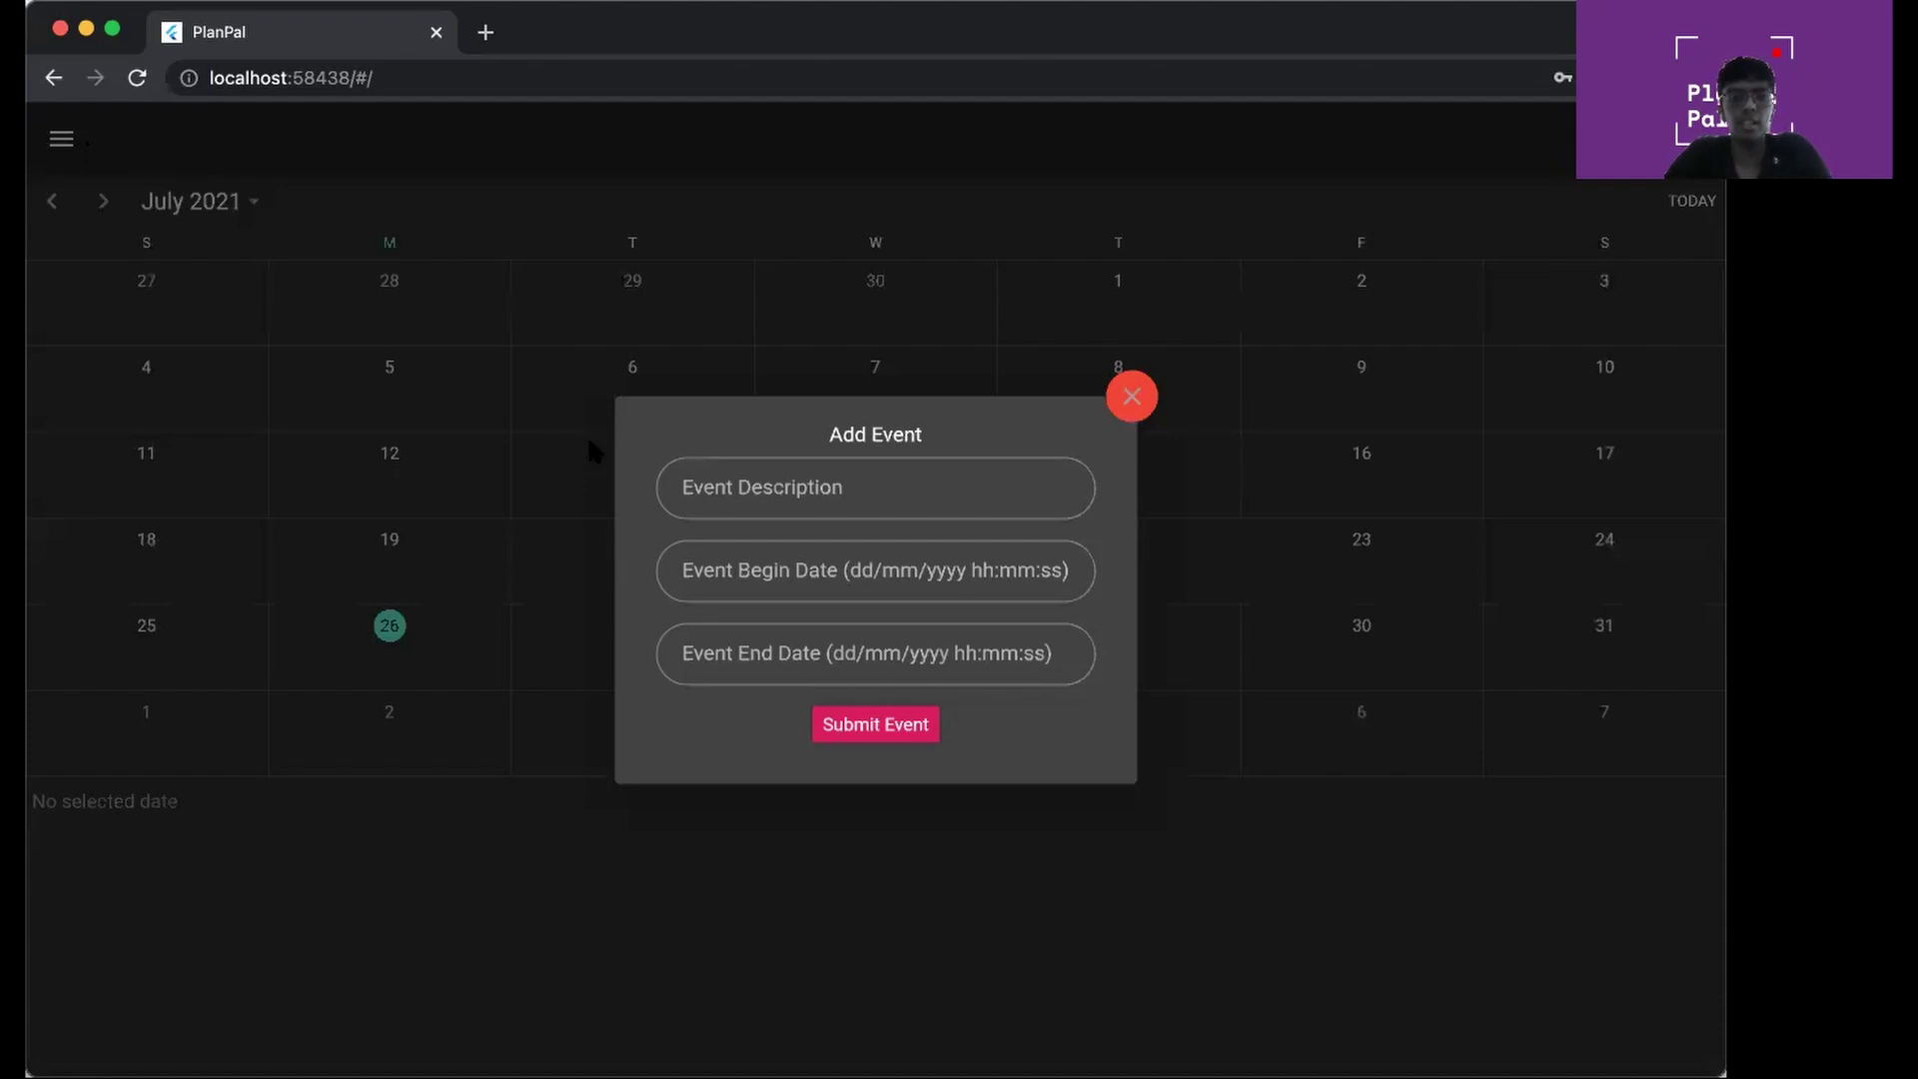
click(818, 492)
text(practive)
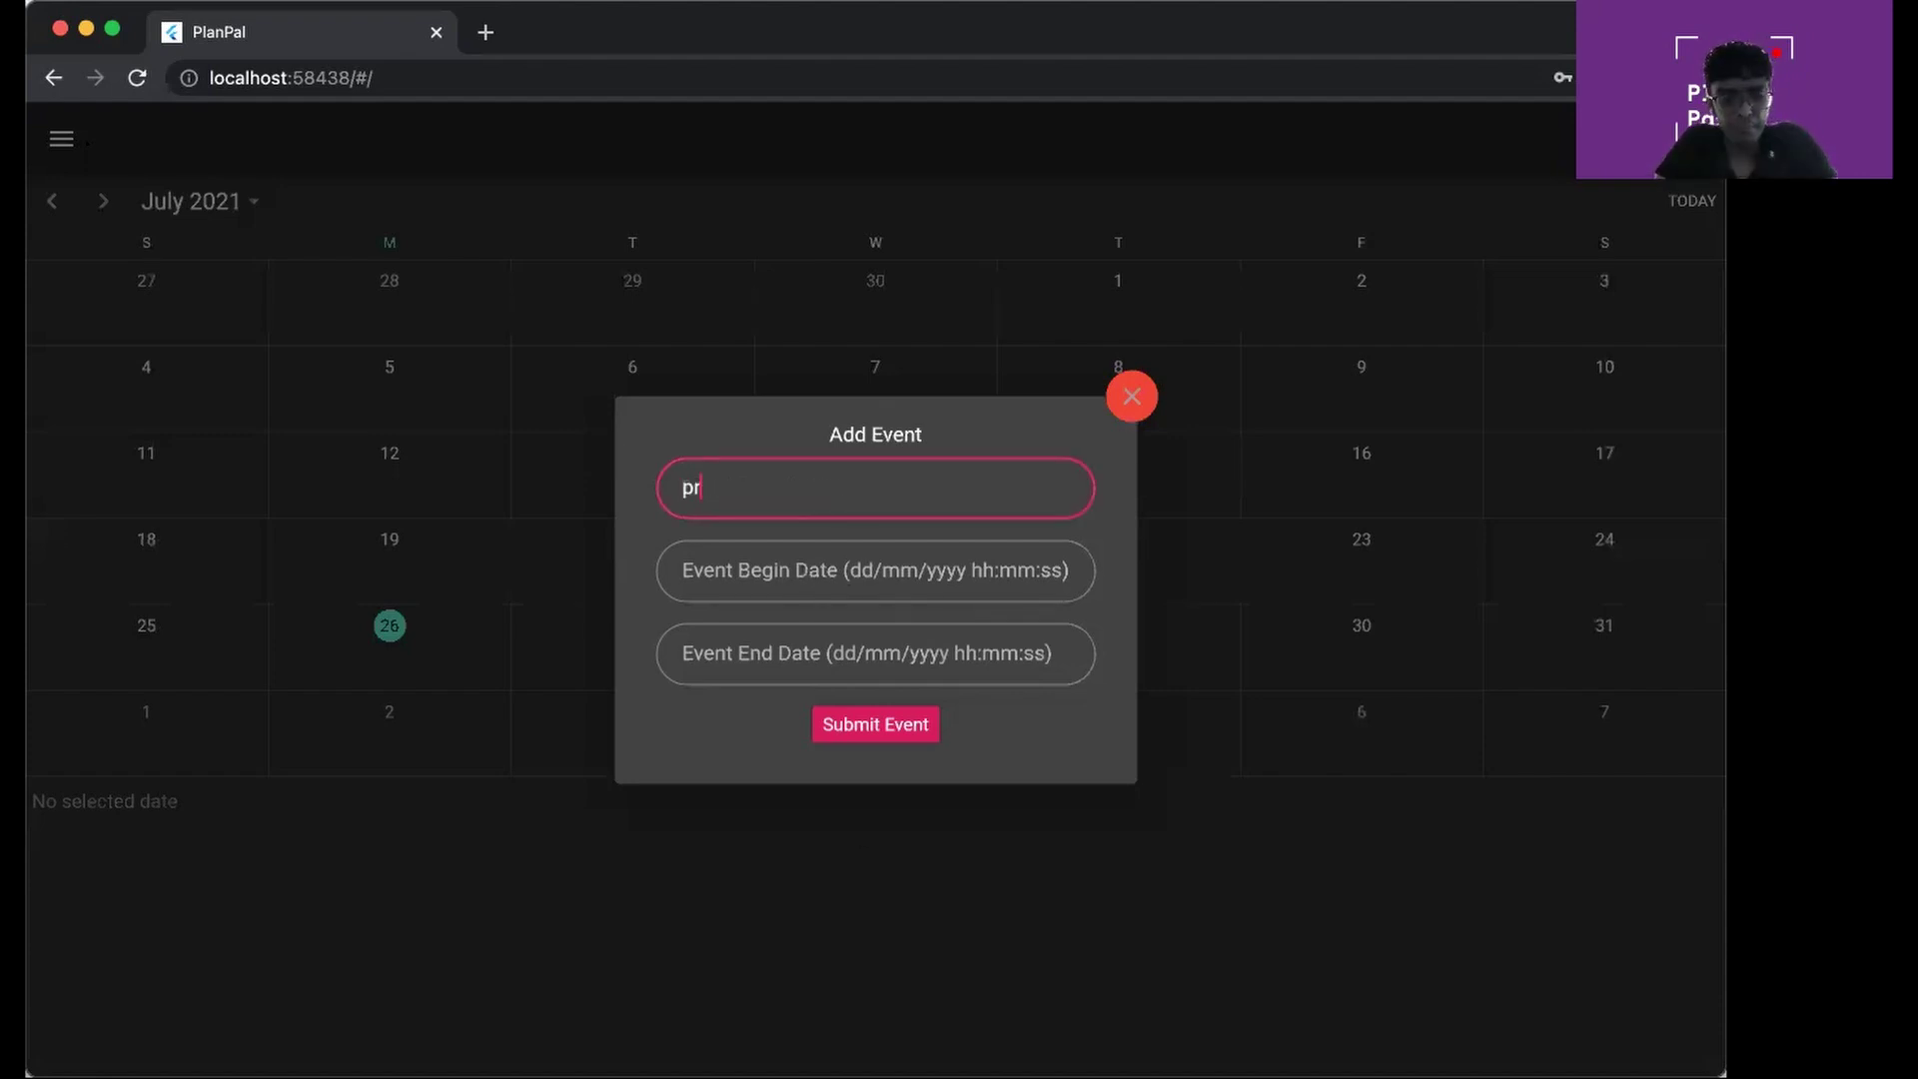
click(803, 576)
text(28/)
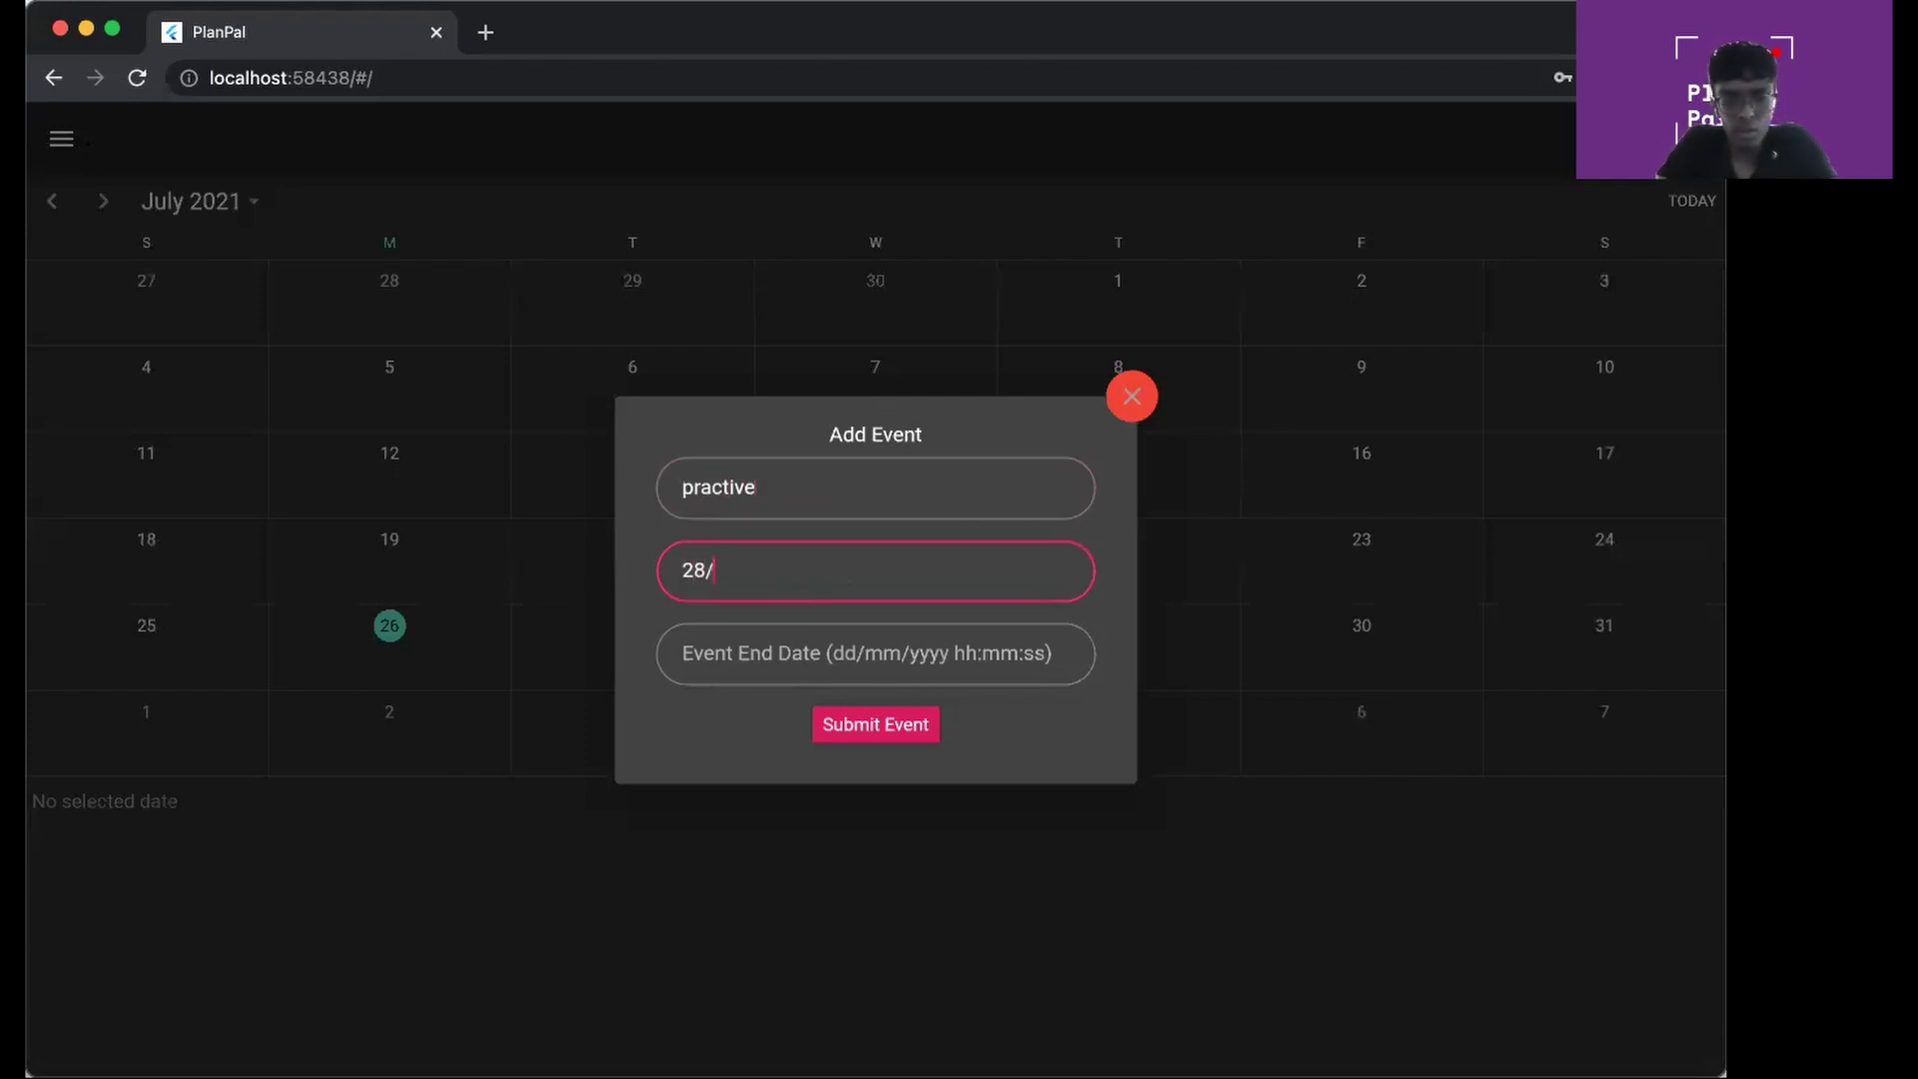
text(07/2021)
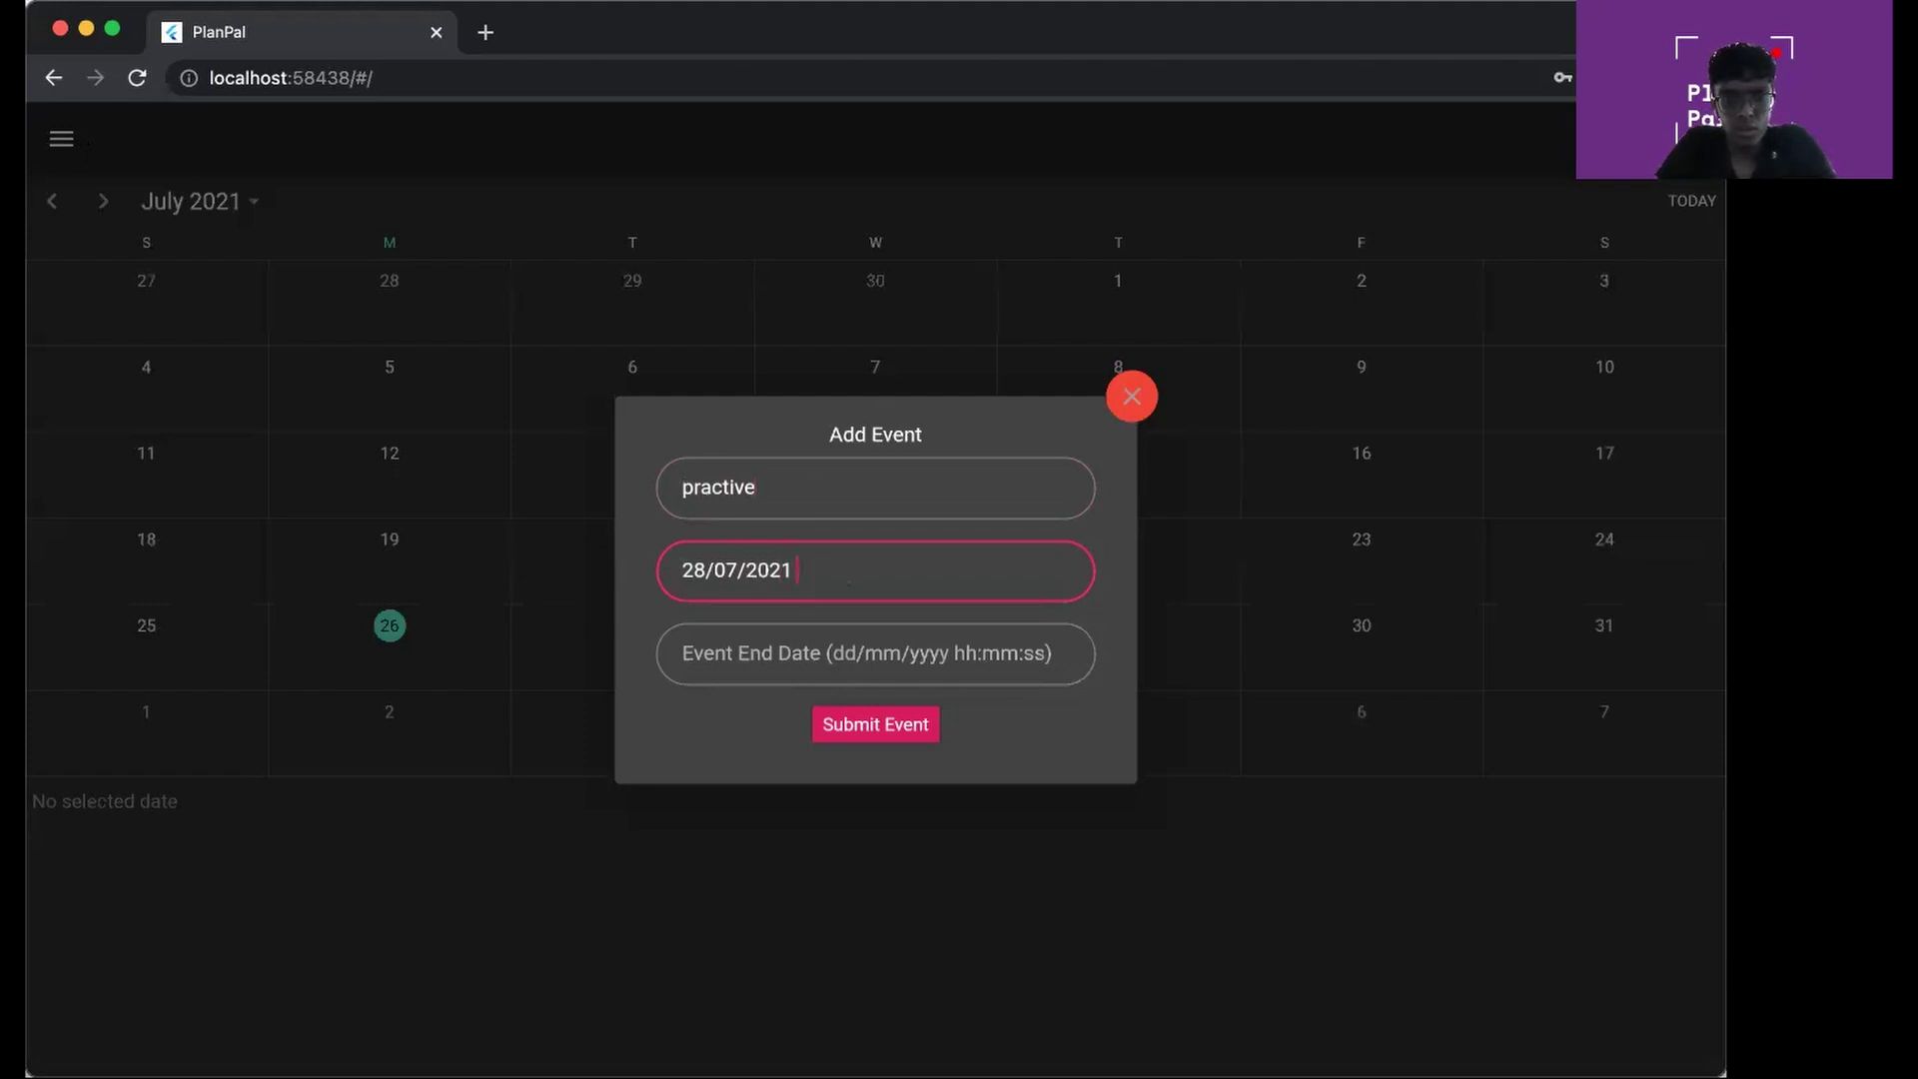
text( 13:00:00)
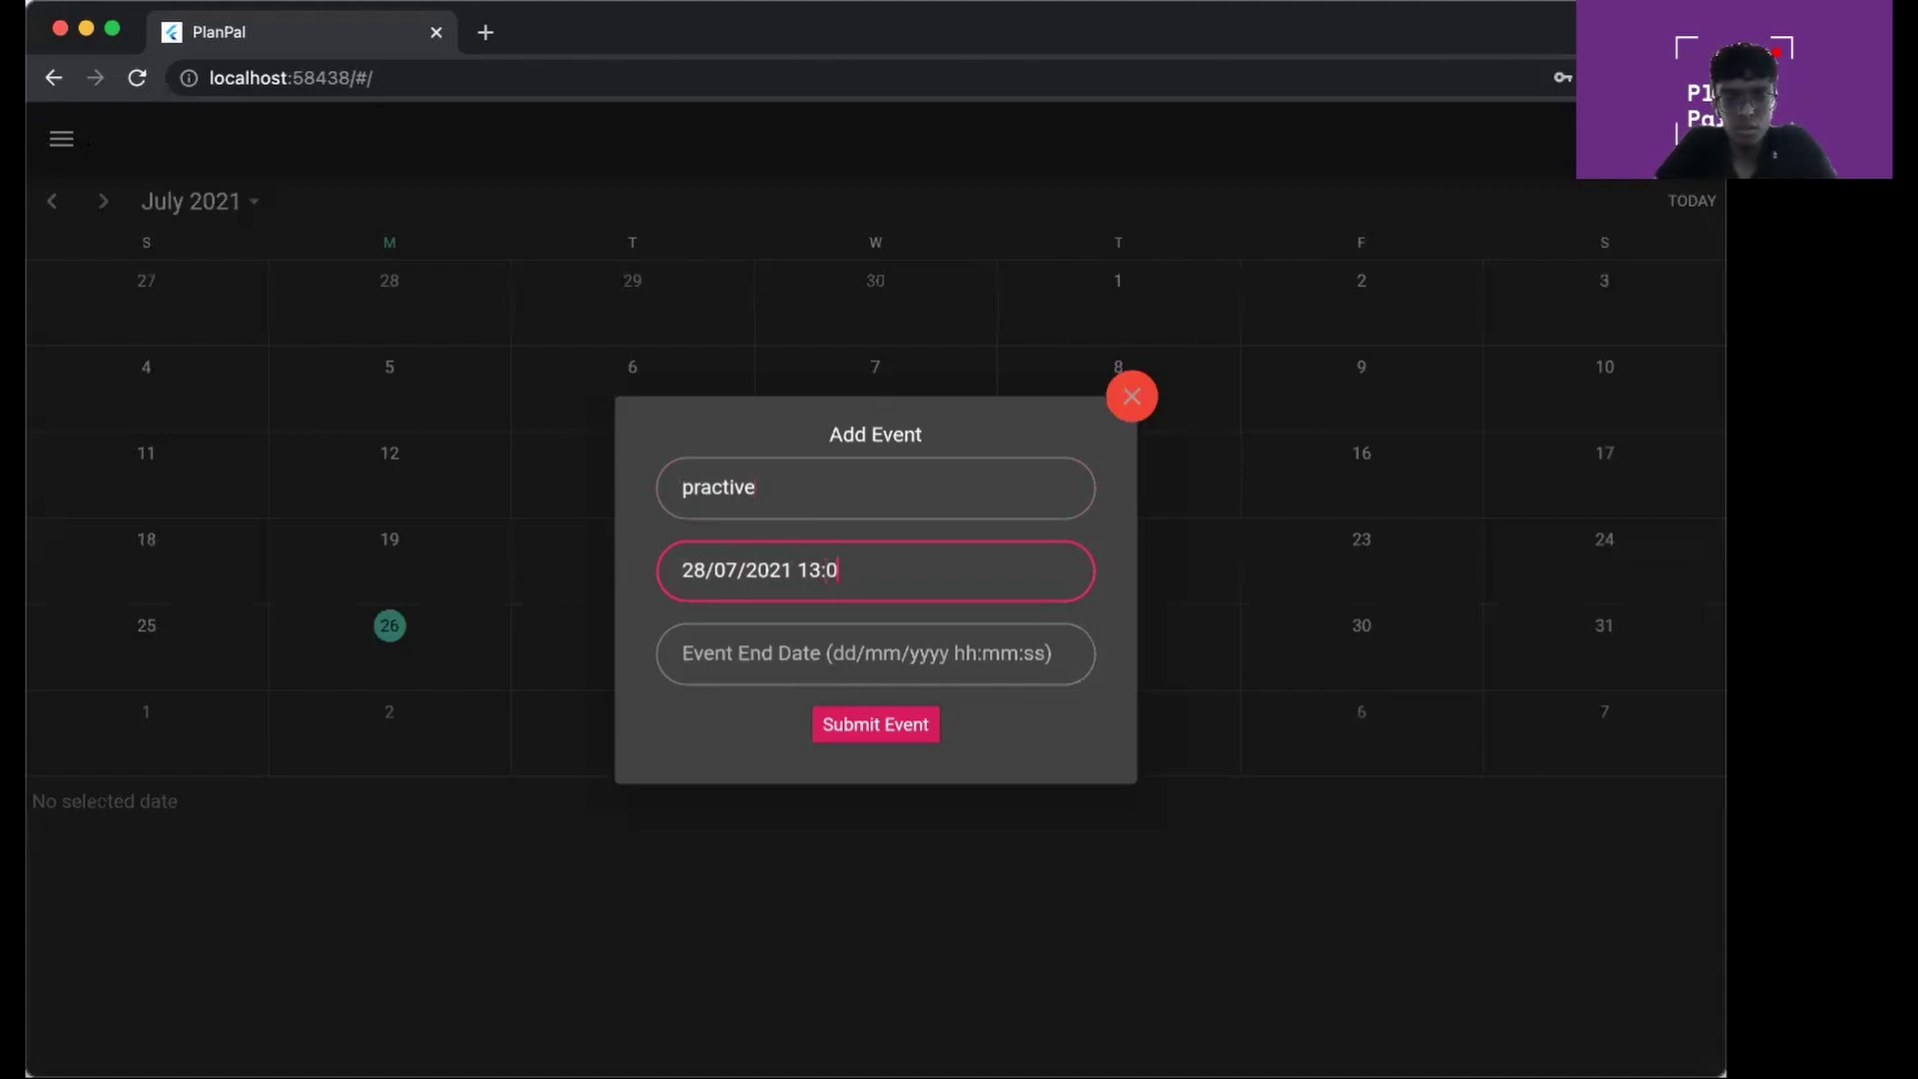
click(774, 656)
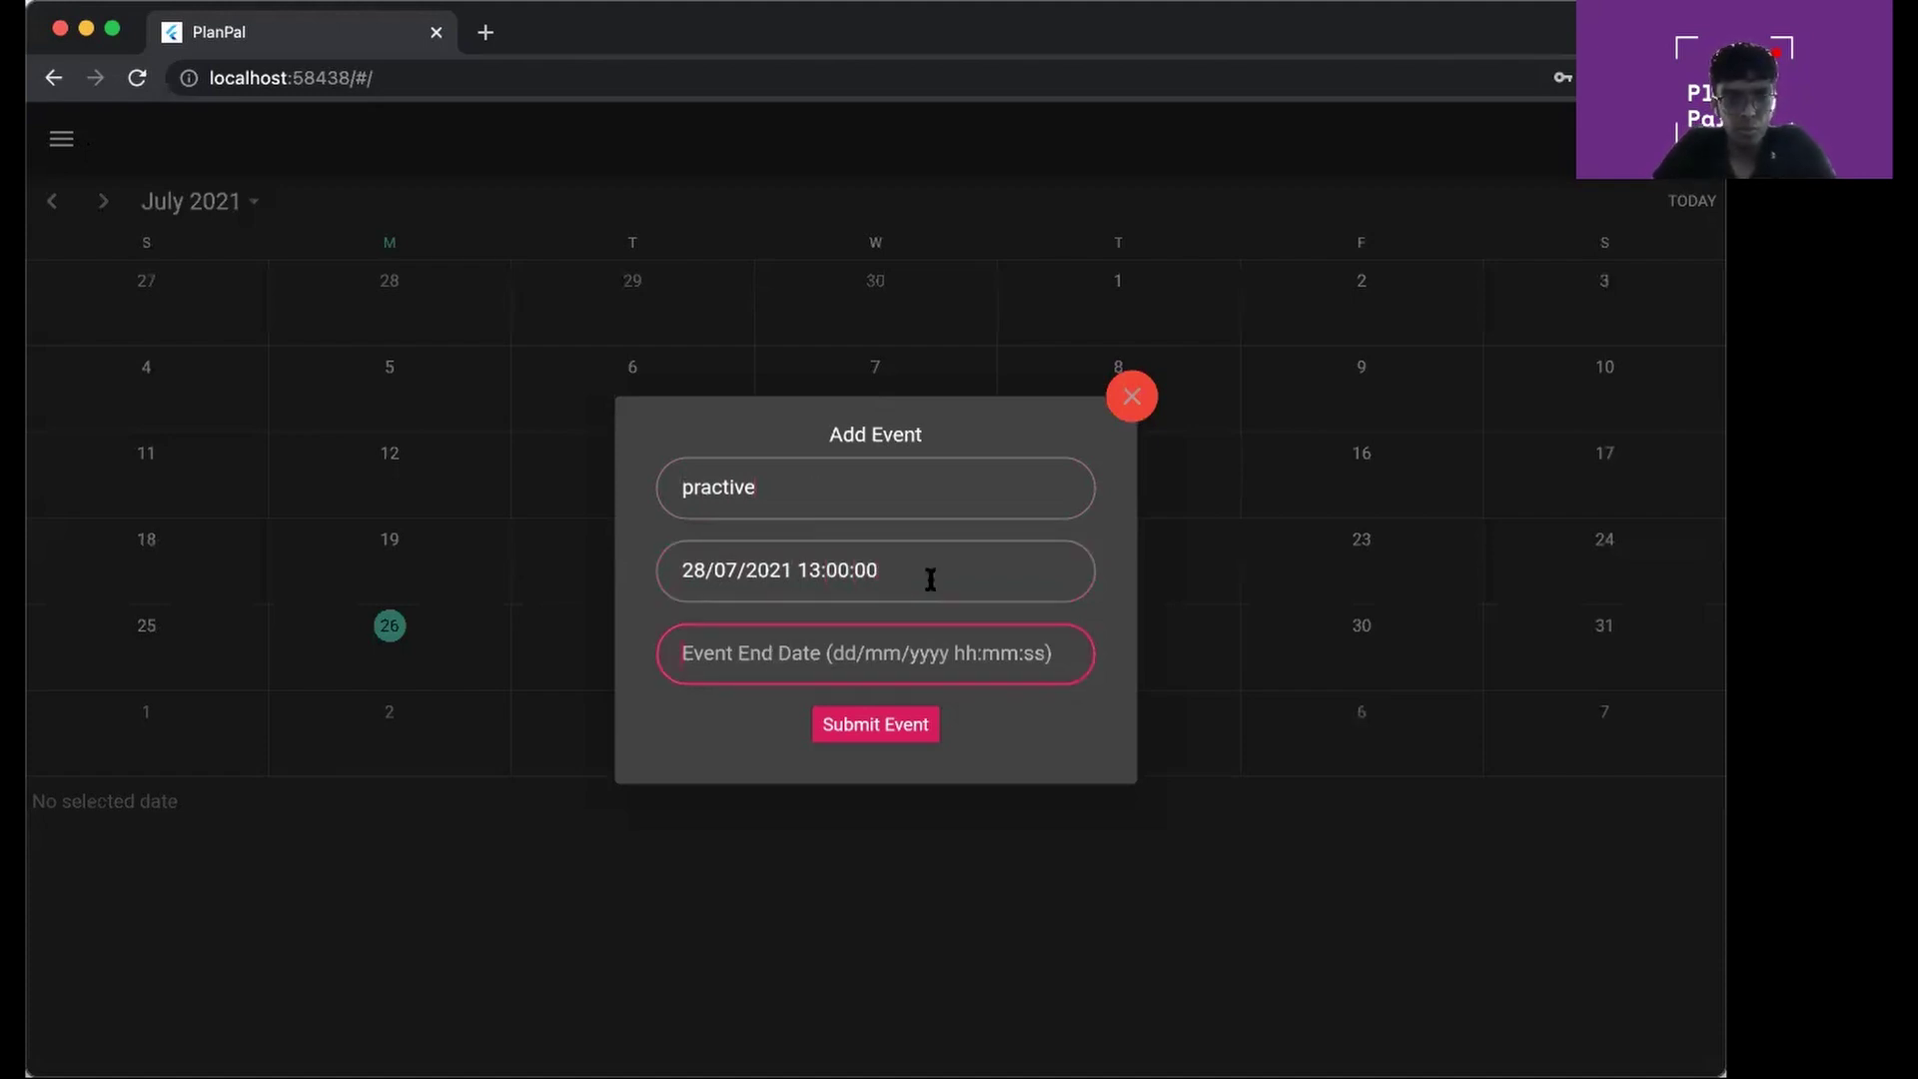
click(673, 565)
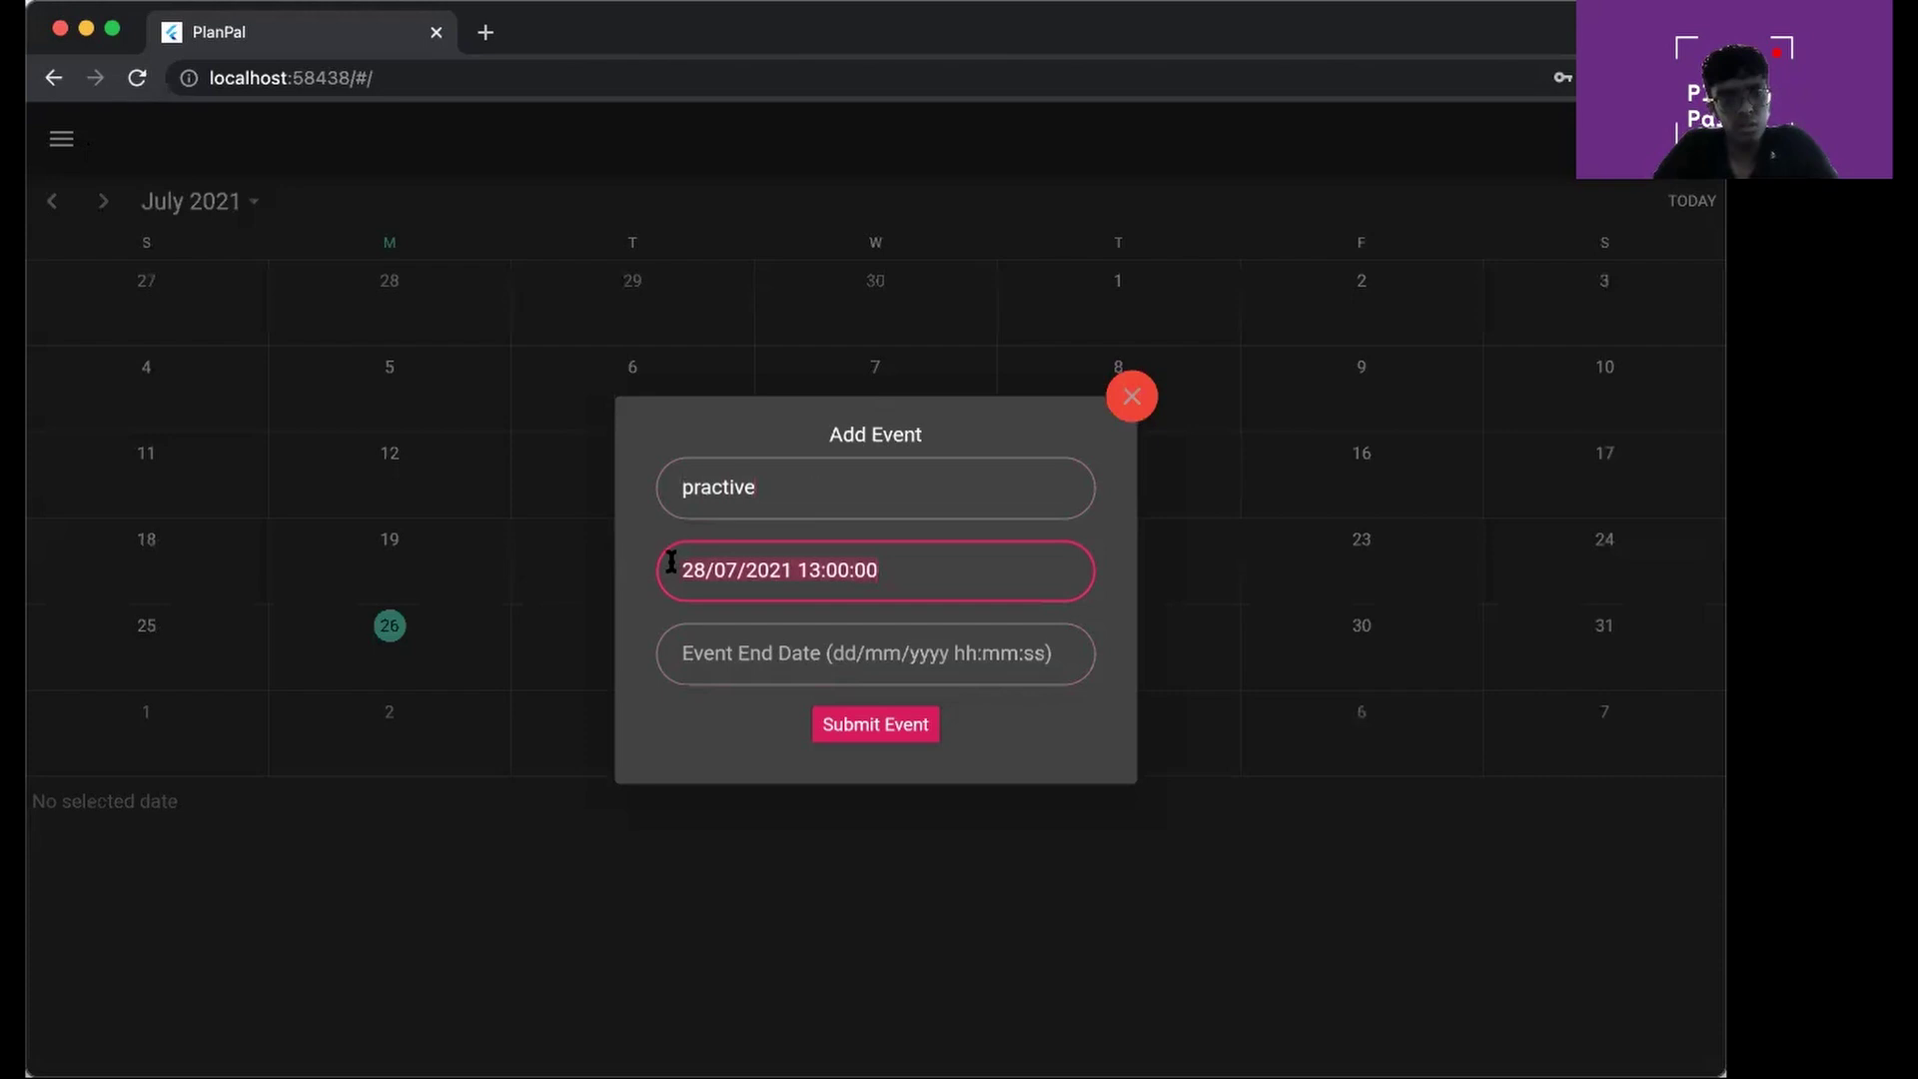
click(759, 657)
text(28/07/2021 13:00:00)
Set the end to 15:00, correct the description to 'practice', submit, and show the 28th's events
click(821, 652)
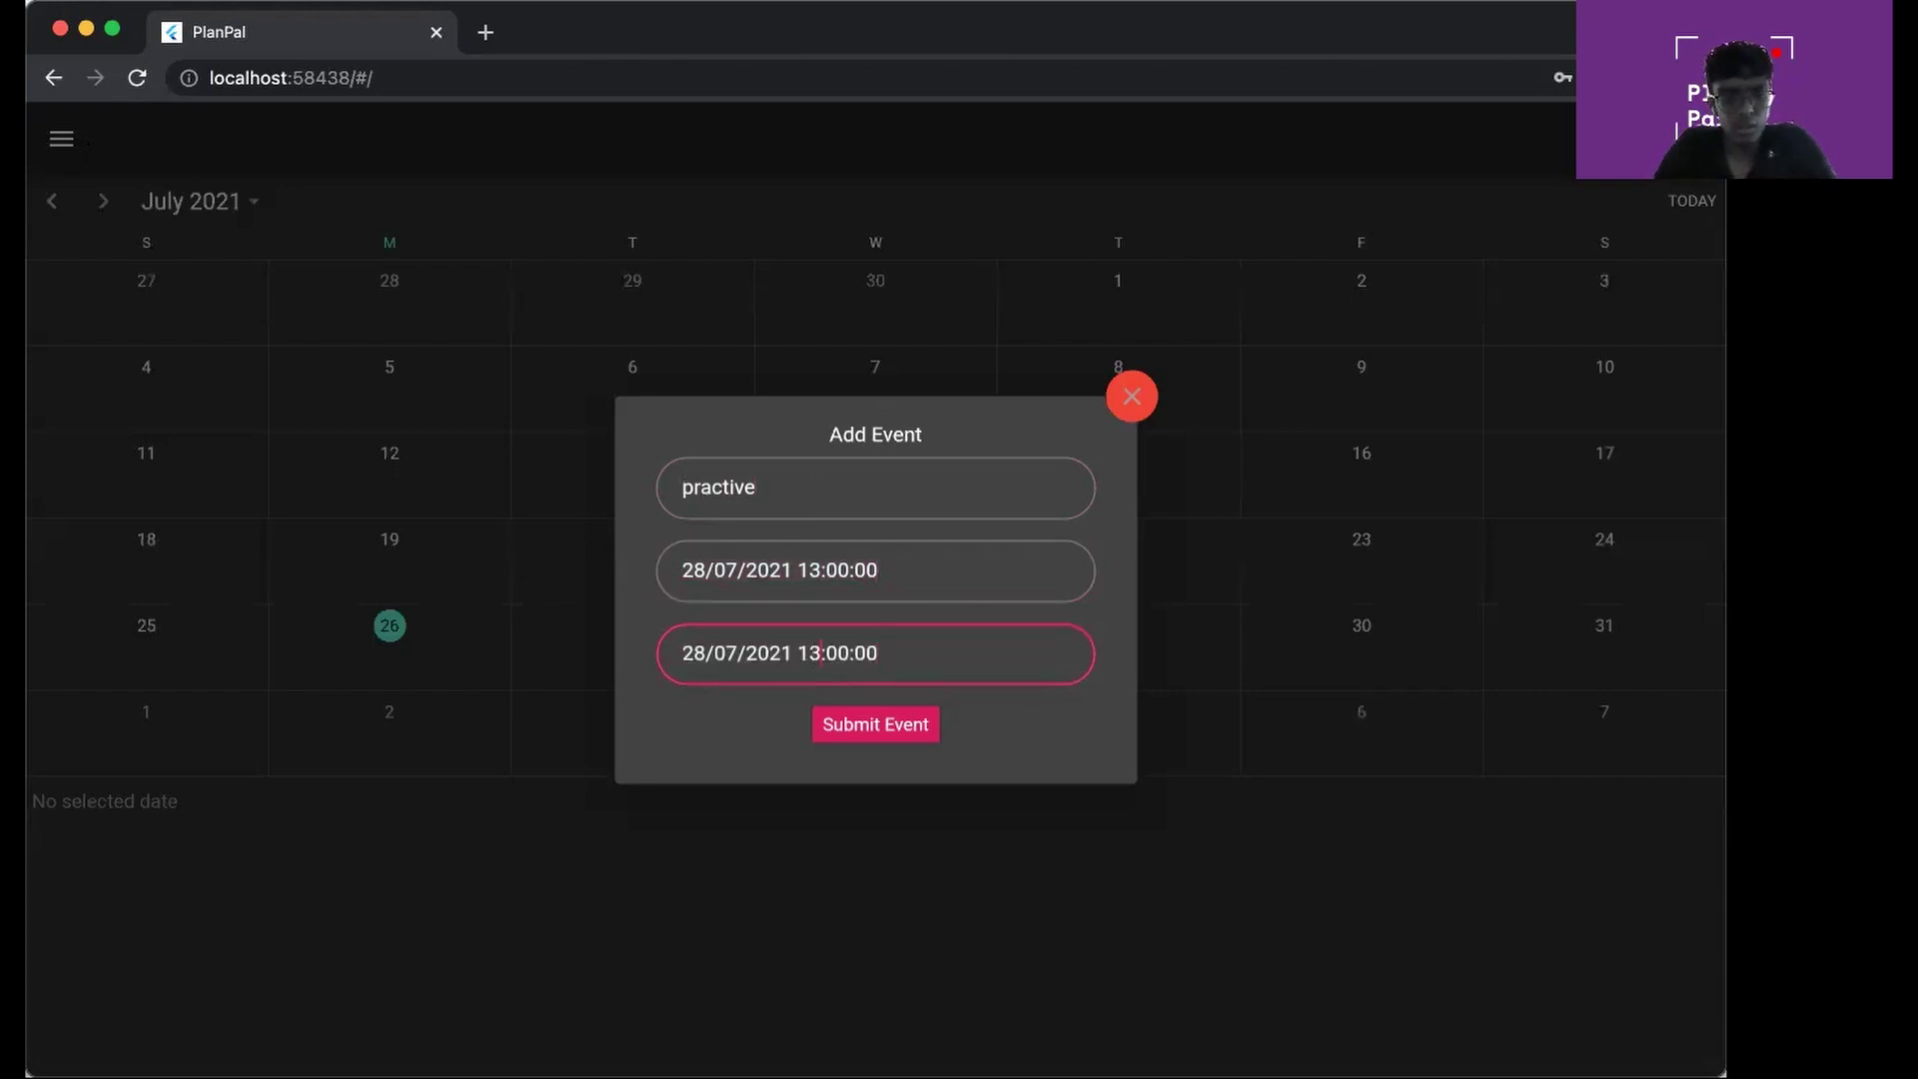
key(BackSpace)
text(4)
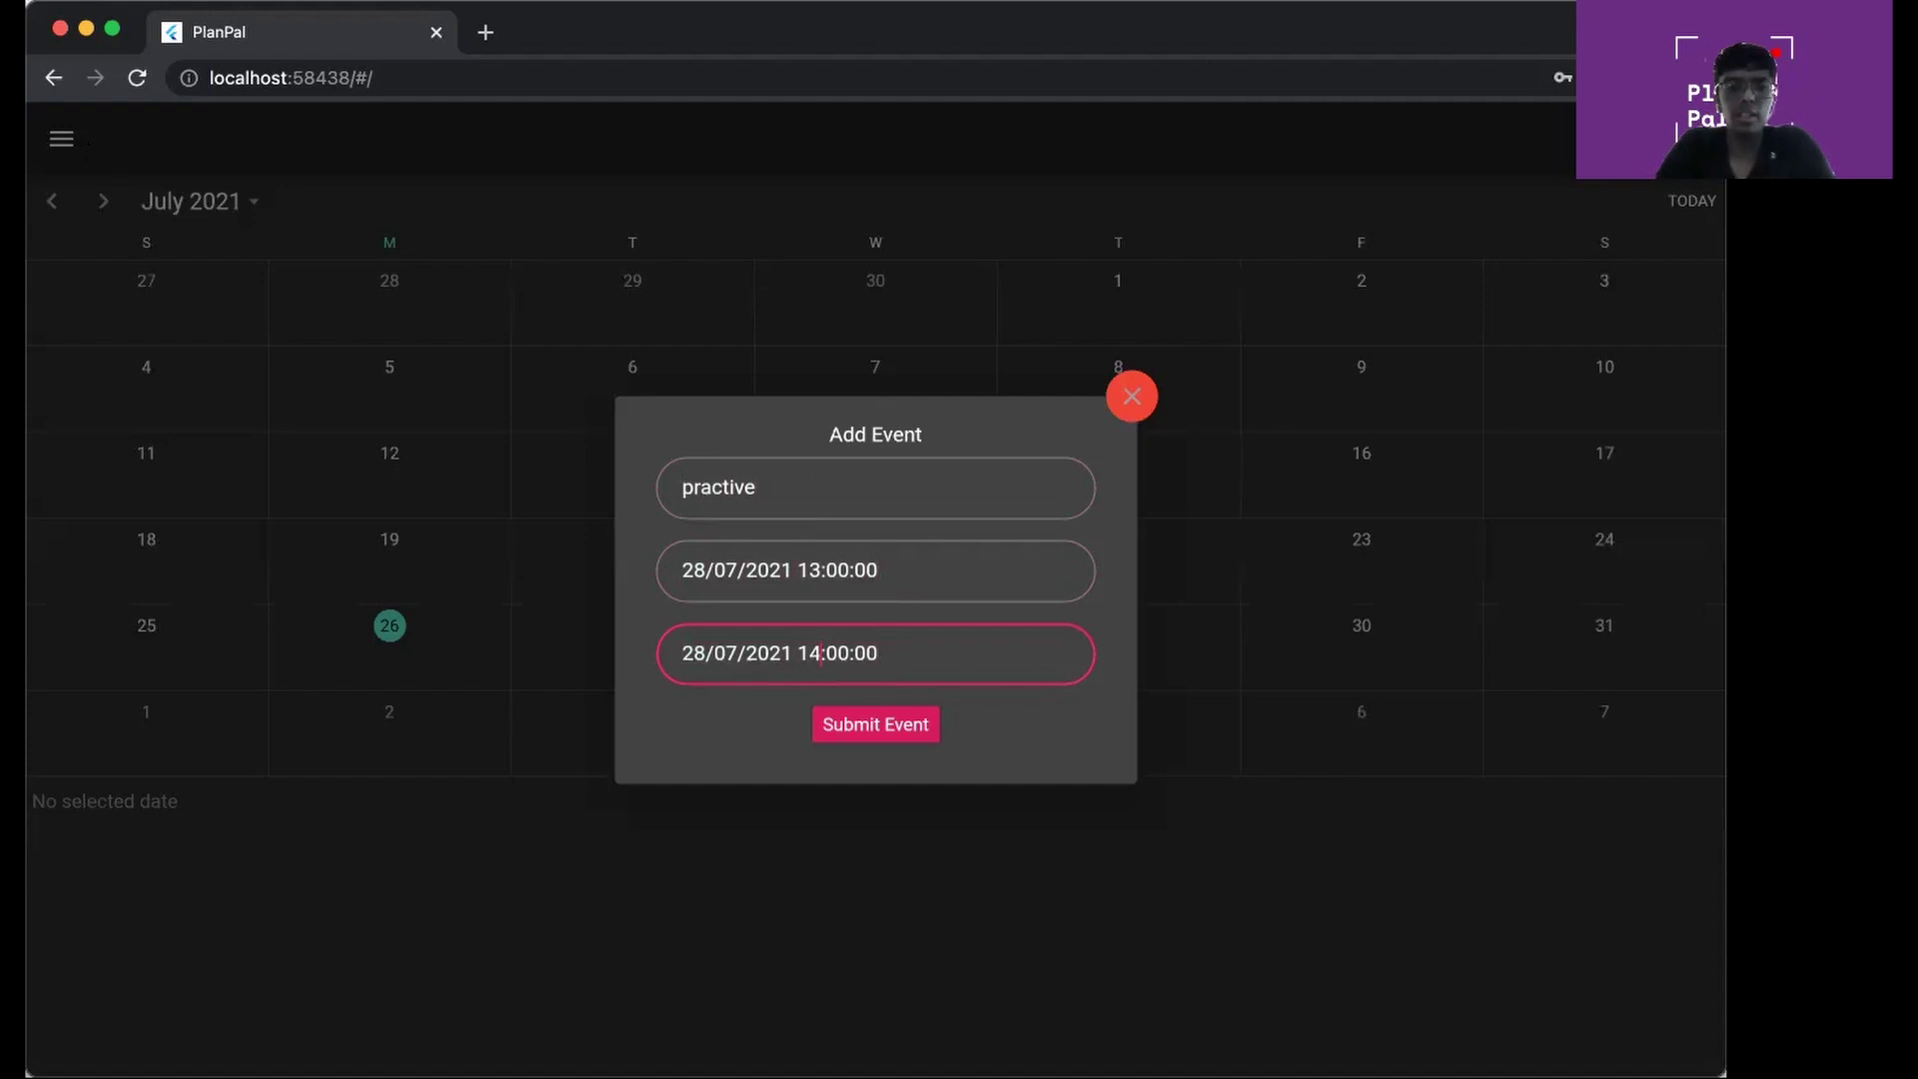
key(BackSpace)
text(5)
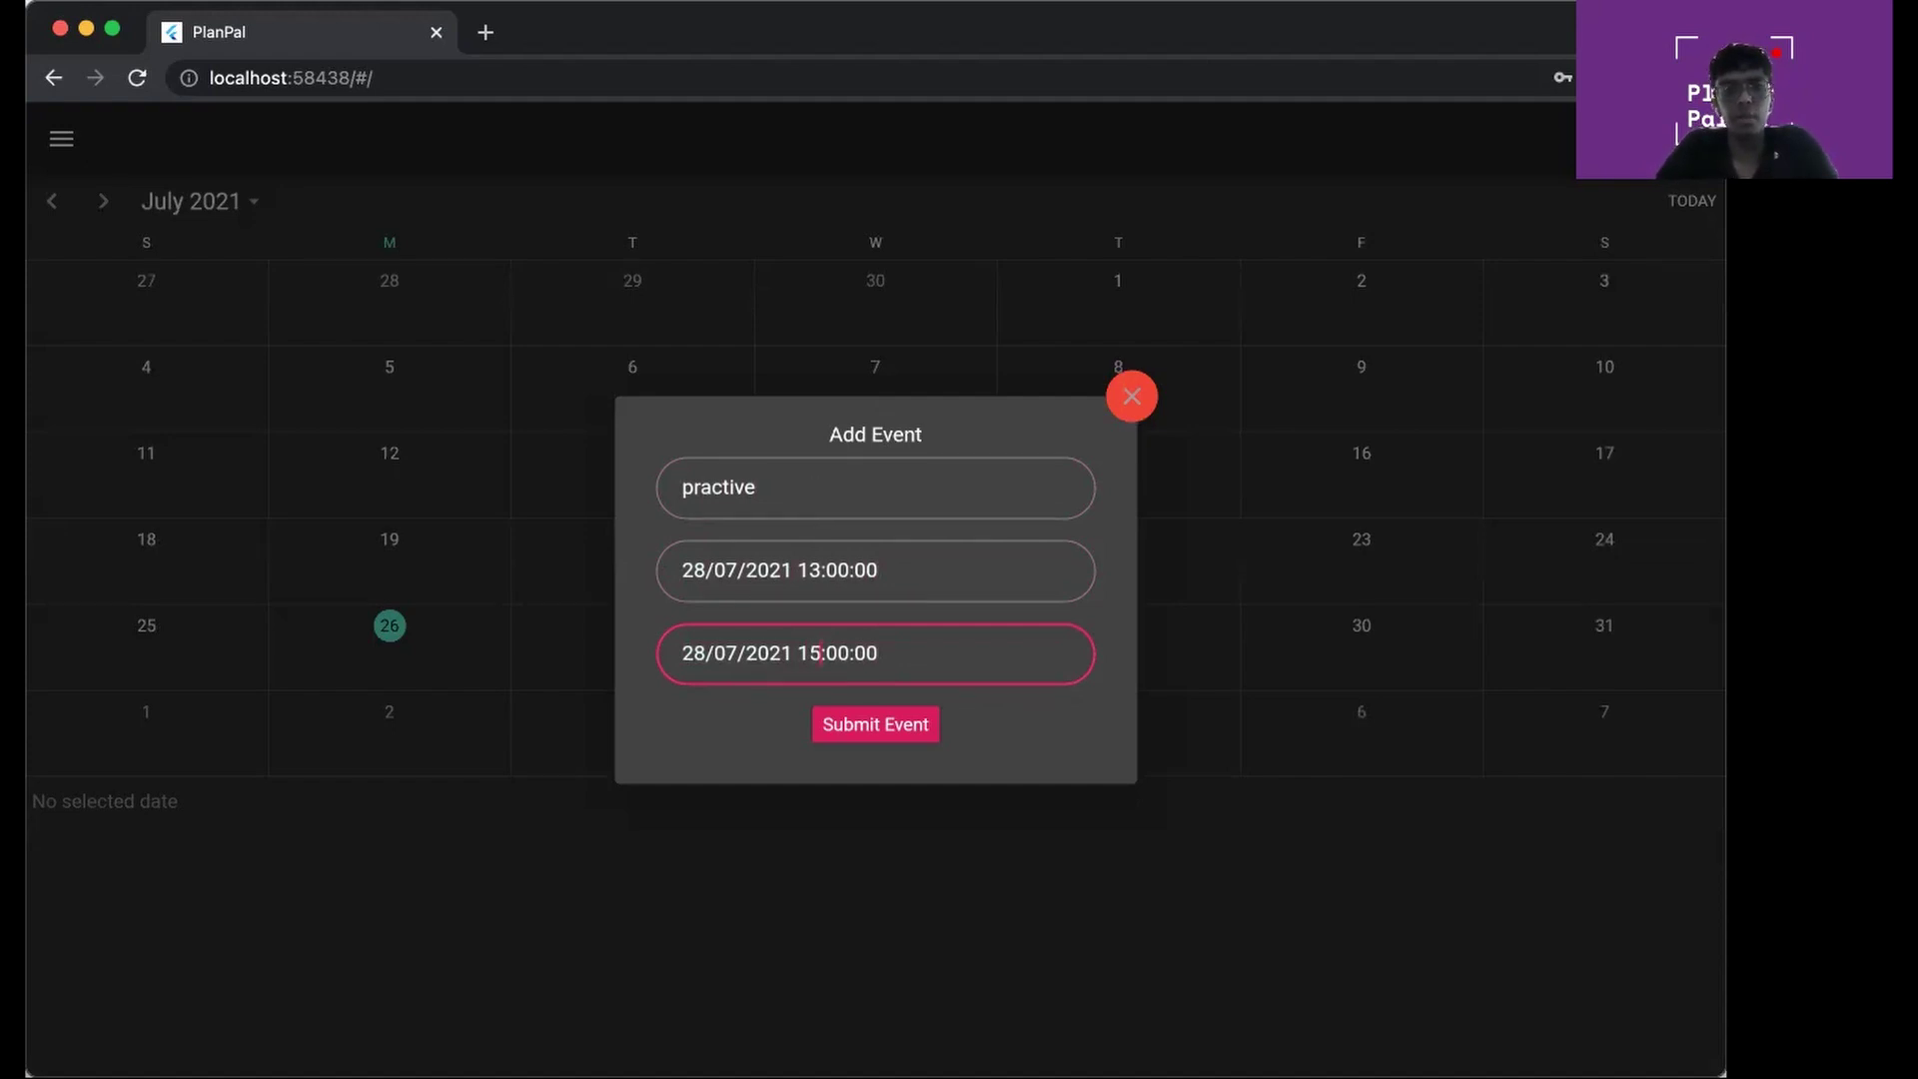
click(741, 477)
key(BackSpace)
text(c)
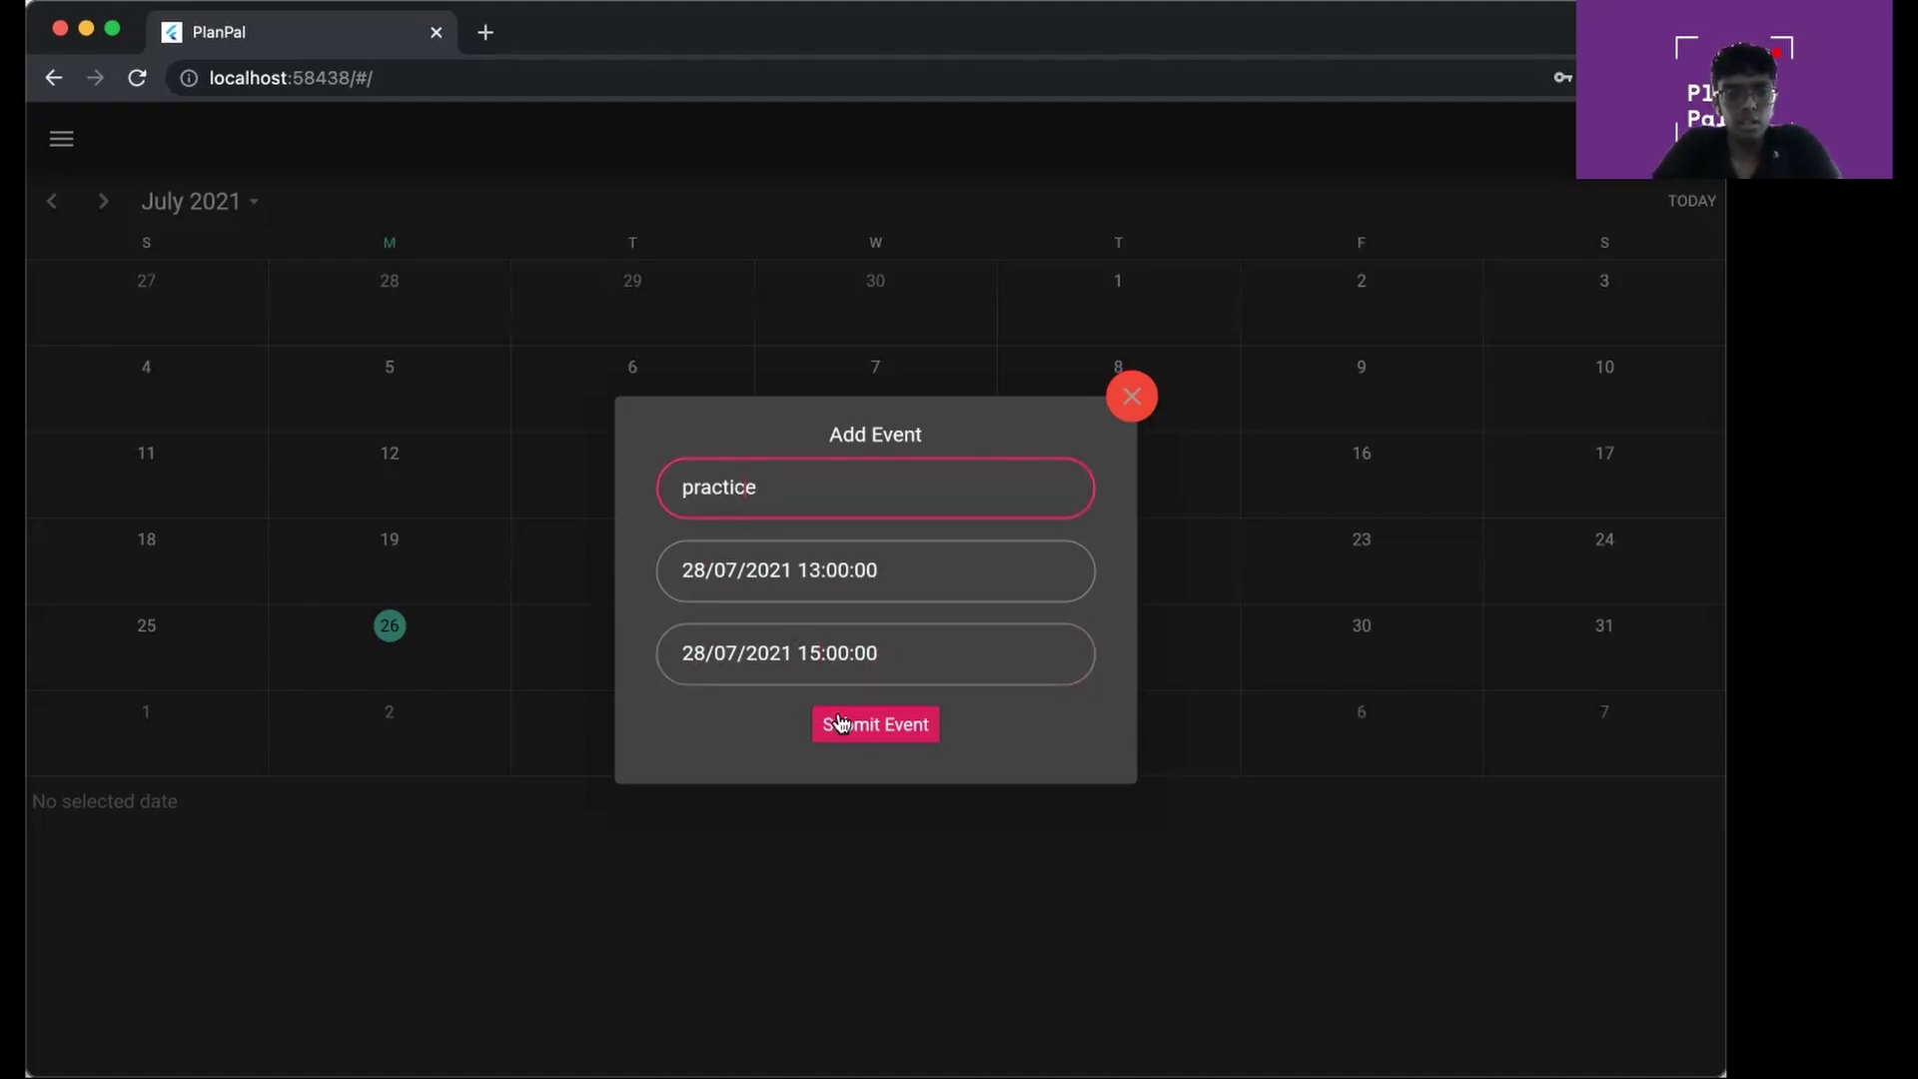
click(836, 721)
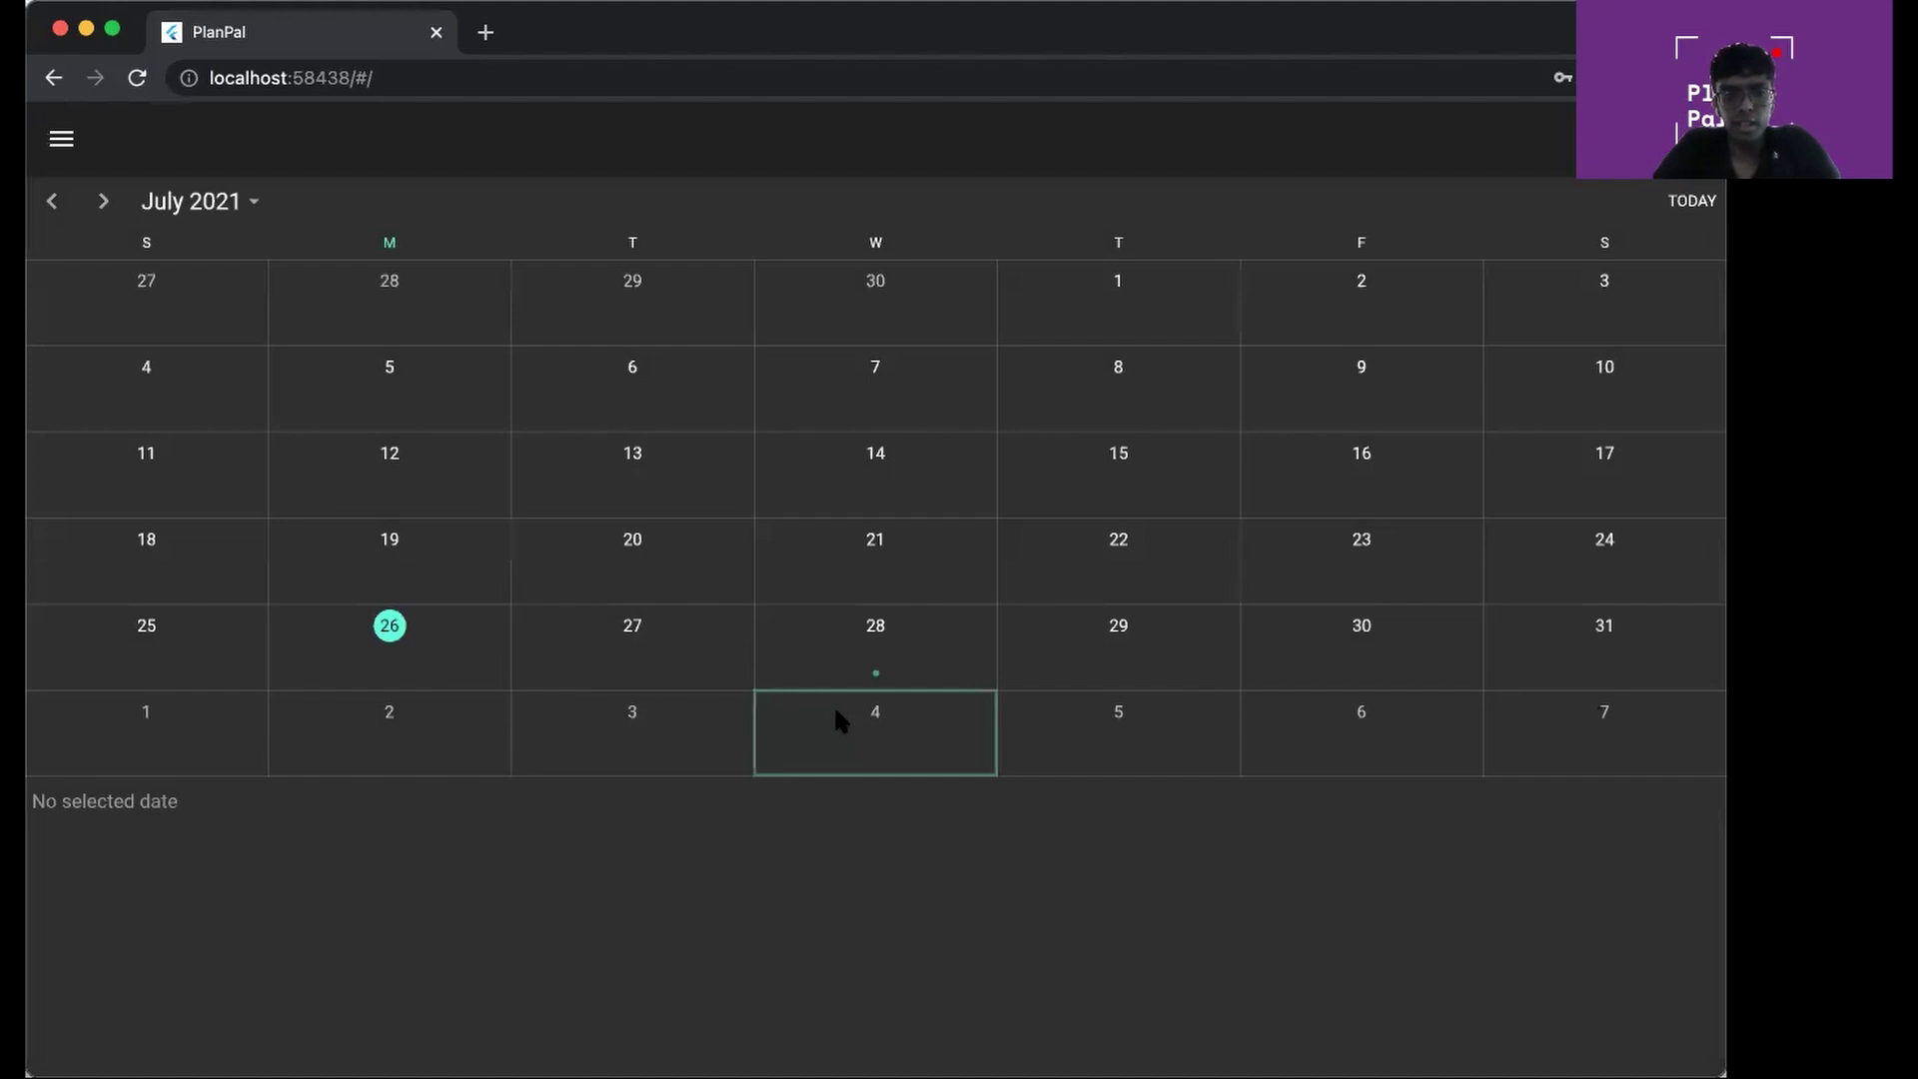
click(912, 658)
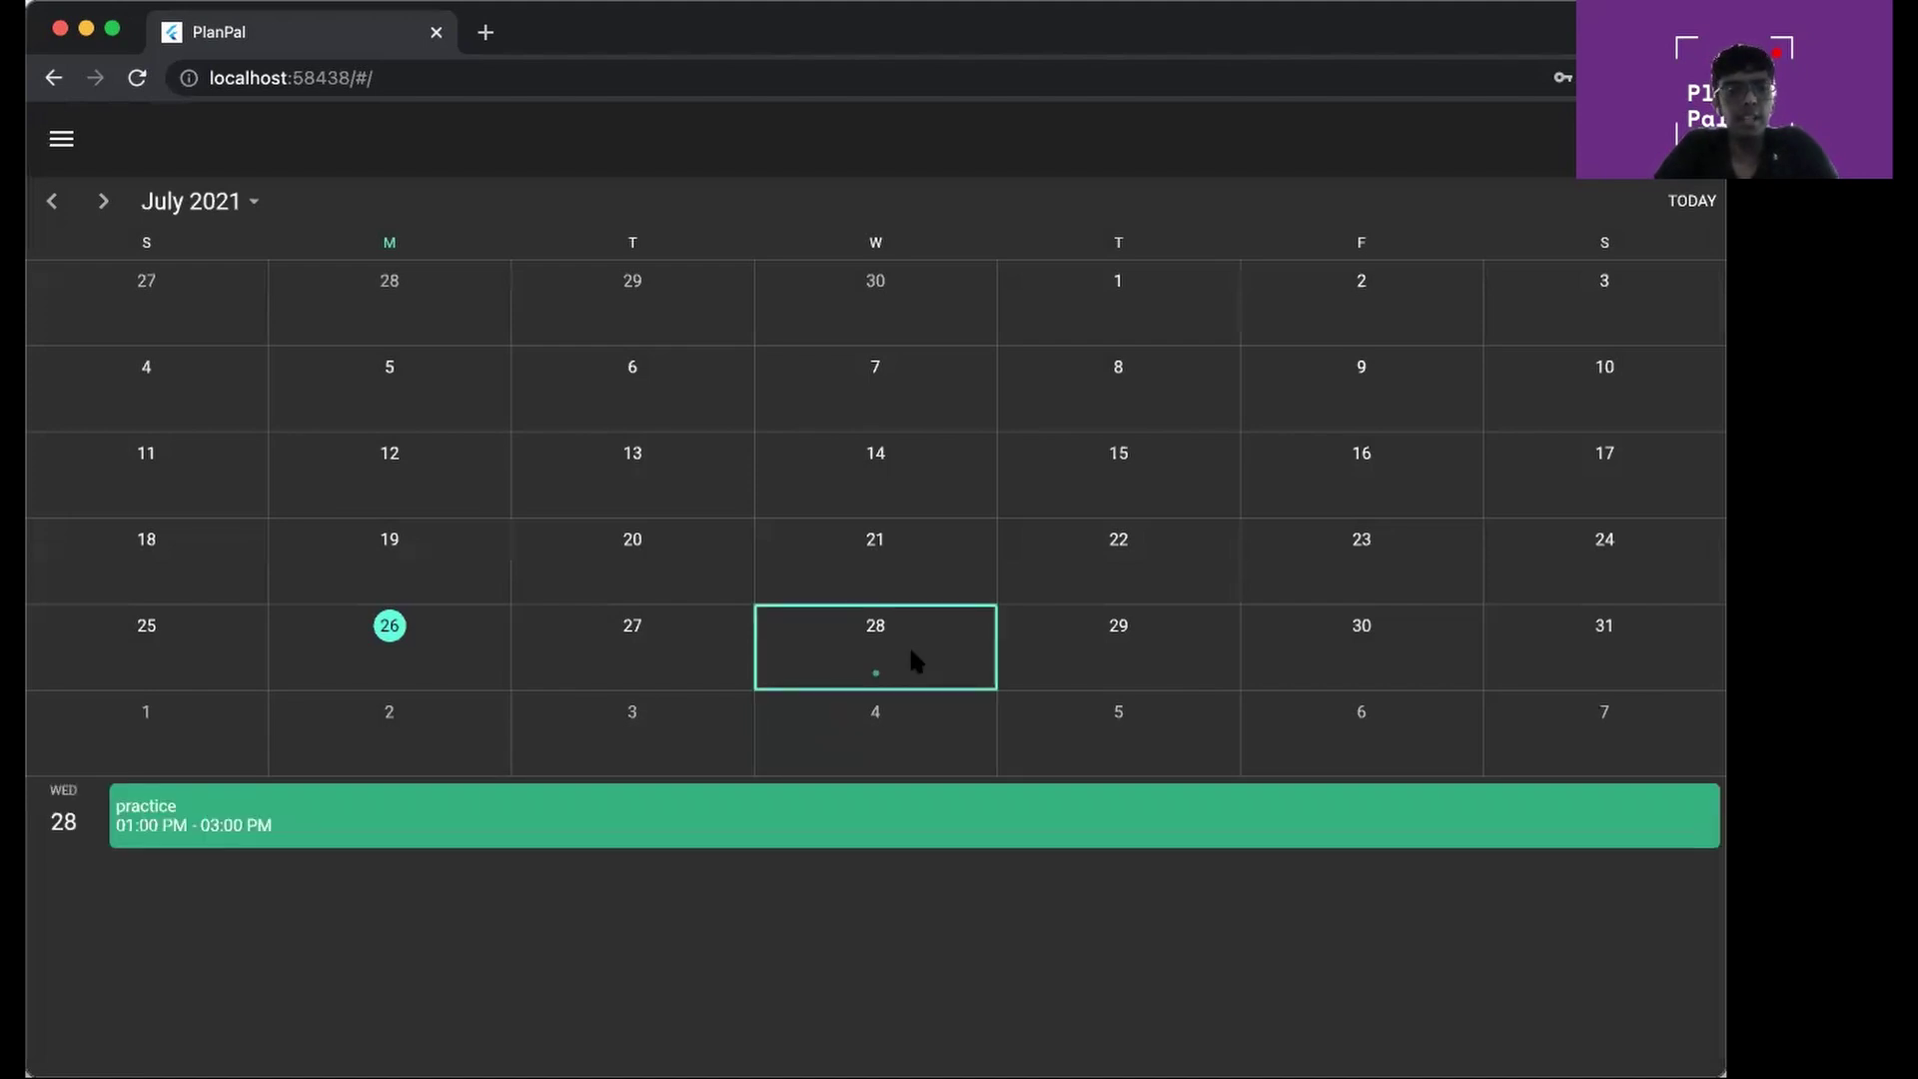
Add a new calendar event described as 'competition', running from 17:00 to 19:00
click(66, 137)
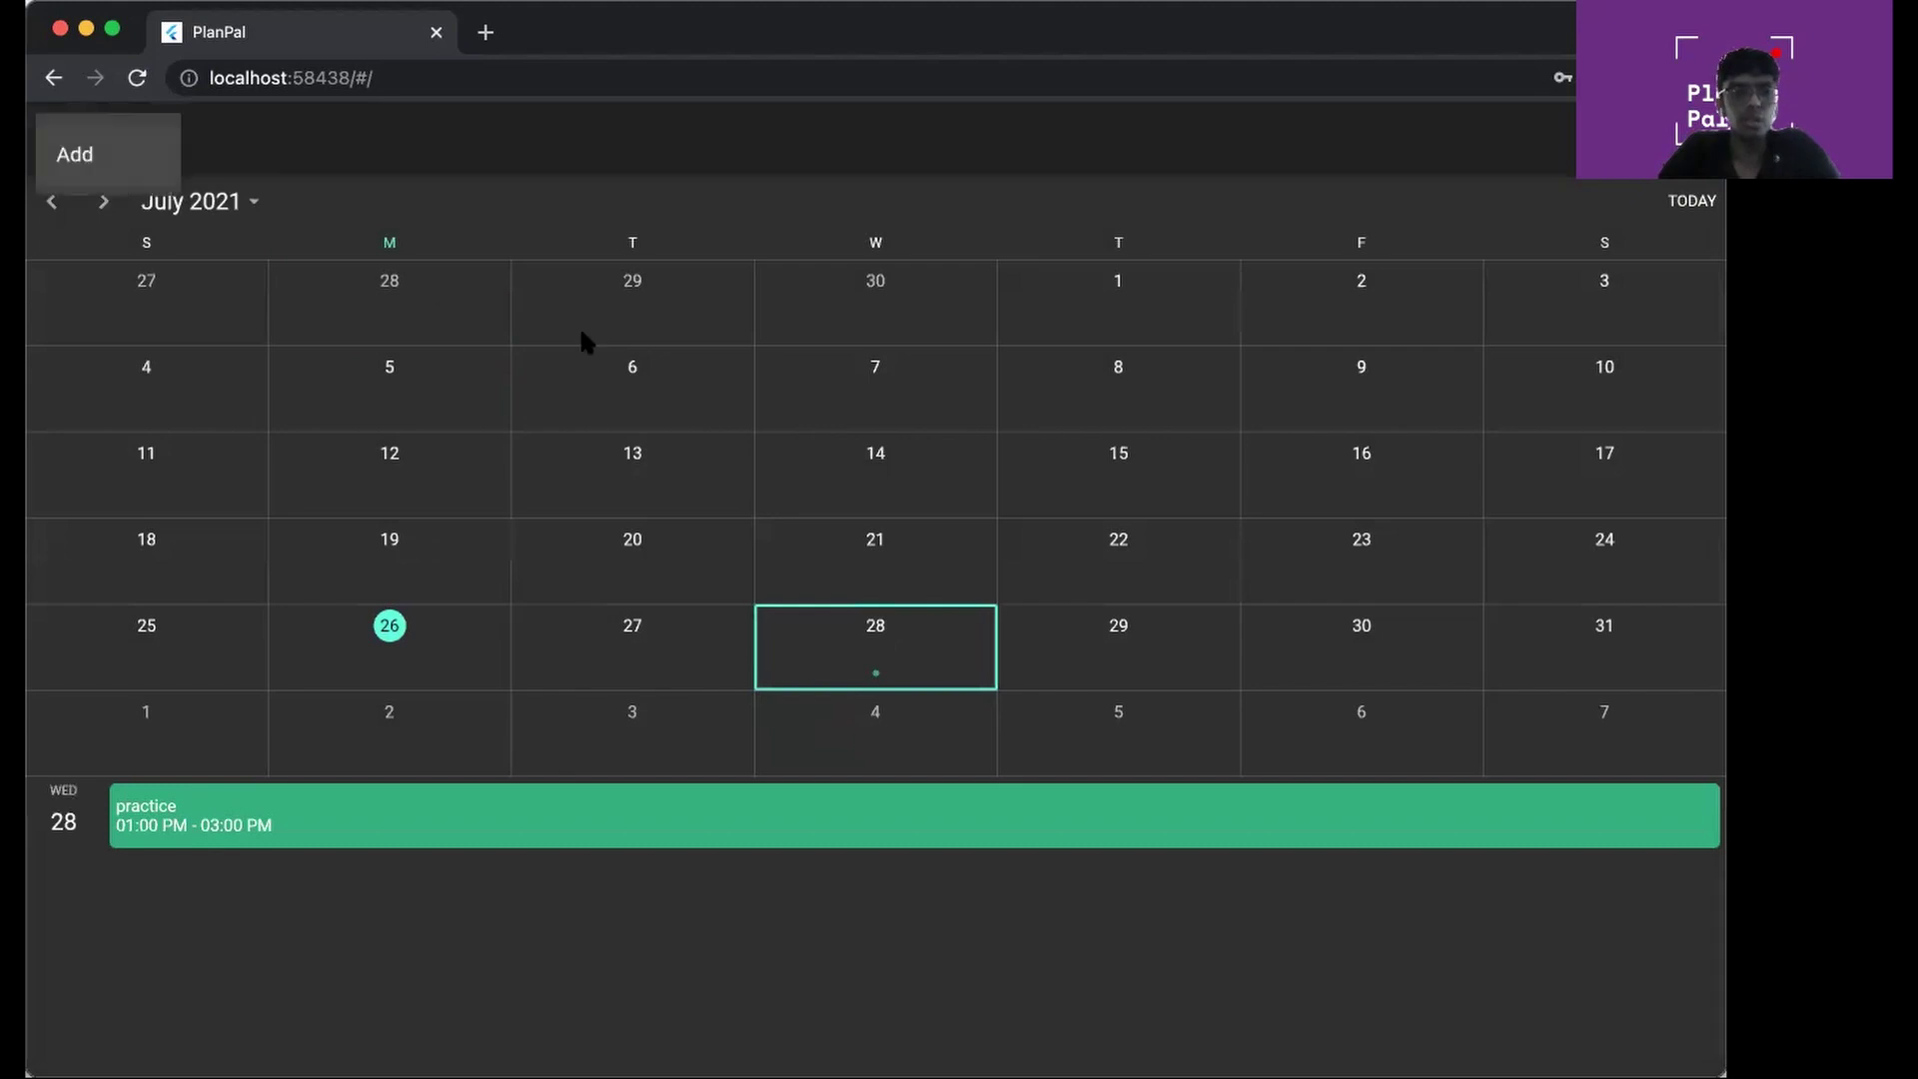
click(130, 146)
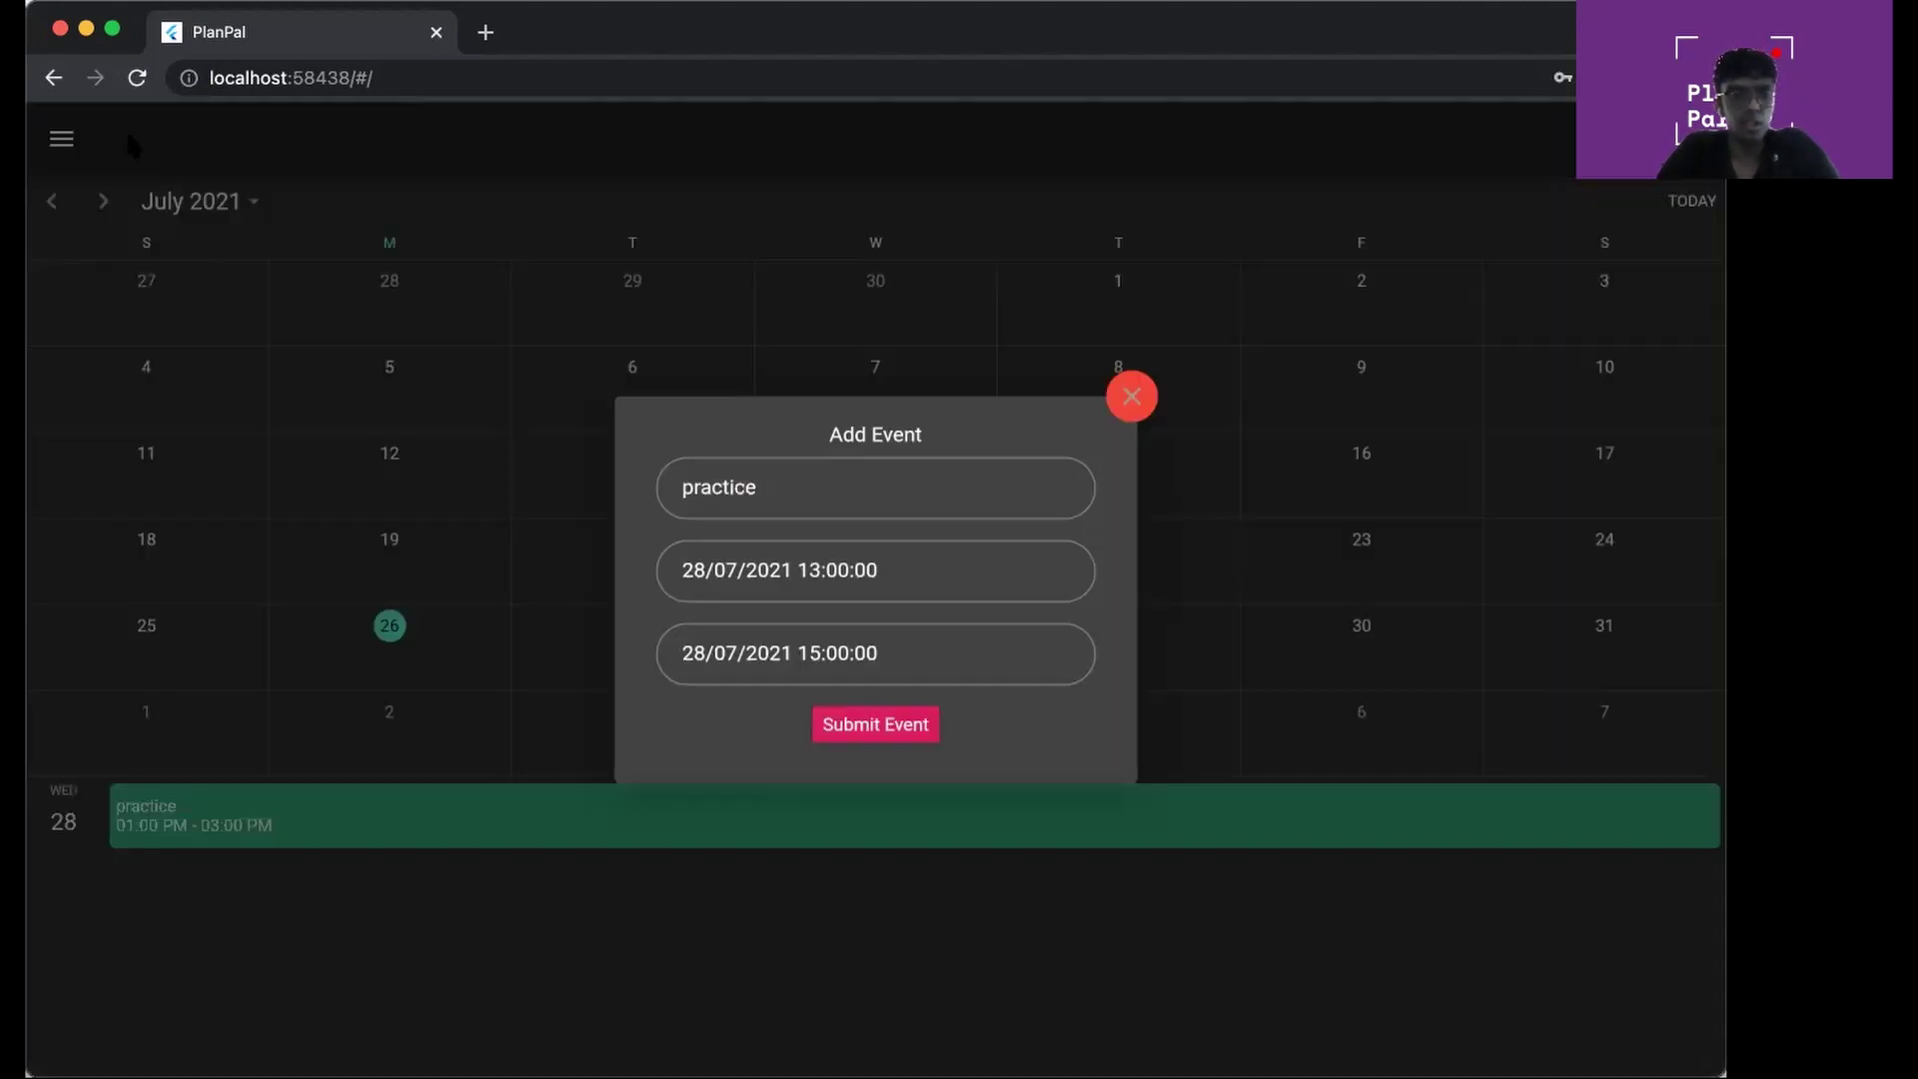
double_click(710, 467)
text(com)
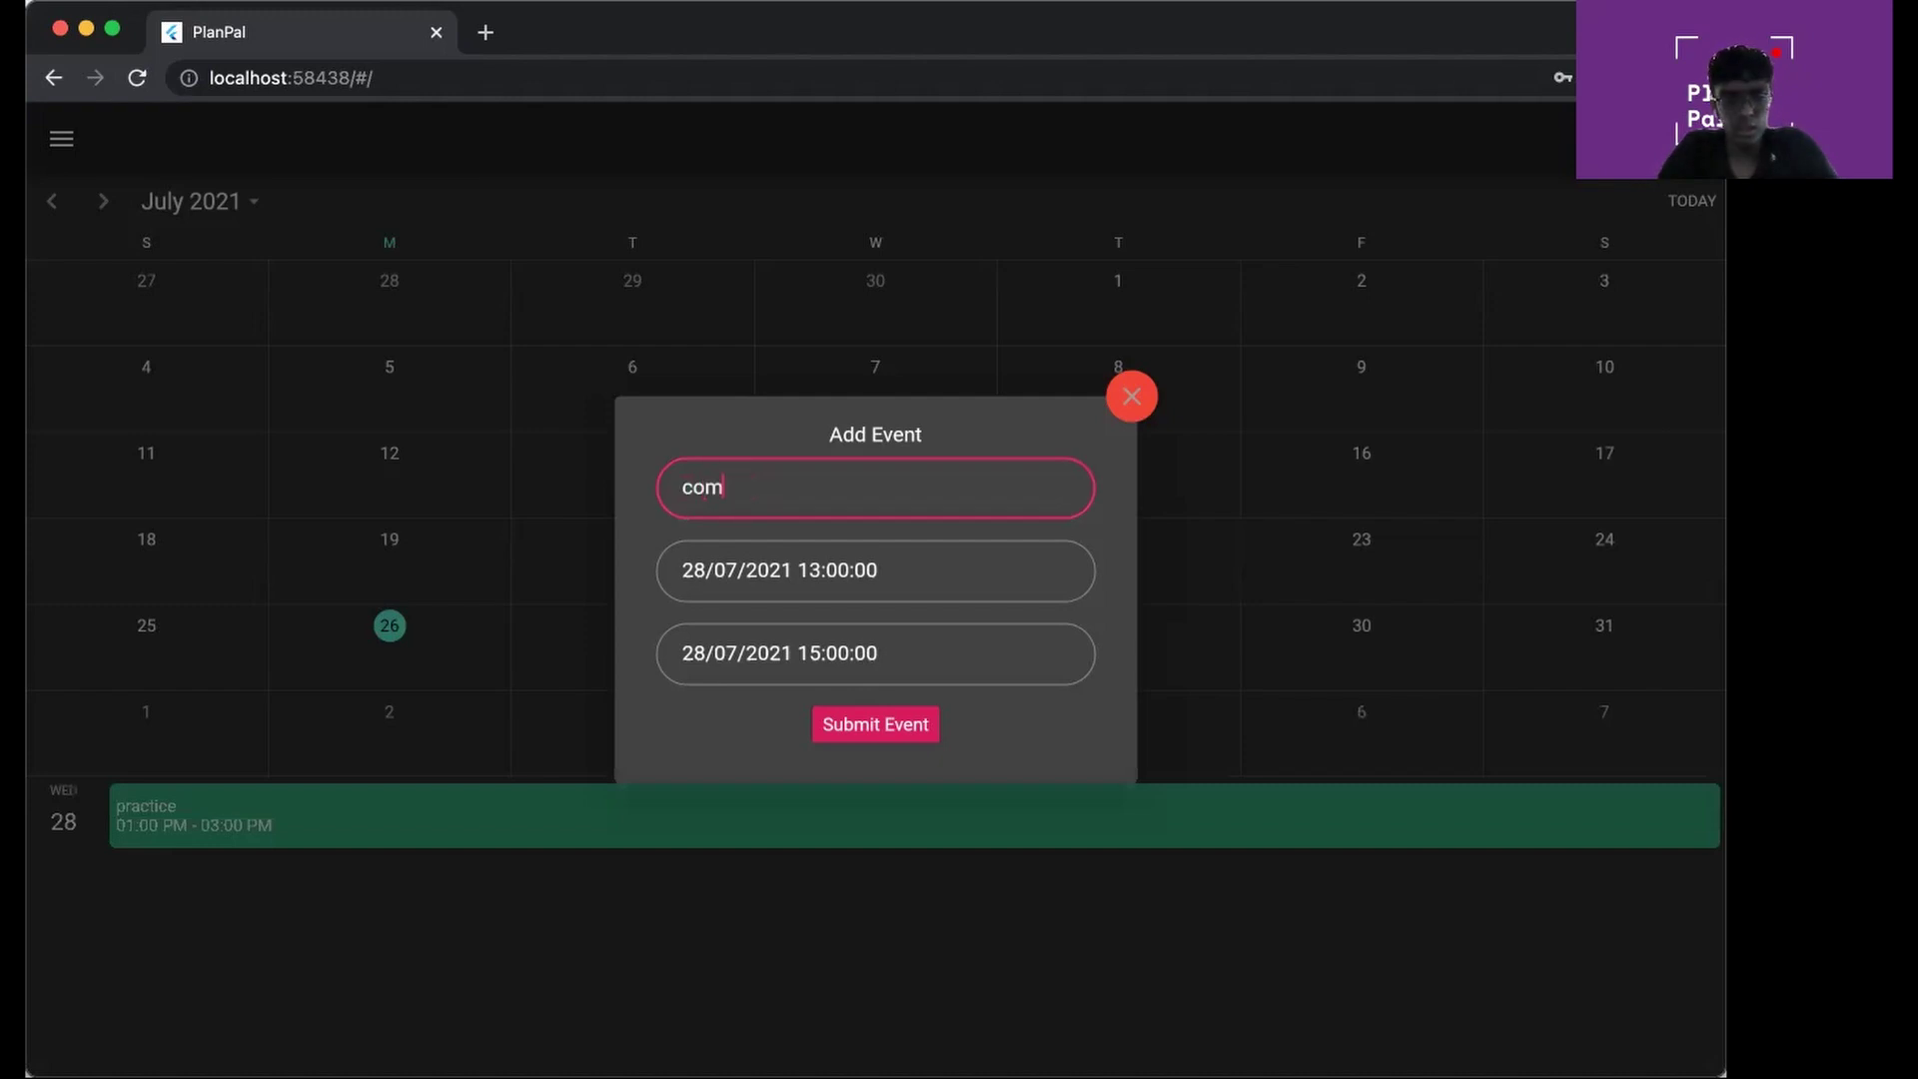
text(petition)
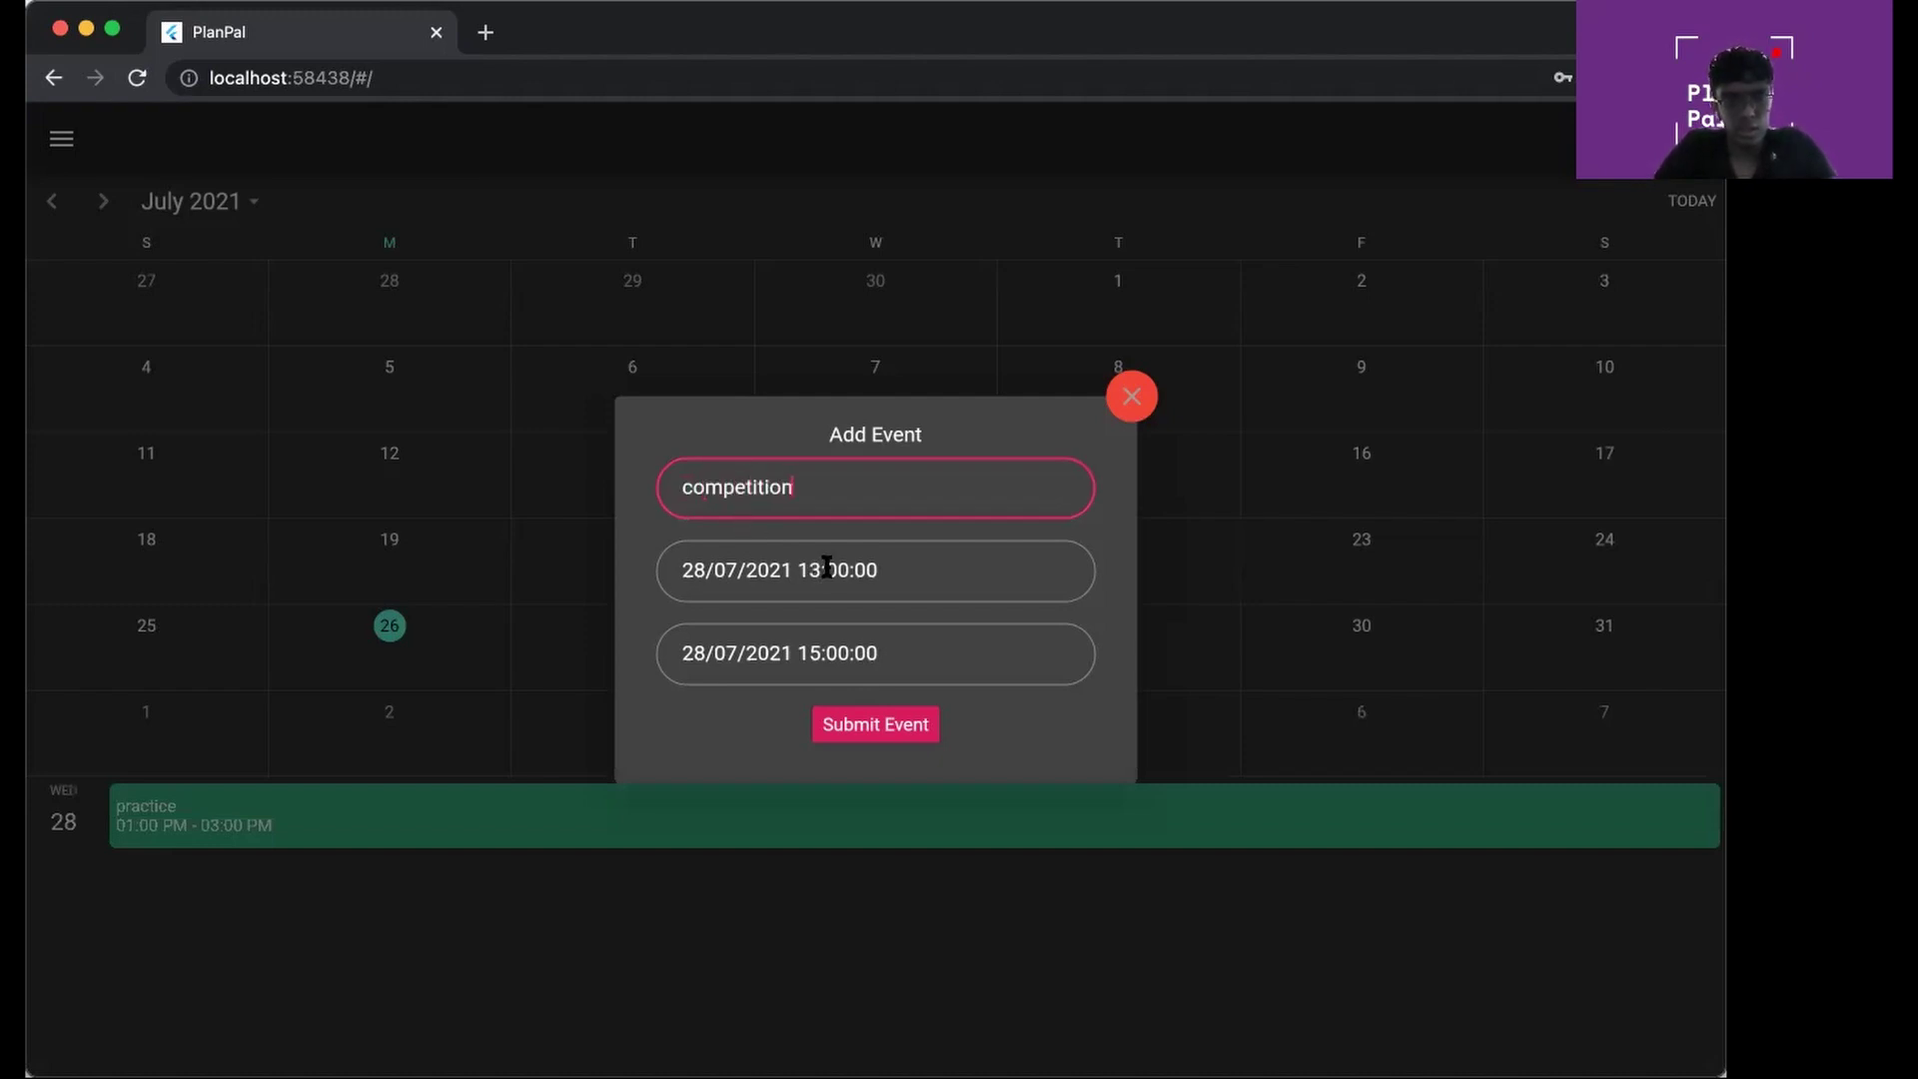
click(818, 567)
key(BackSpace)
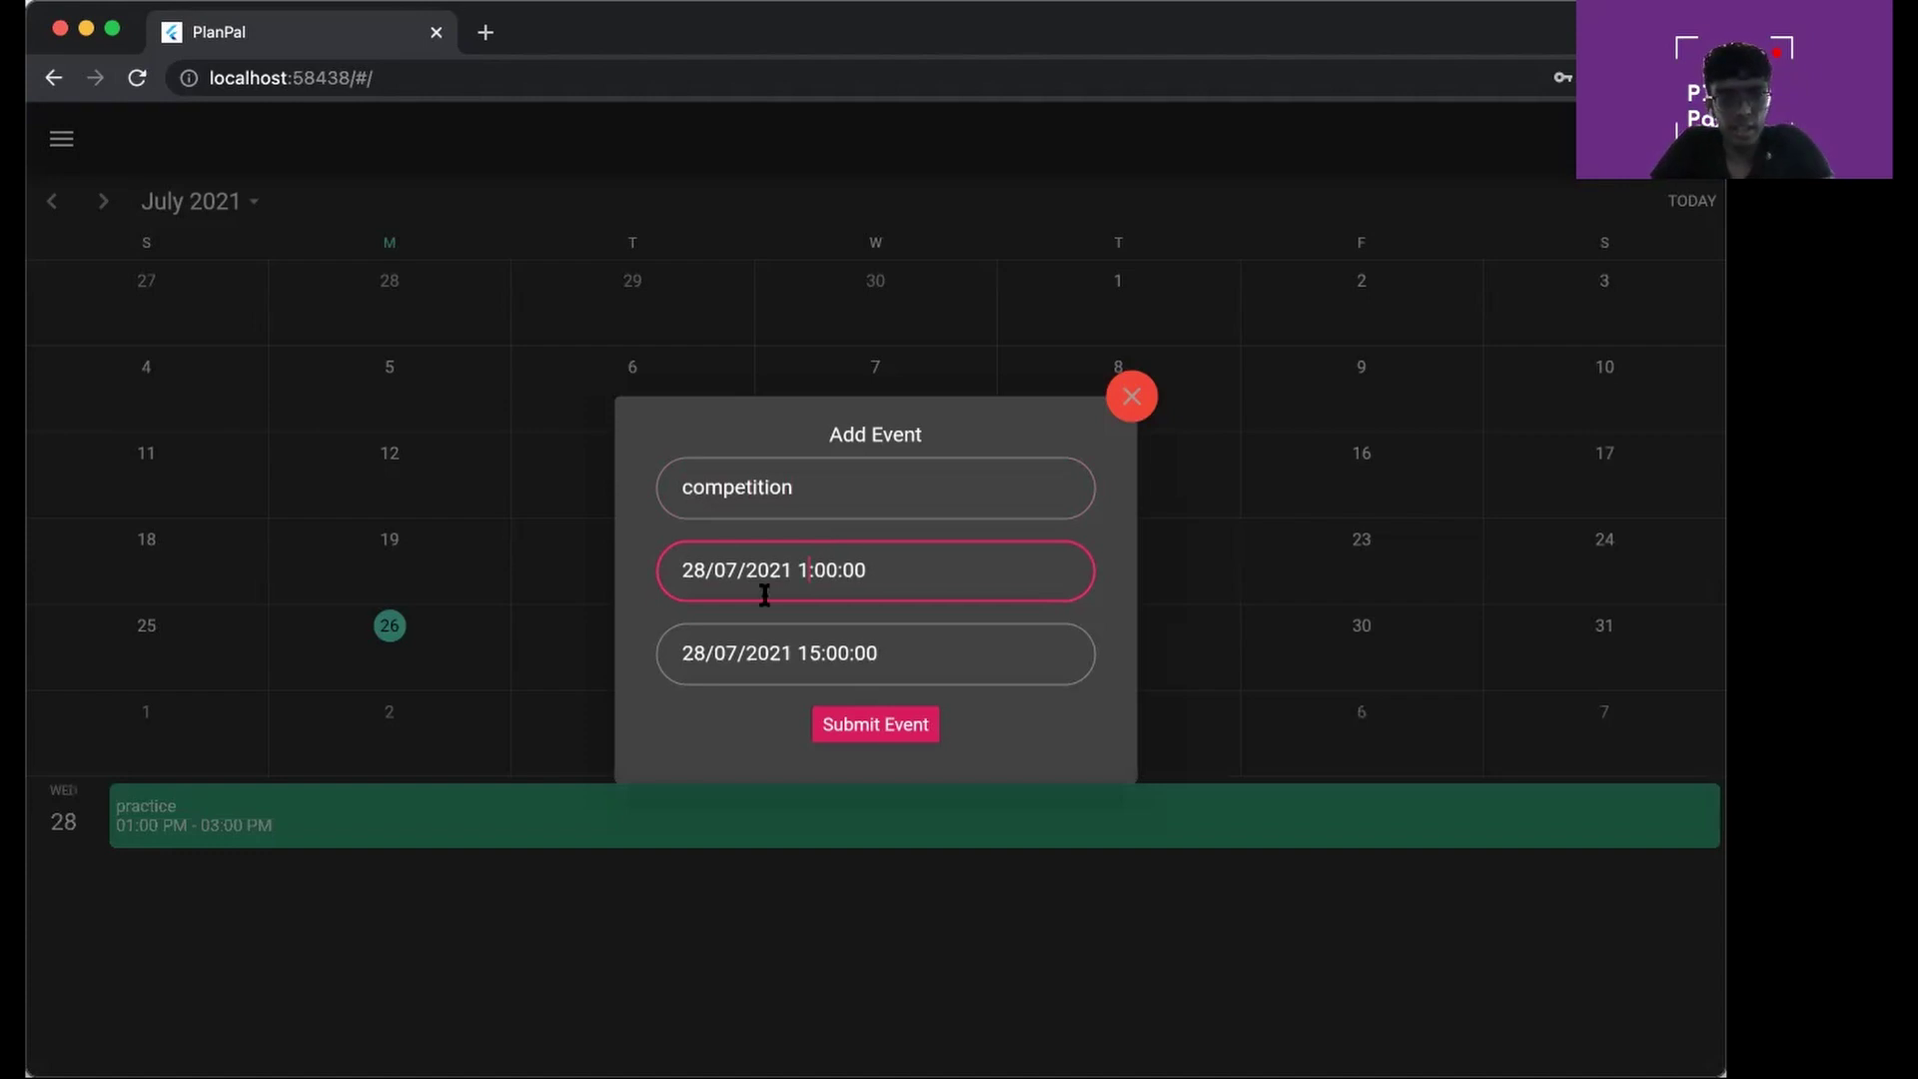
text(7)
click(815, 661)
key(BackSpace)
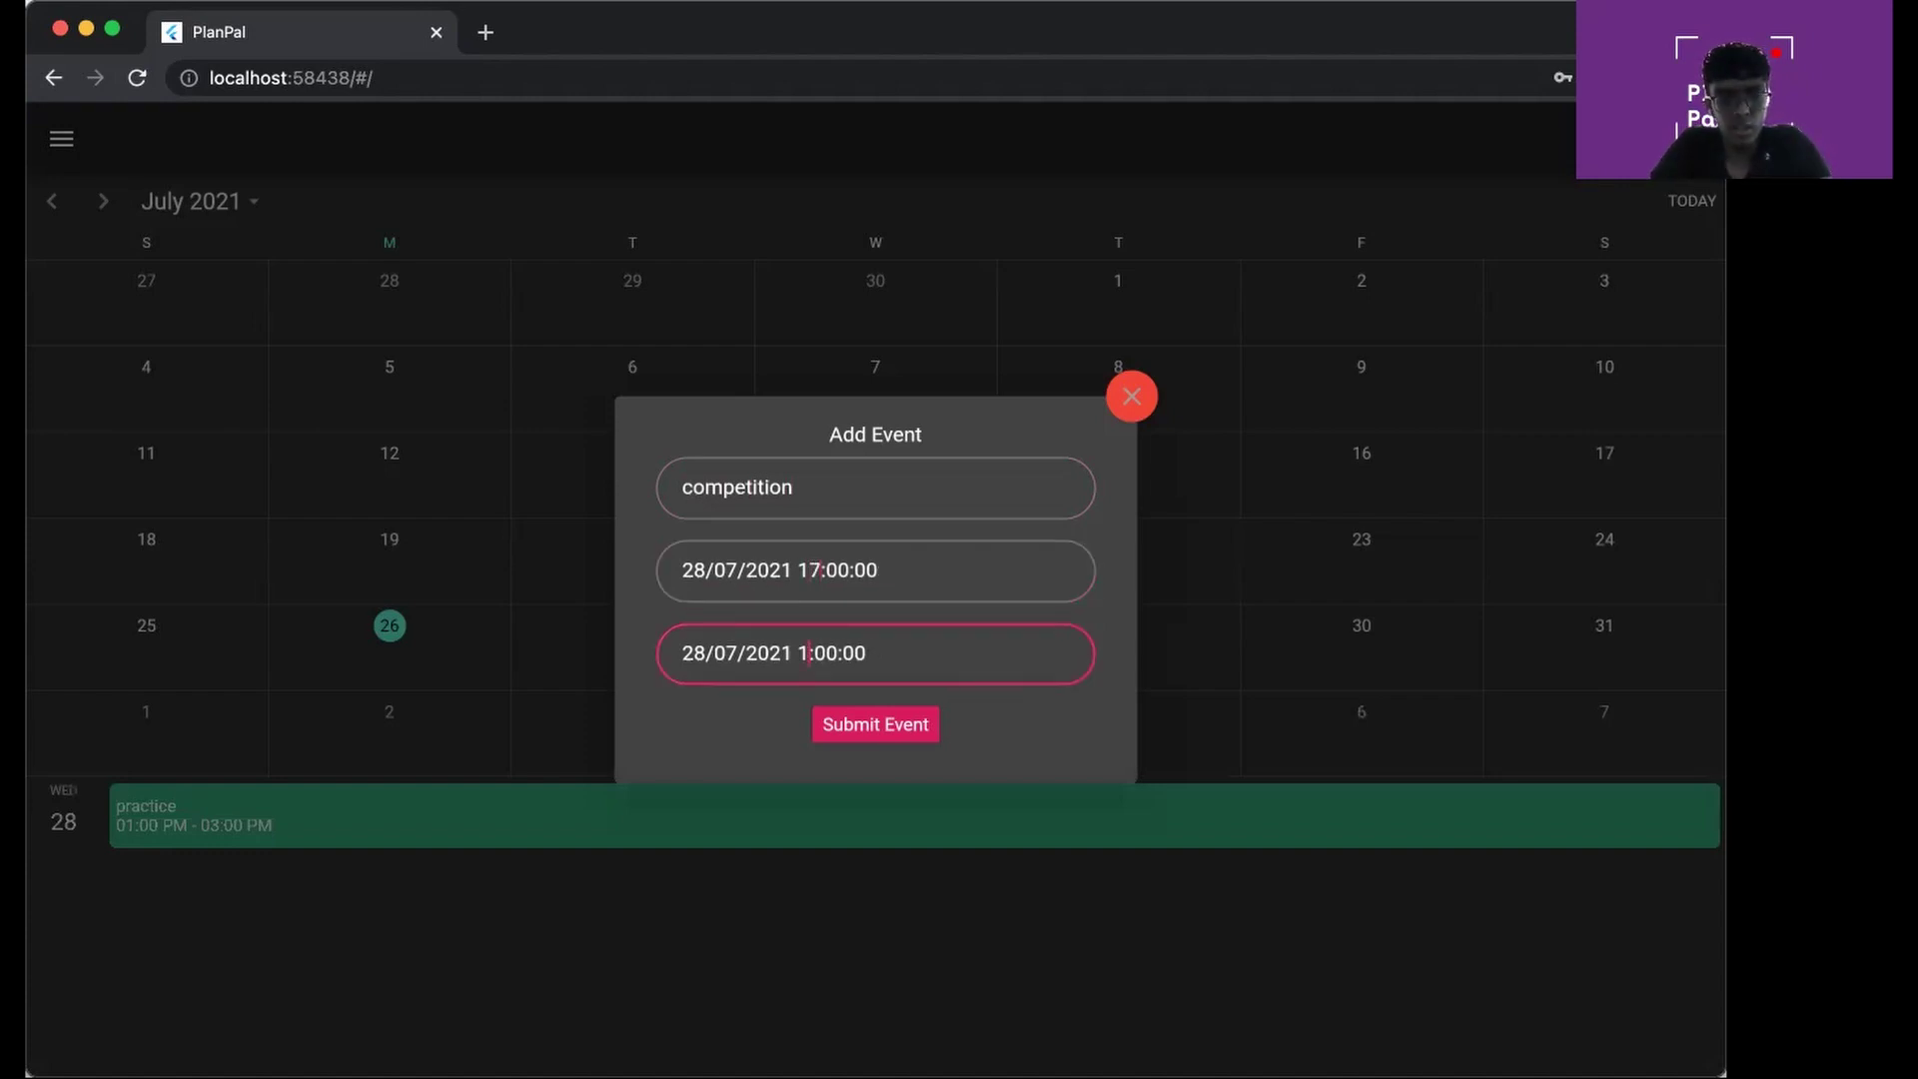
text(9)
Set the event's start and end dates to 29/07/2021 and submit it
click(705, 575)
key(BackSpace)
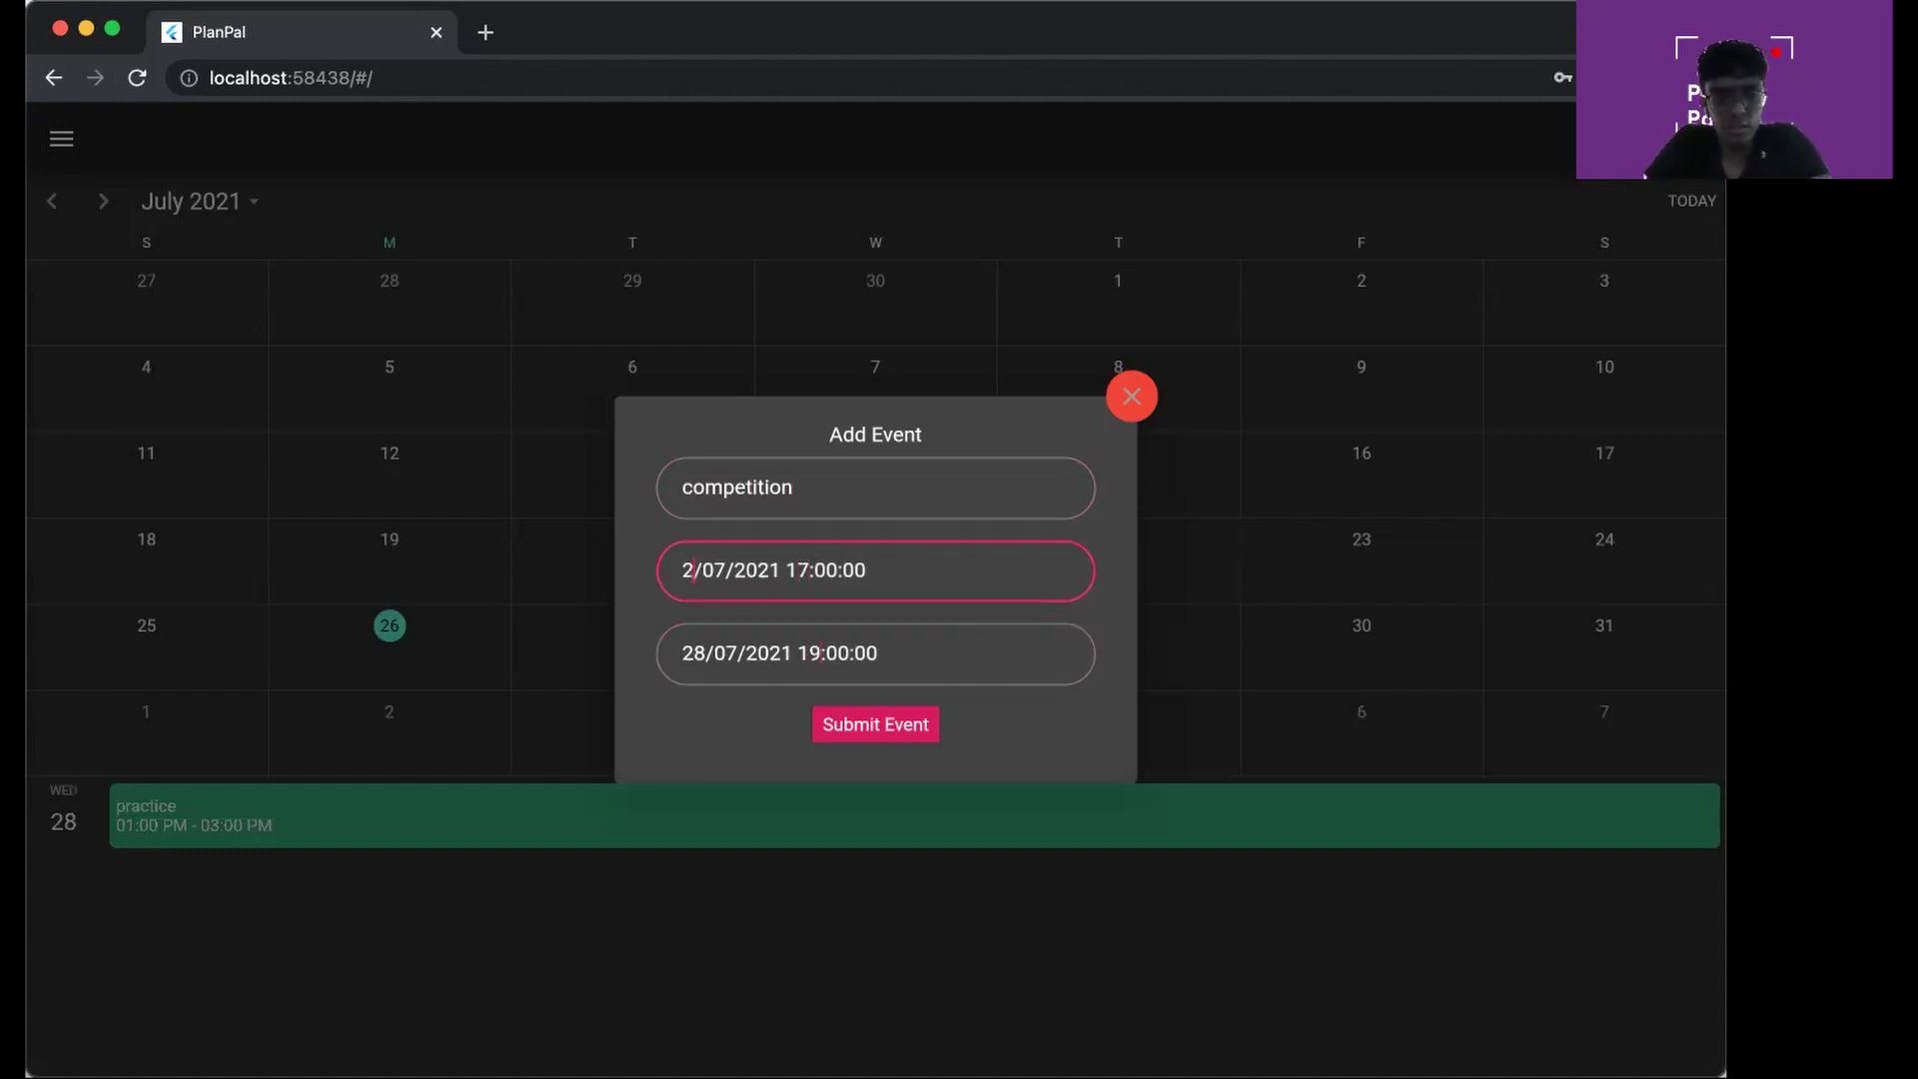
text(9)
click(706, 644)
key(BackSpace)
text(9)
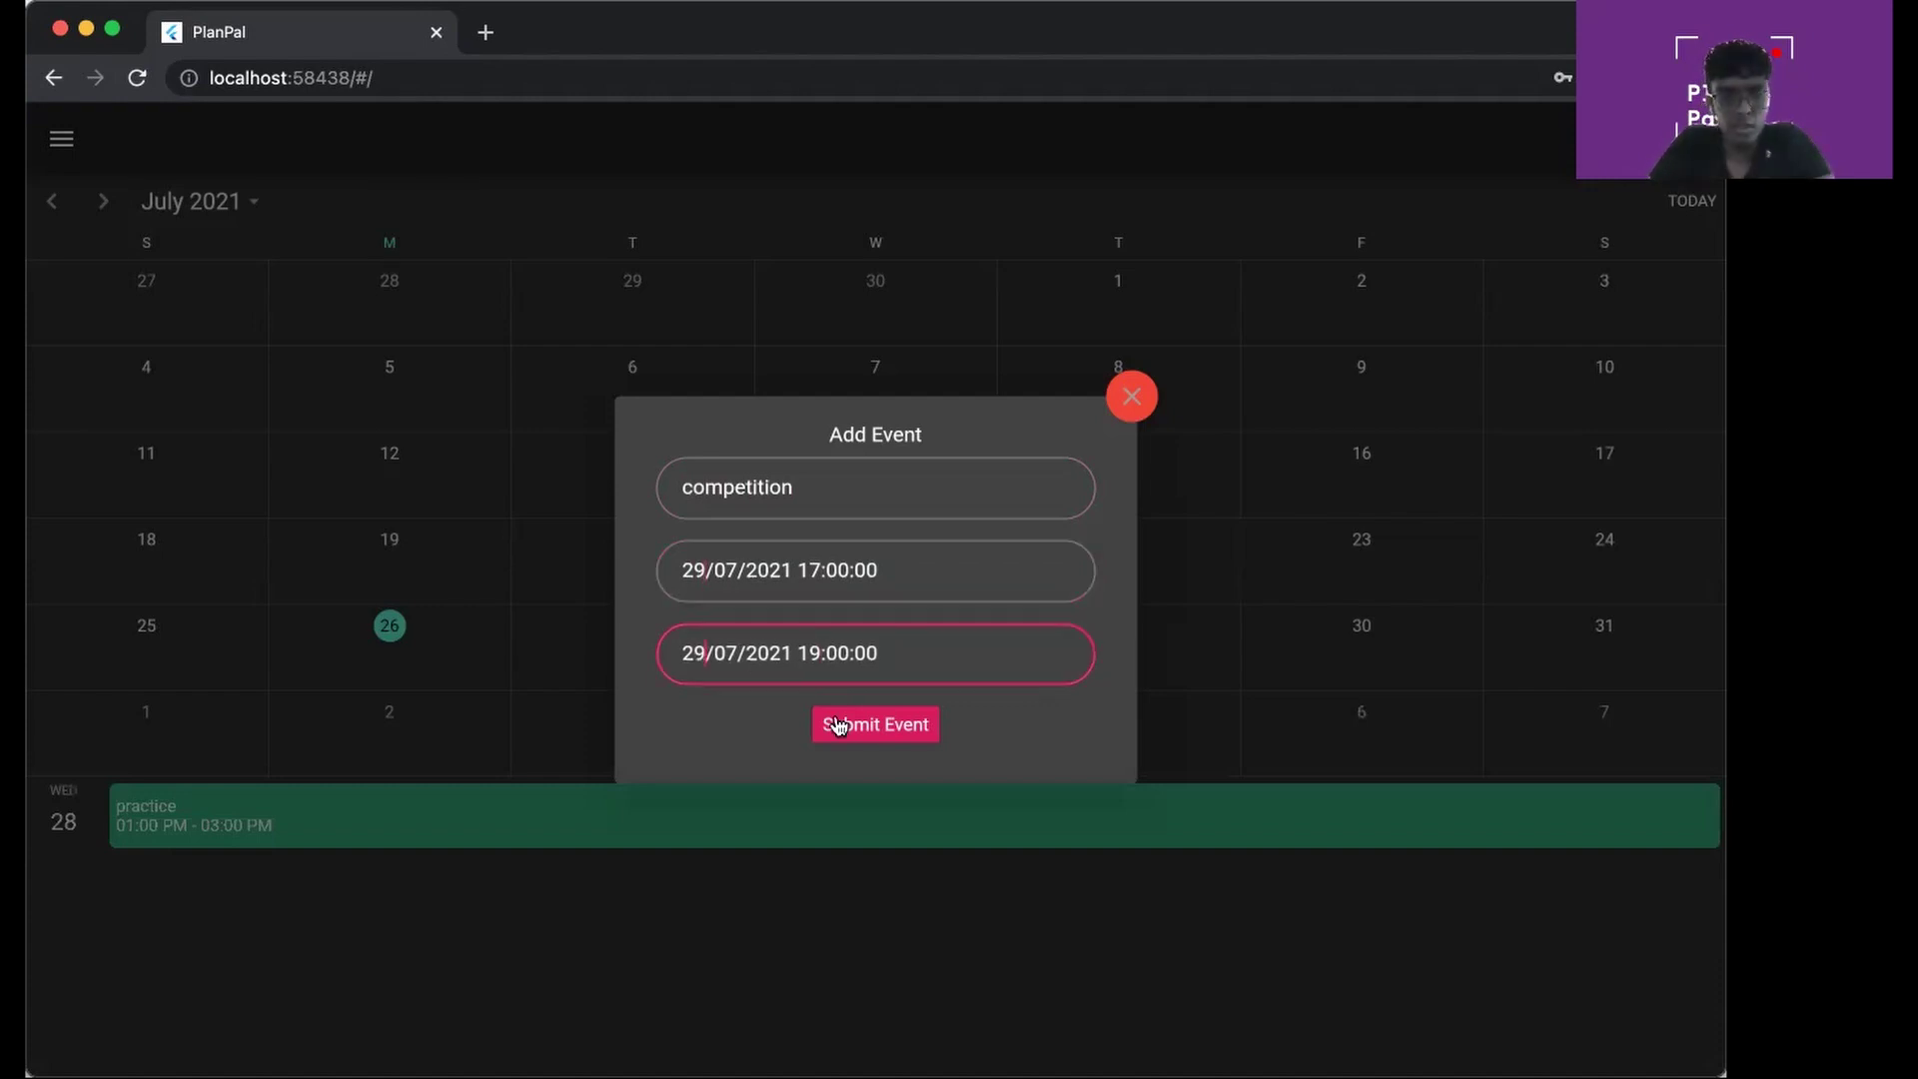
click(847, 728)
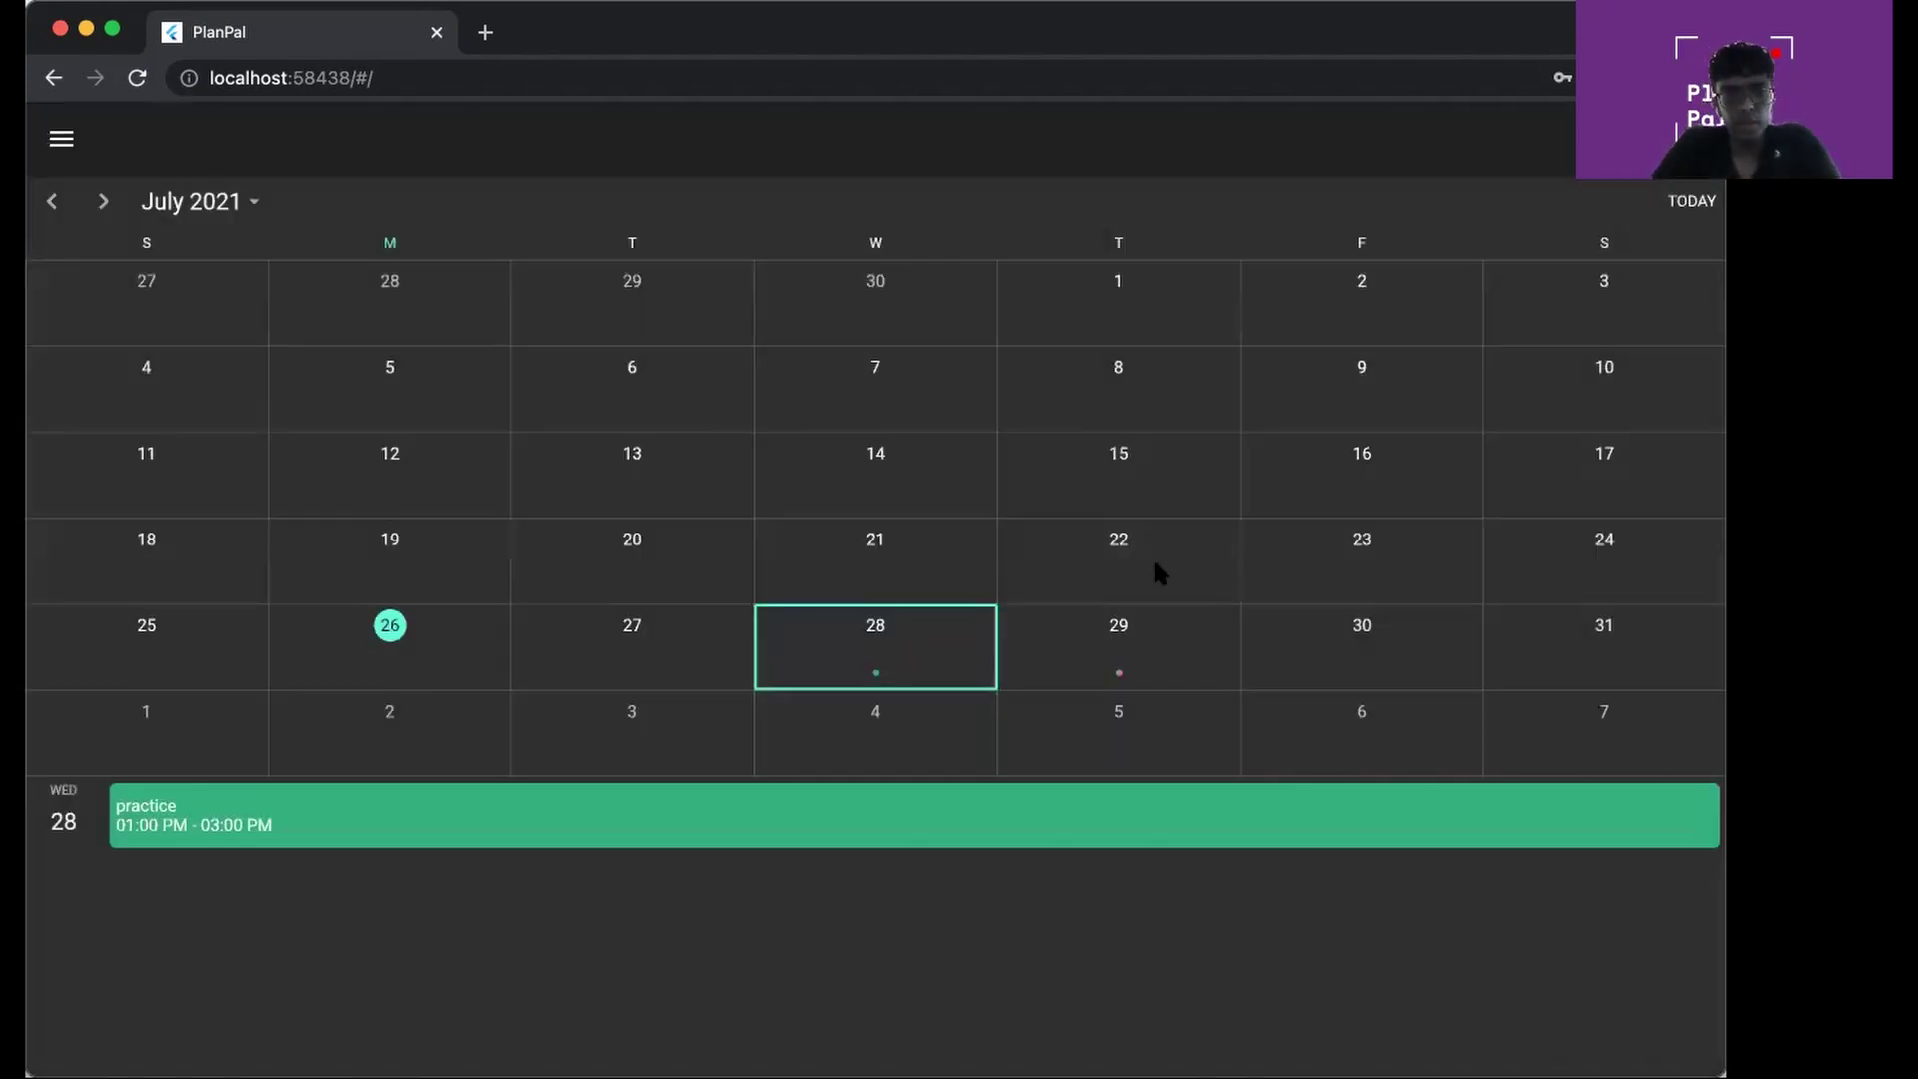
Check the July 29 competition and July 28 events, then reopen the sports calendar to the July 28 practice
click(1155, 655)
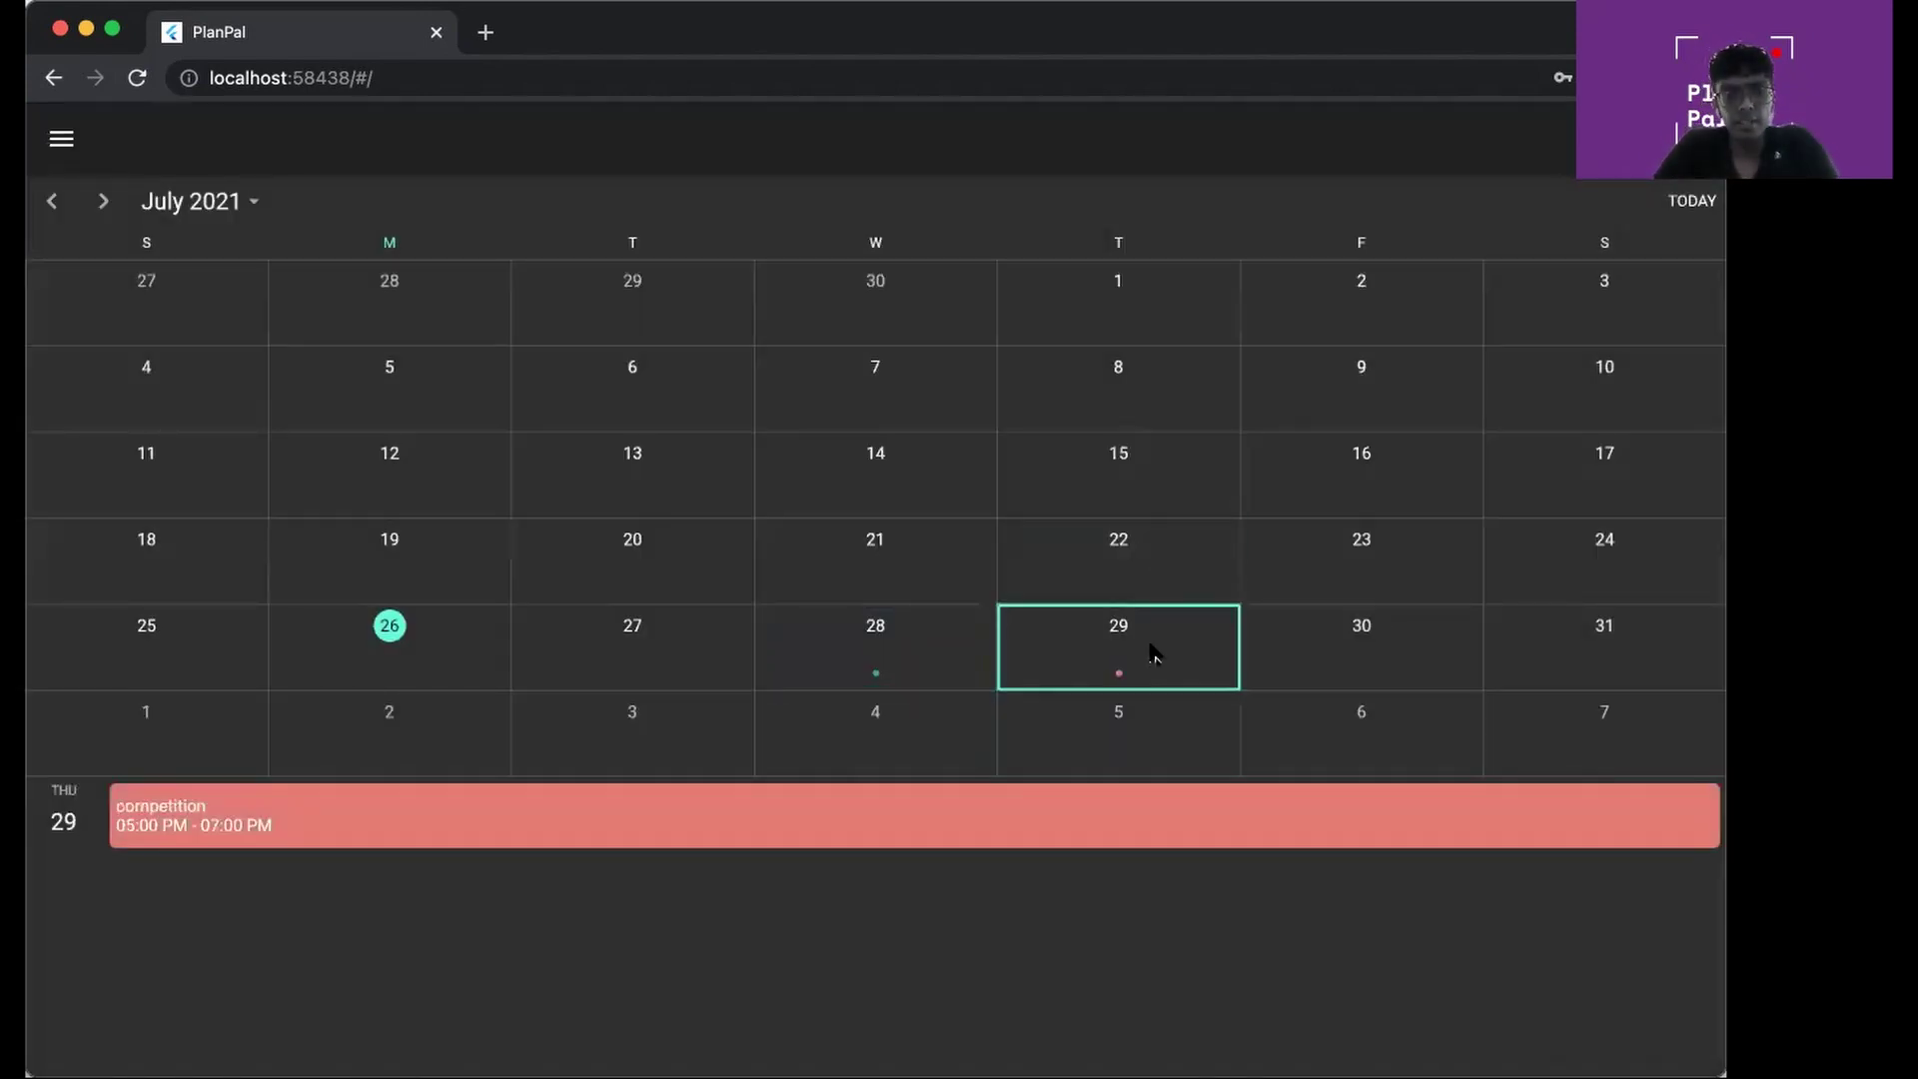
click(909, 649)
click(1121, 675)
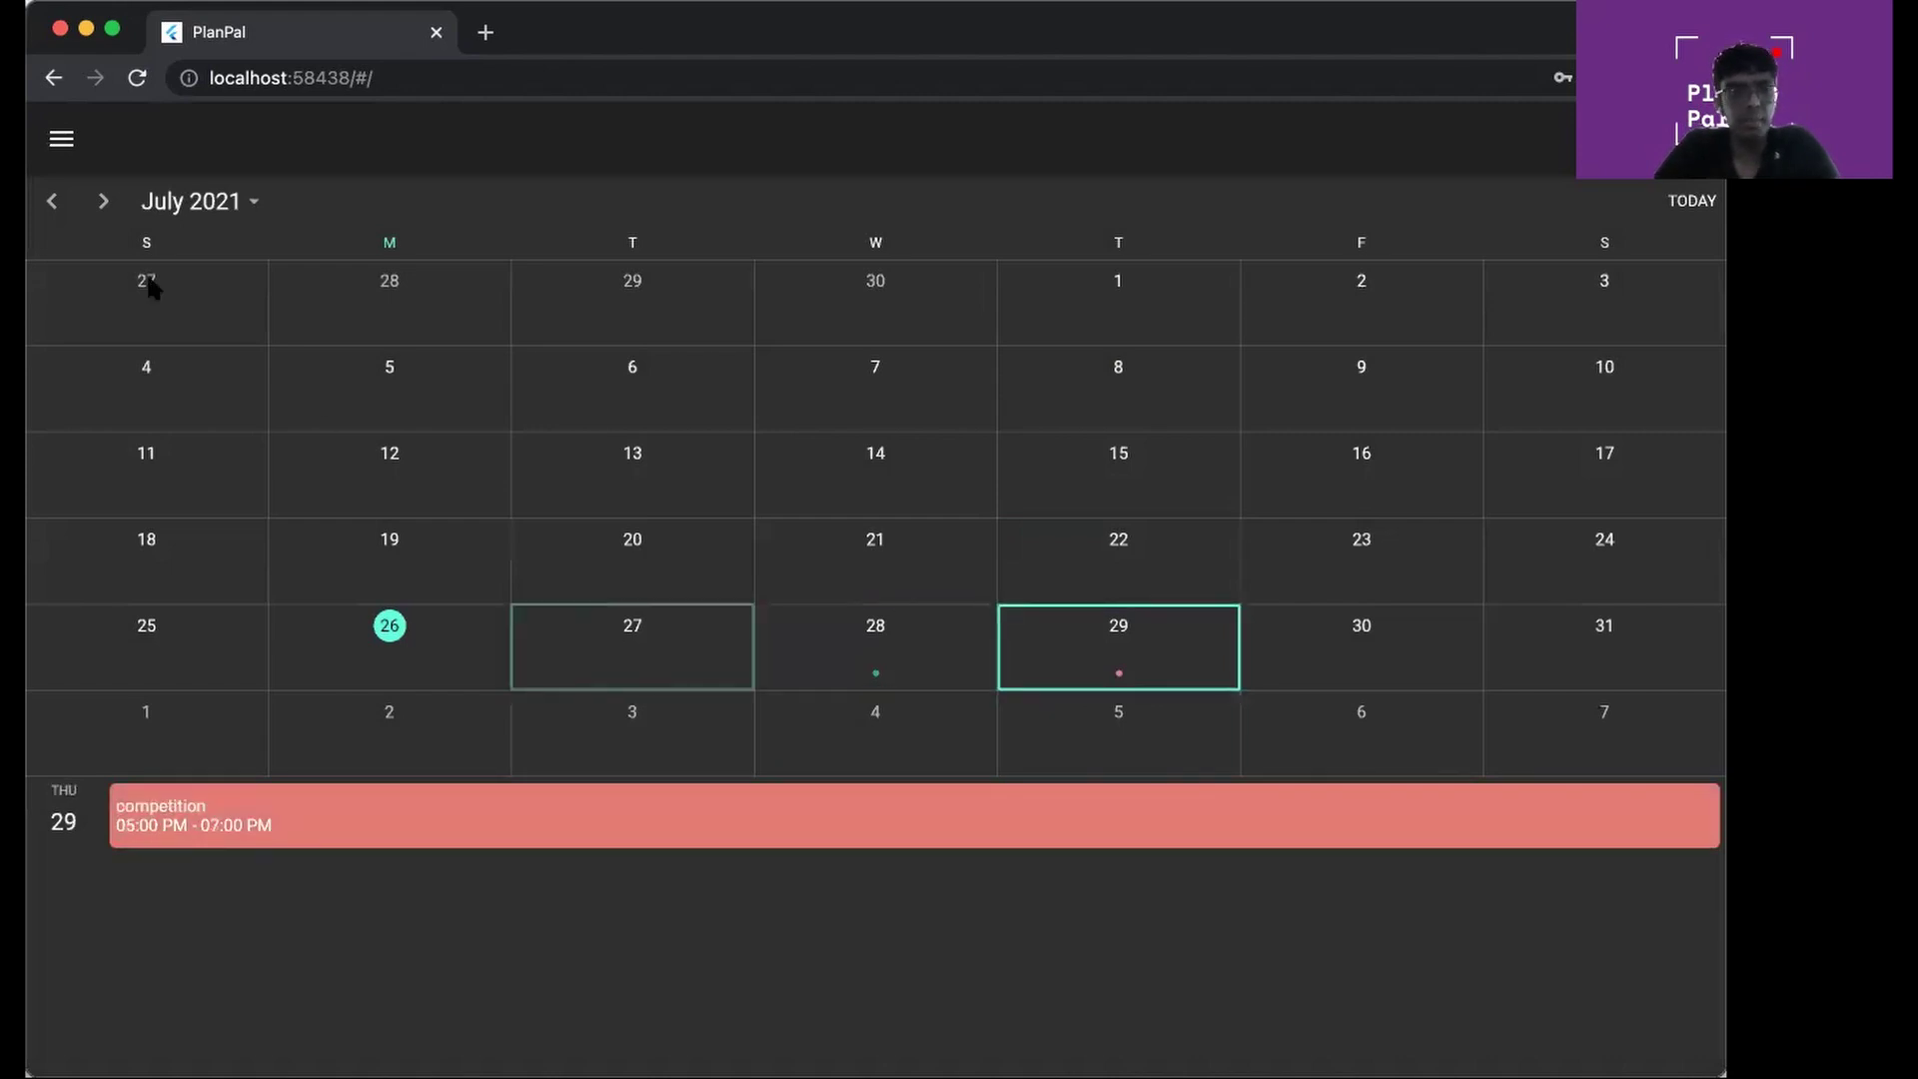
click(54, 78)
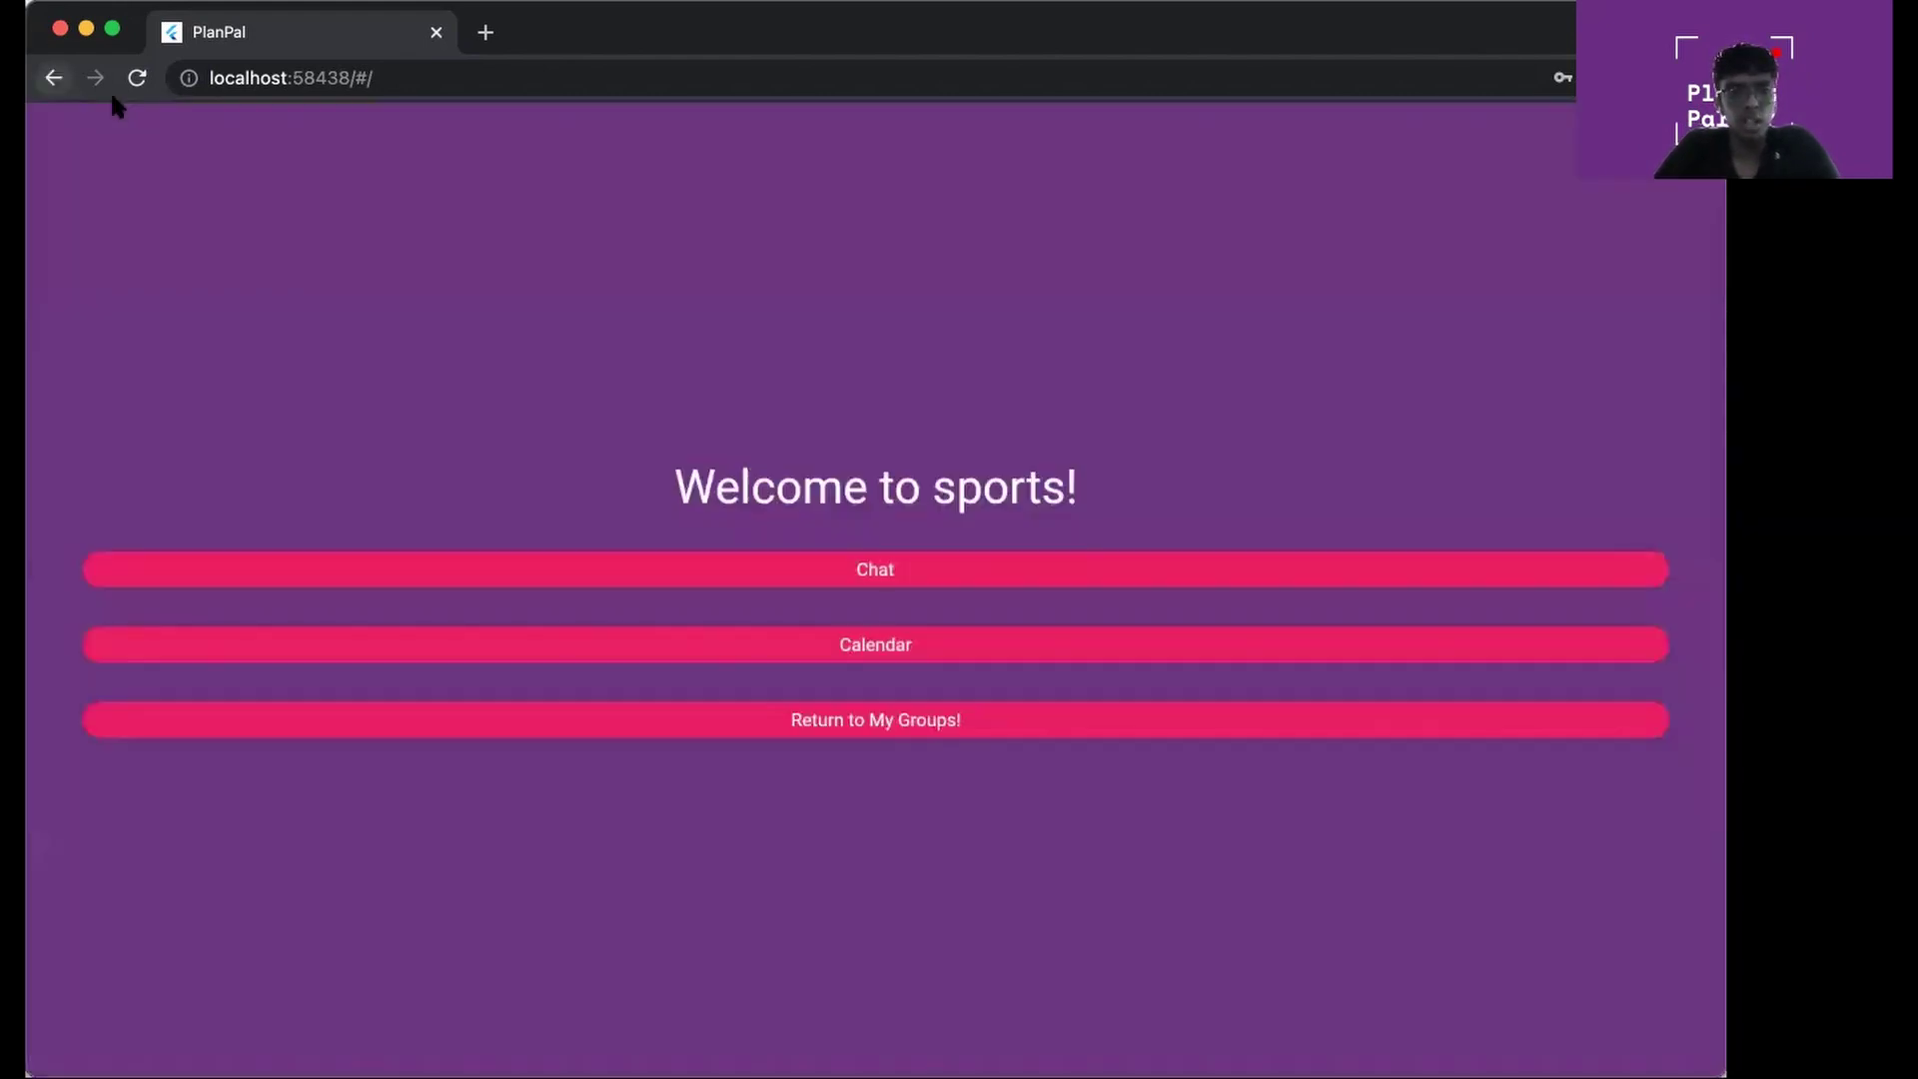
click(986, 655)
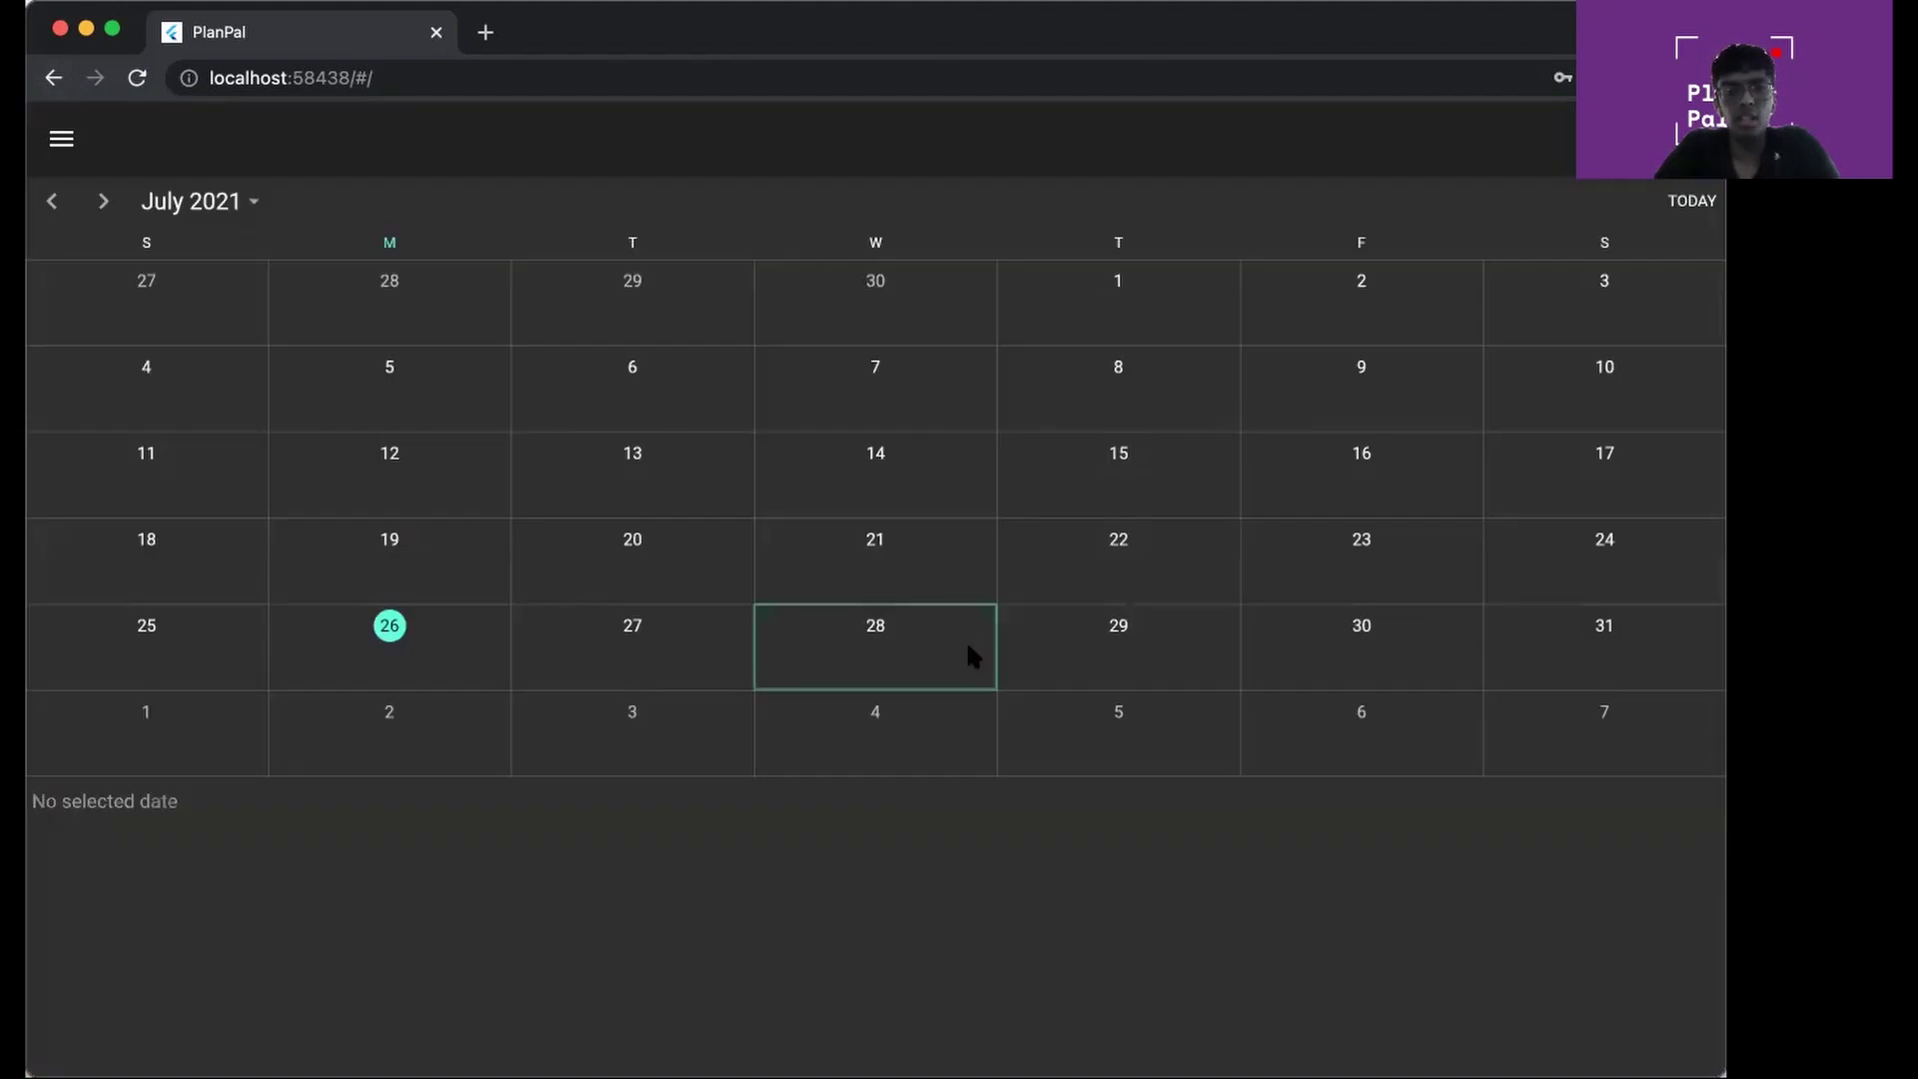
click(1113, 633)
click(890, 629)
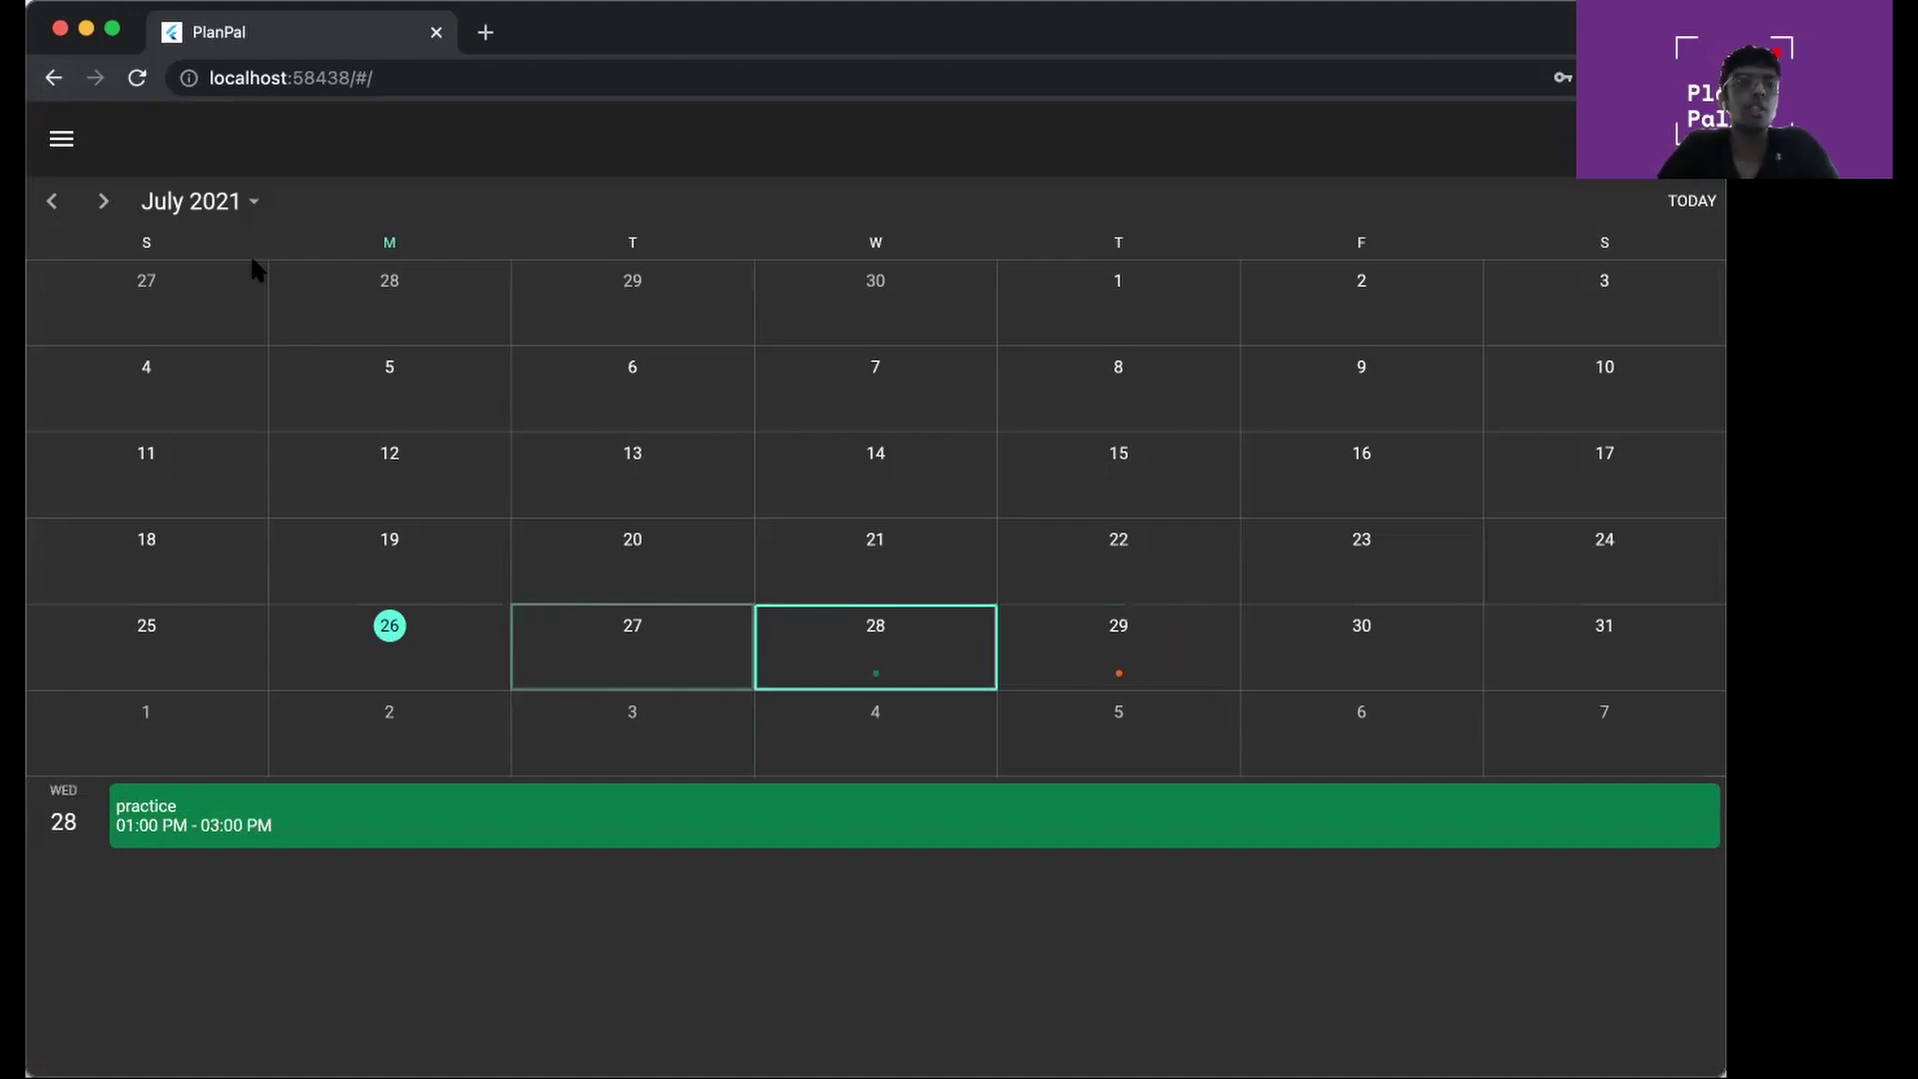
Go back to My Groups and open the Gardening group's chat
click(54, 79)
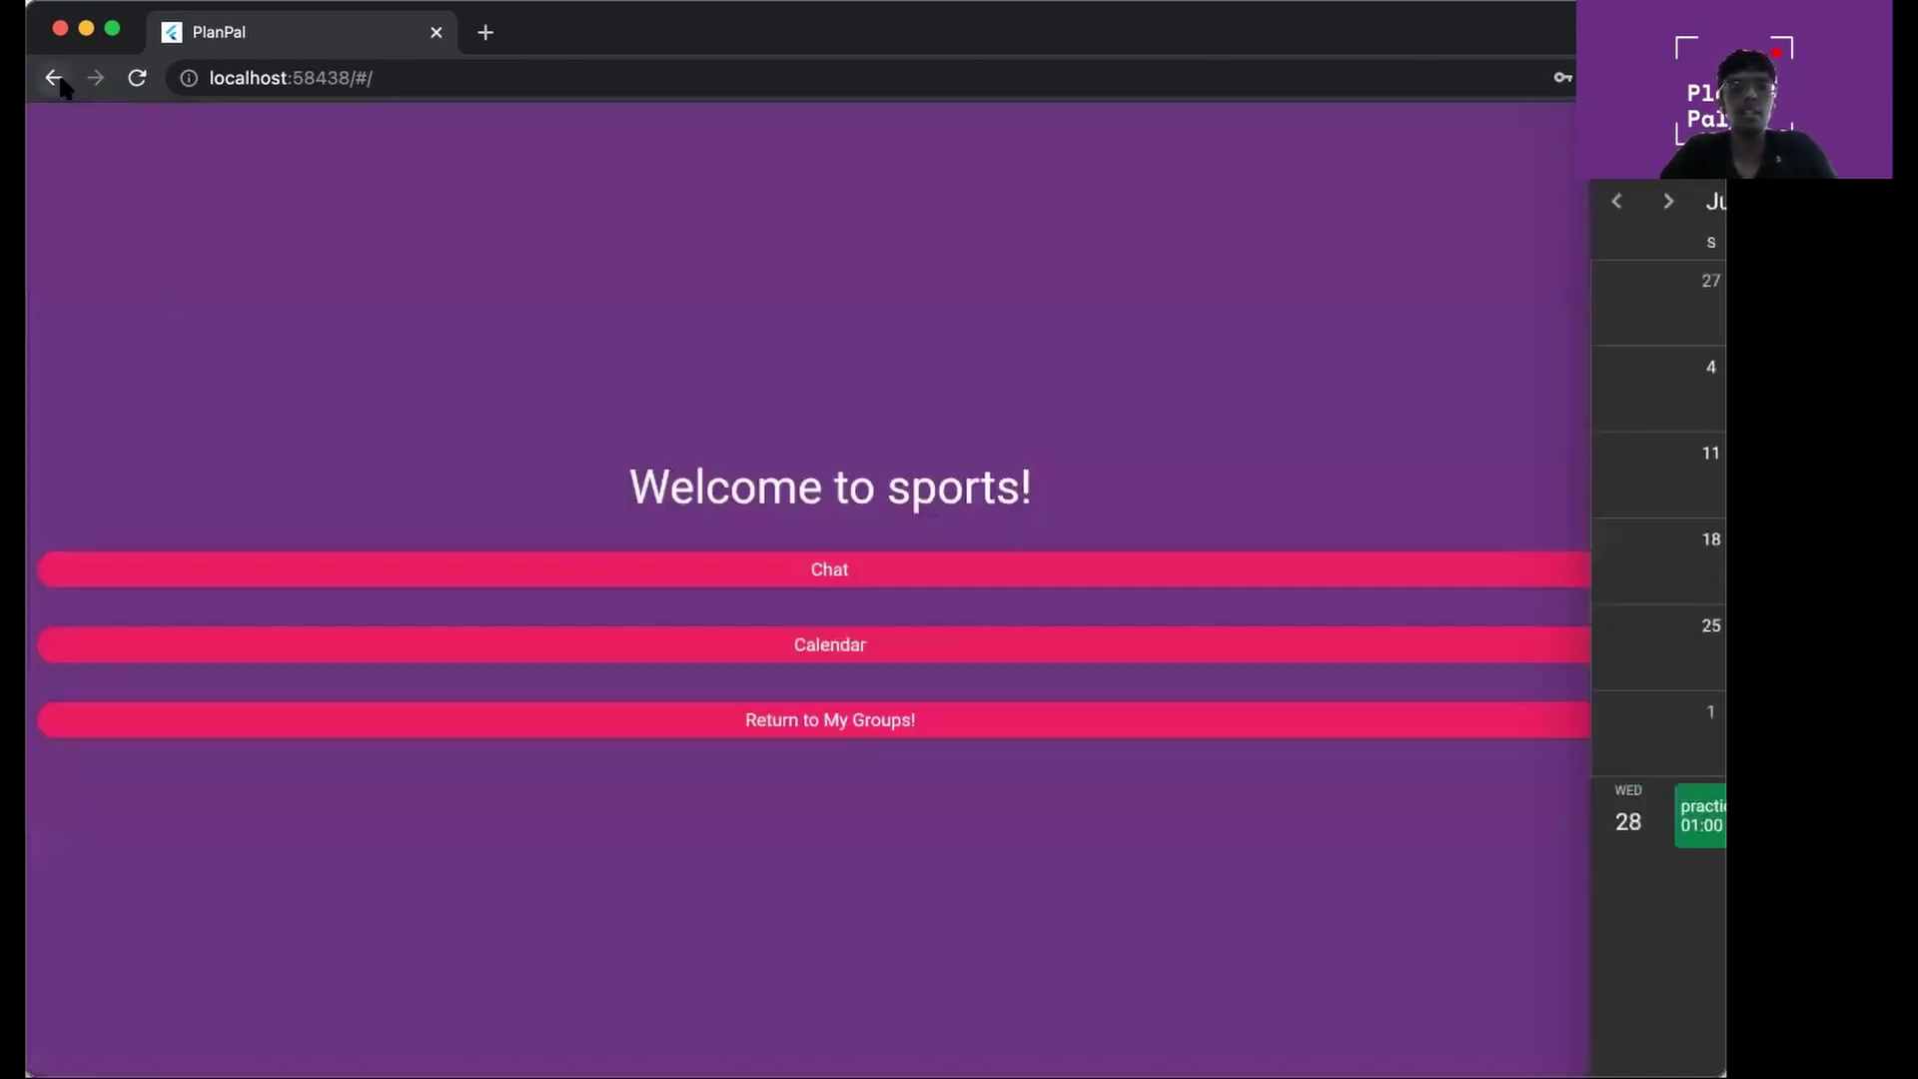
click(765, 720)
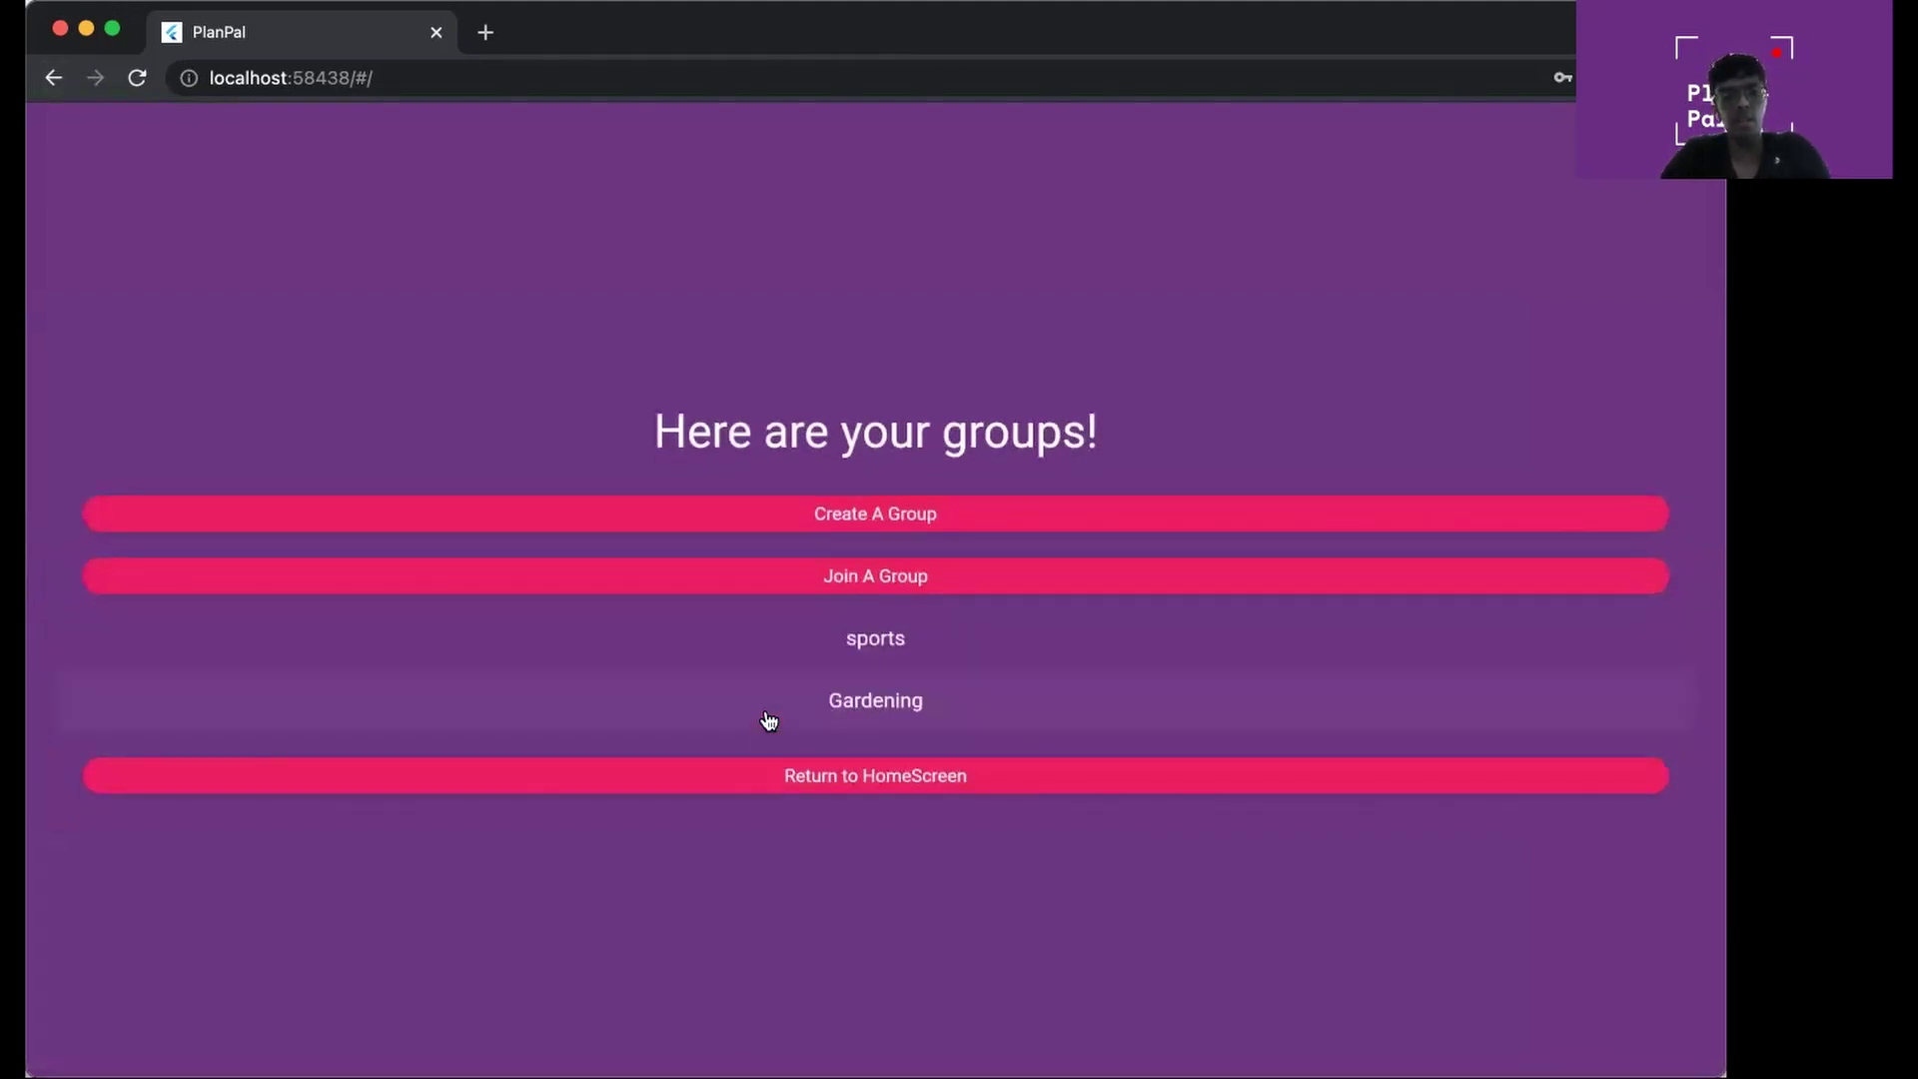
click(766, 722)
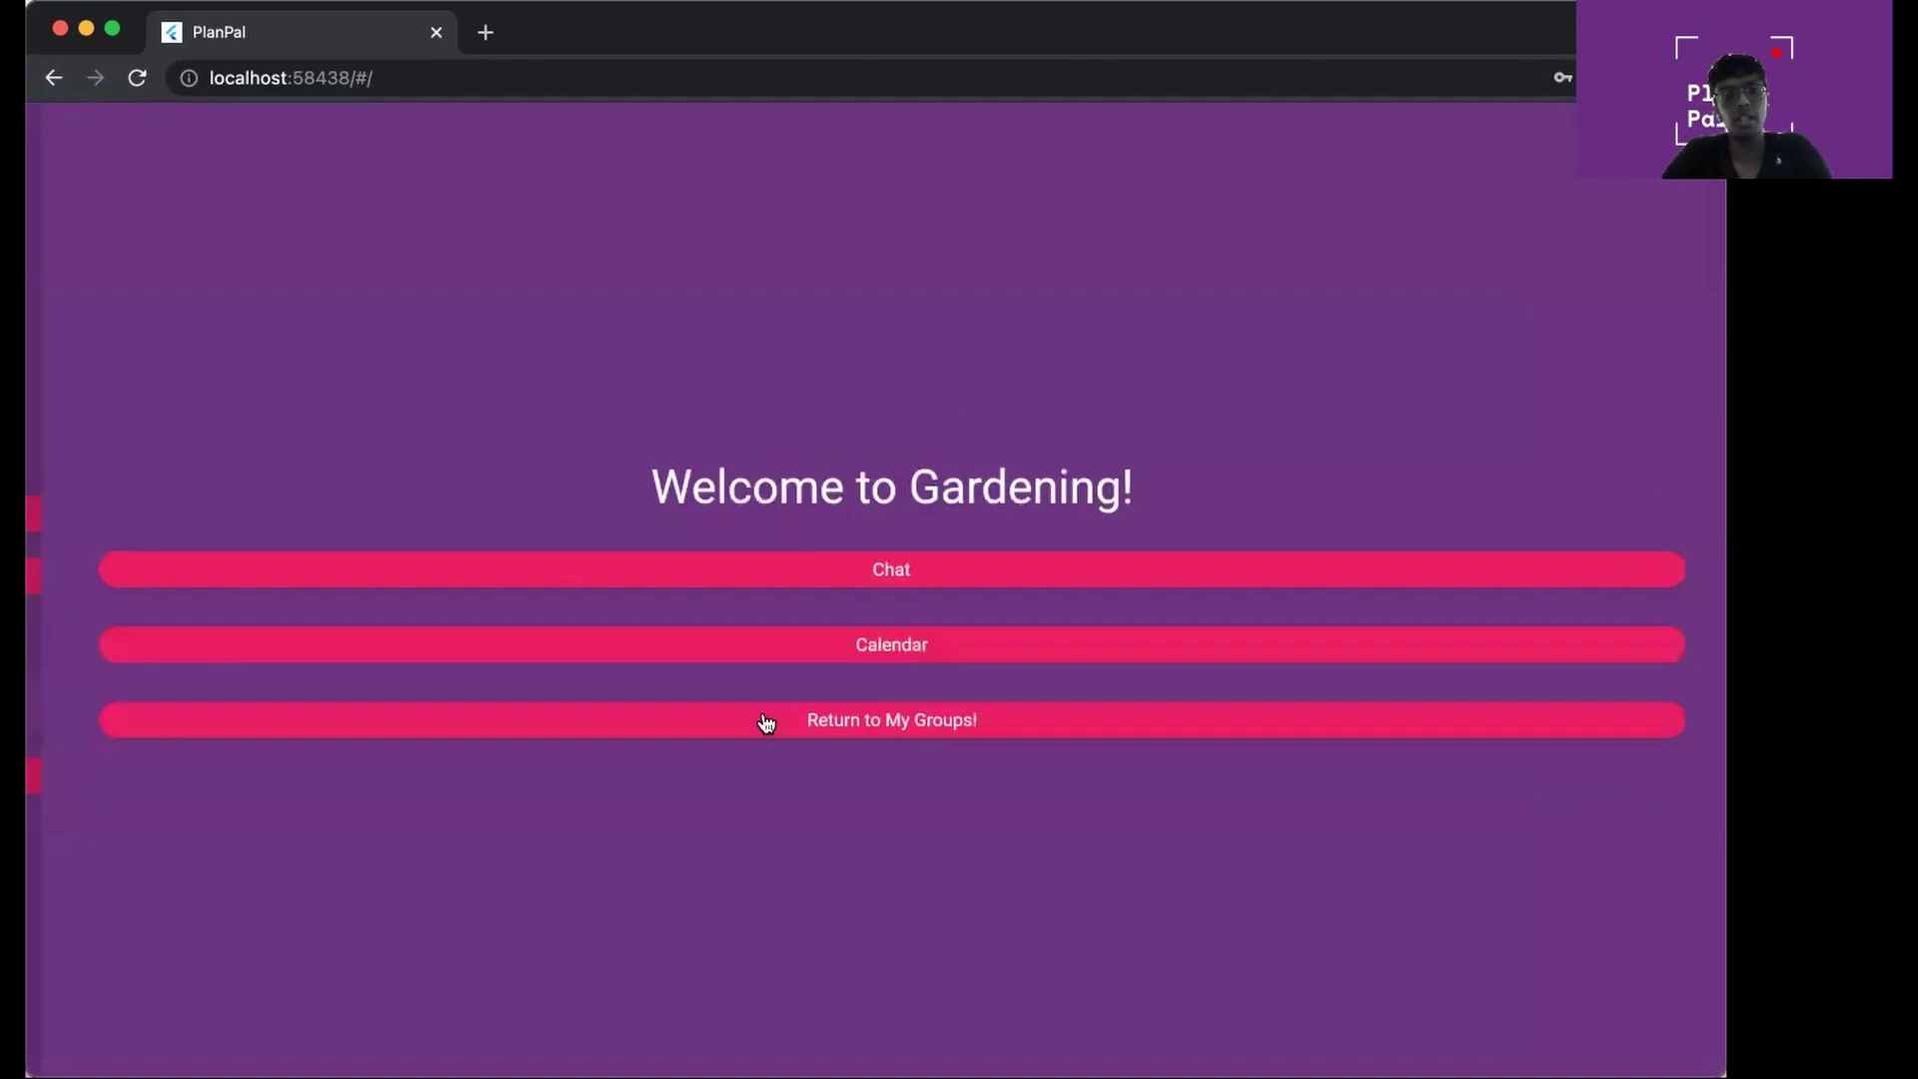
click(896, 572)
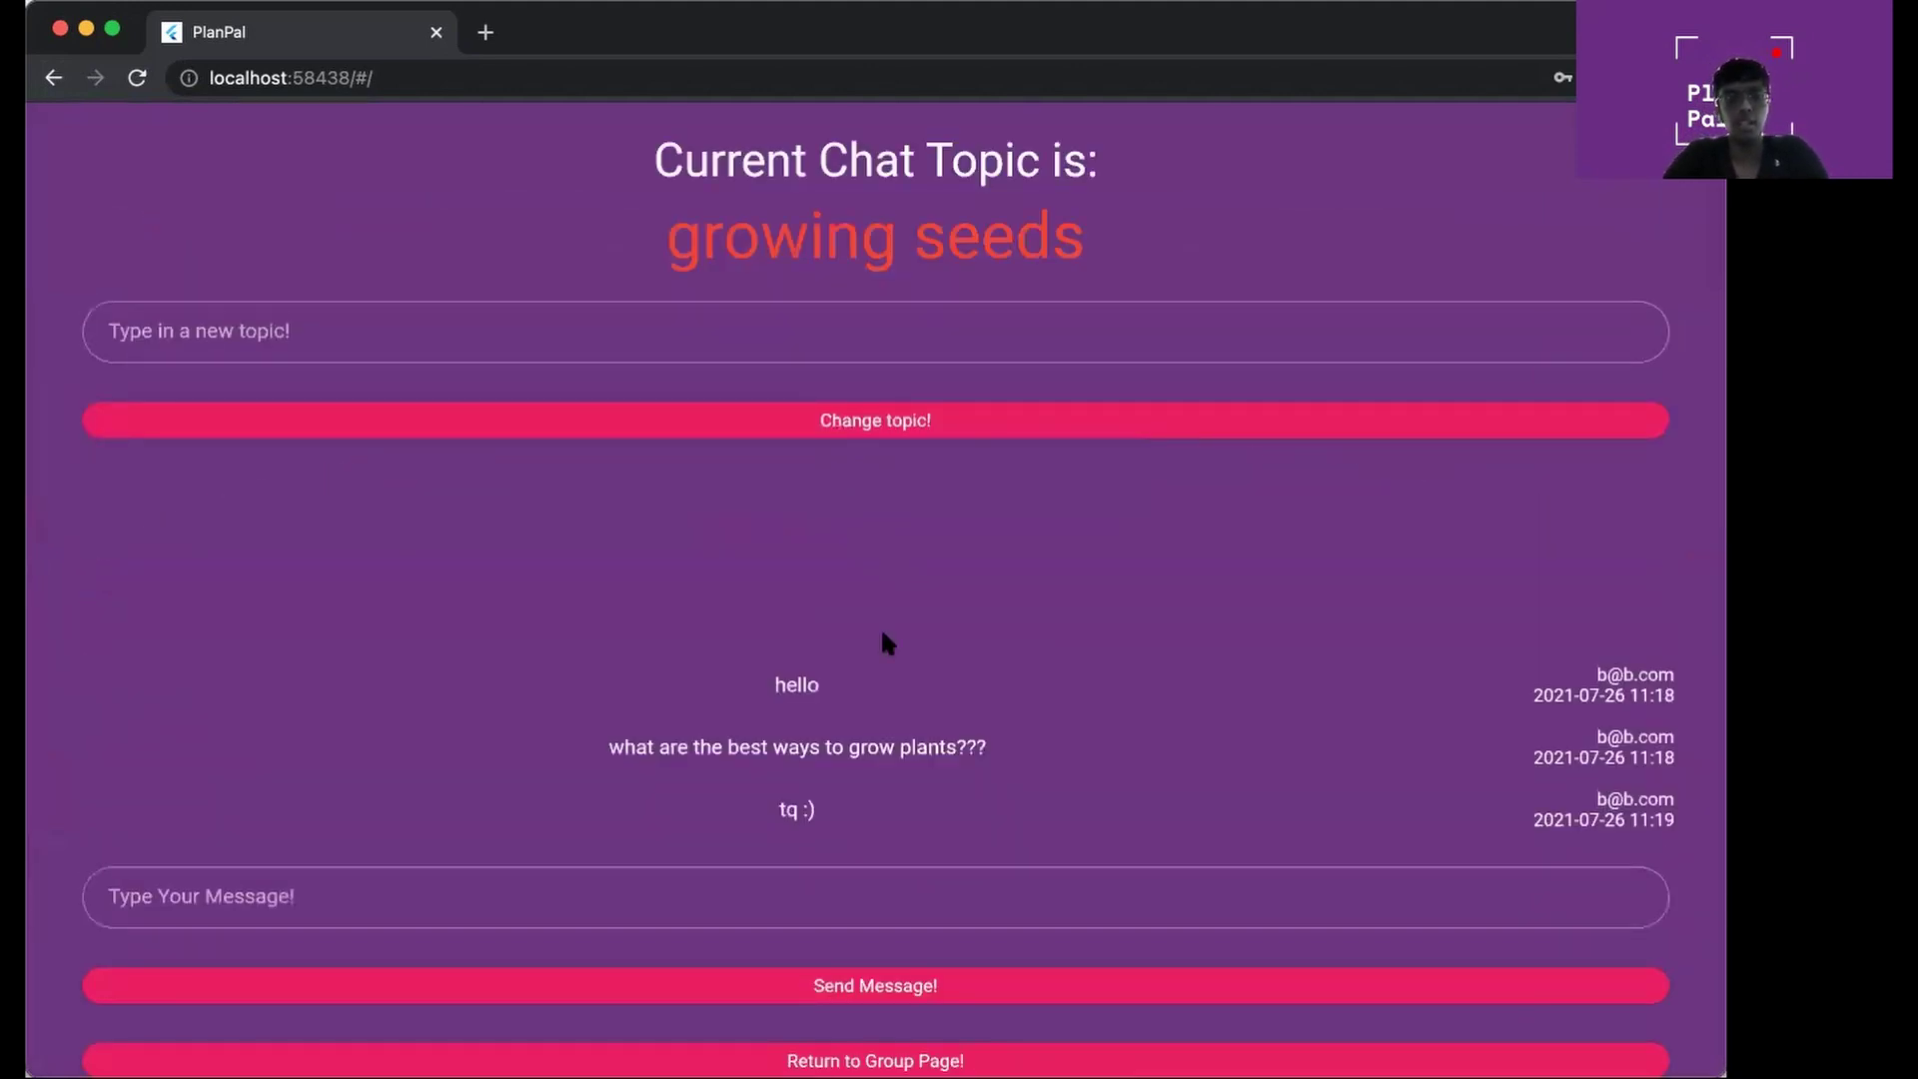
scroll(669, 193, down, 1)
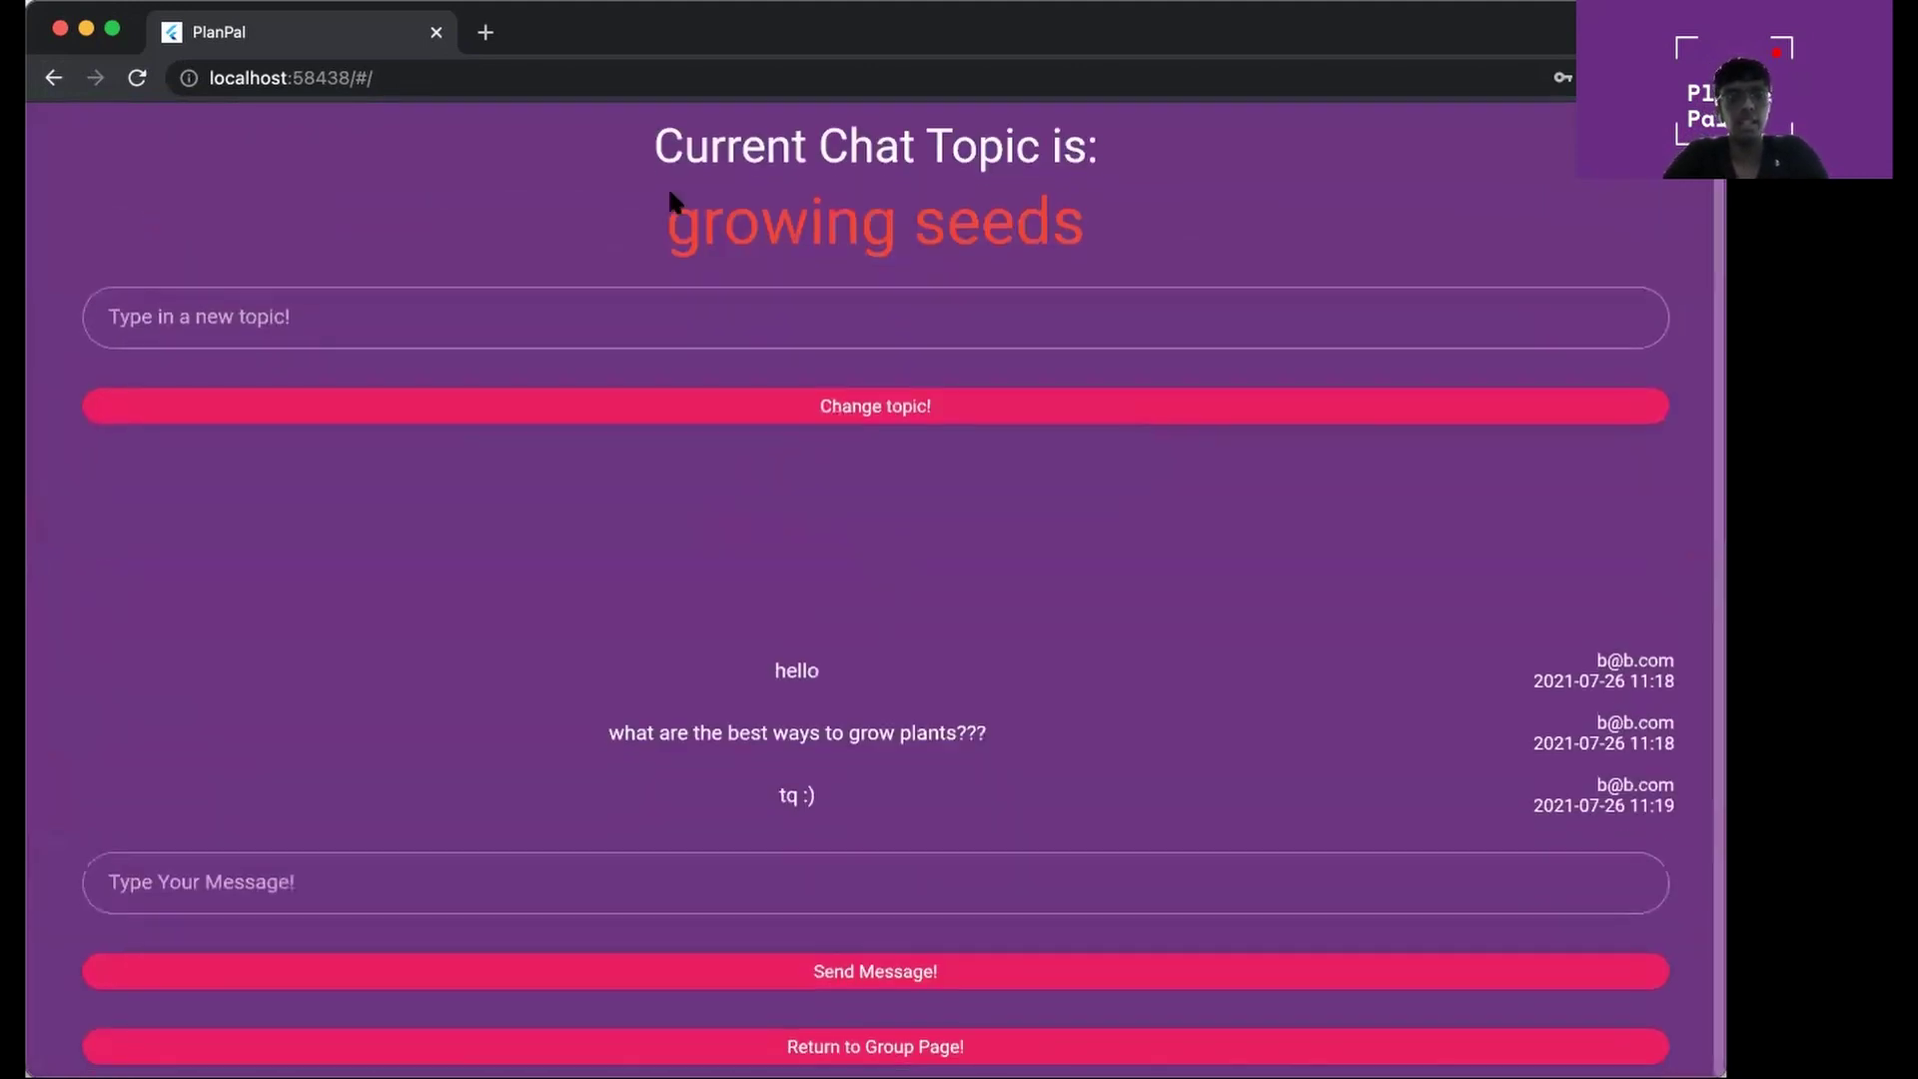
Post the chat messages 'work', 'byeeee' and 'im new to plants', and begin typing 'what'
click(586, 865)
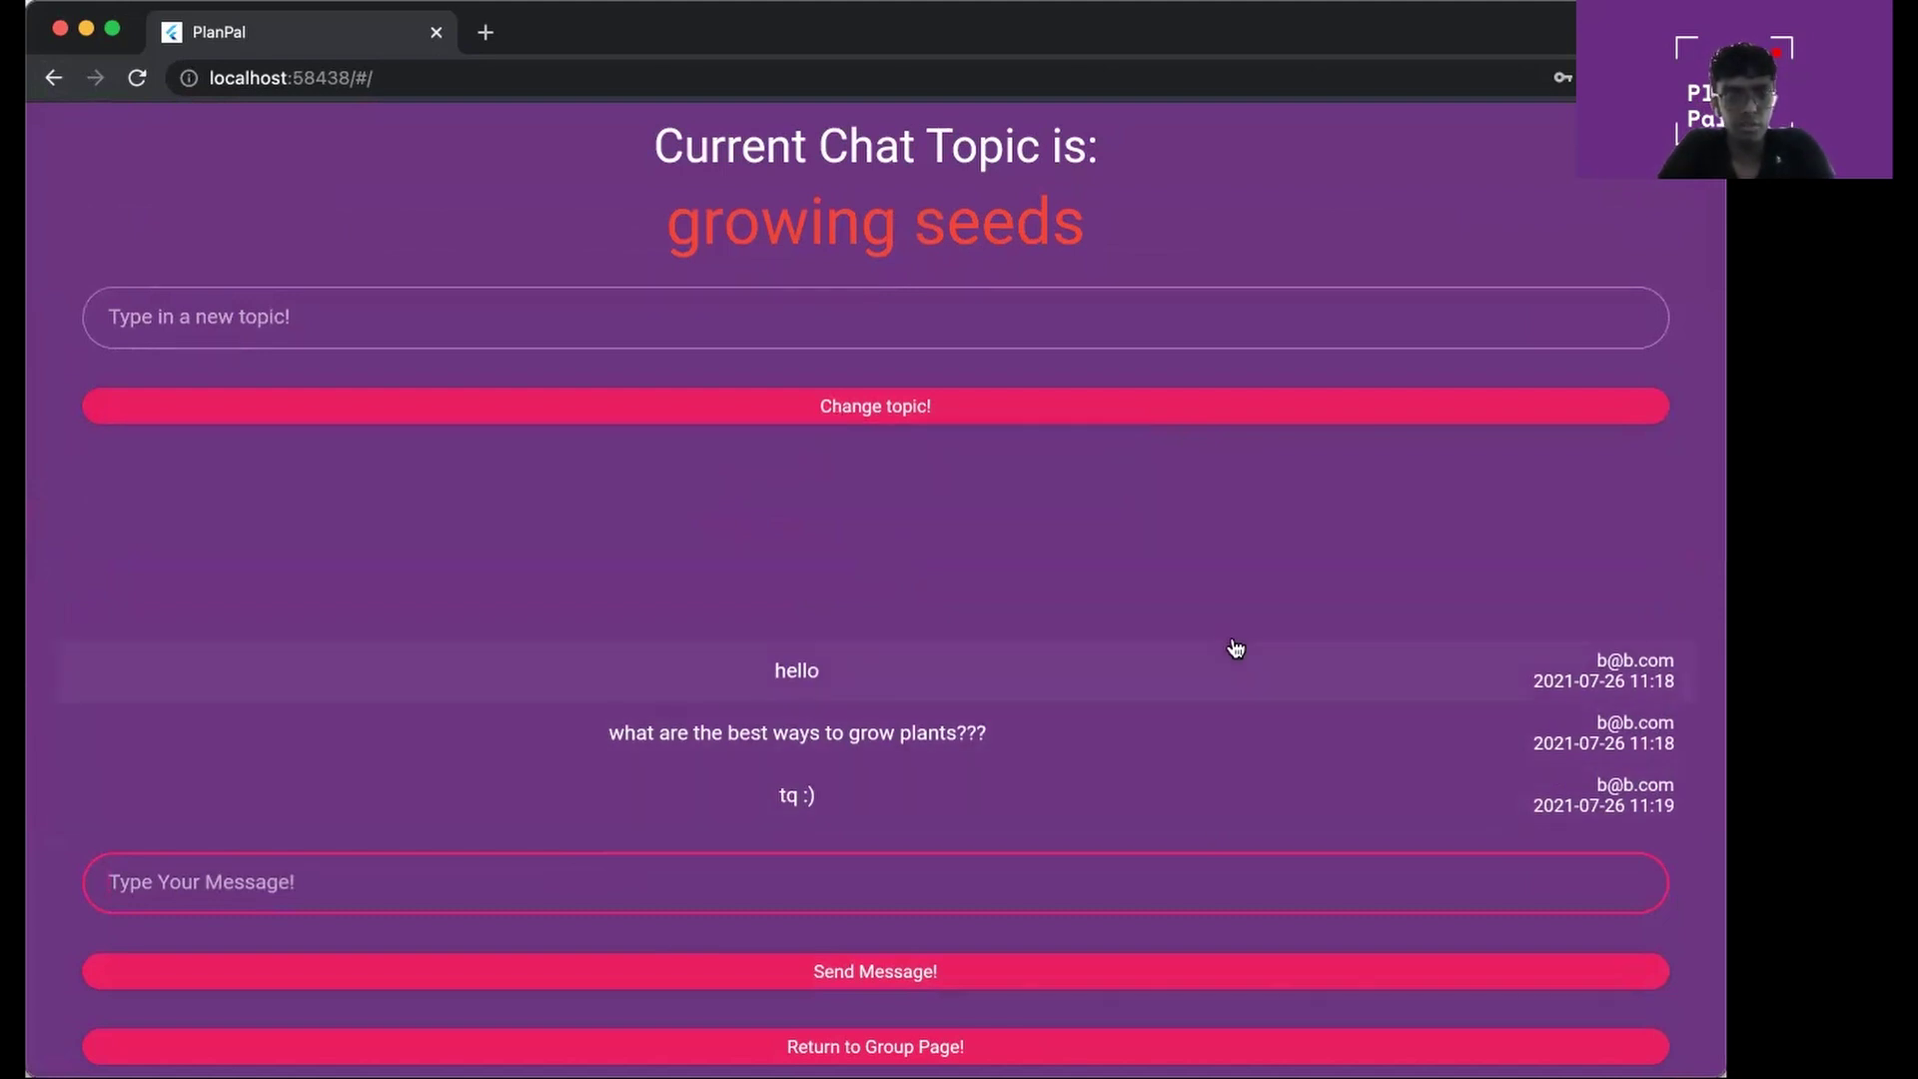
text(work)
key(Return)
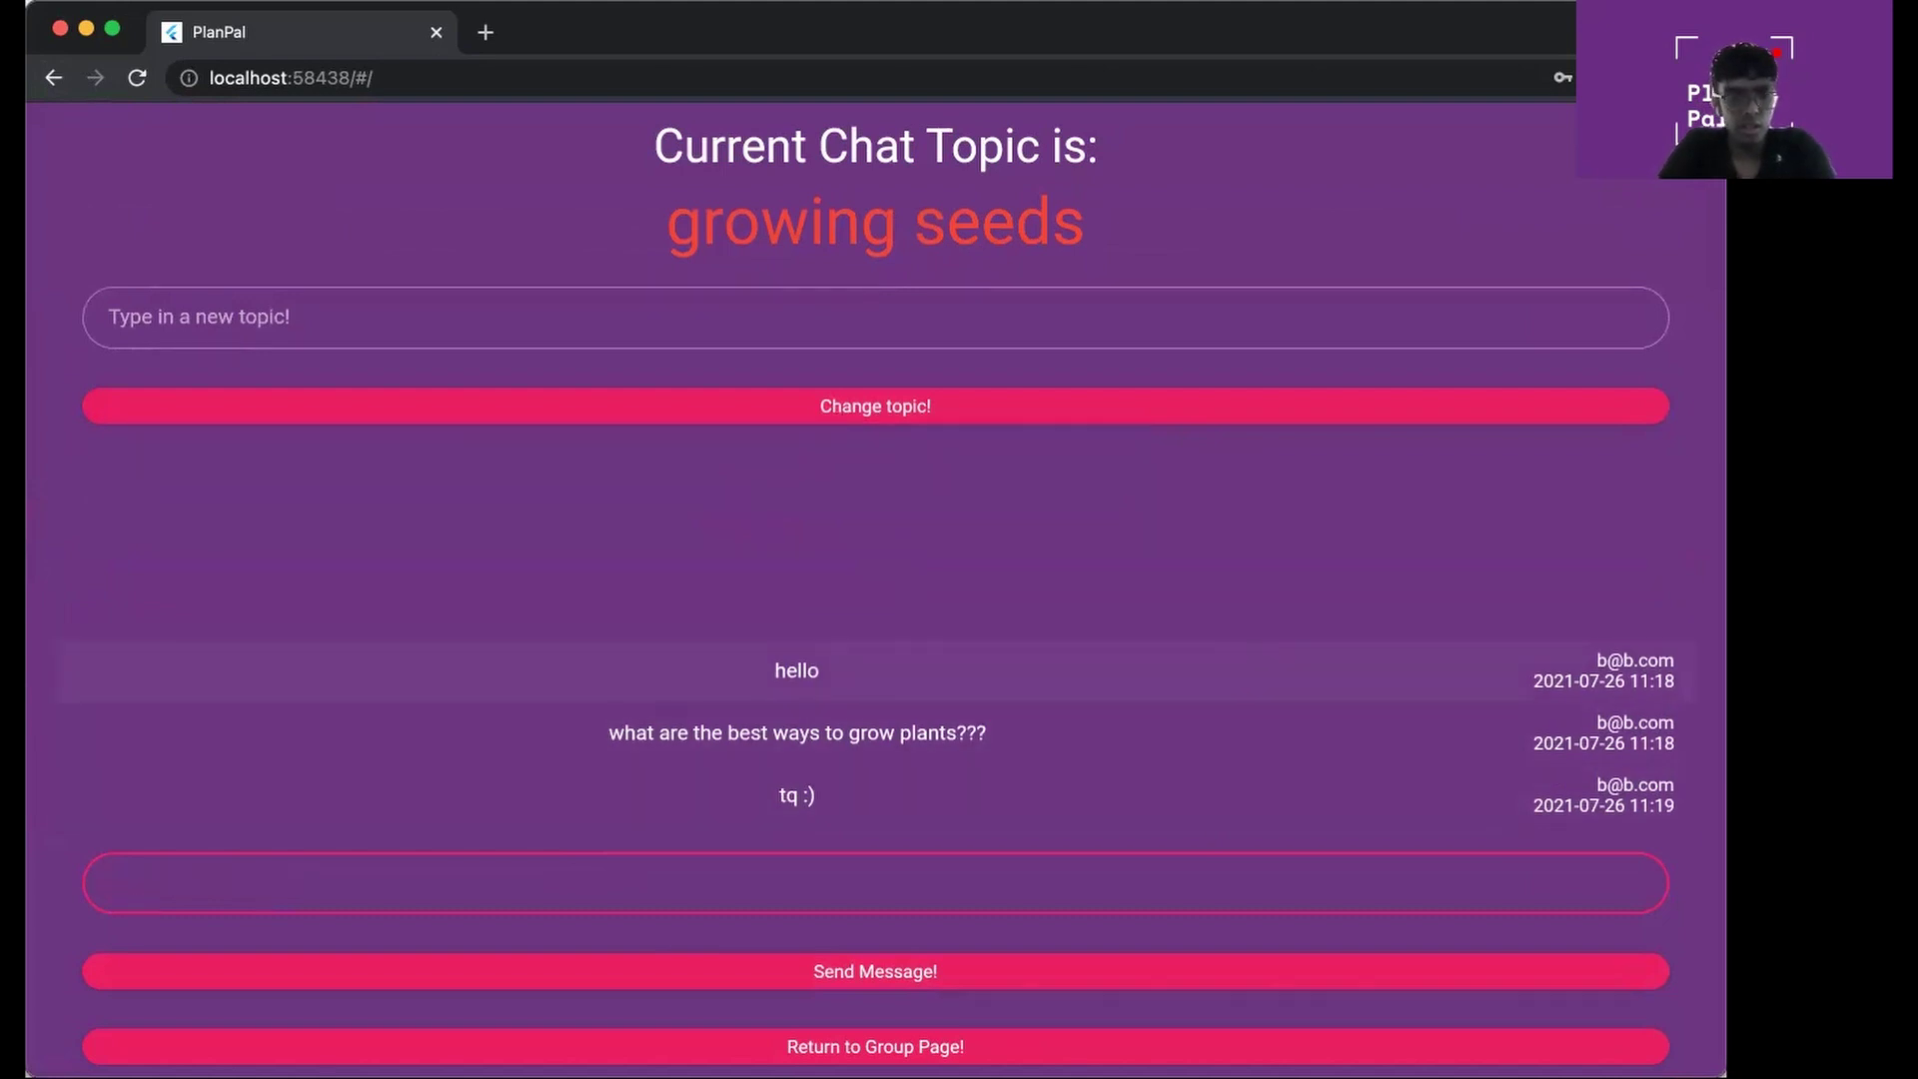
click(1203, 872)
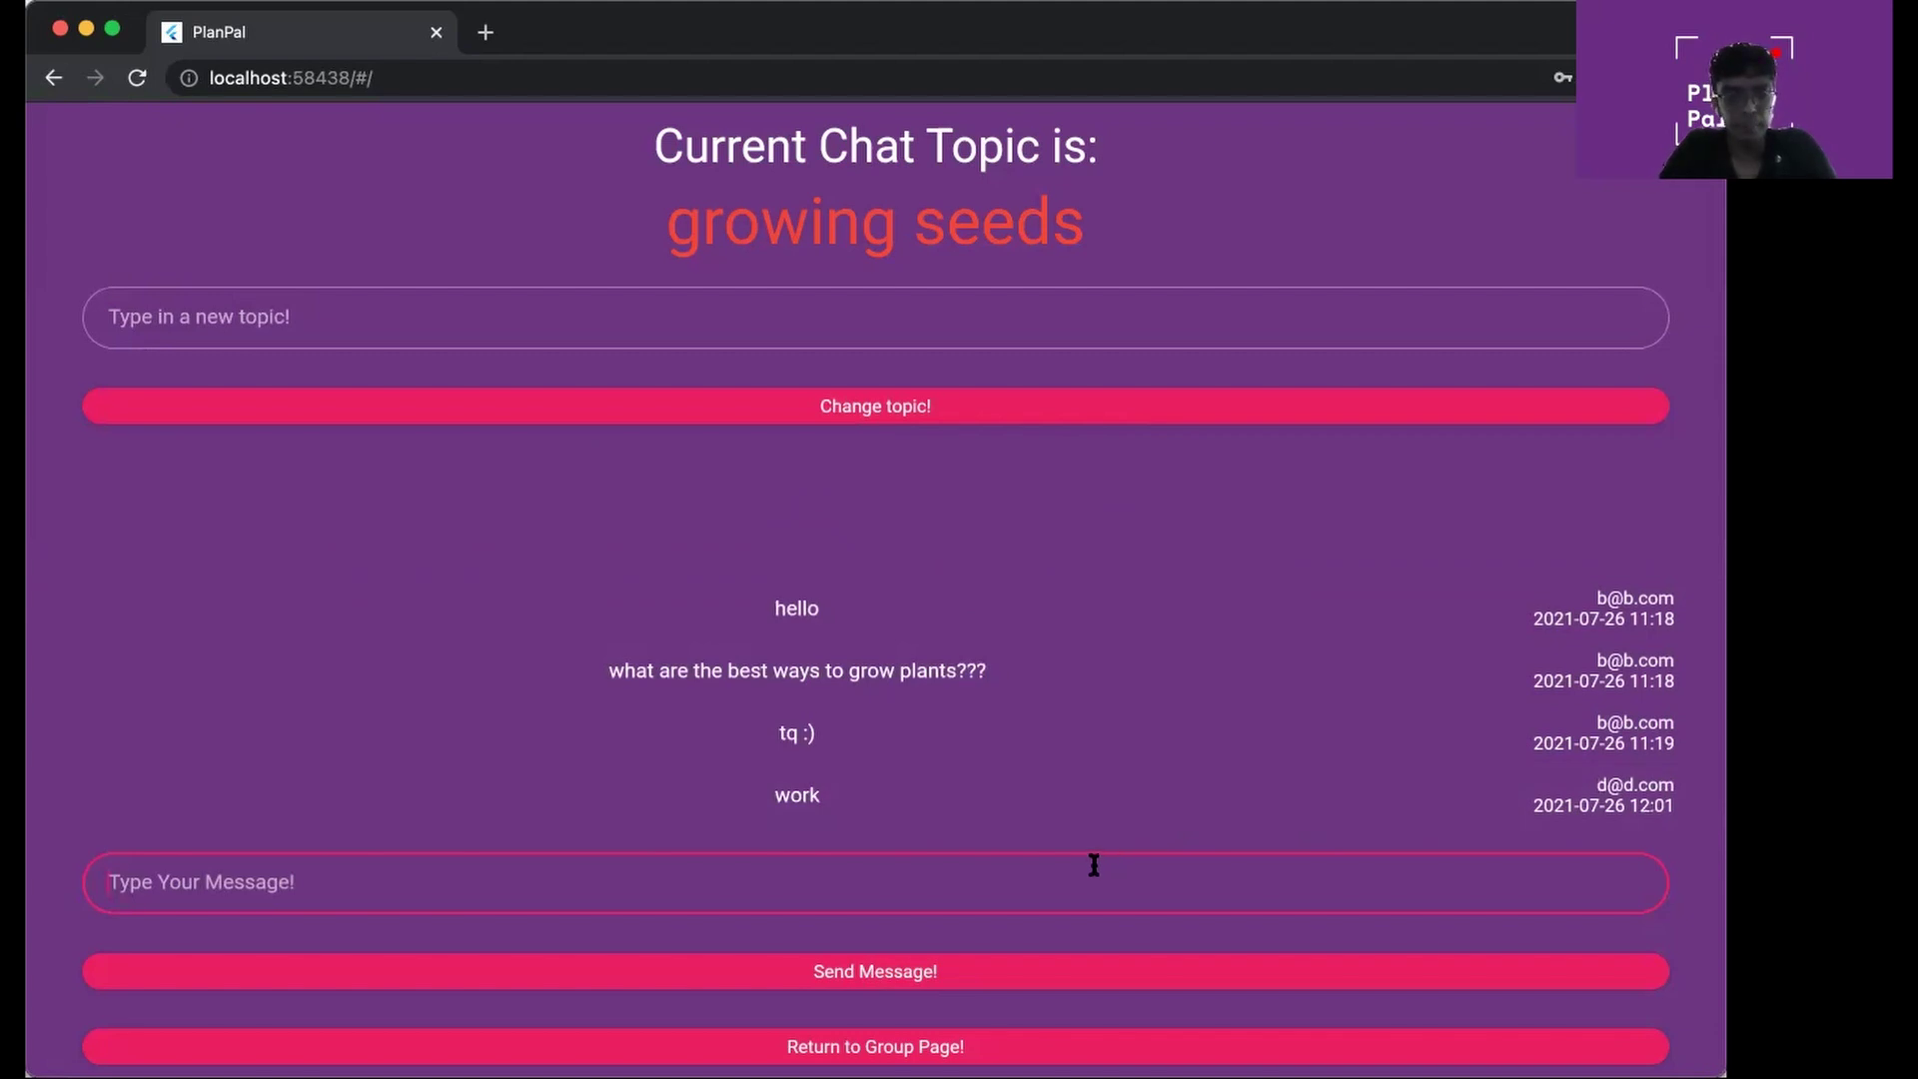
text(b)
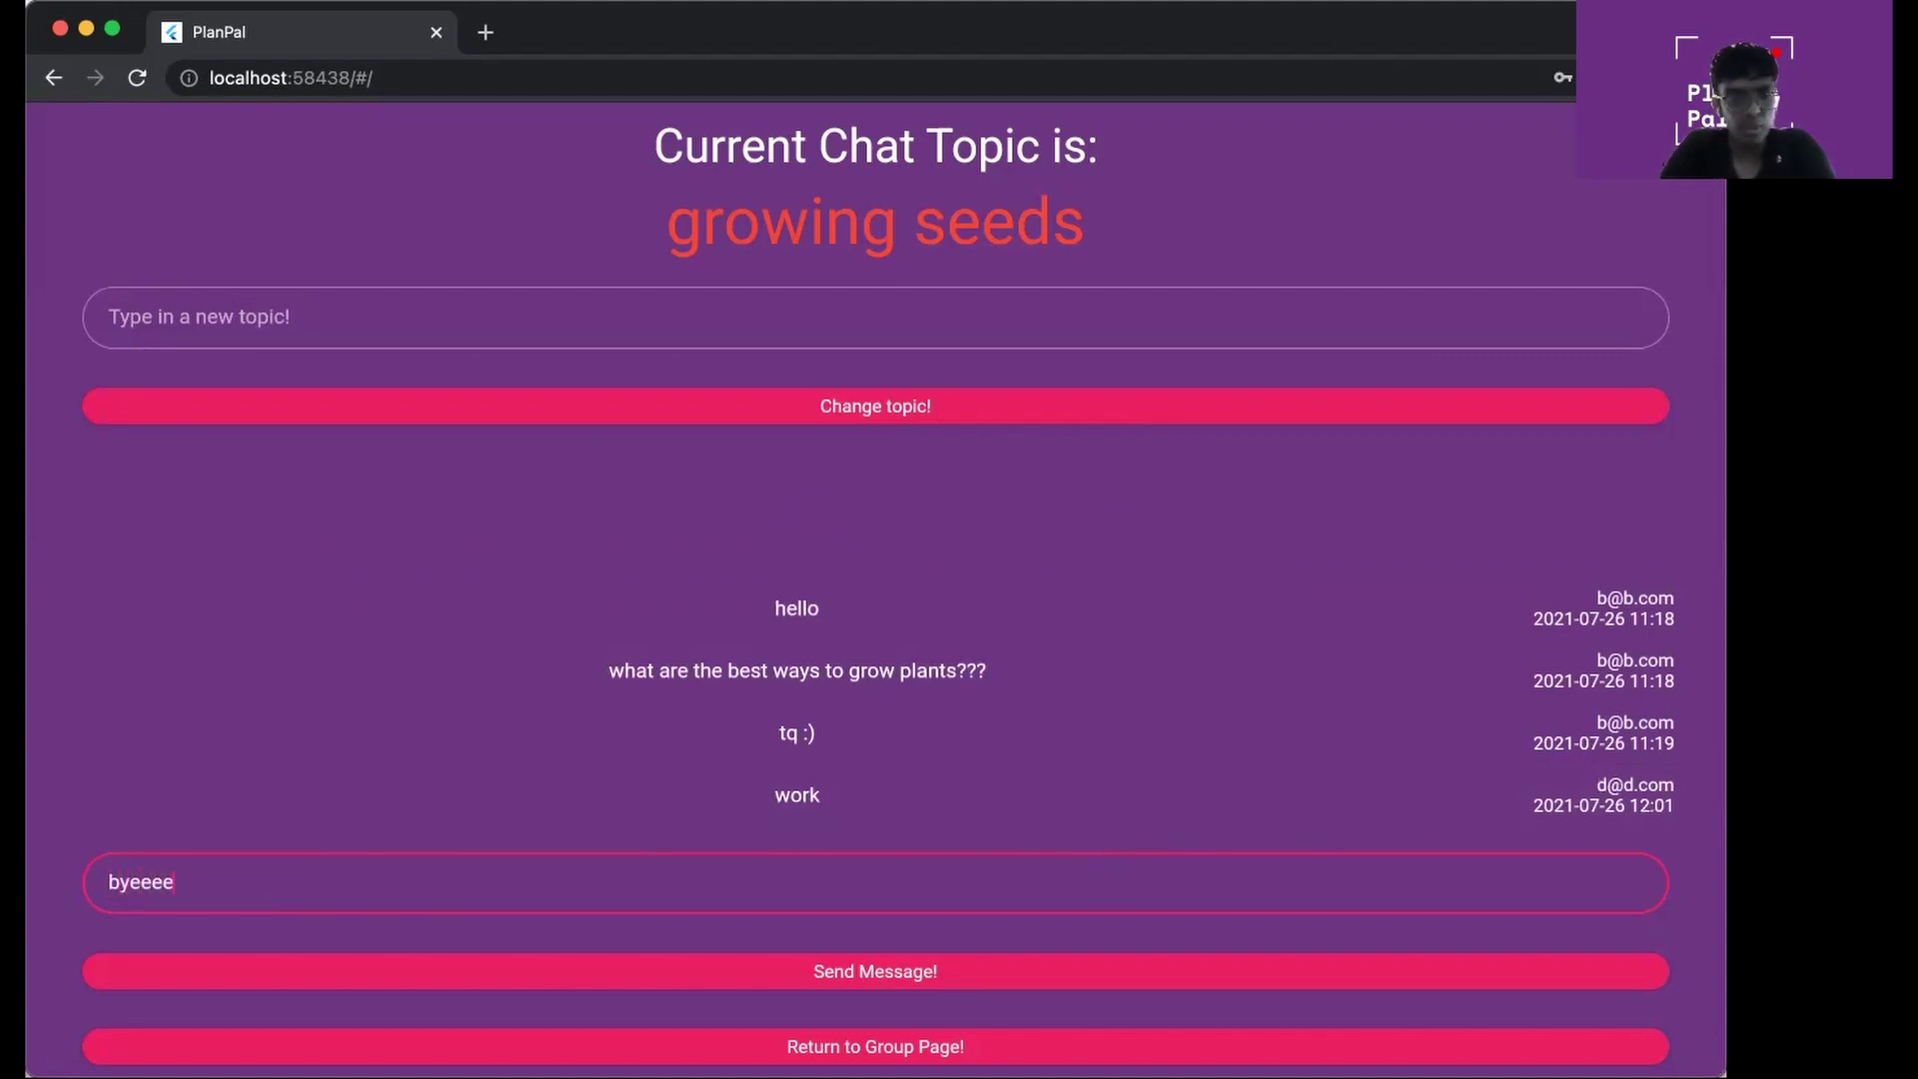
text(yeeee)
key(Return)
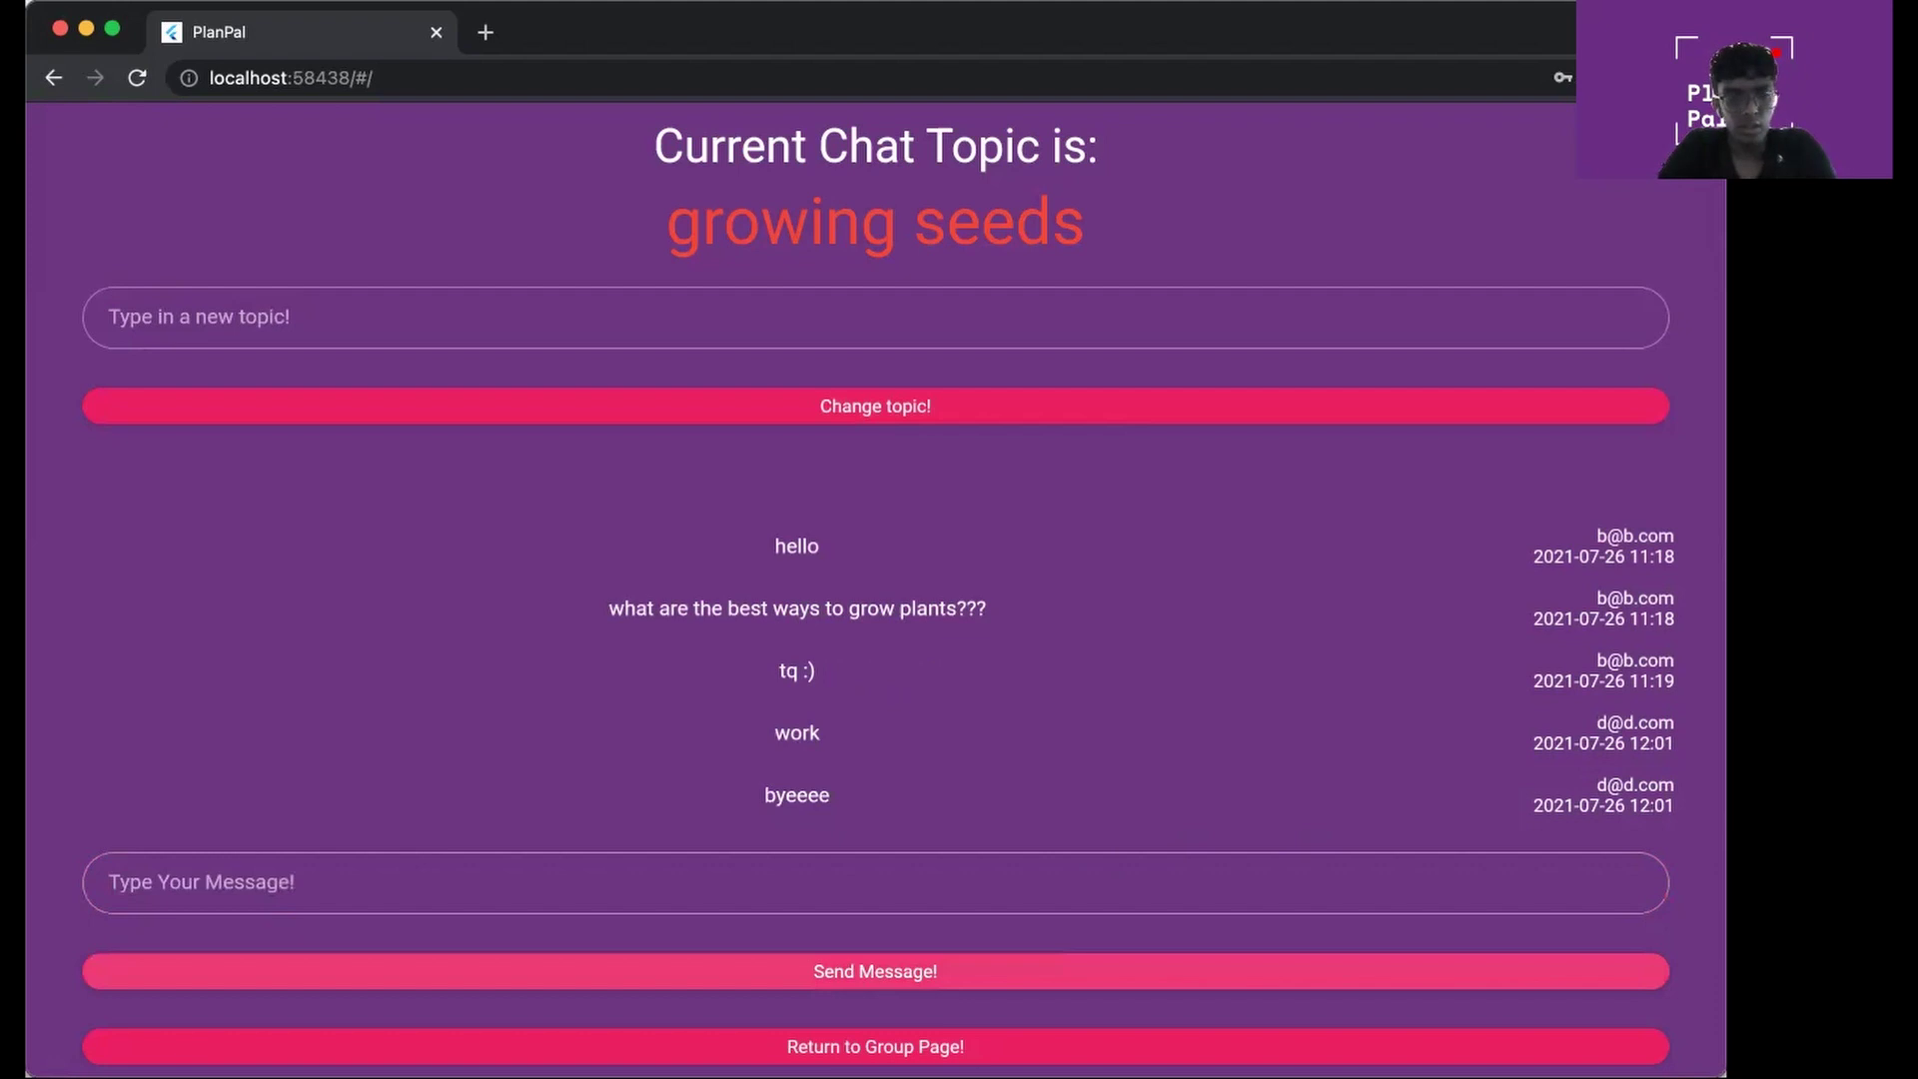
click(1037, 891)
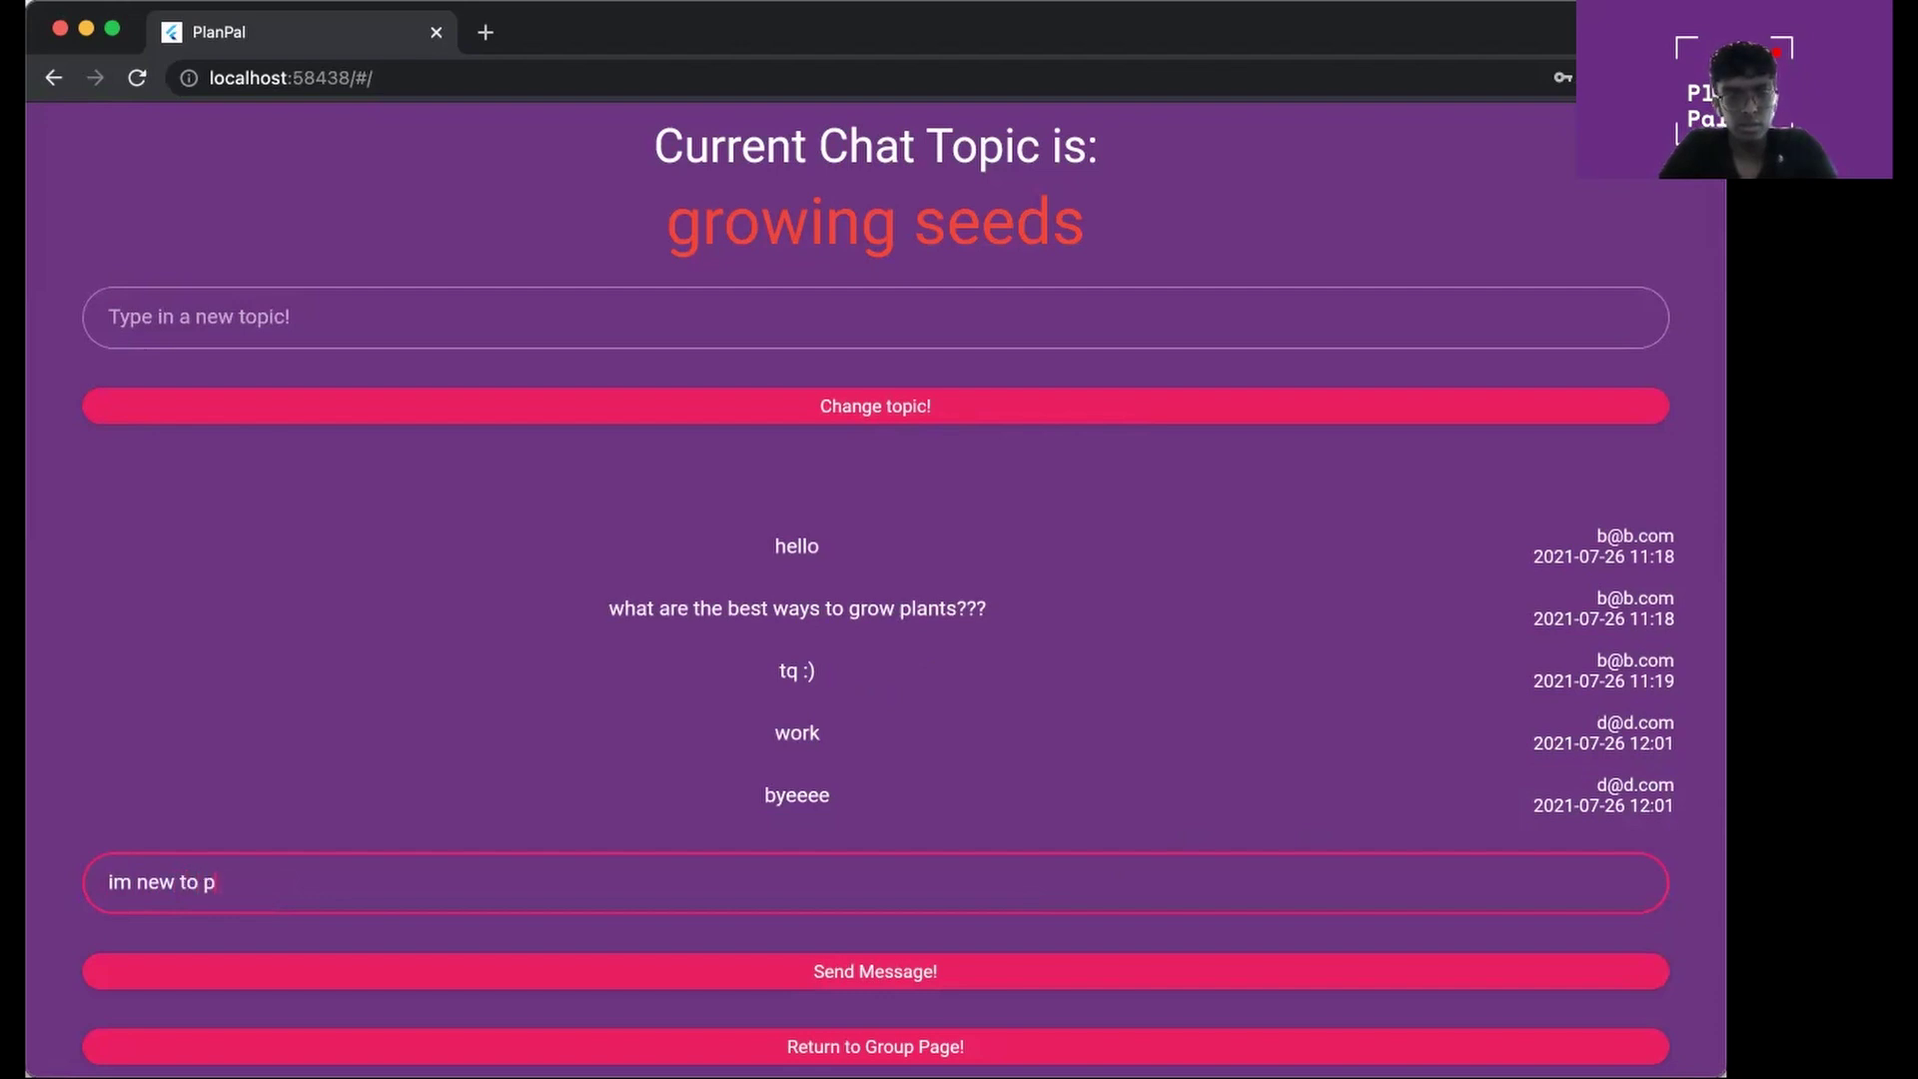
key(Return)
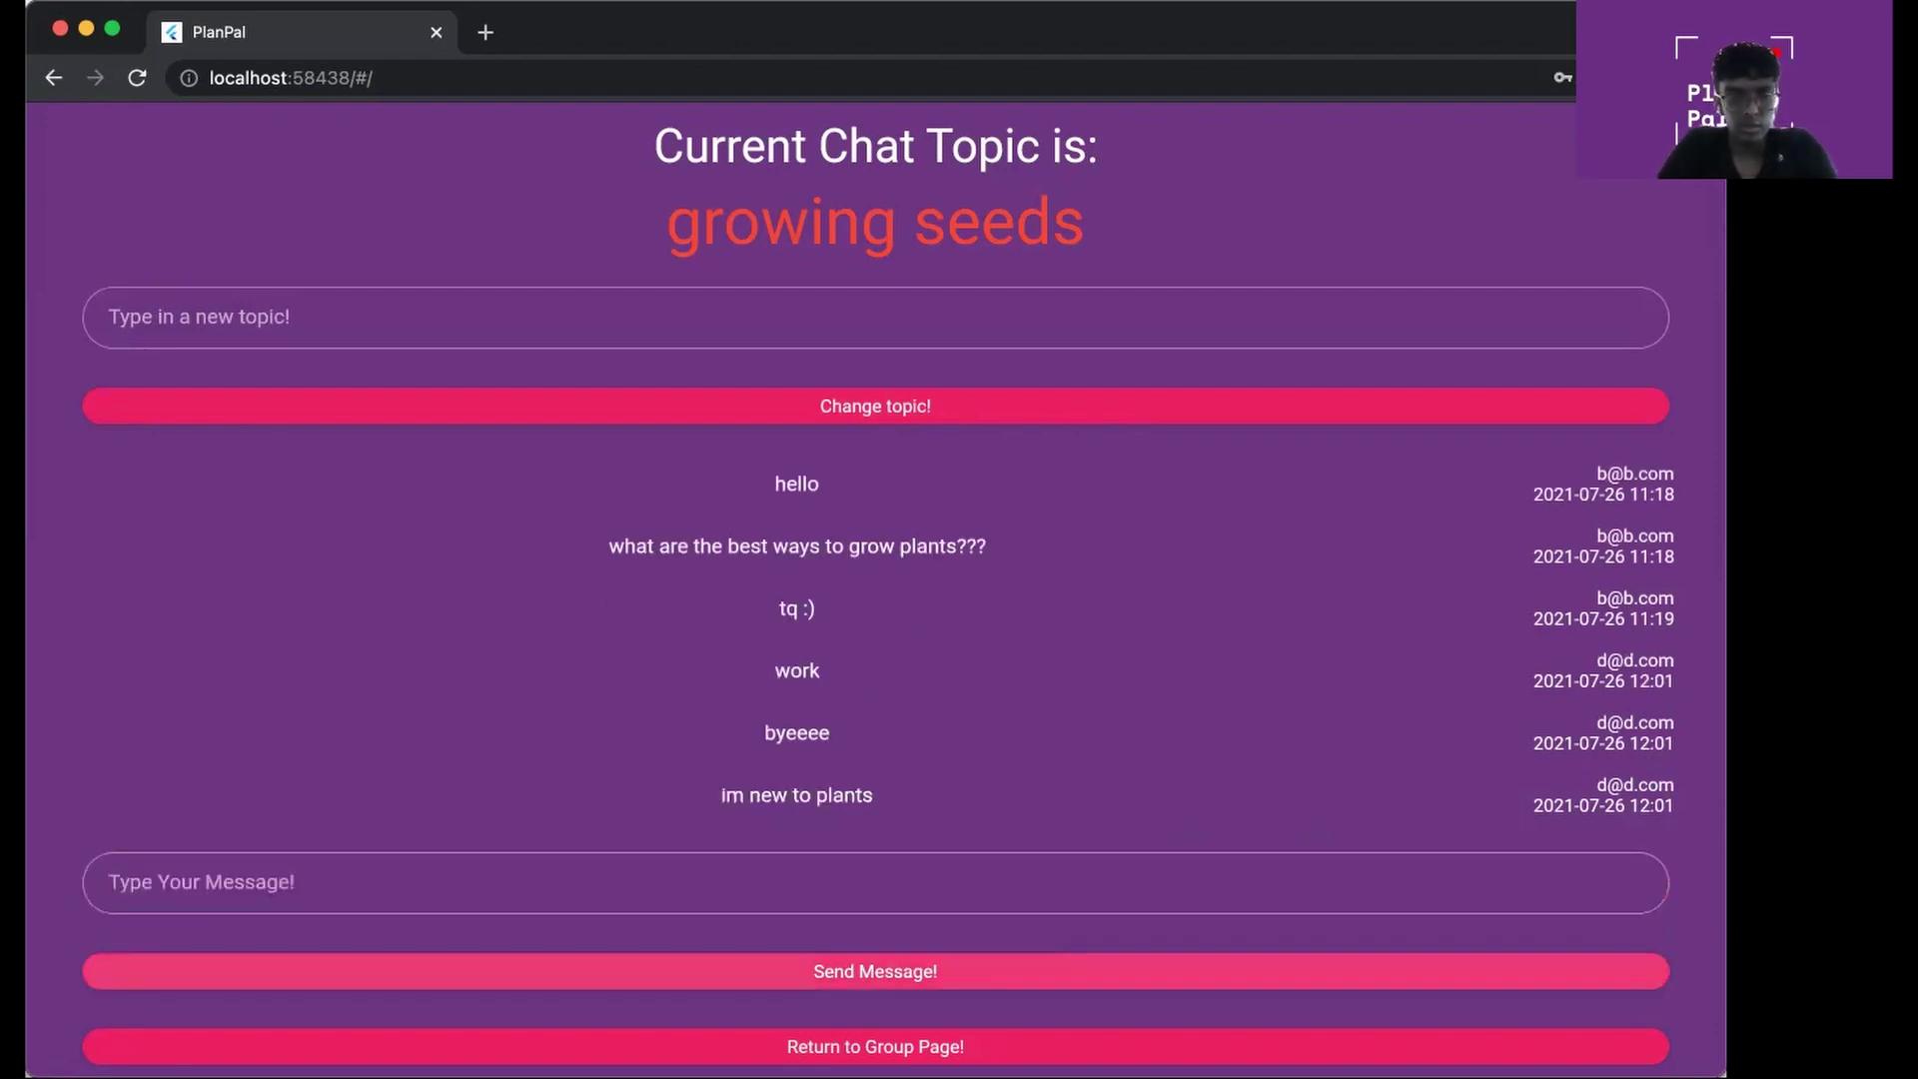
click(967, 897)
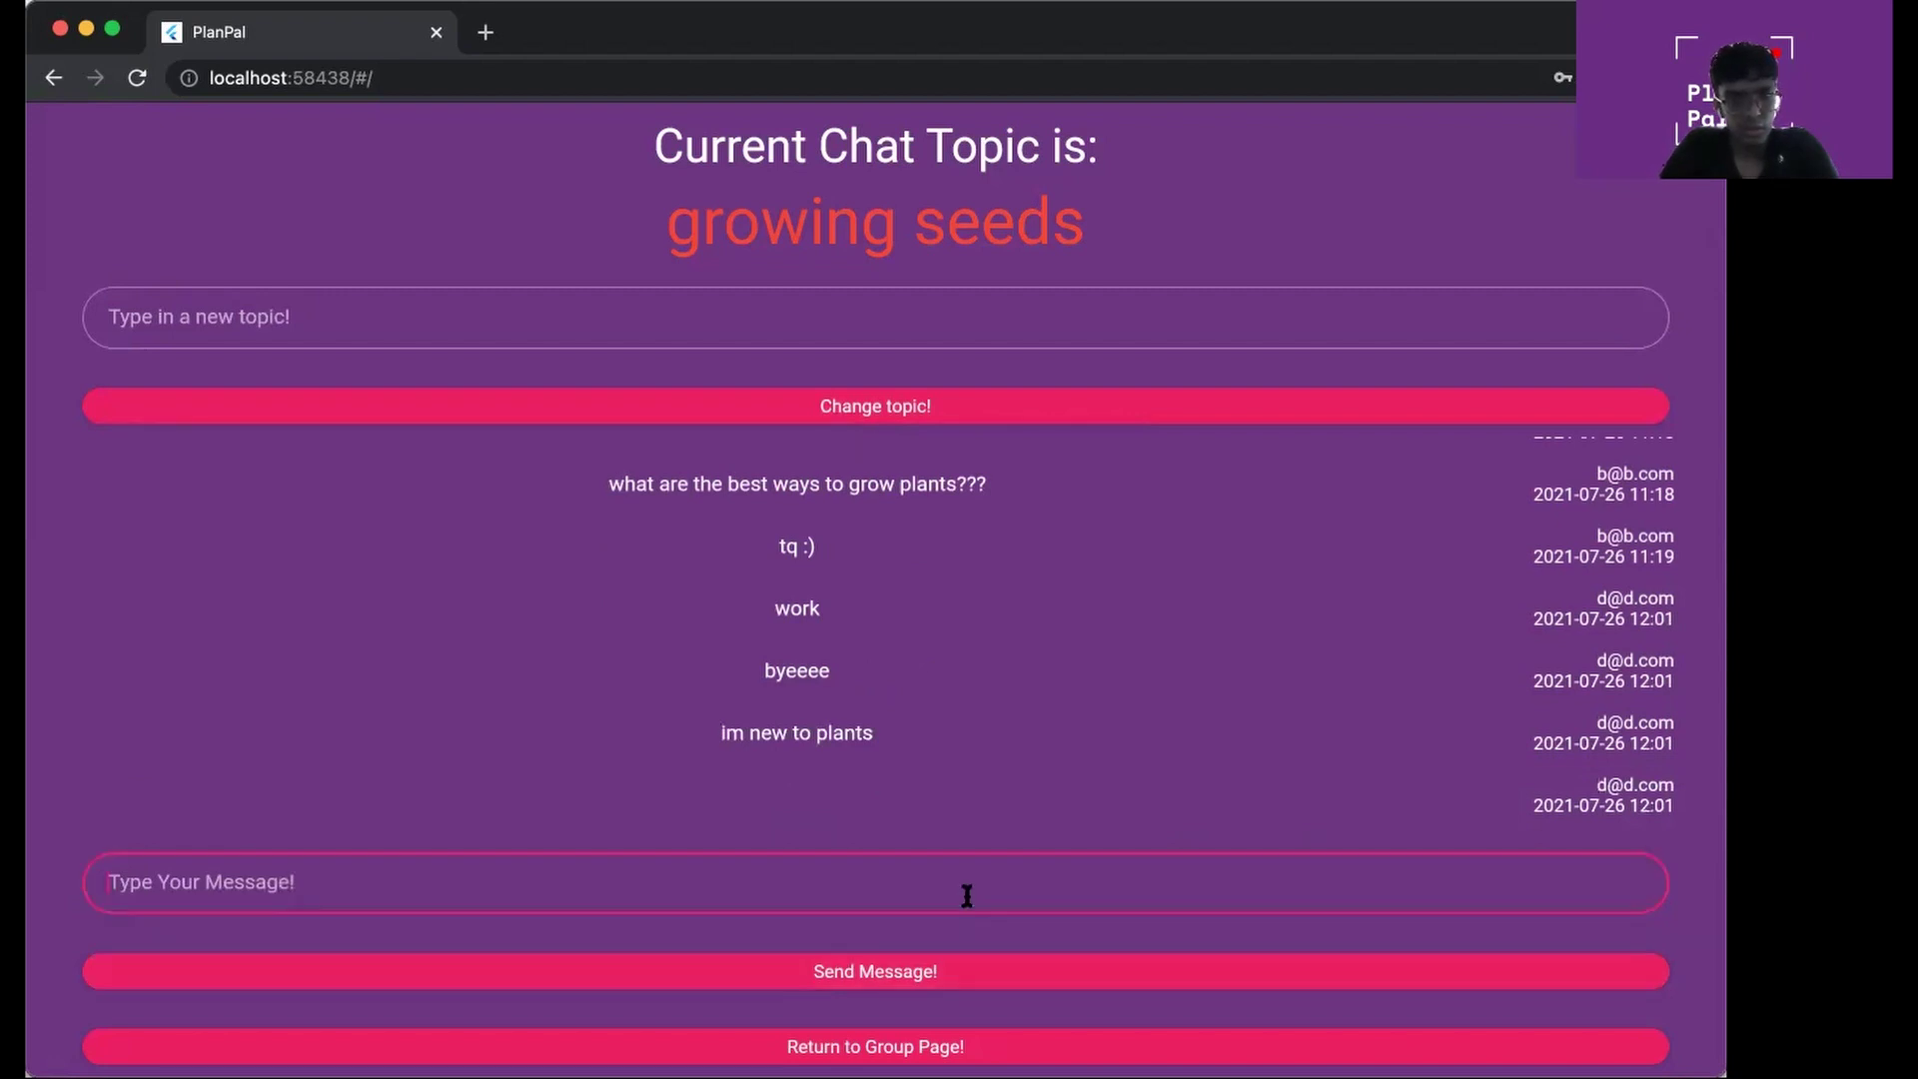
text(what seeds are best???)
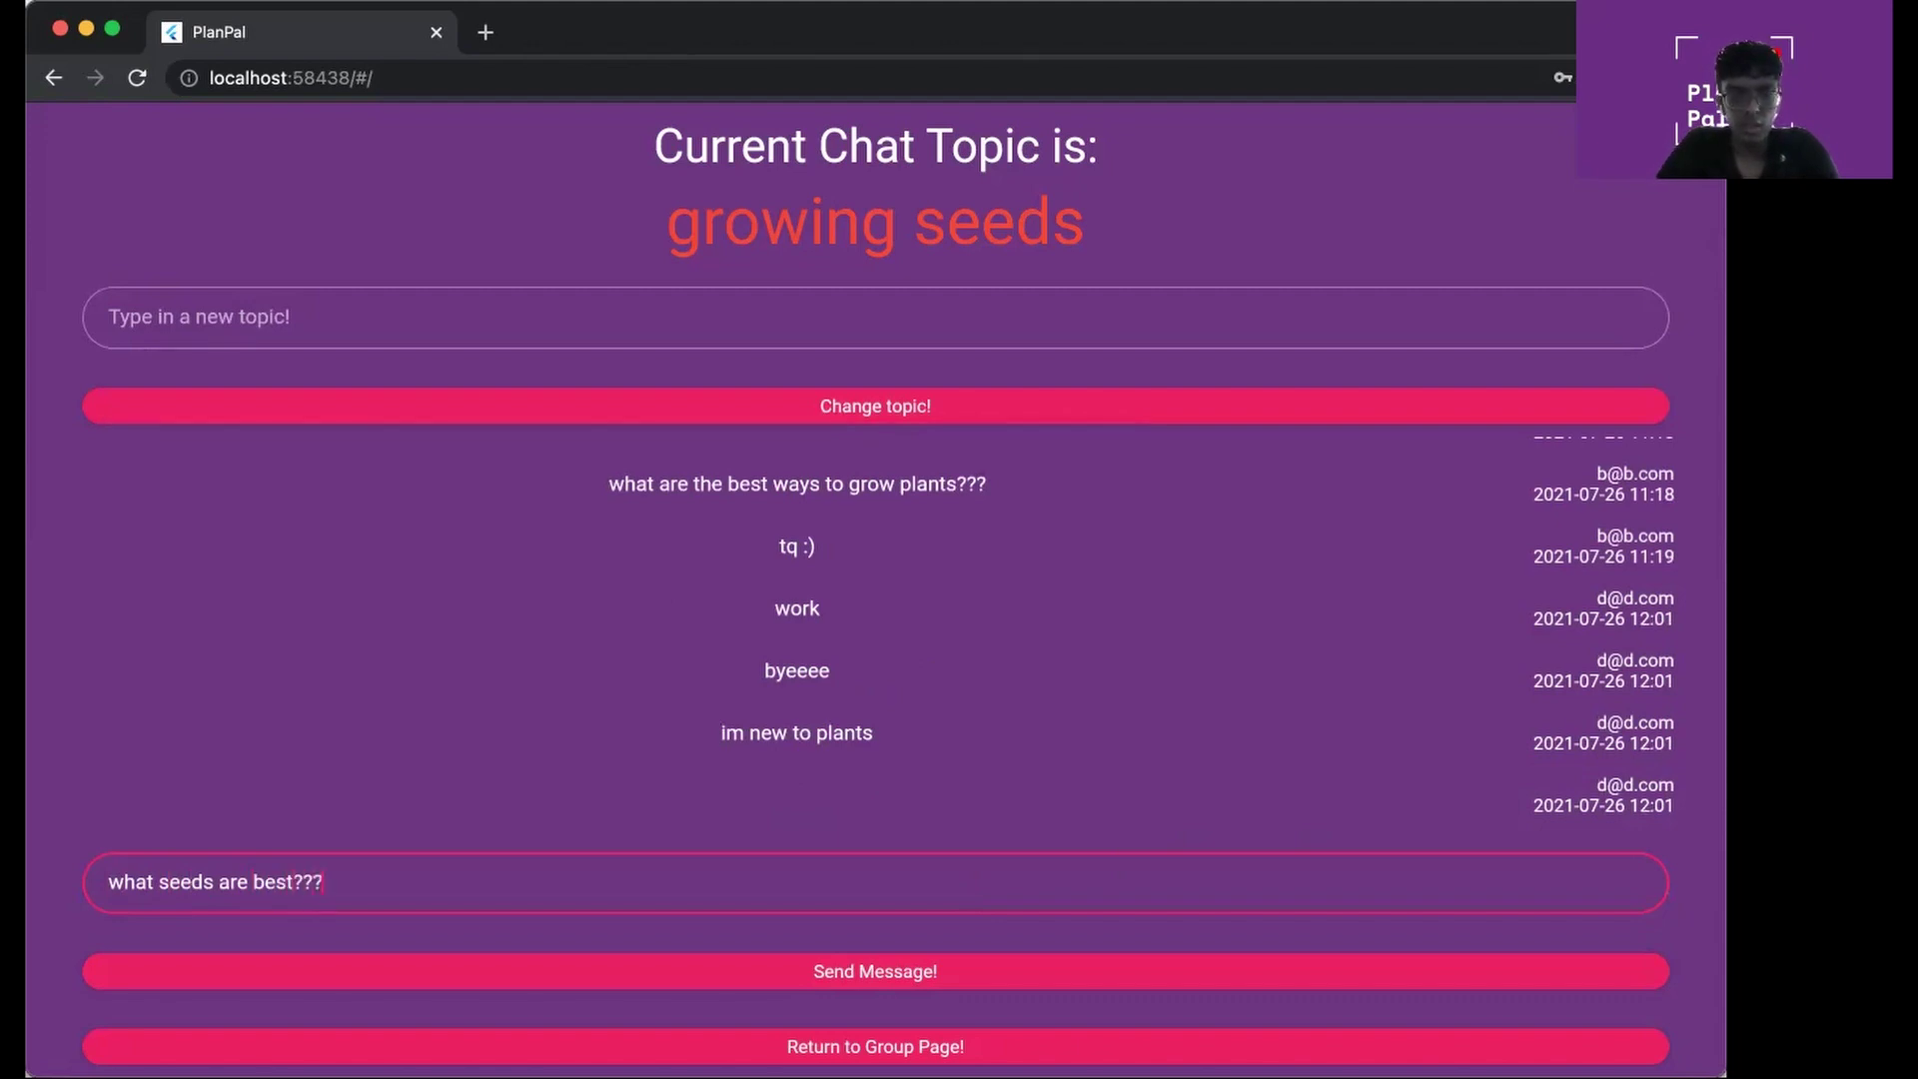
Send the message 'what seeds are best???' and scroll through the Gardening chat
key(Return)
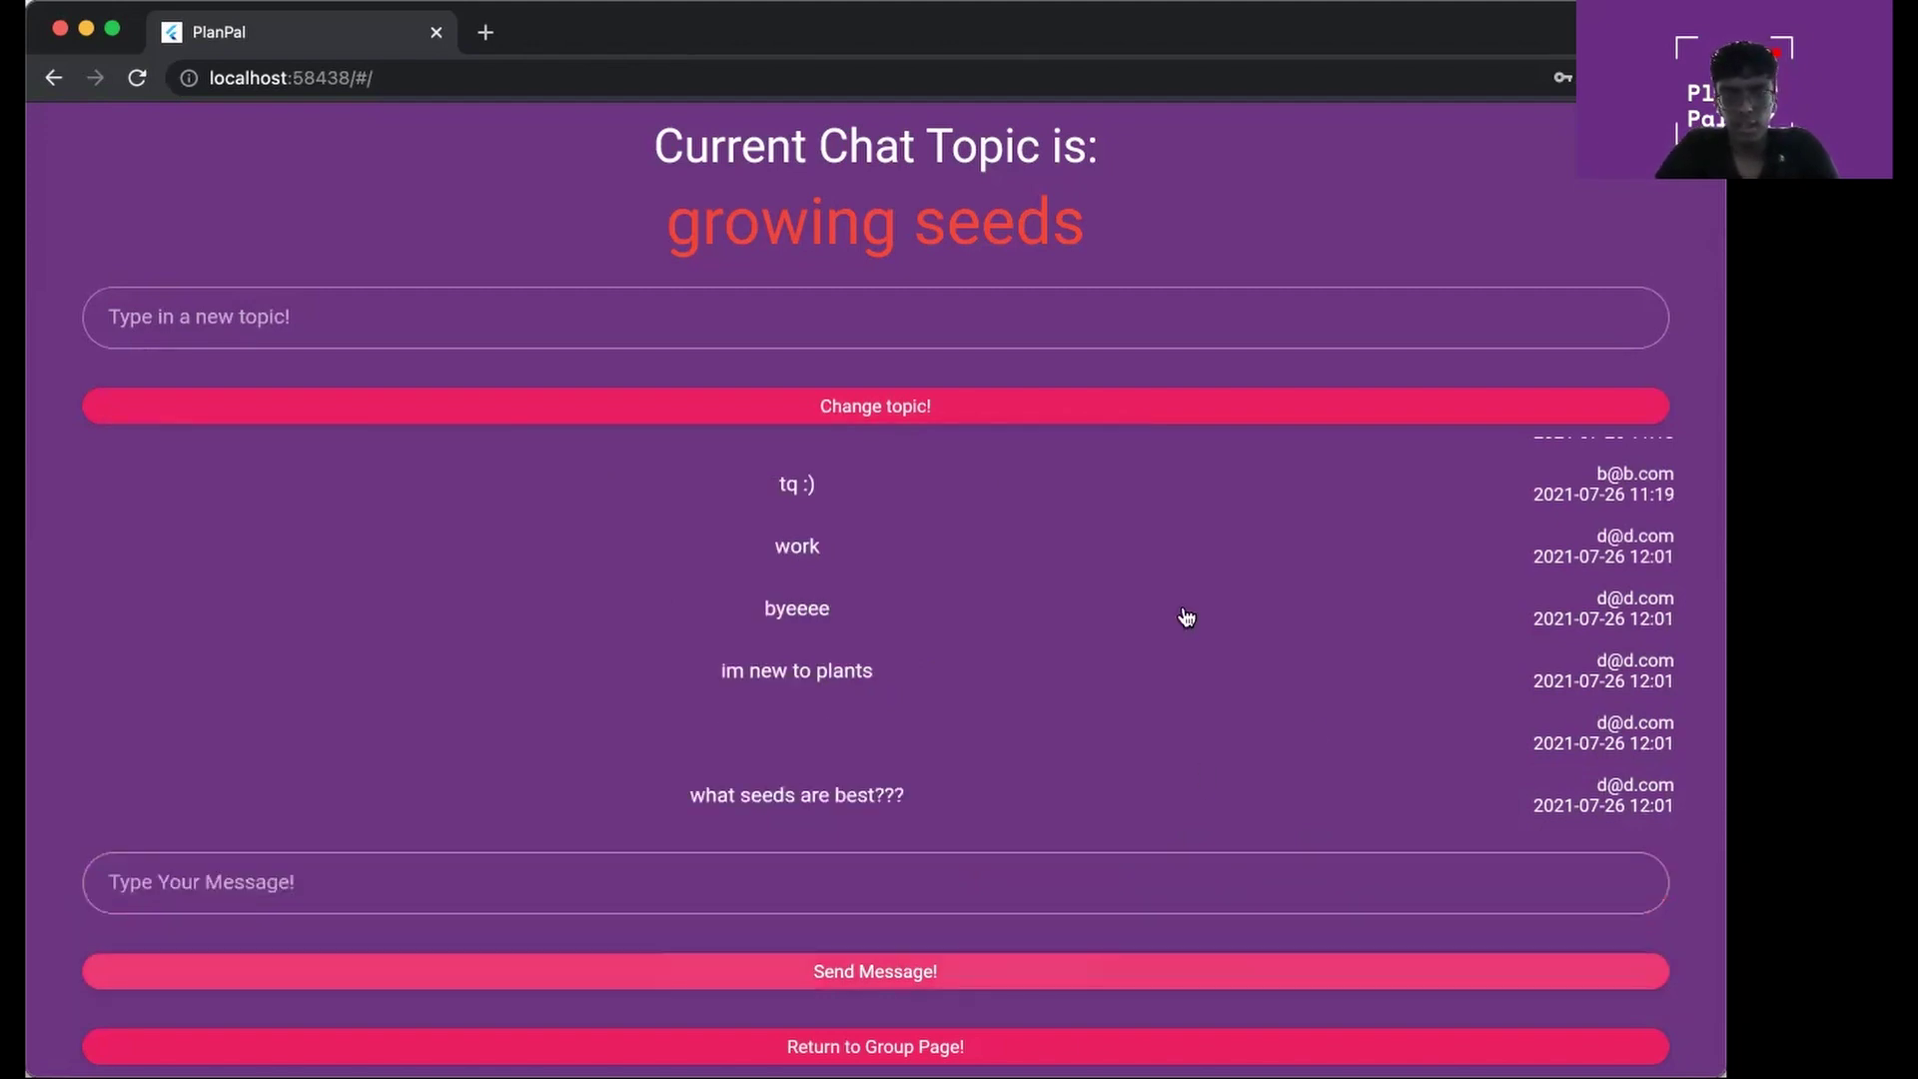
scroll(1171, 575, up, 2)
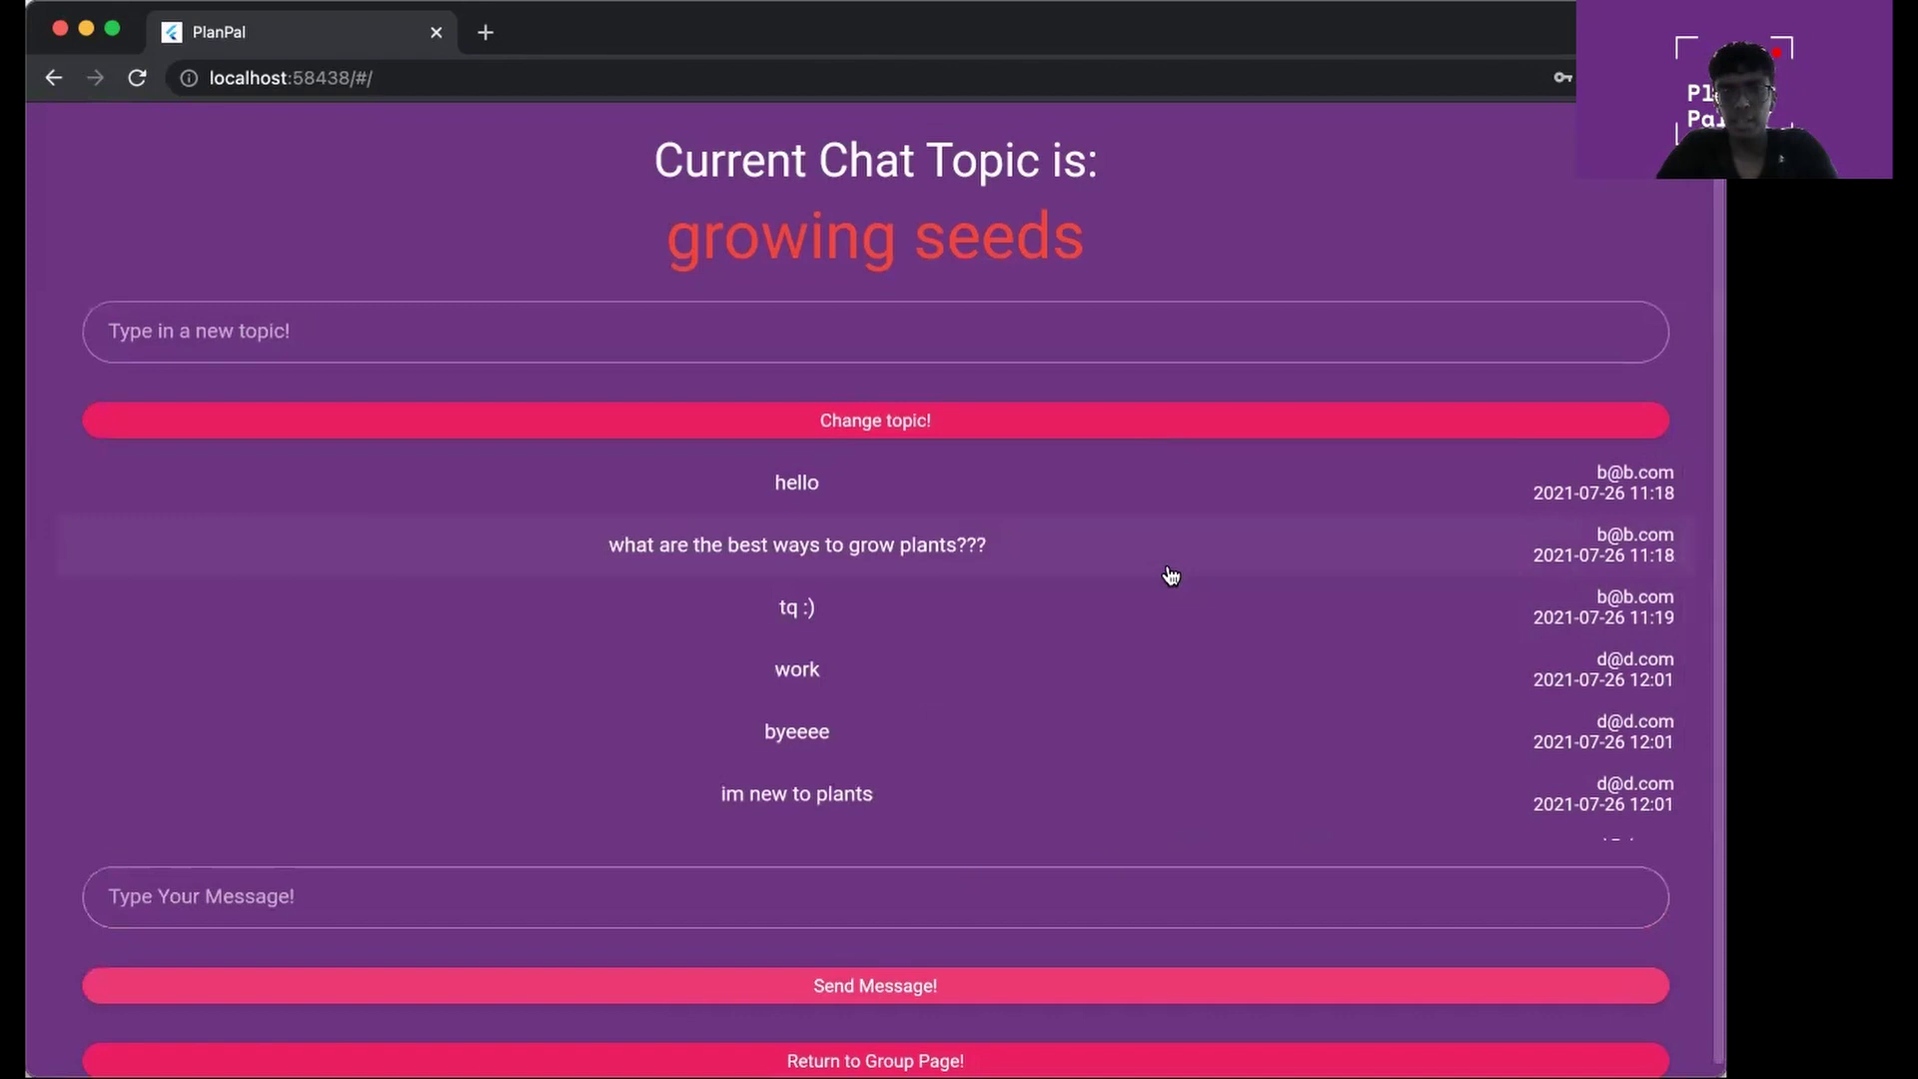
scroll(1171, 575, down, 2)
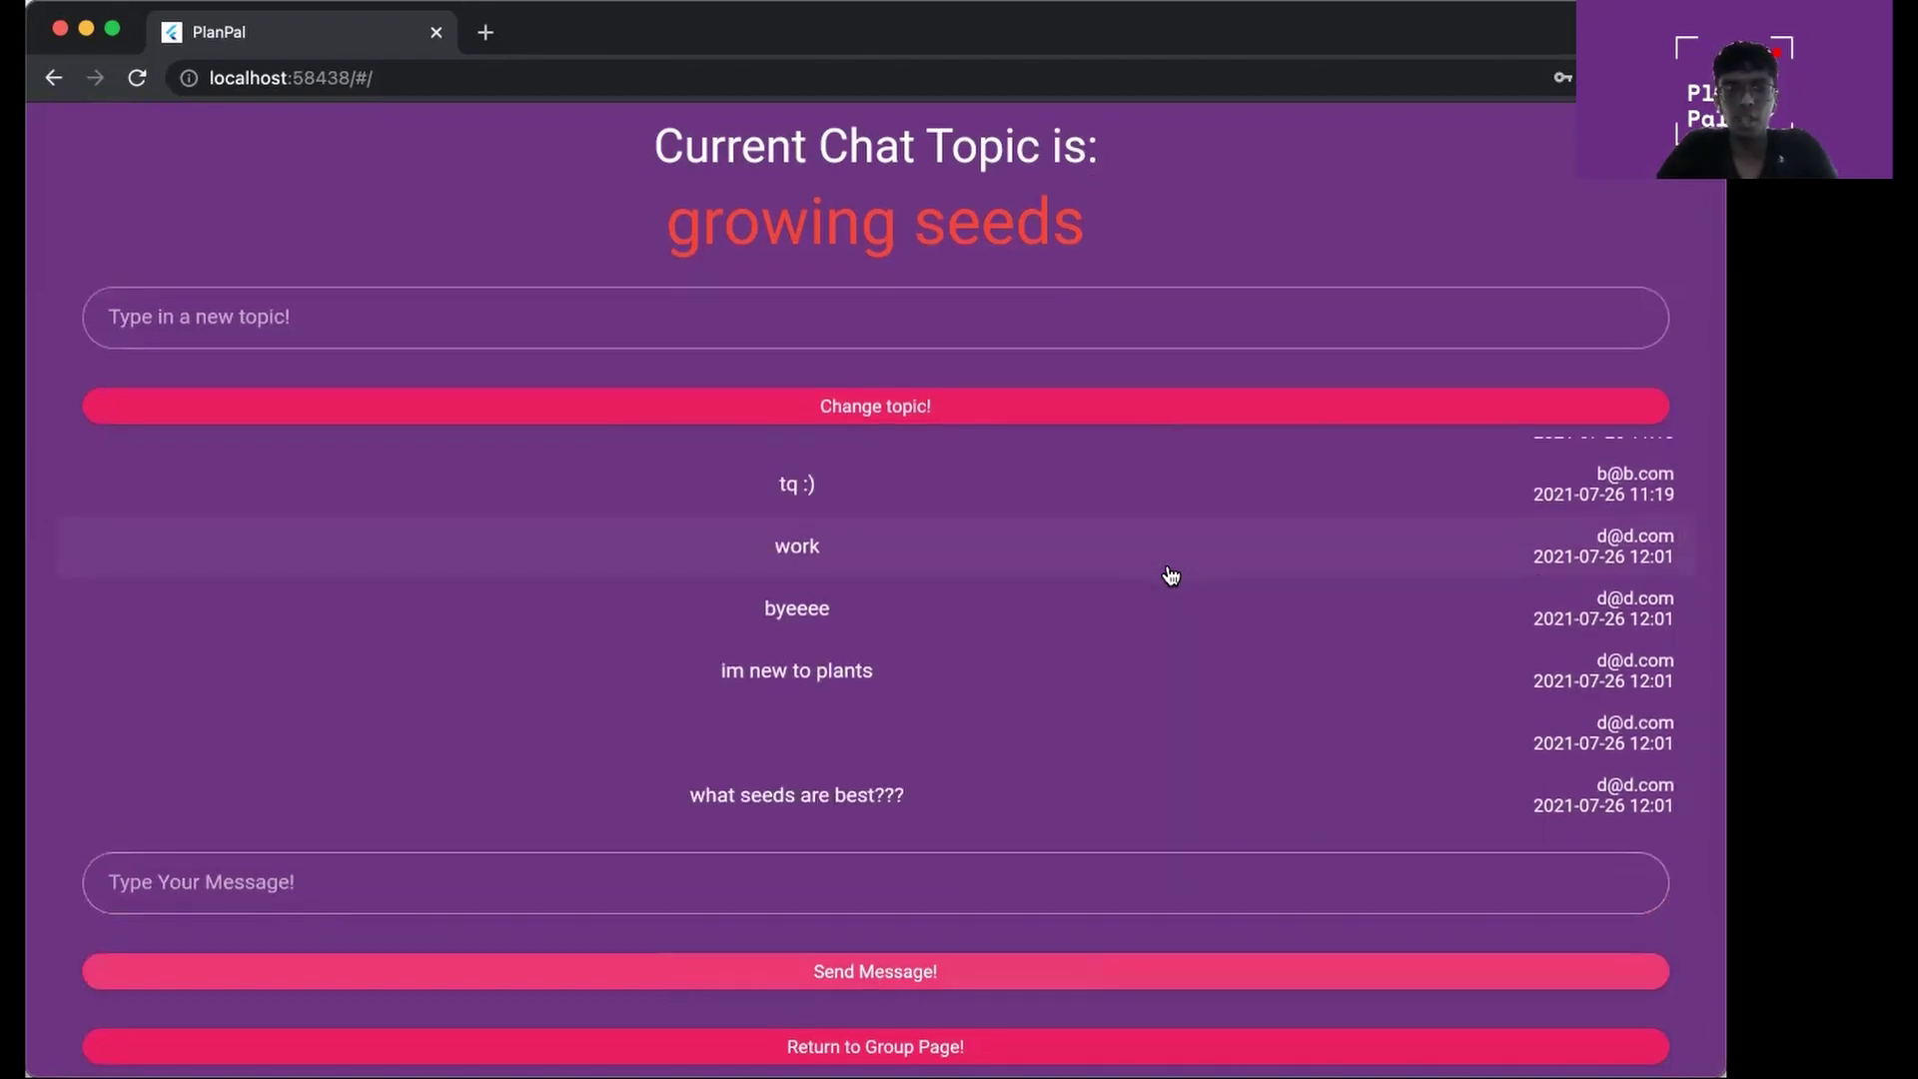
scroll(1171, 575, up, 2)
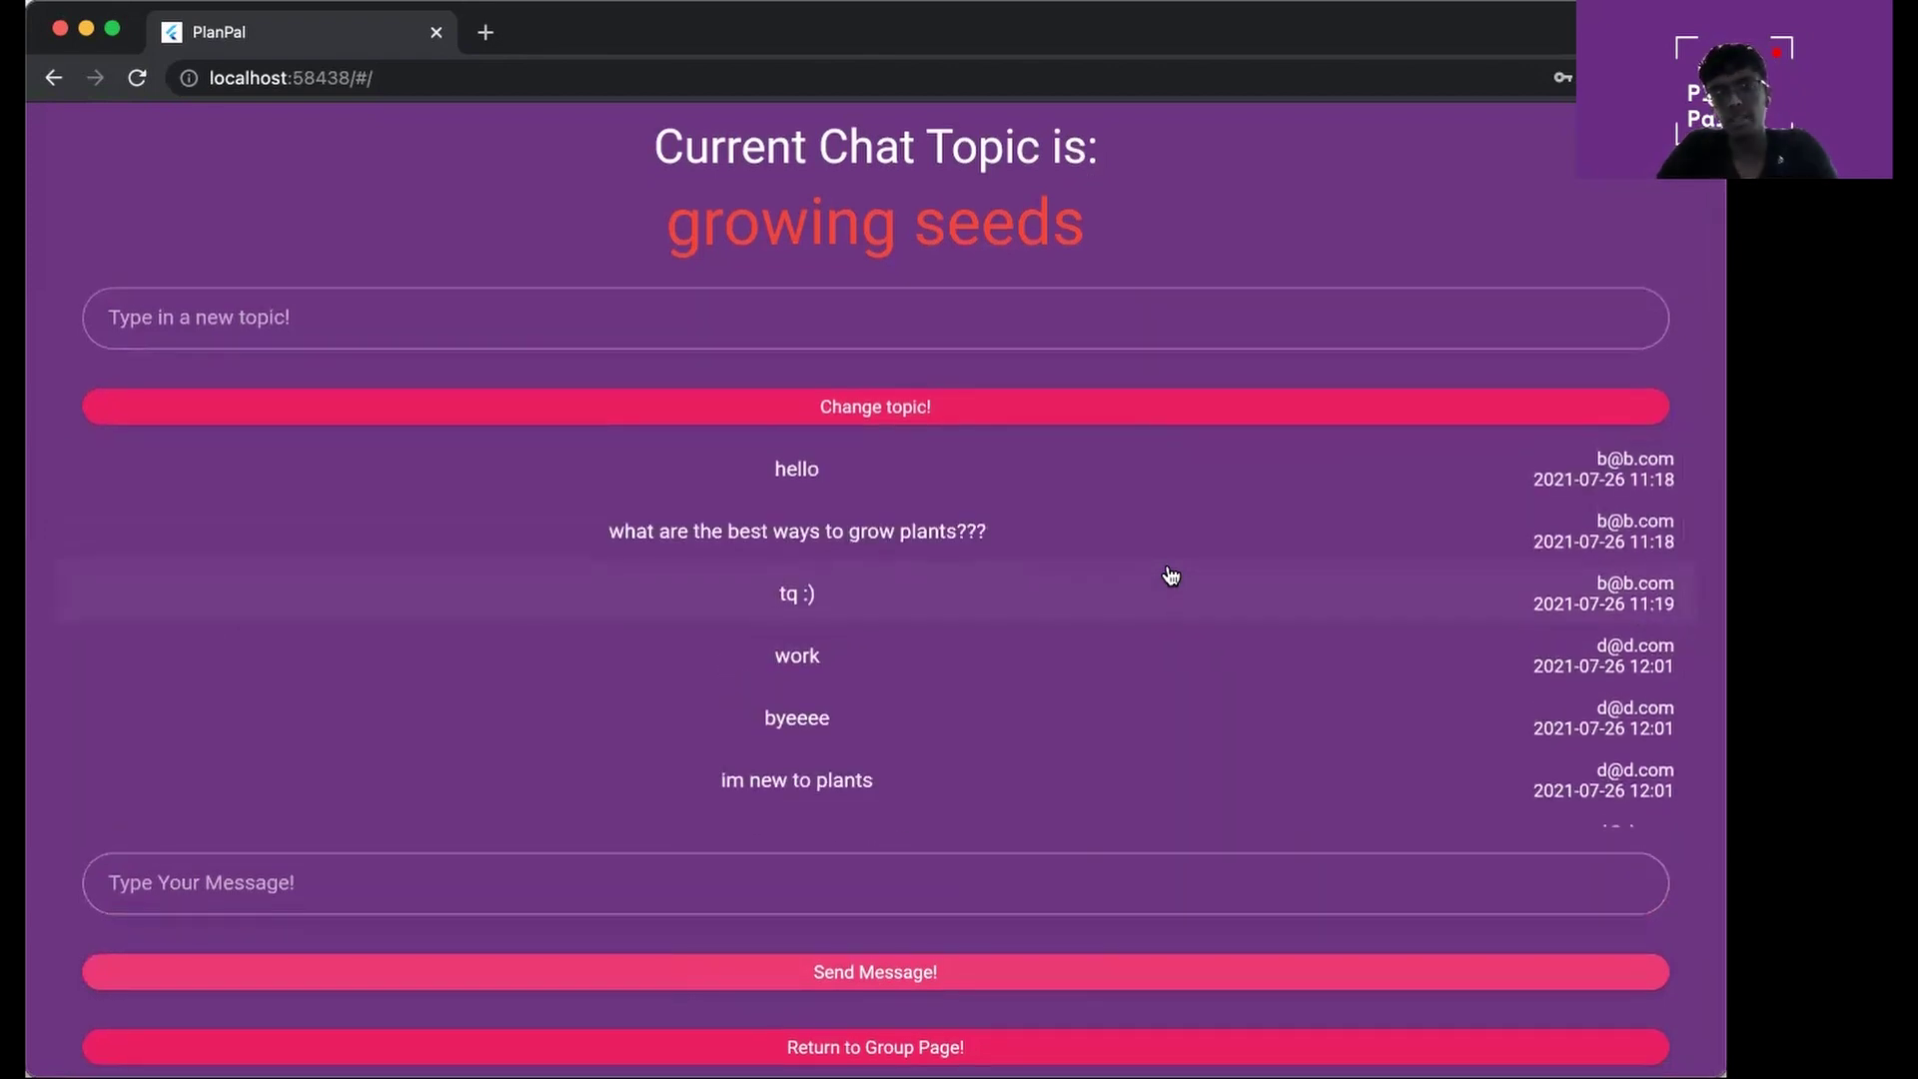
scroll(1170, 576, down, 1)
scroll(1171, 575, down, 1)
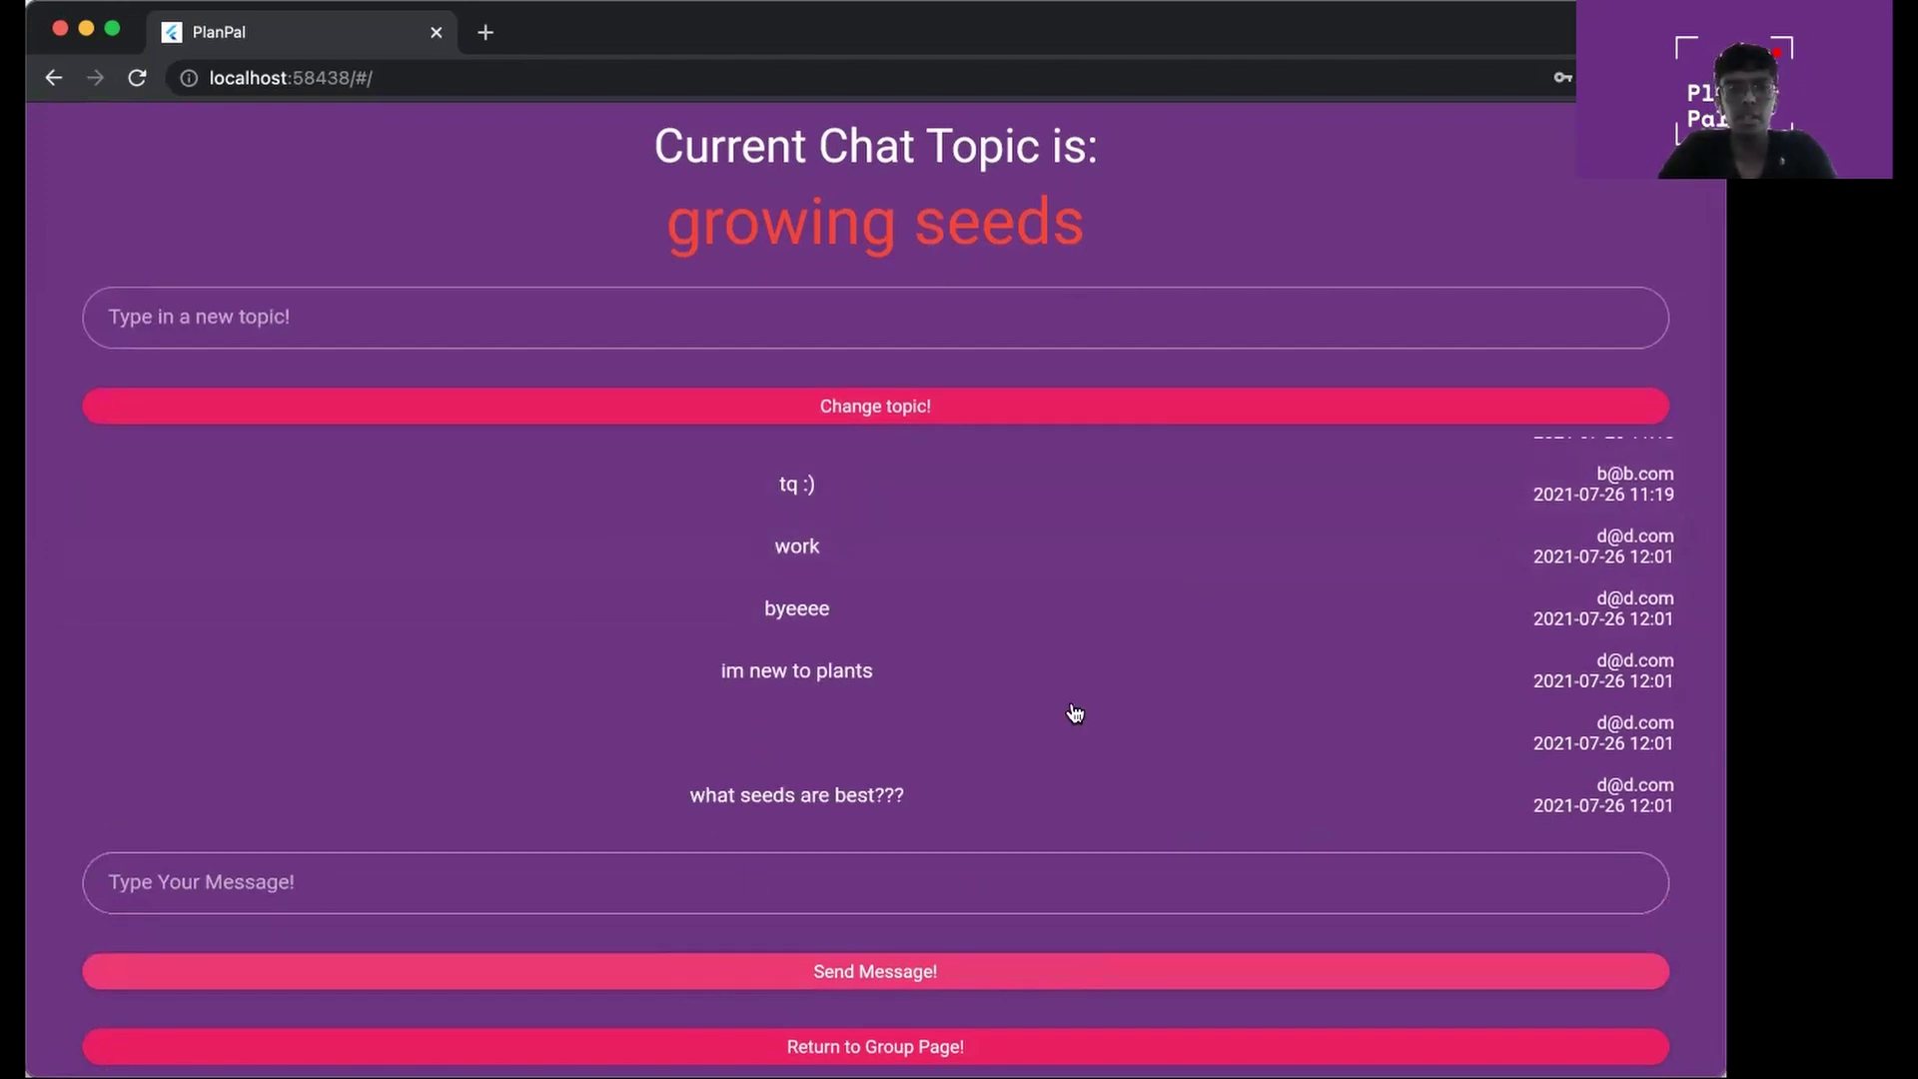
scroll(1074, 715, up, 2)
scroll(1091, 759, down, 2)
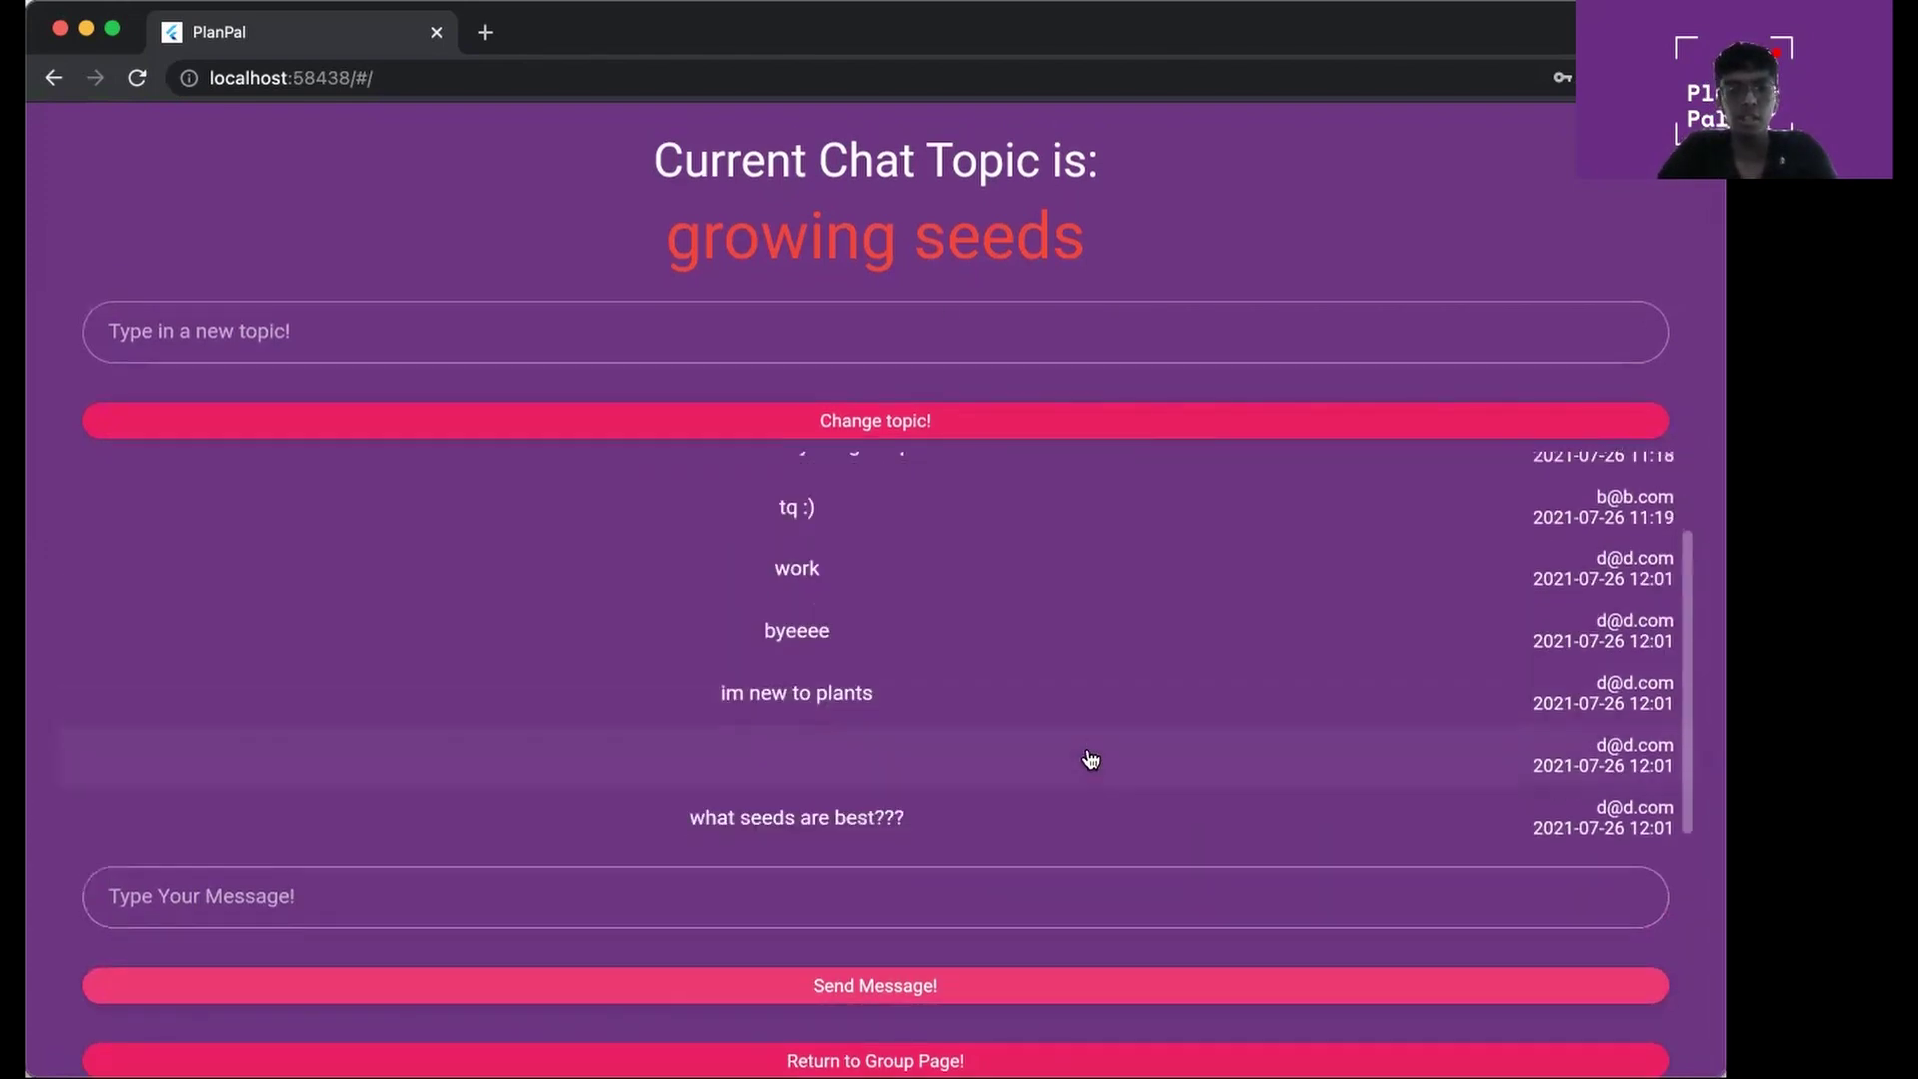
scroll(1062, 758, down, 1)
scroll(470, 544, up, 1)
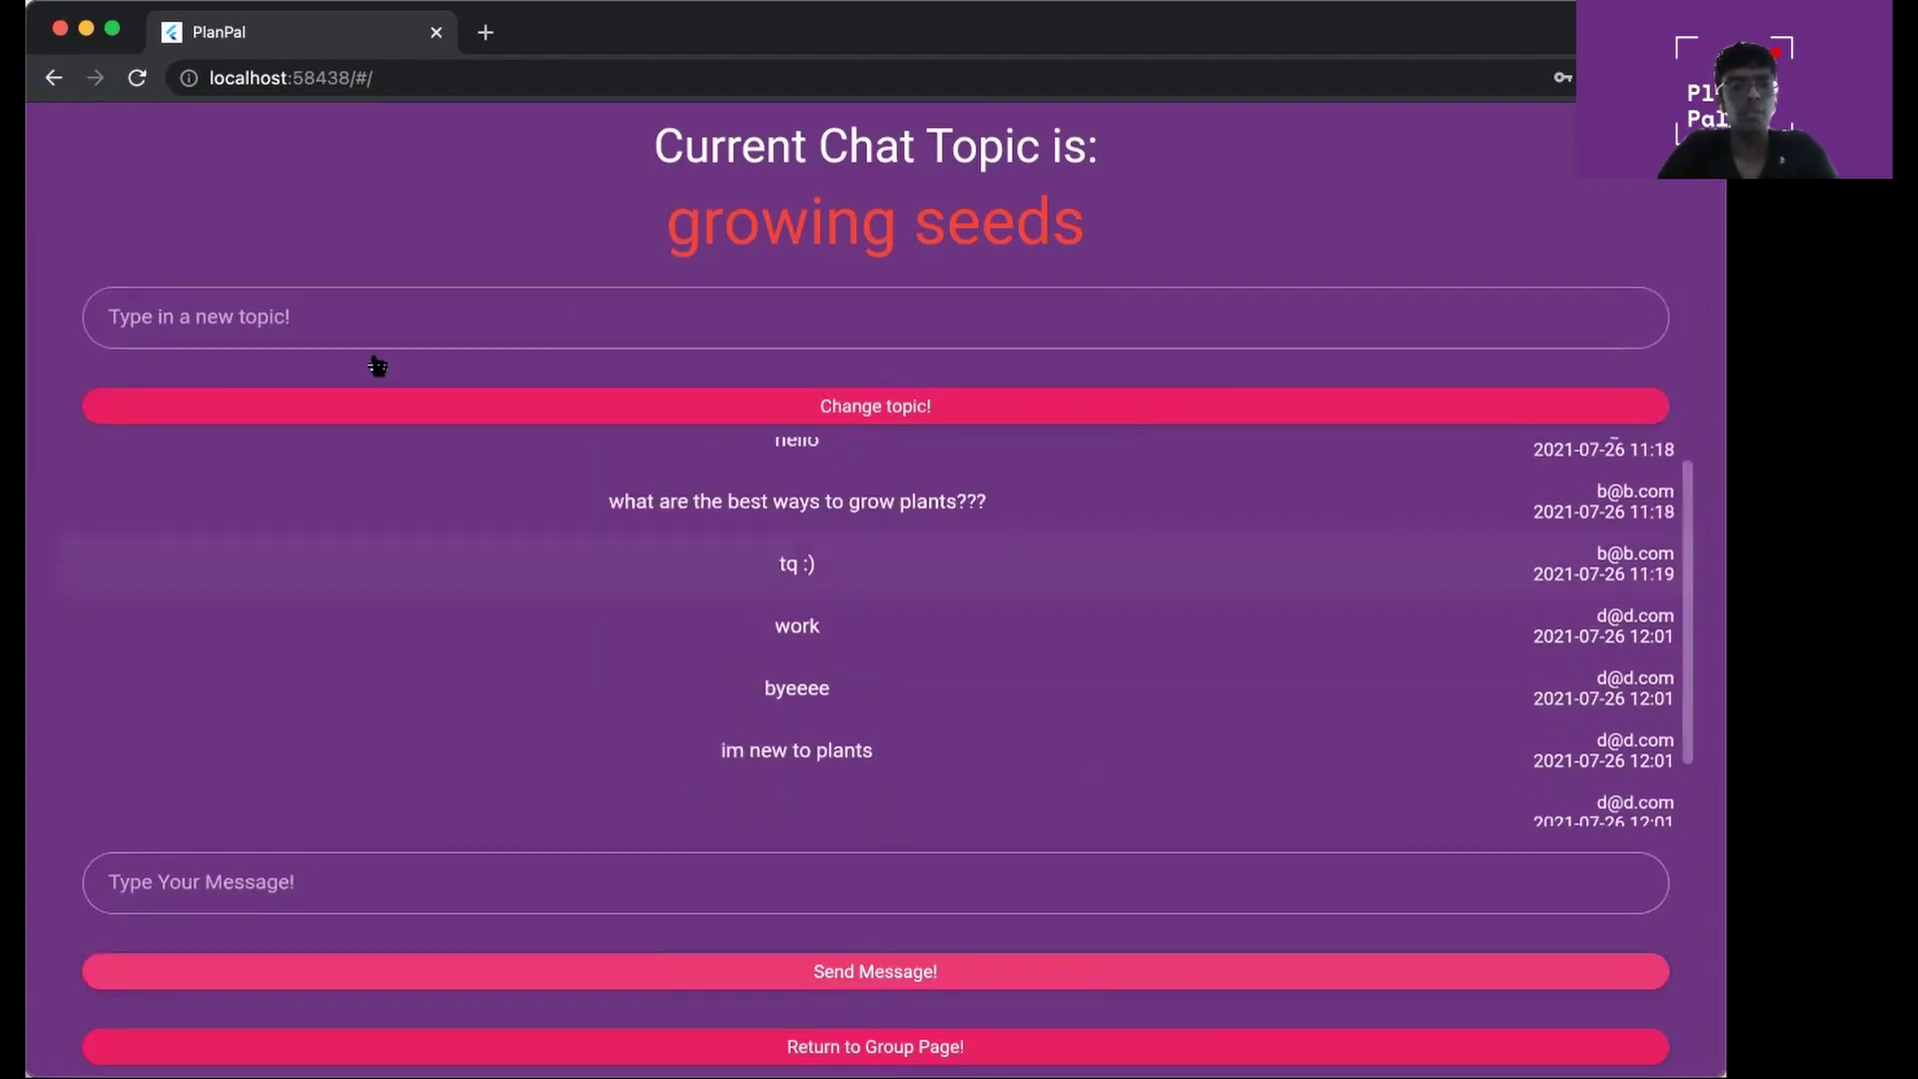
Change the chat topic to 'best seeds????' and return to the Gardening group page
click(347, 312)
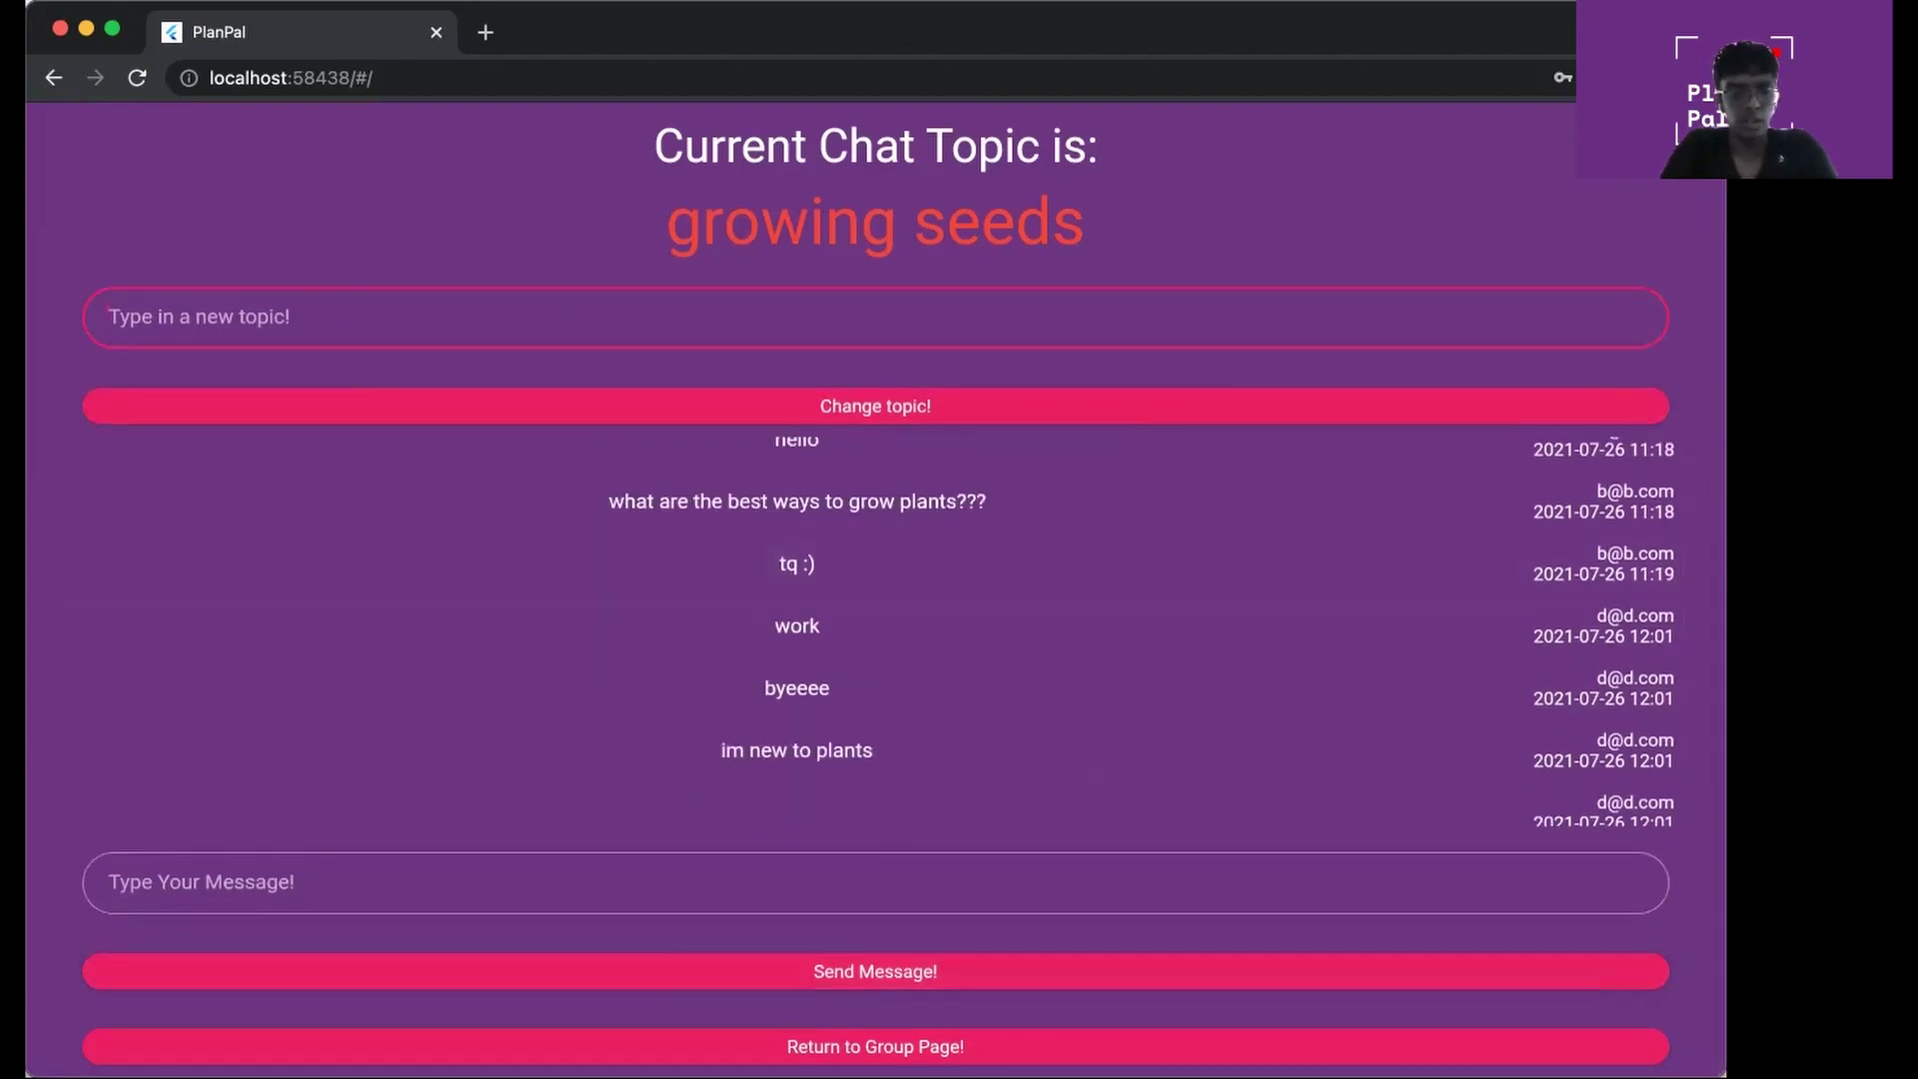
text(best s)
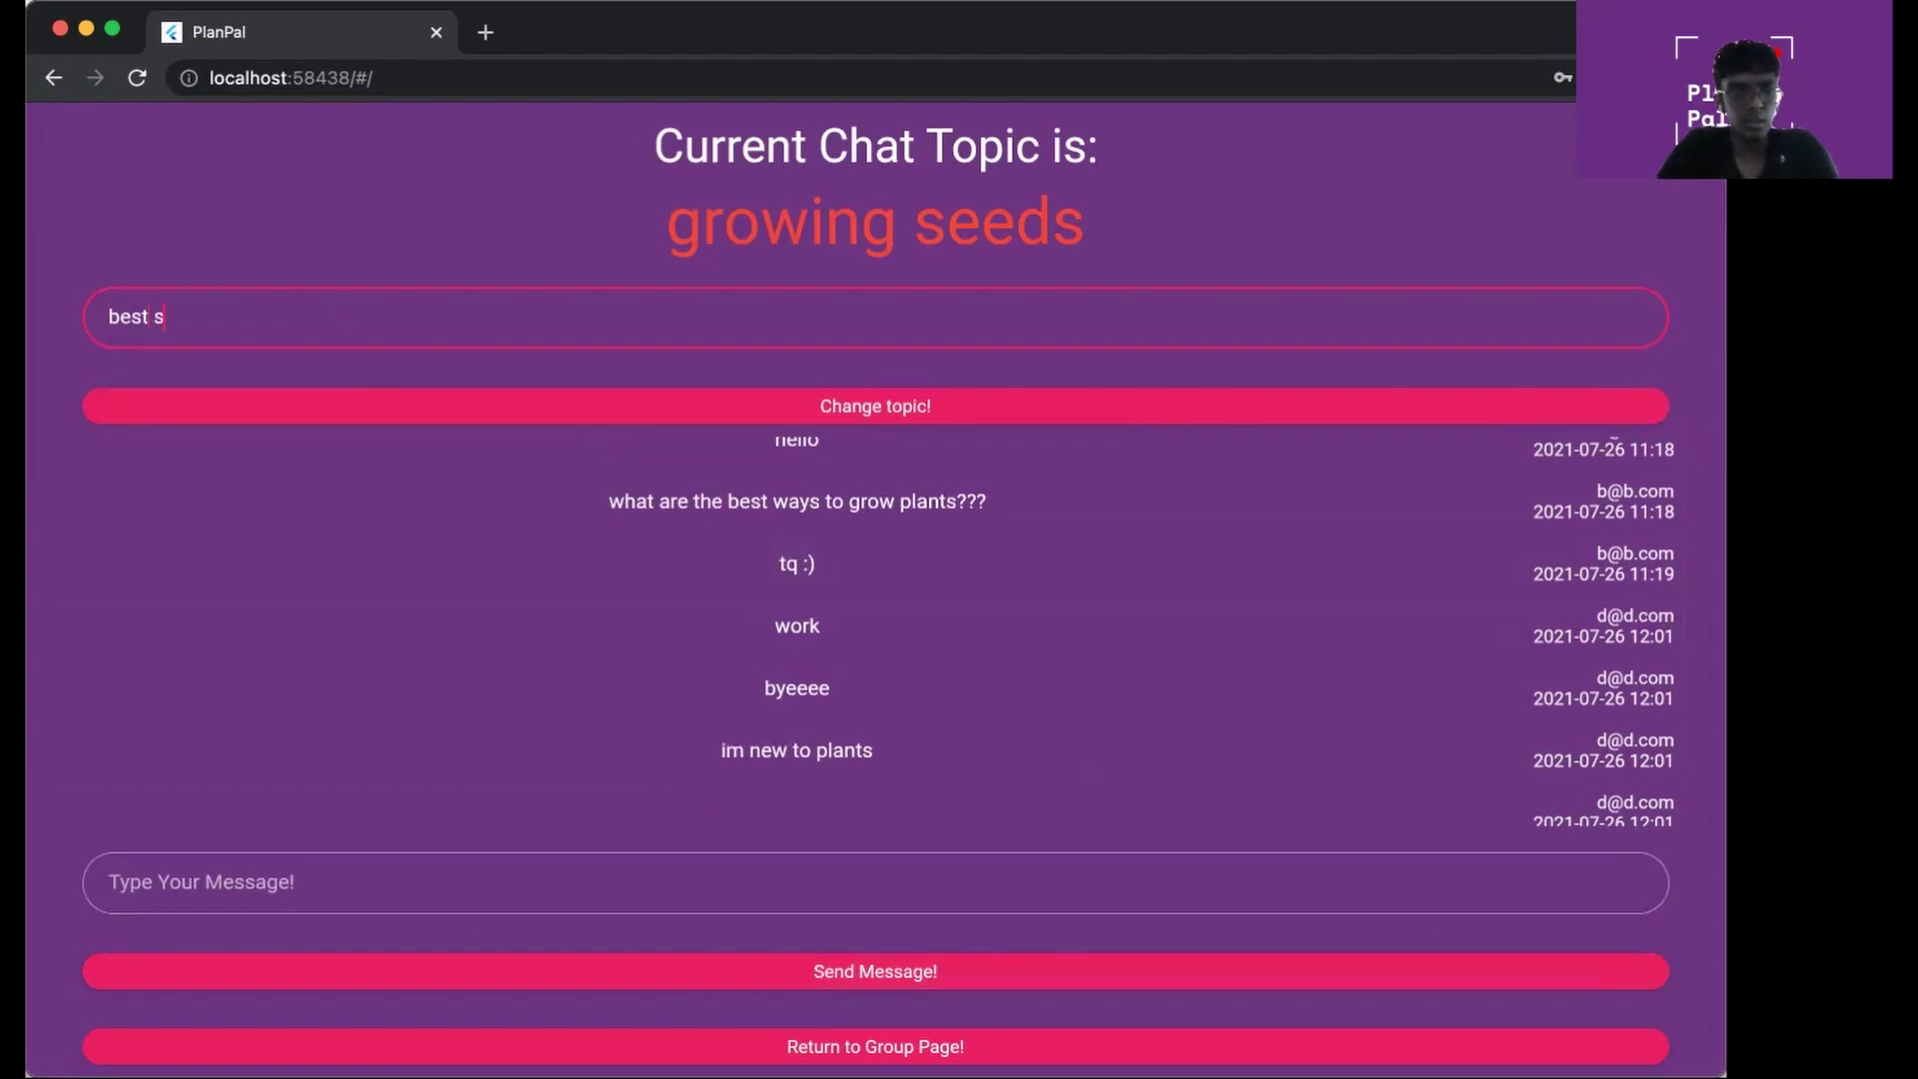
text(eeds????)
click(571, 411)
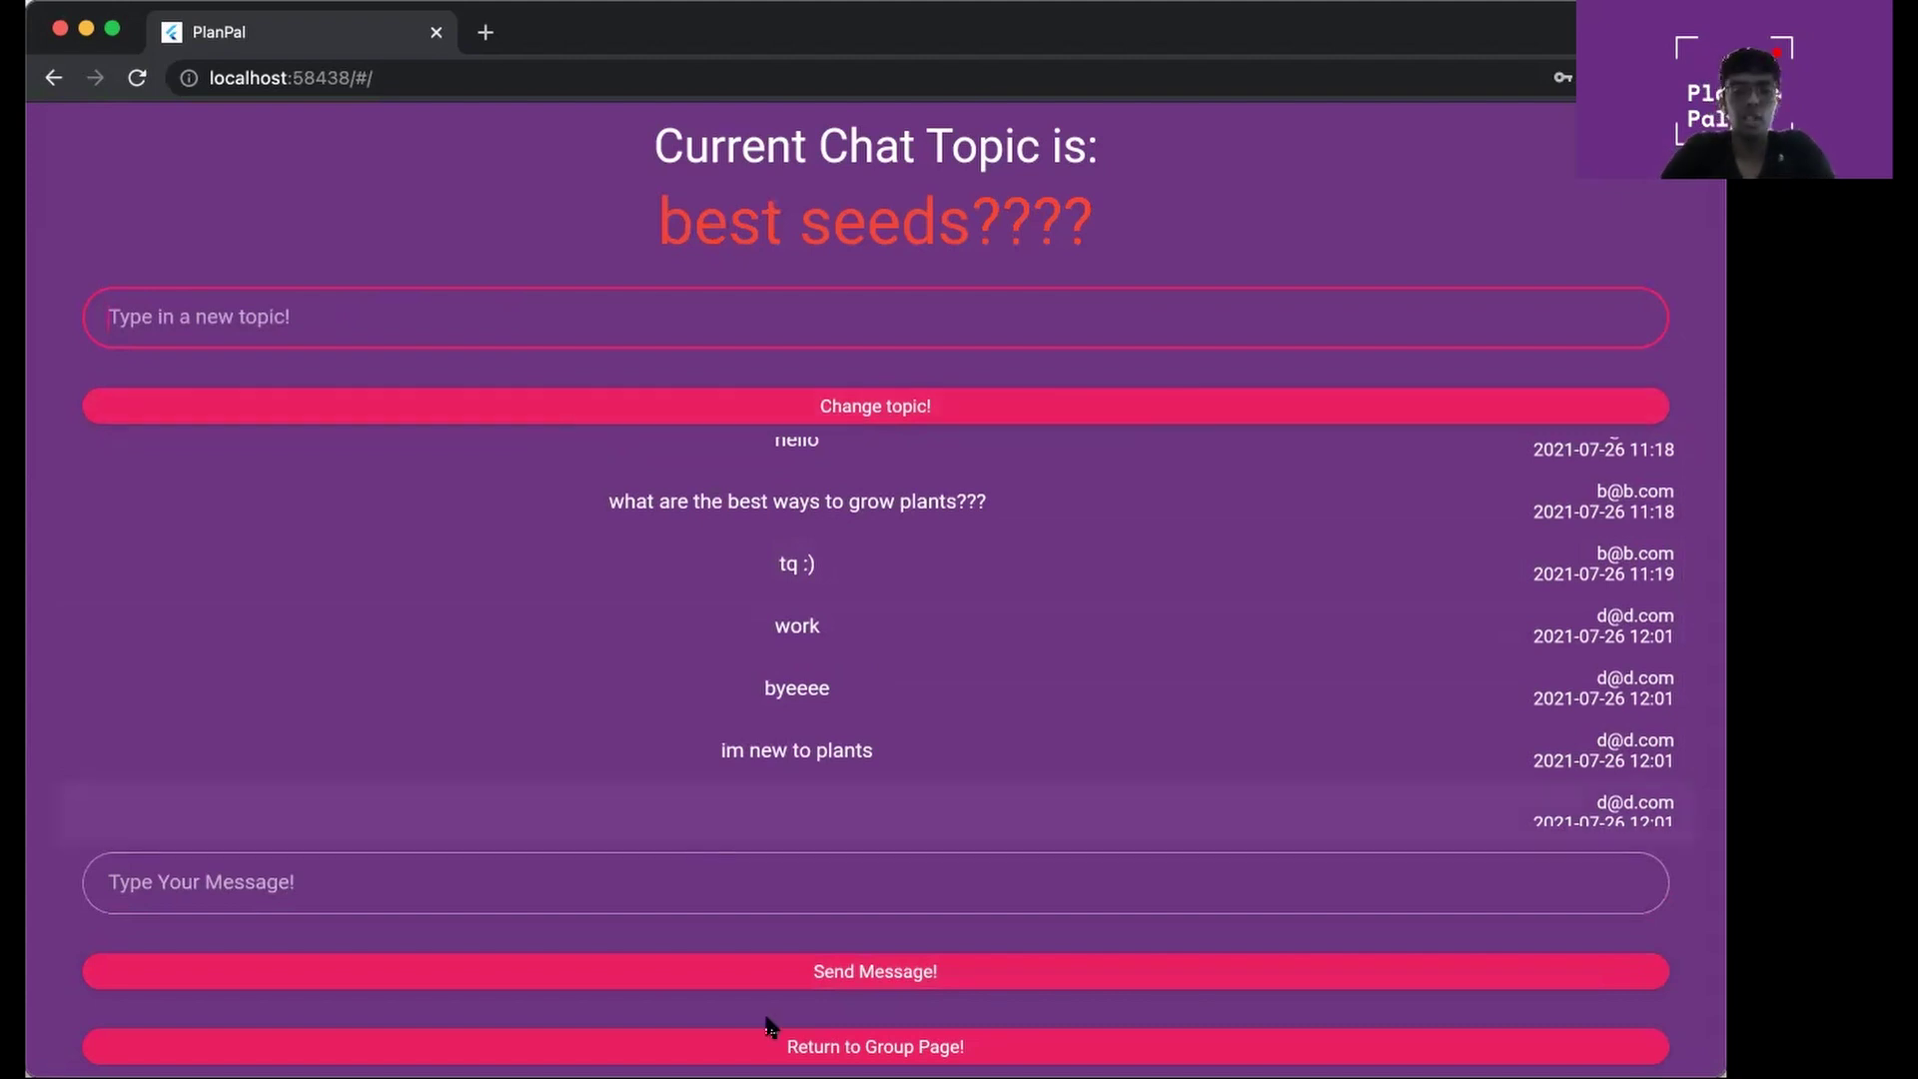
click(790, 1049)
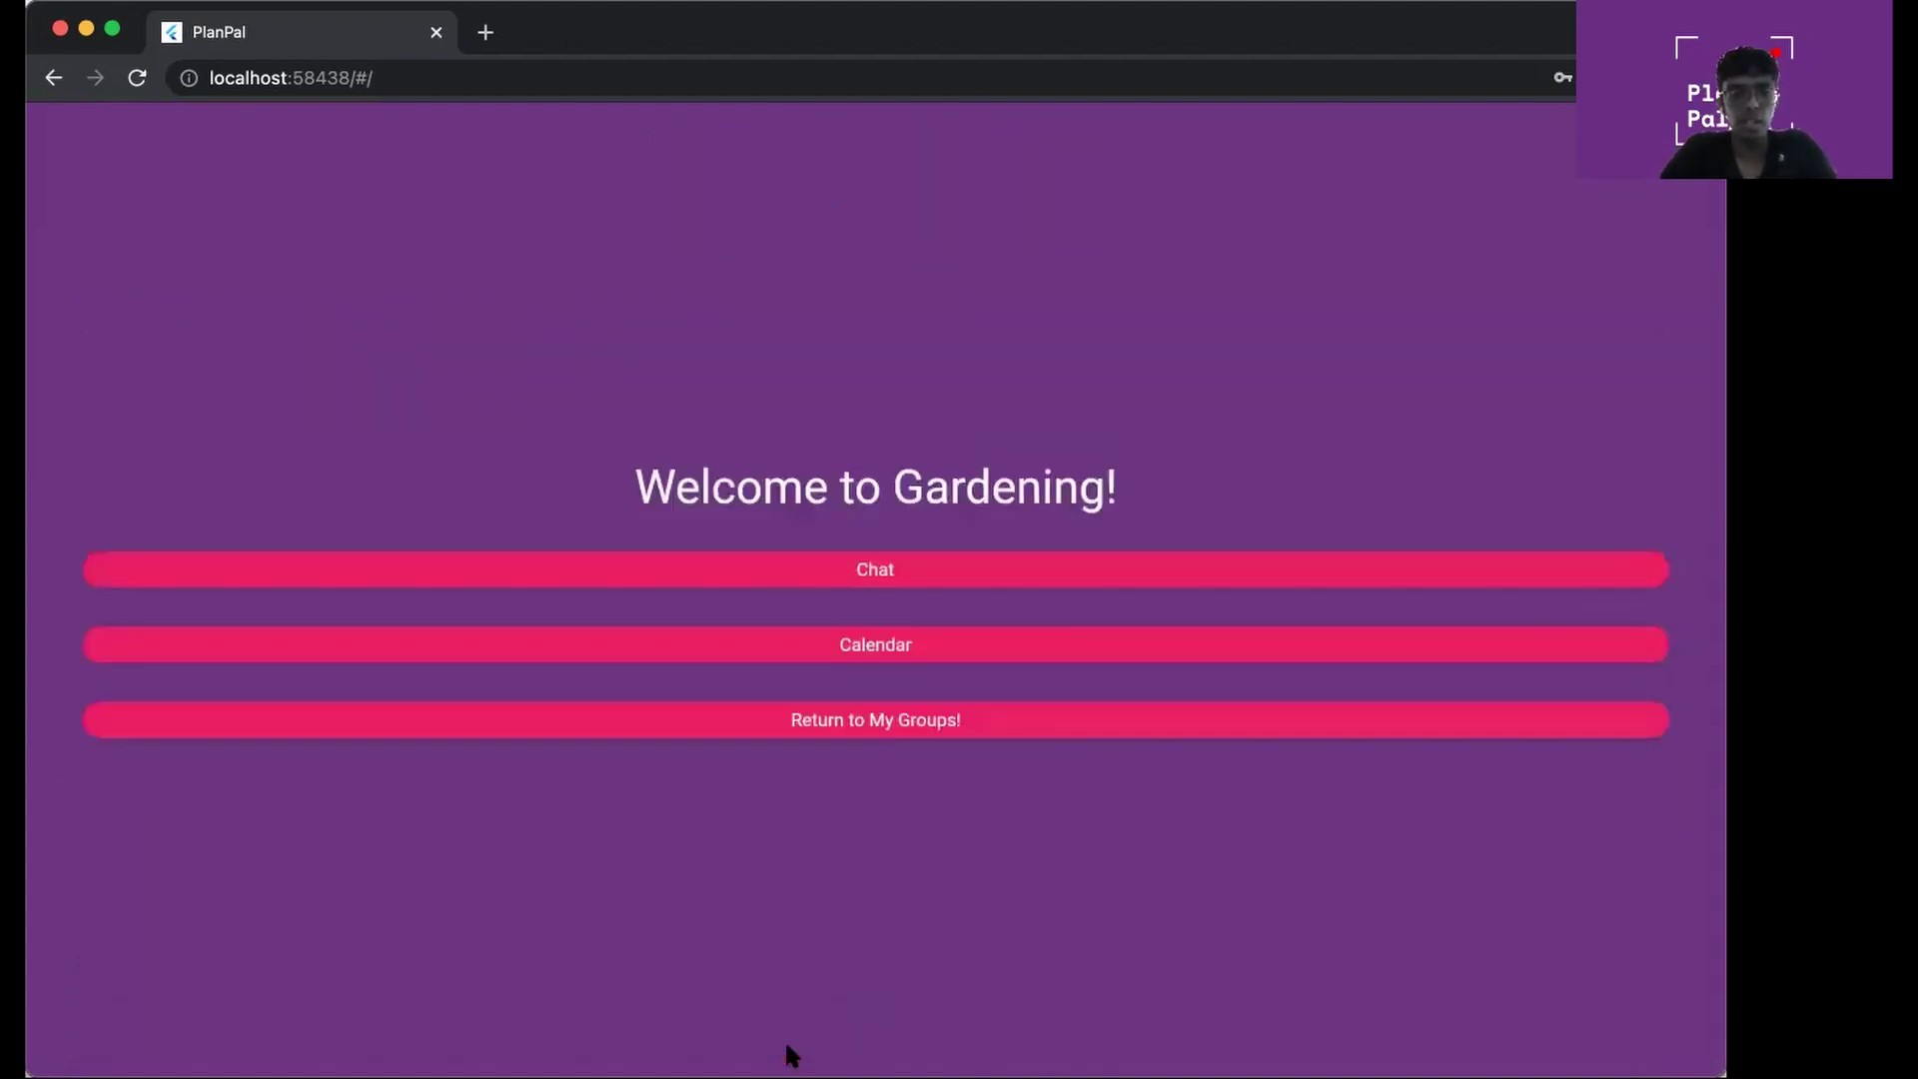
click(877, 638)
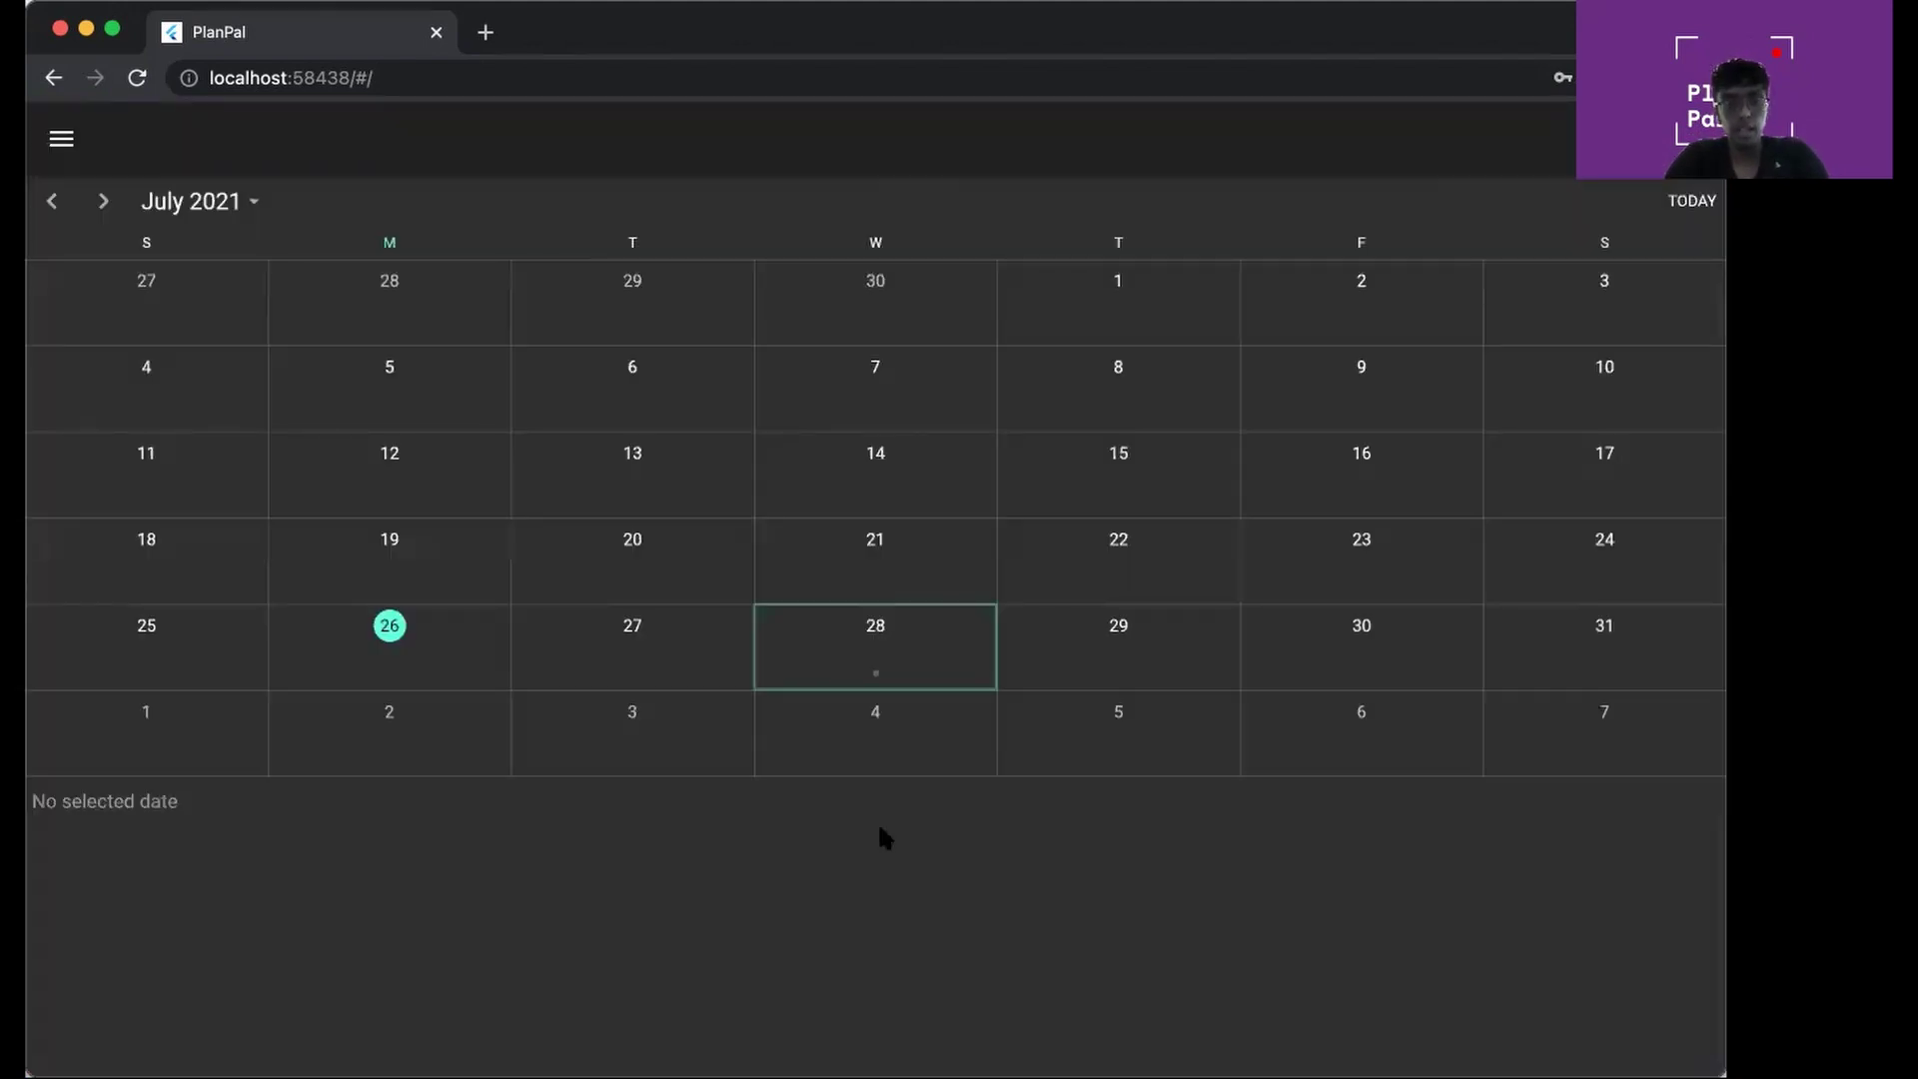
click(889, 661)
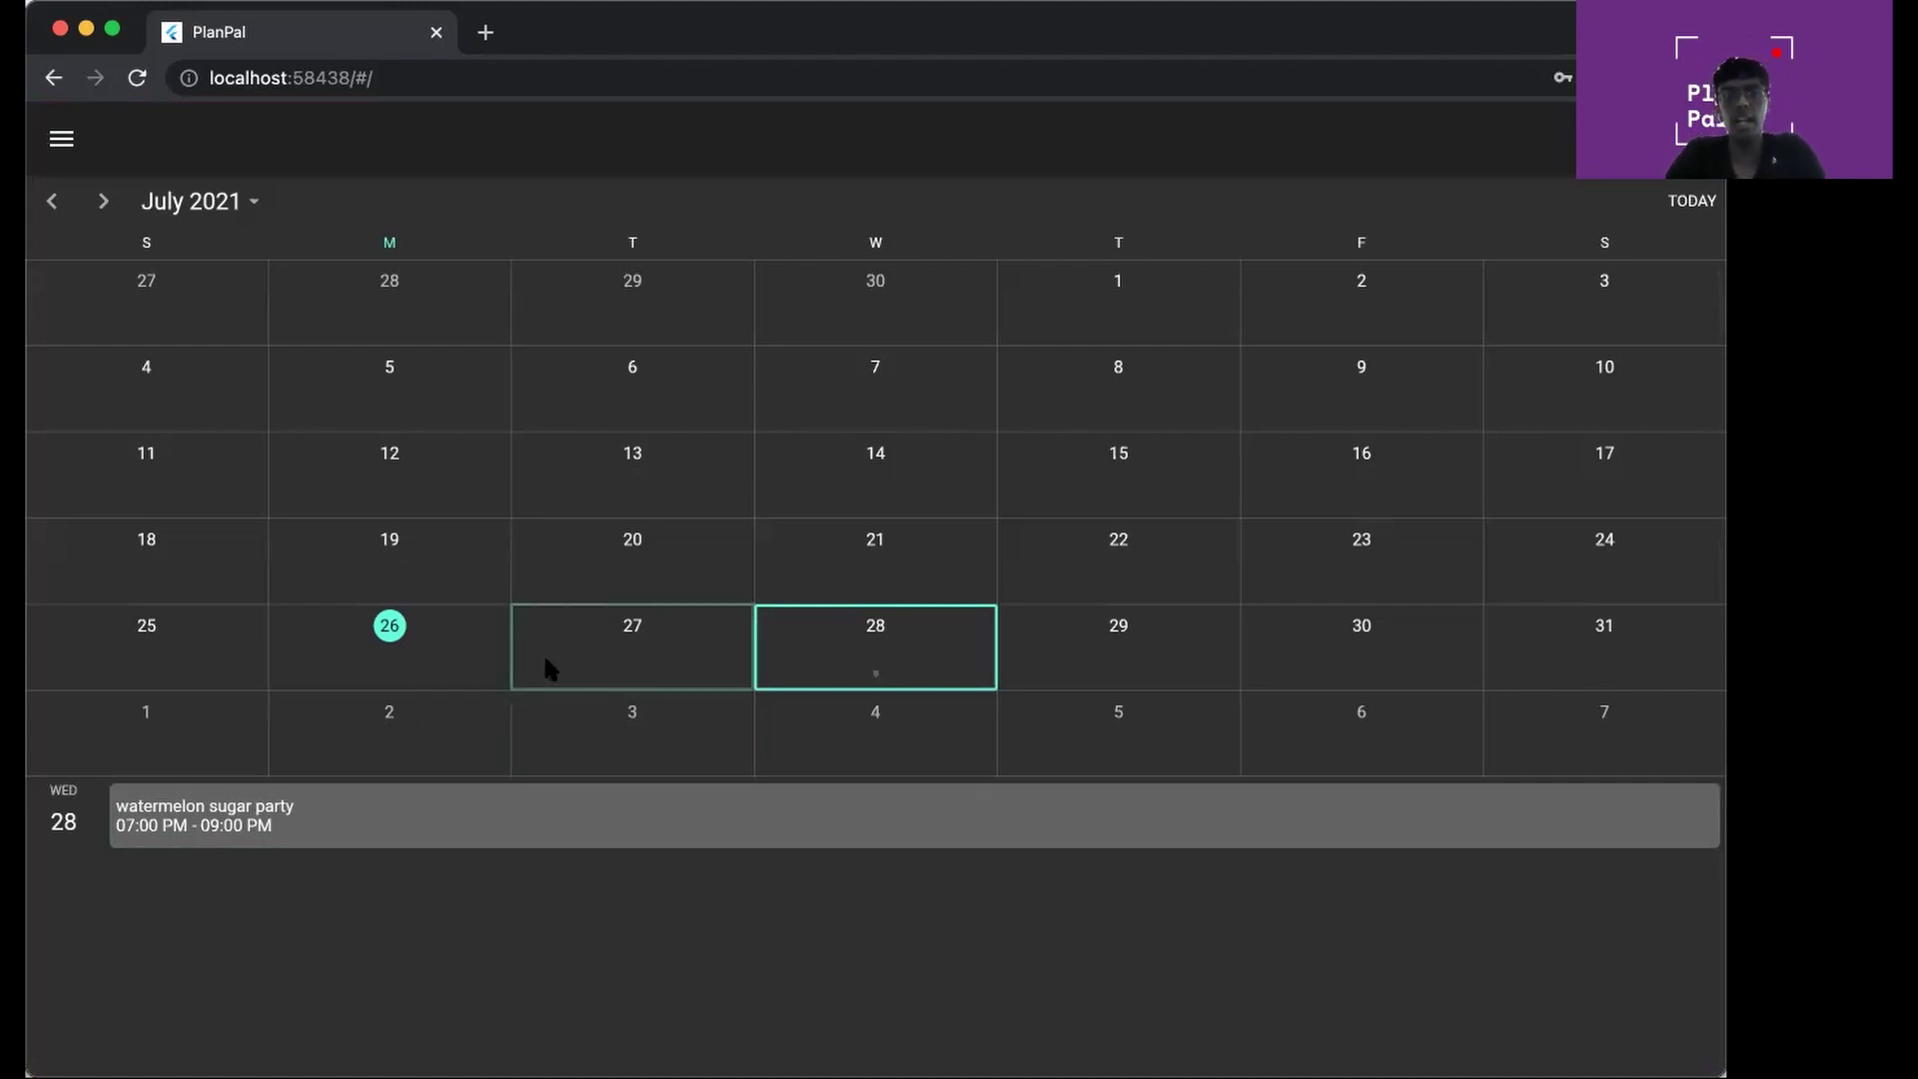
click(51, 84)
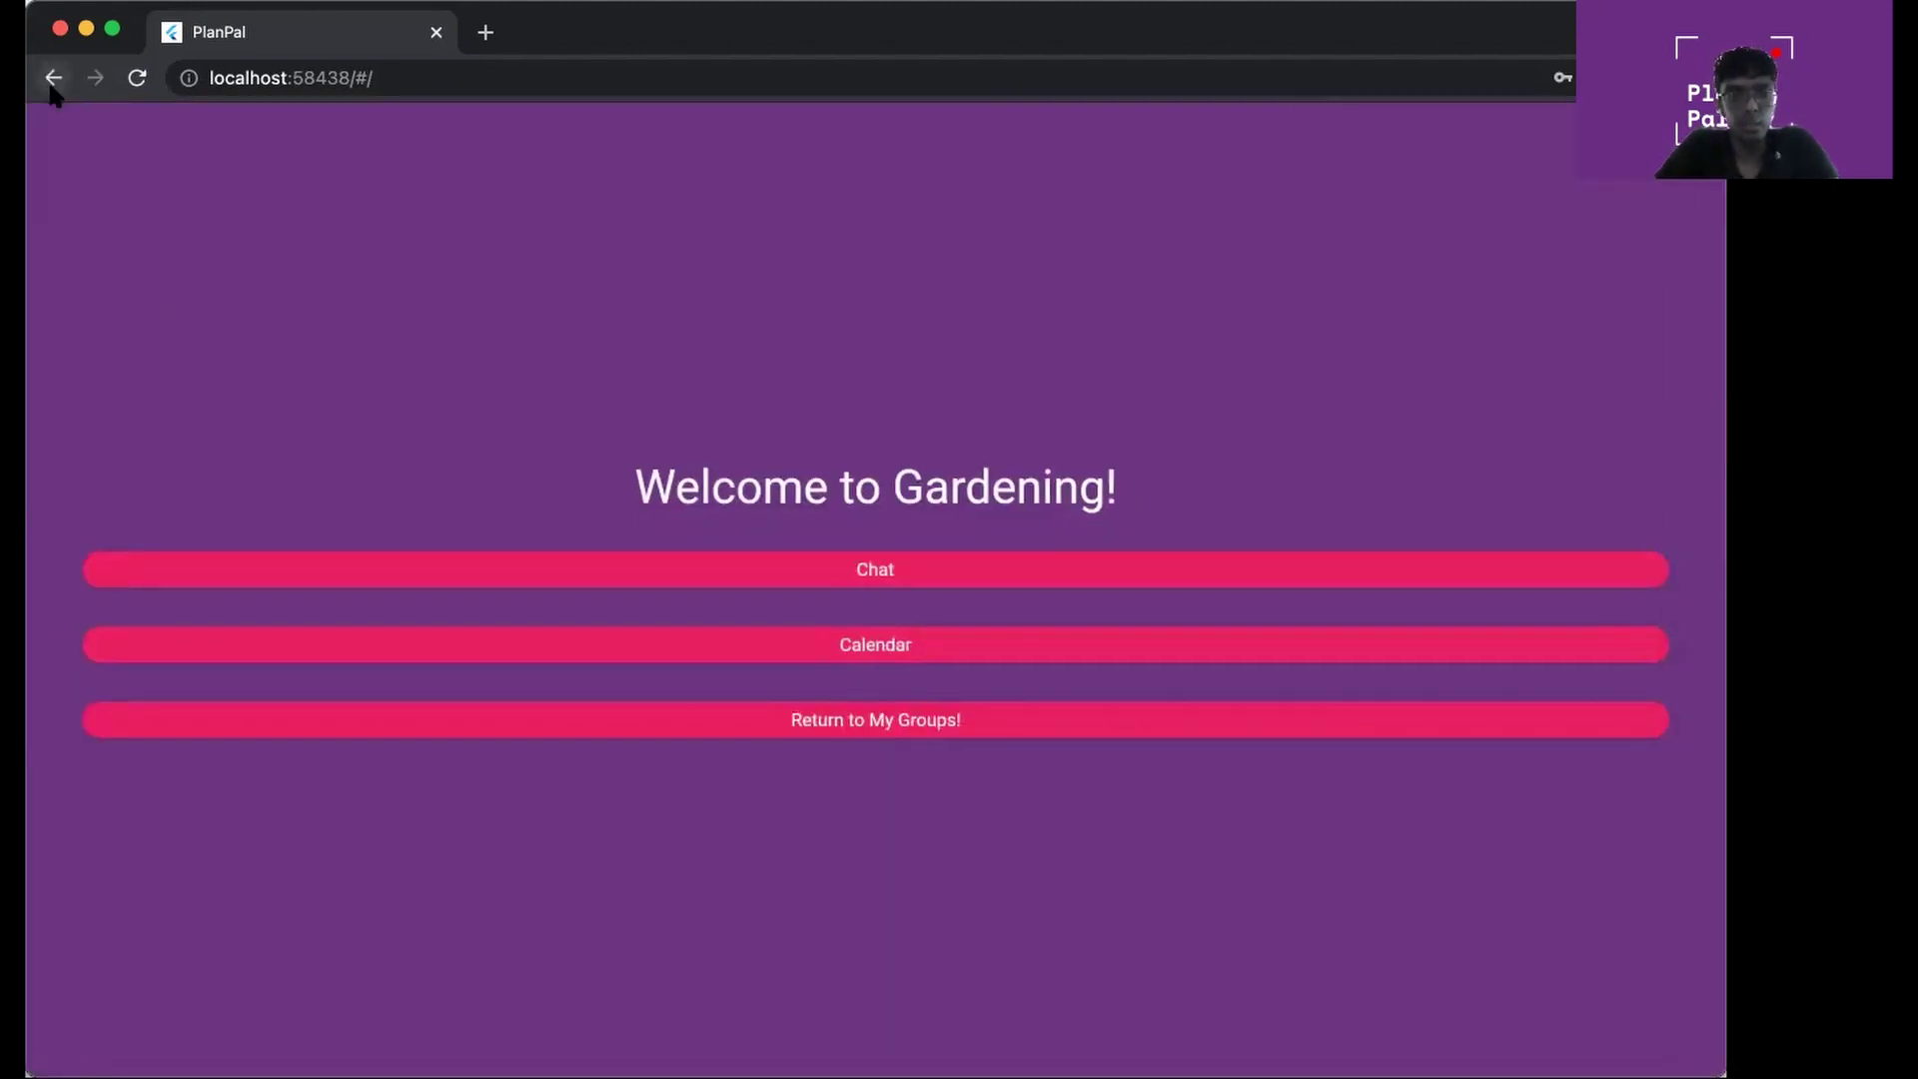
Return to the homepage and open the My Payments tracker
click(51, 84)
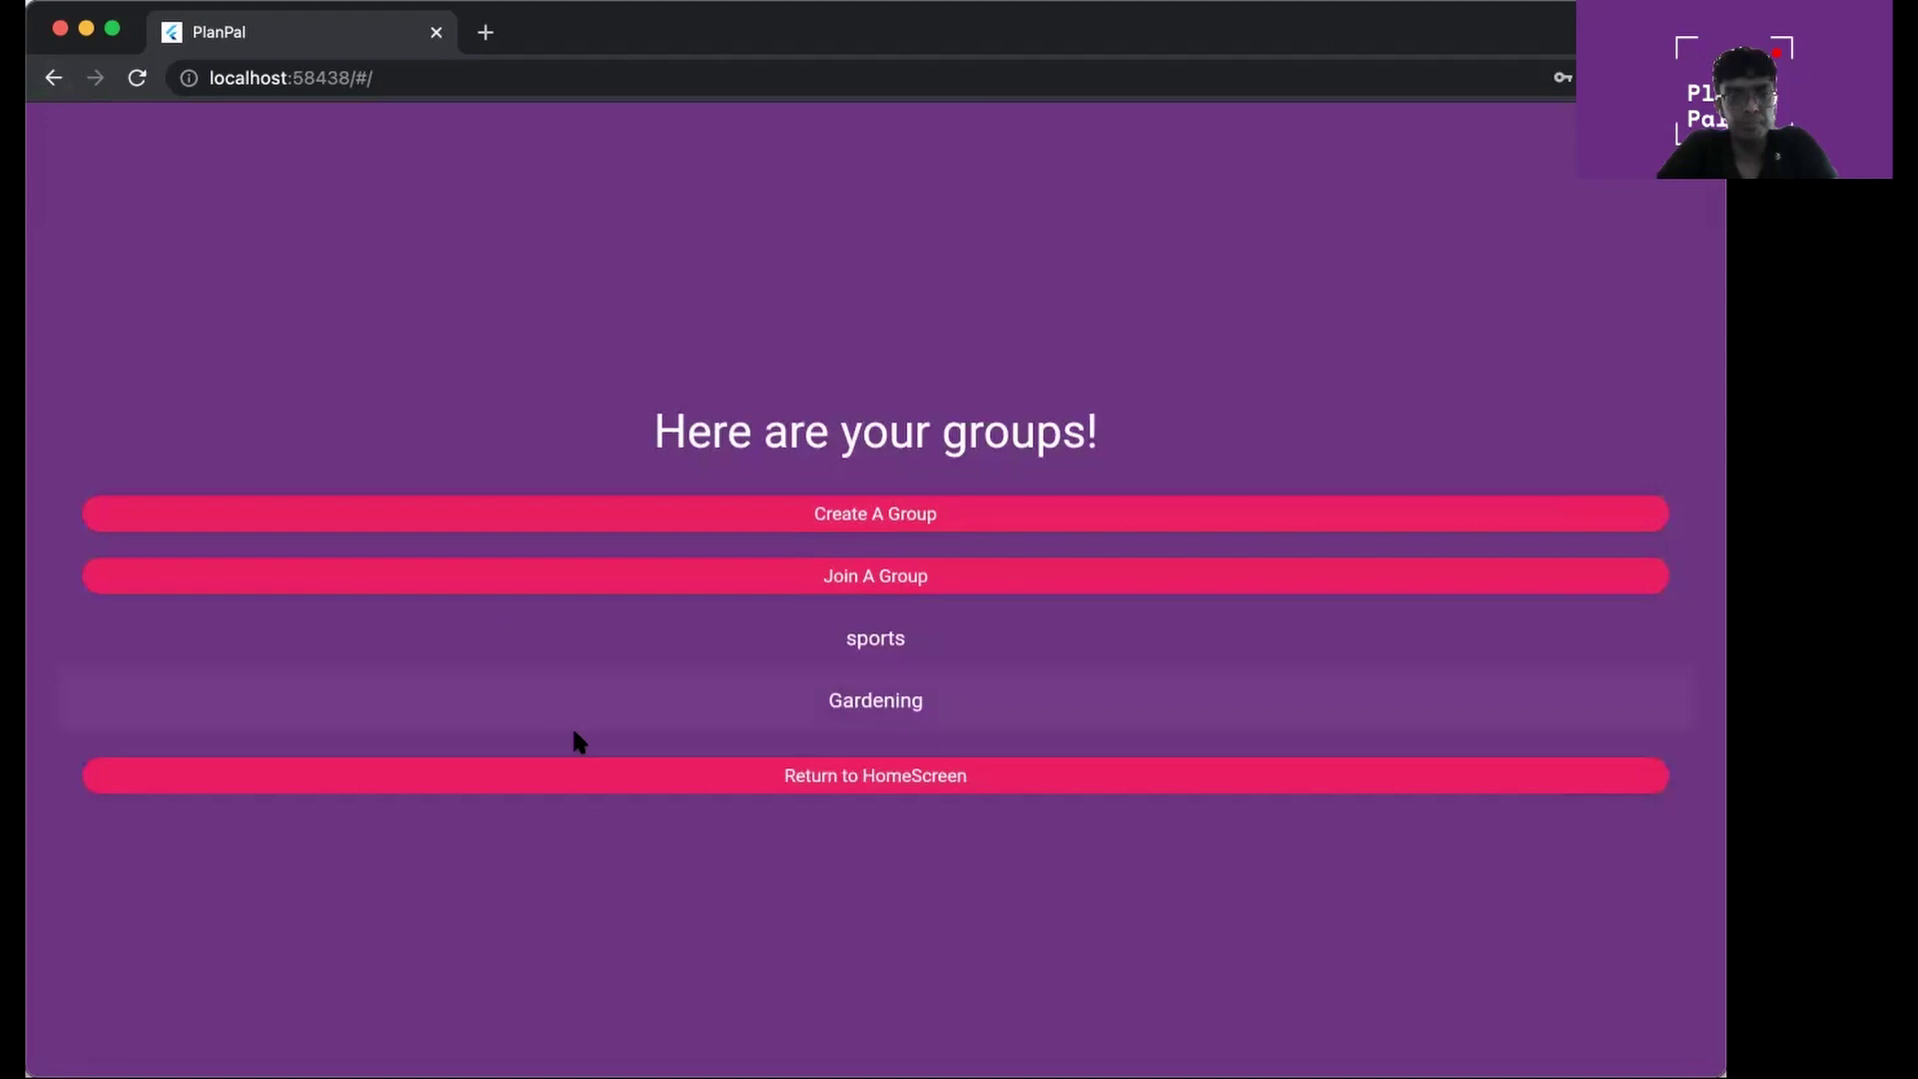
click(590, 784)
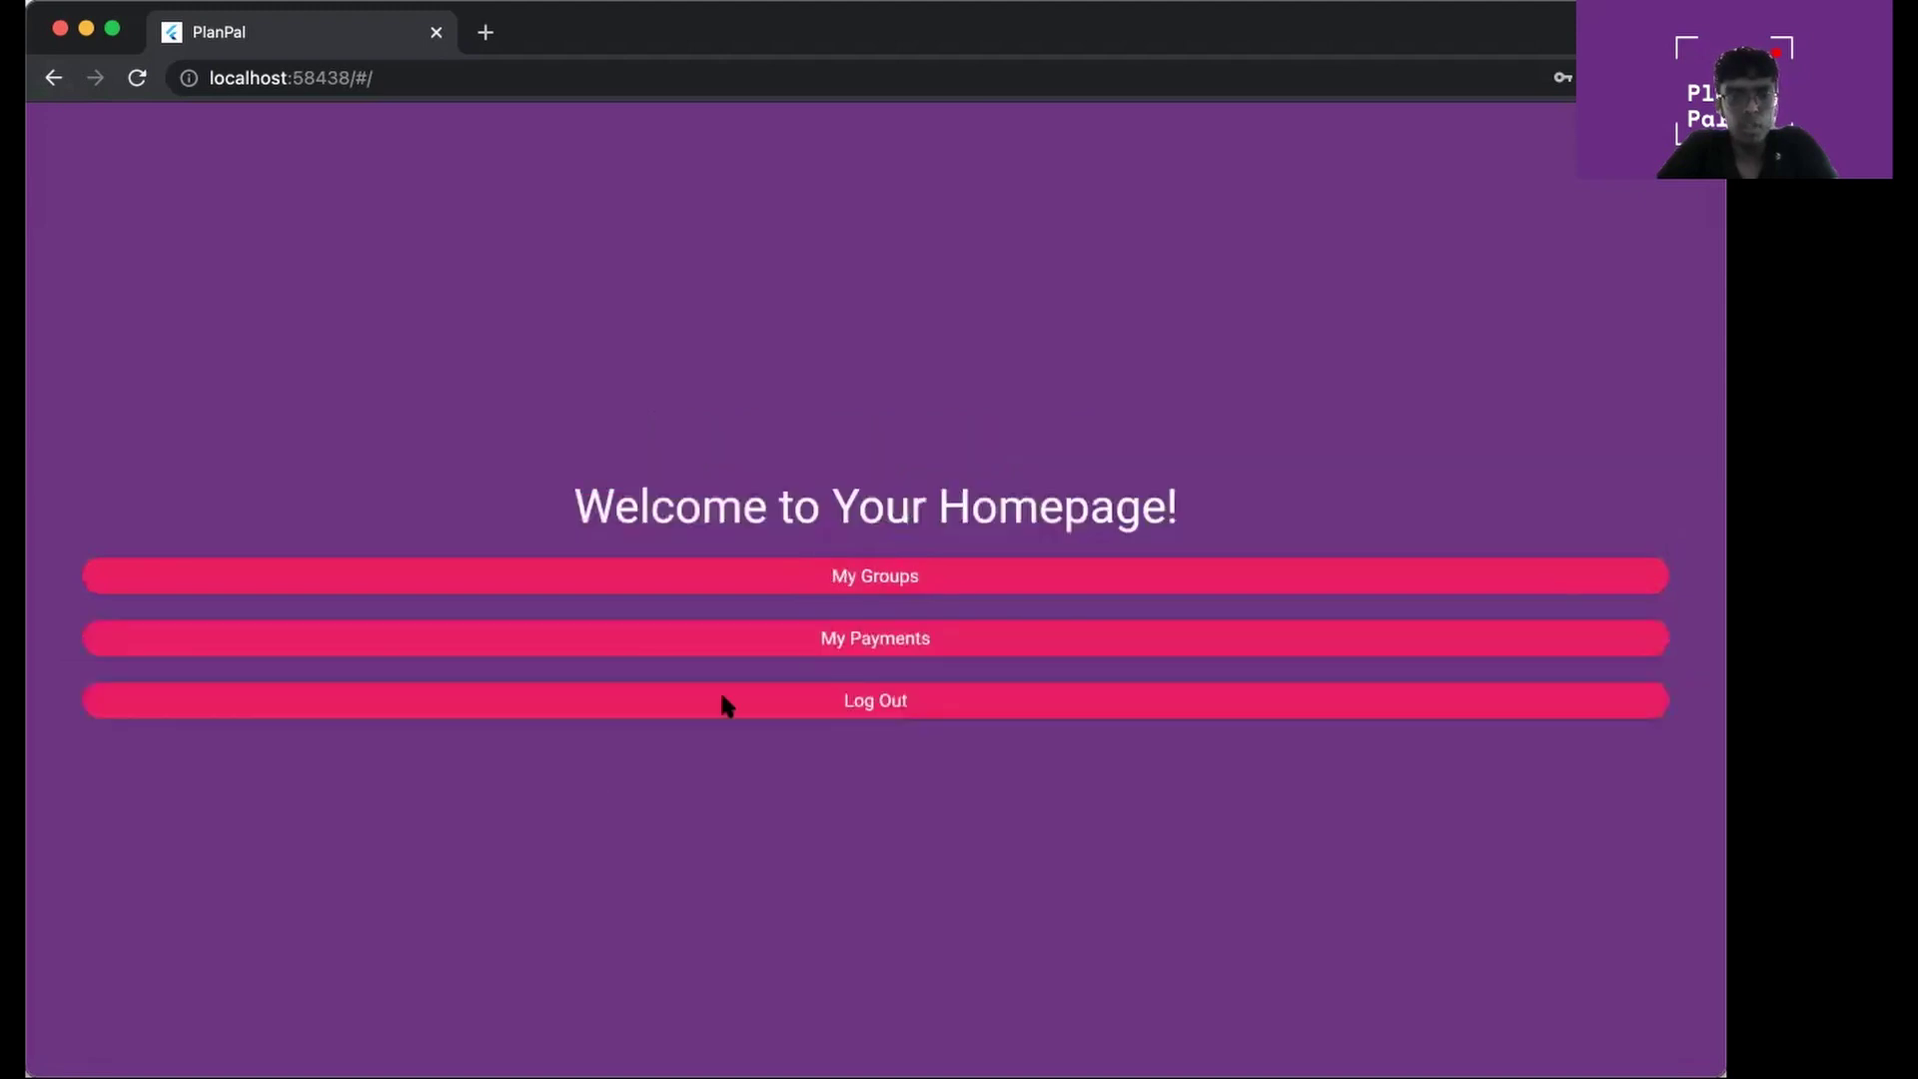
click(865, 645)
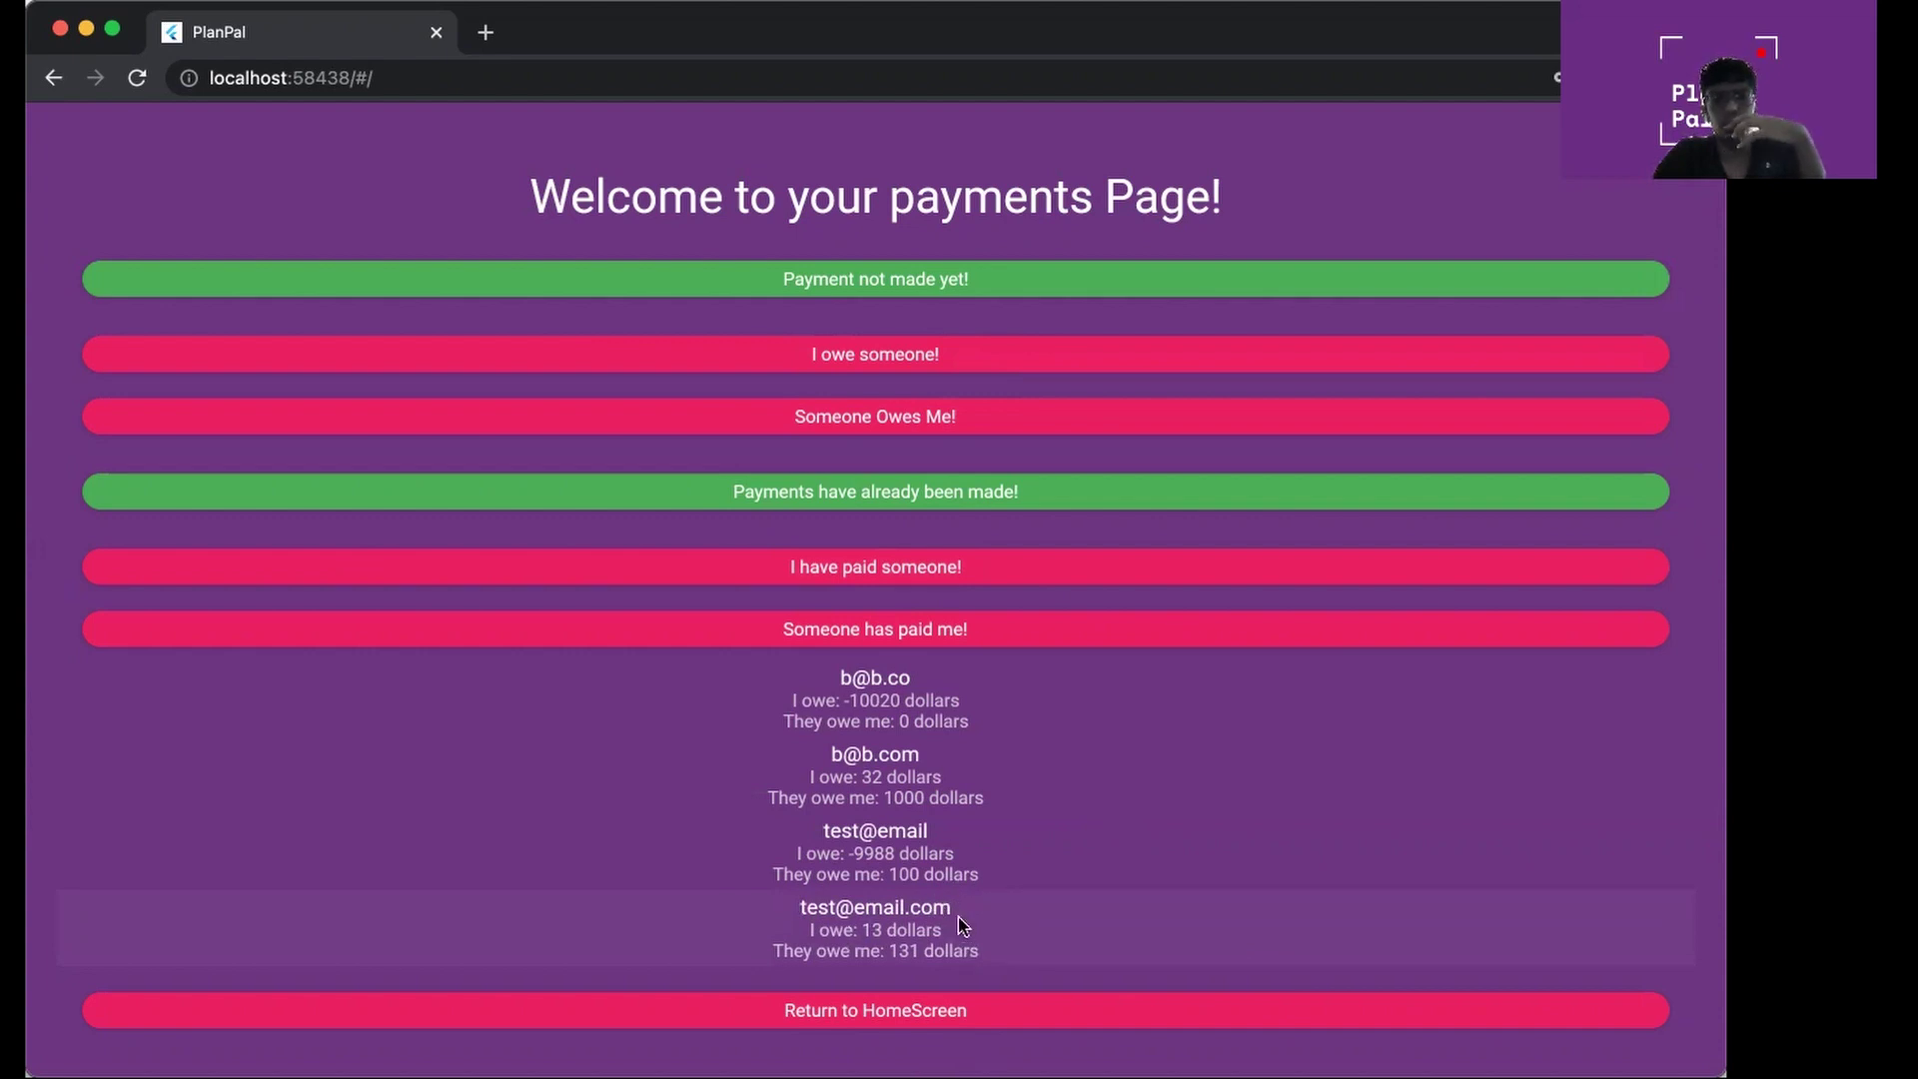
Declare that I owe the contact 30 dollars, entering their e-mail address
click(911, 359)
click(743, 588)
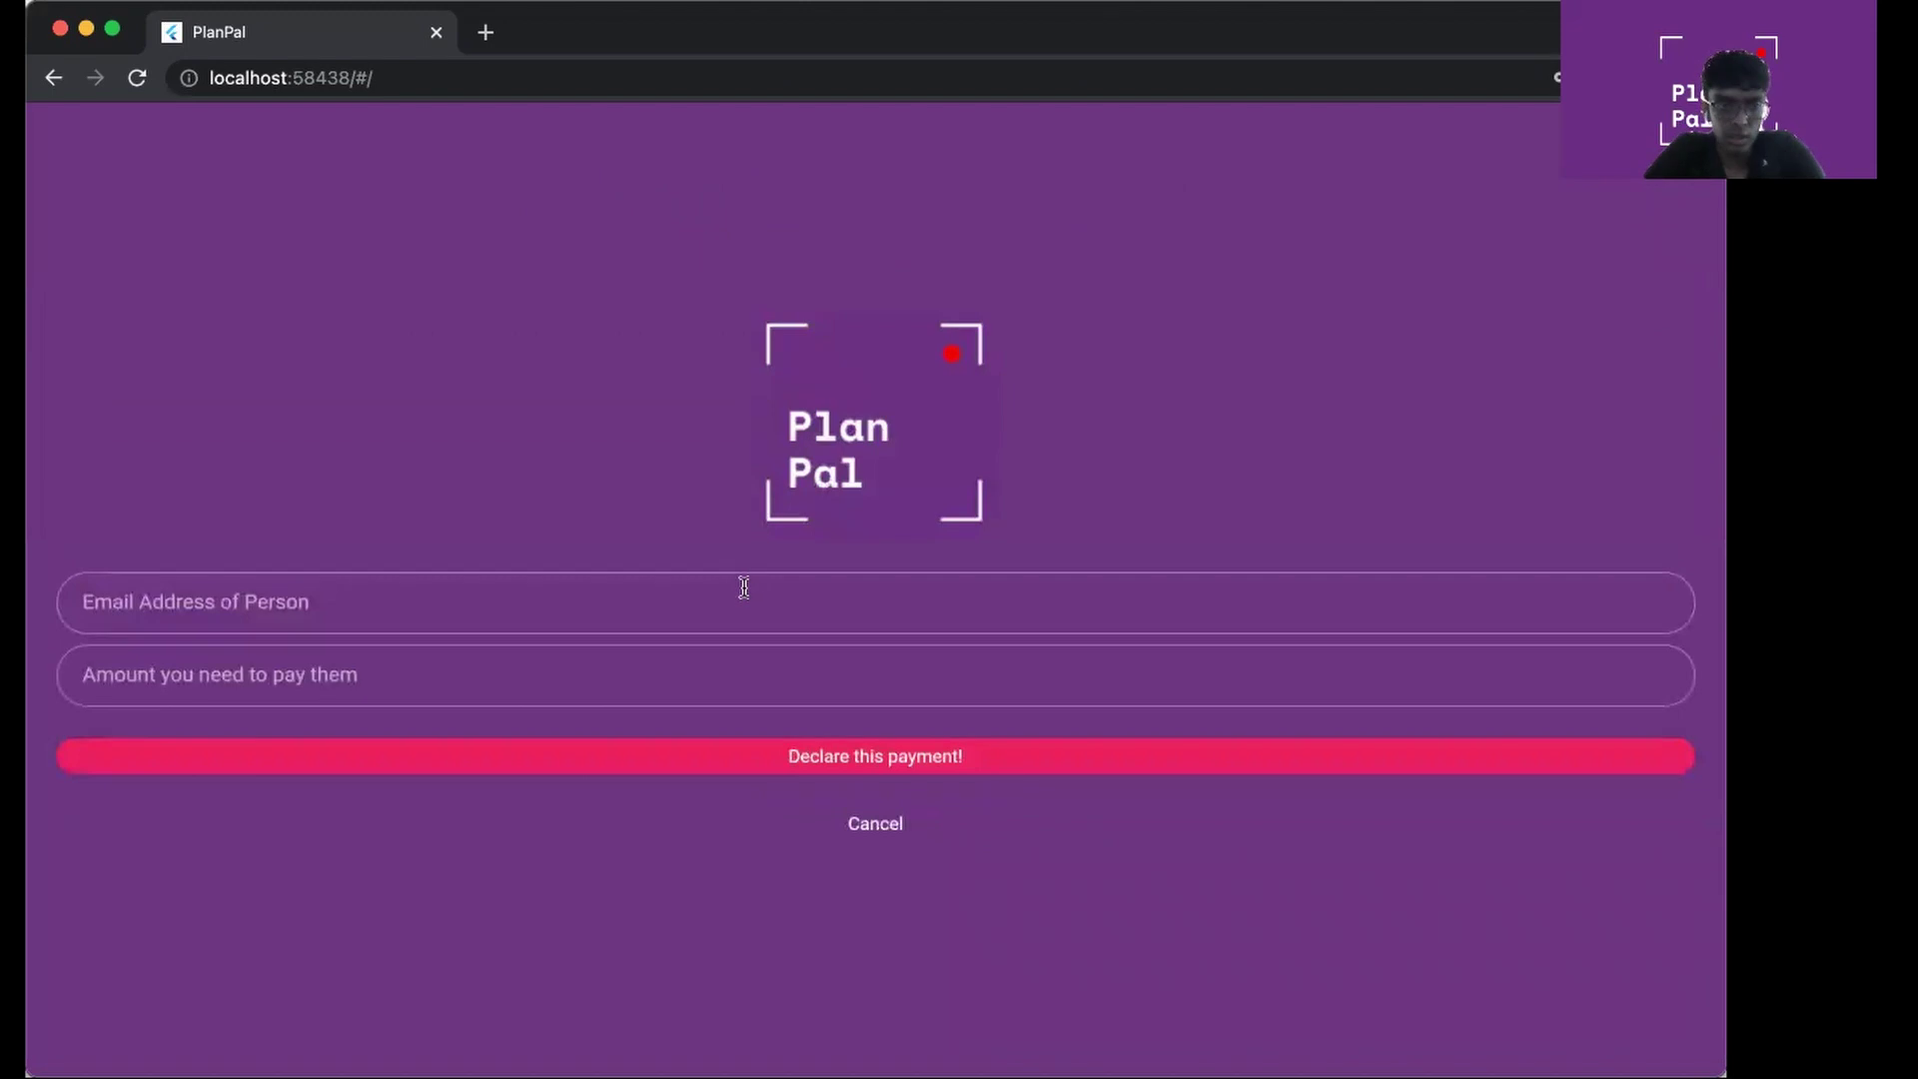
text(test@)
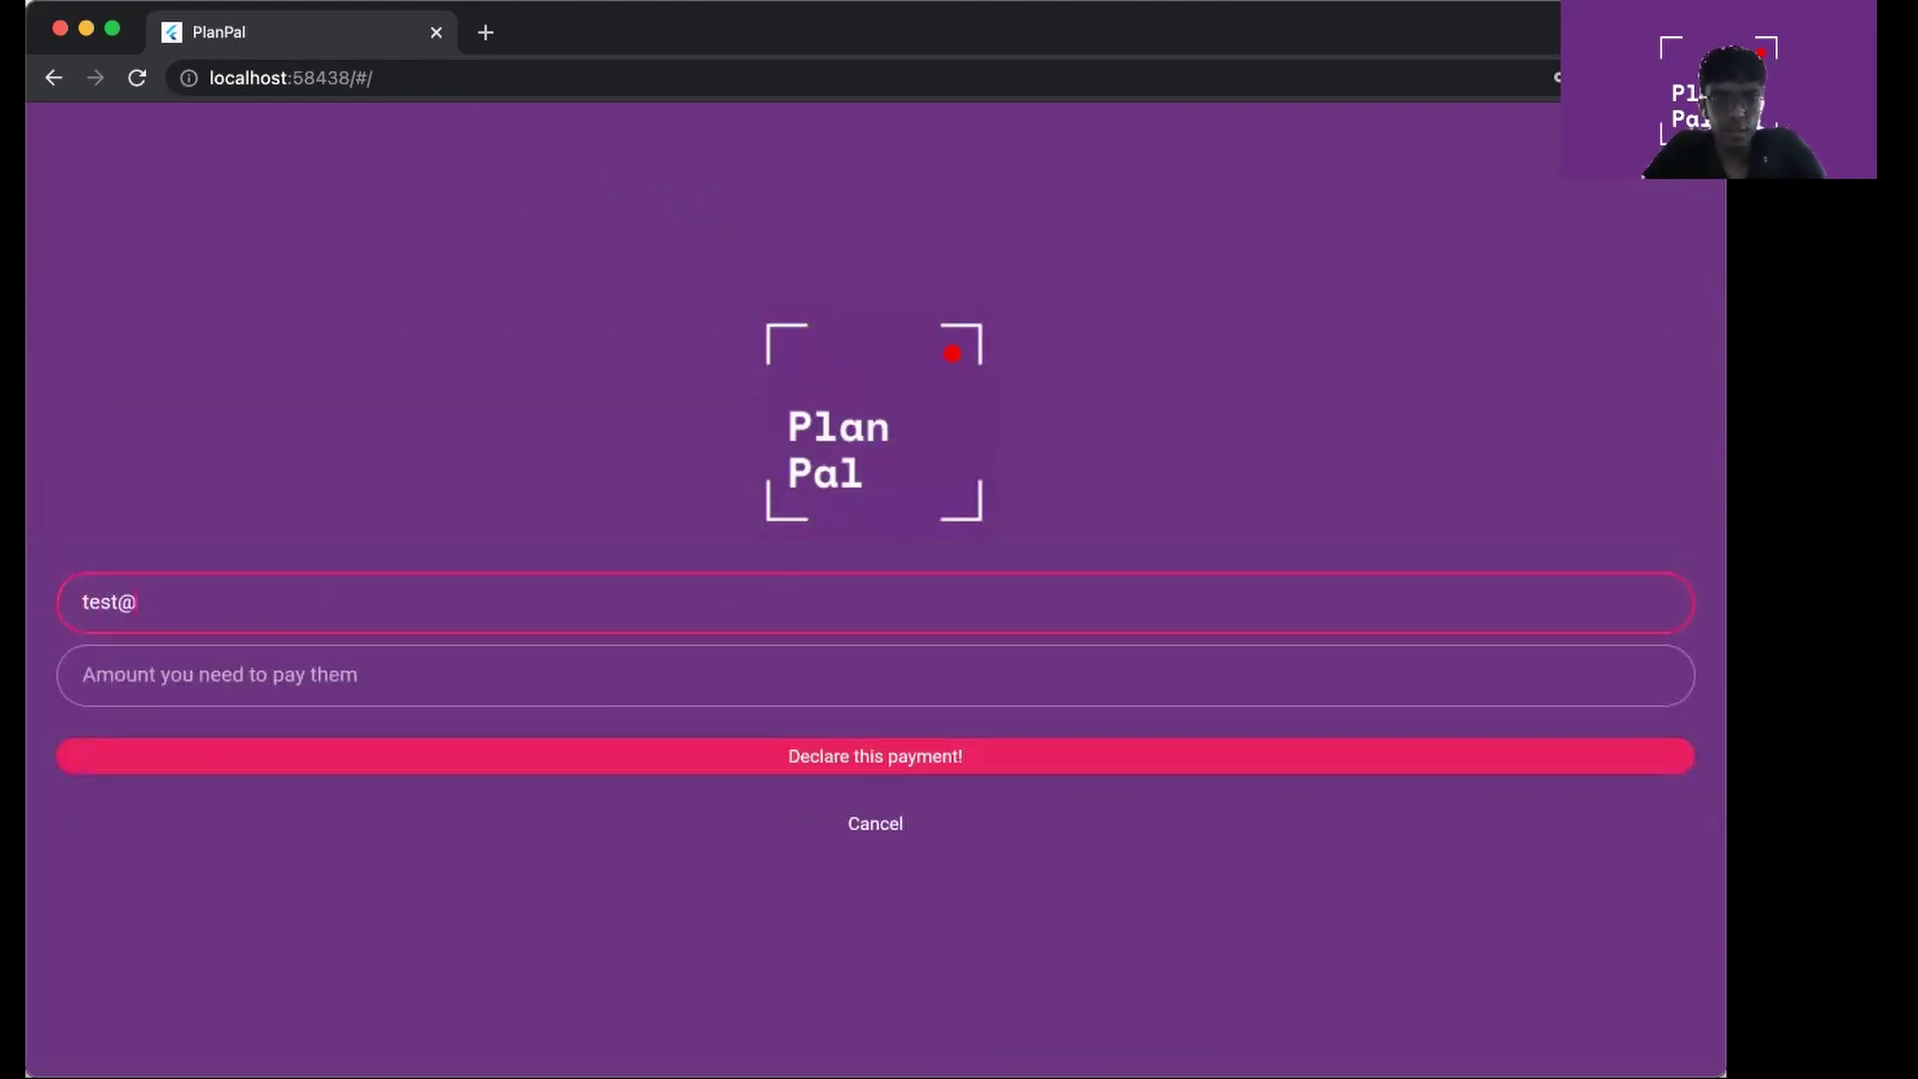
text(email.com)
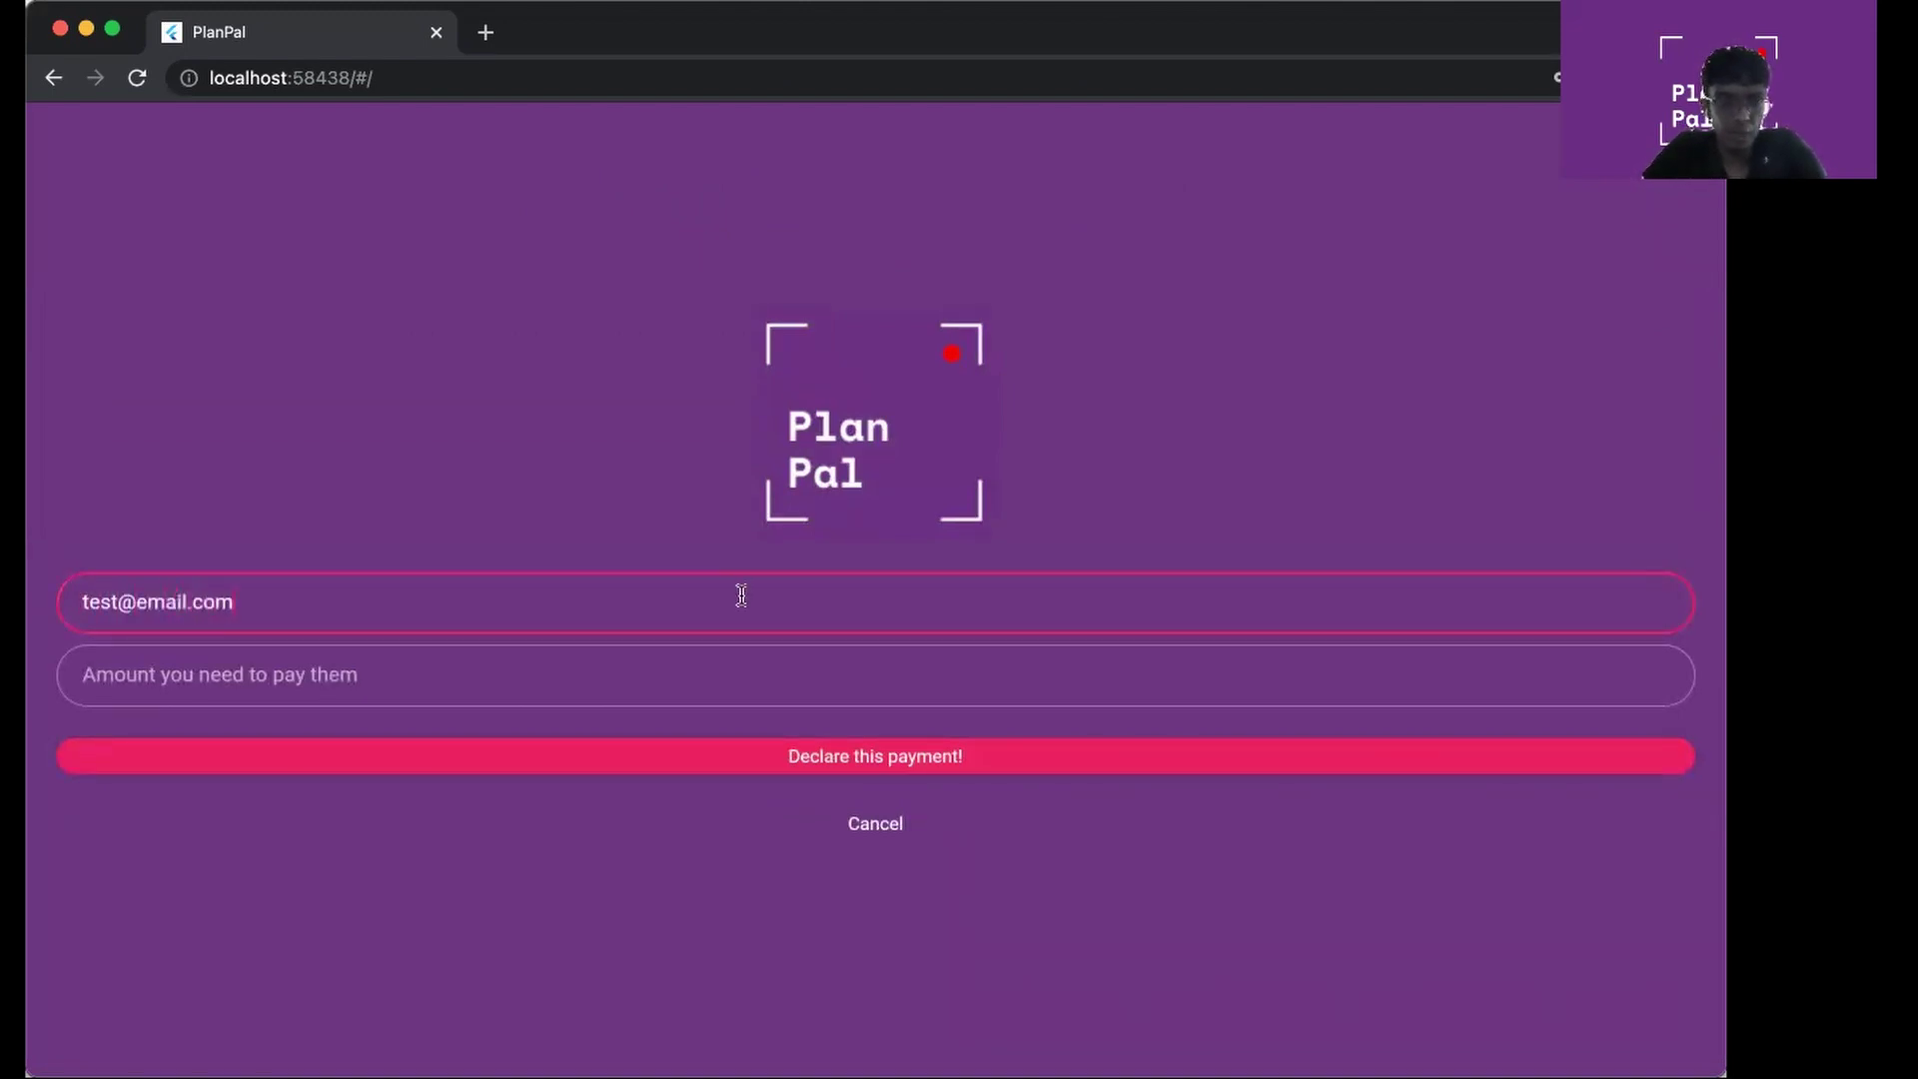
click(709, 669)
text(1)
key(BackSpace)
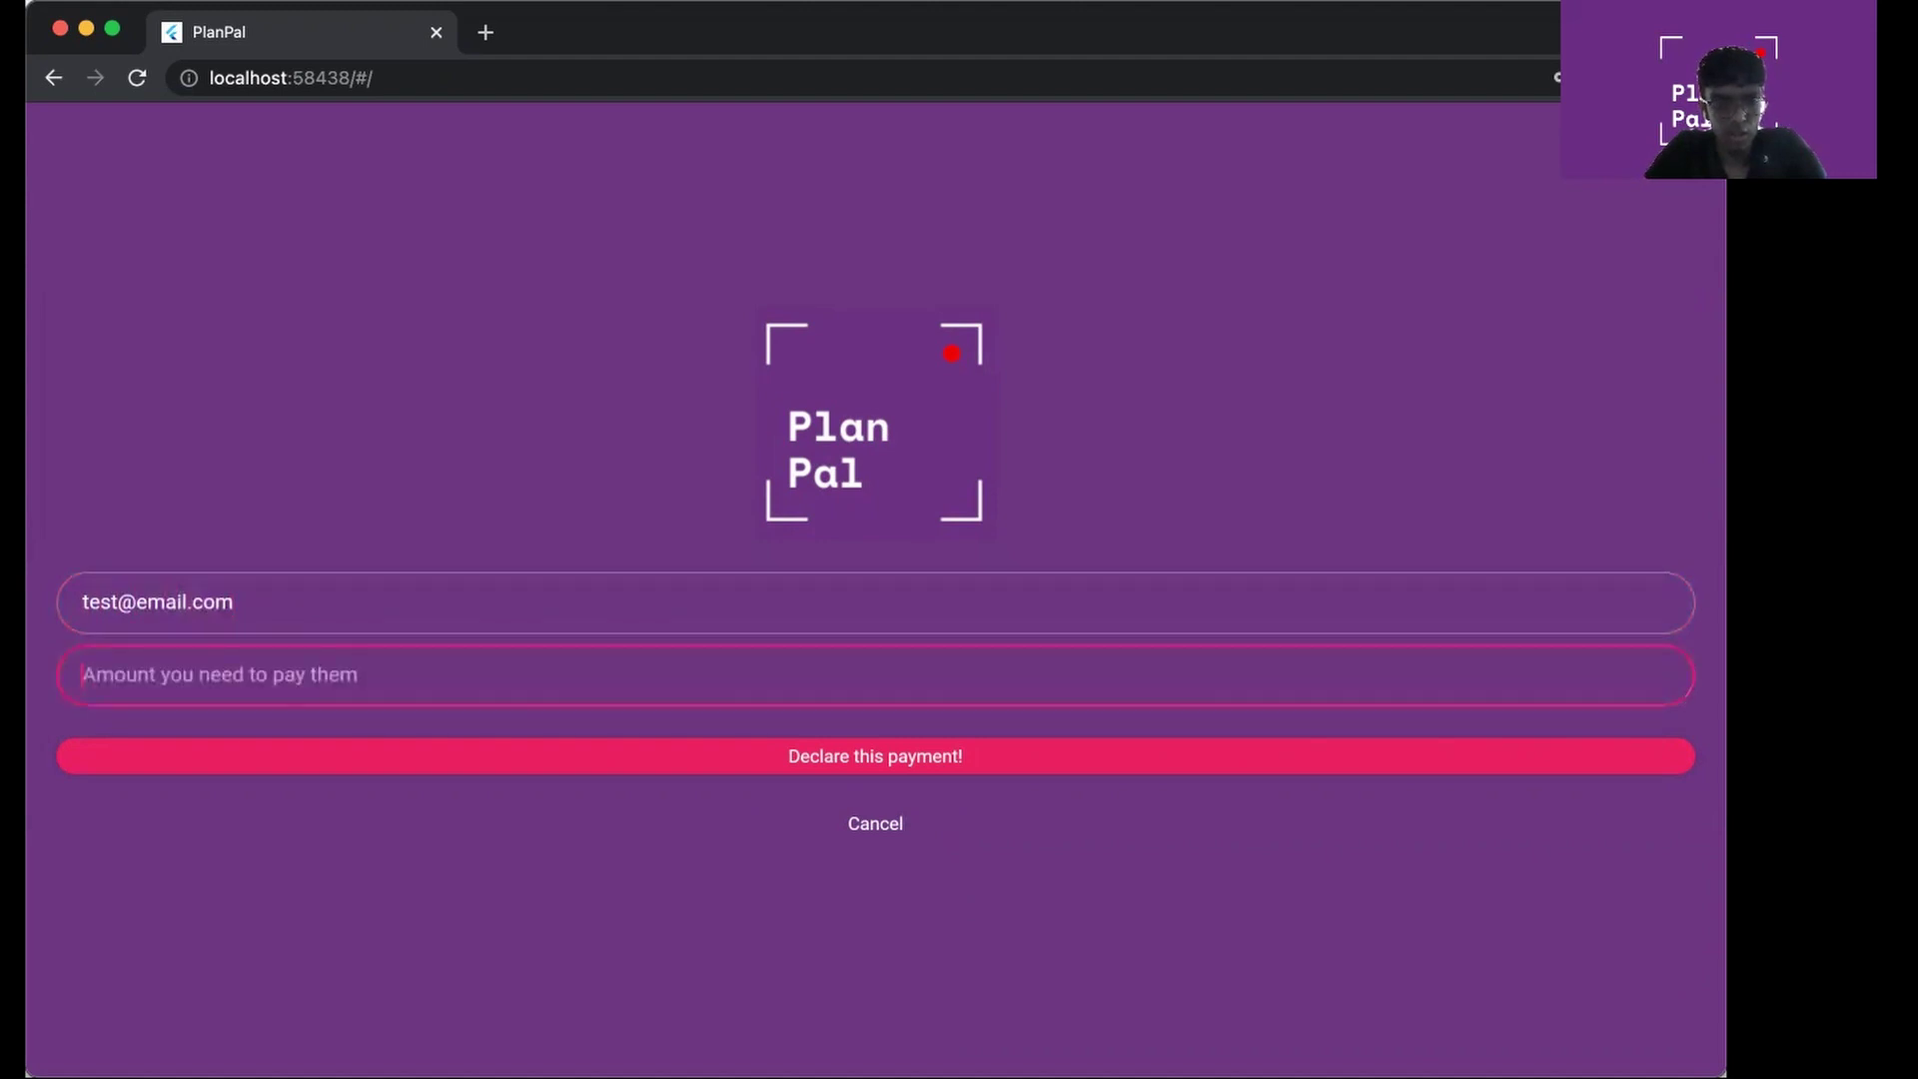
text(30)
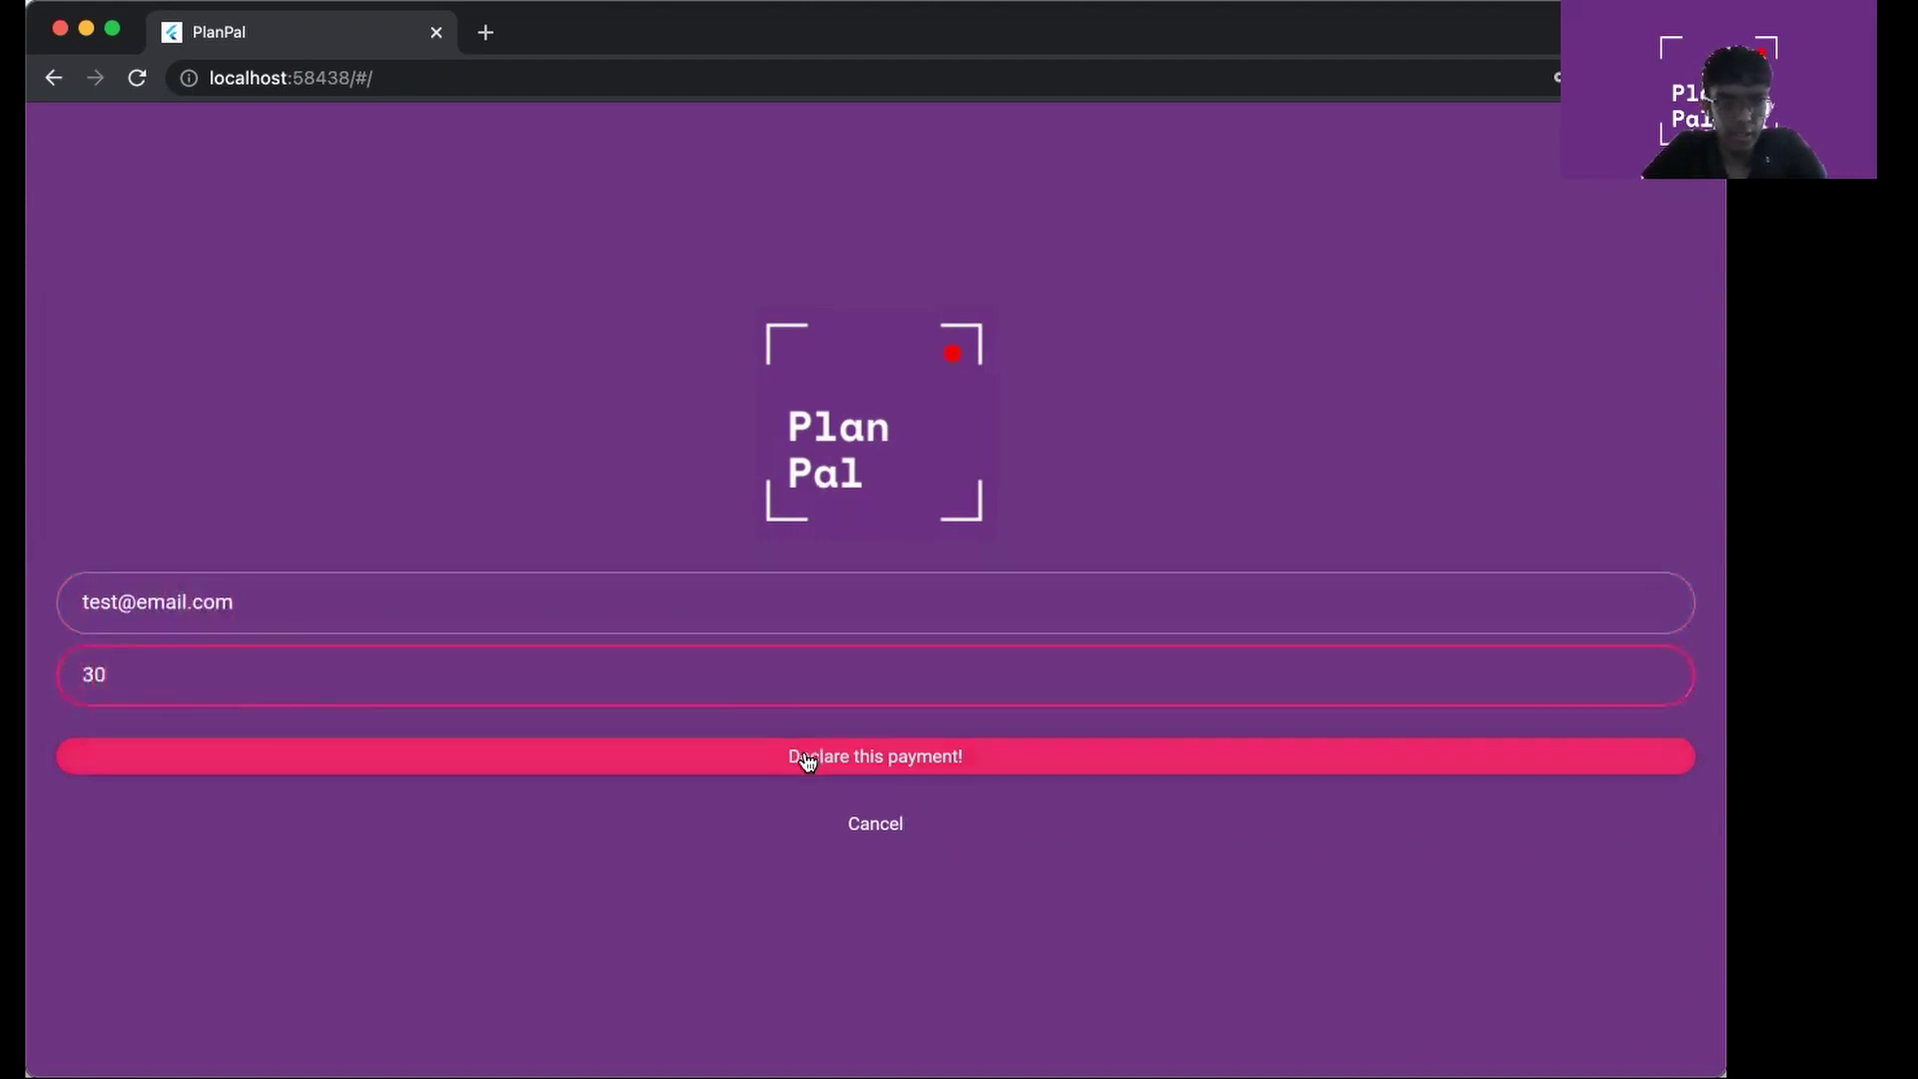
click(805, 759)
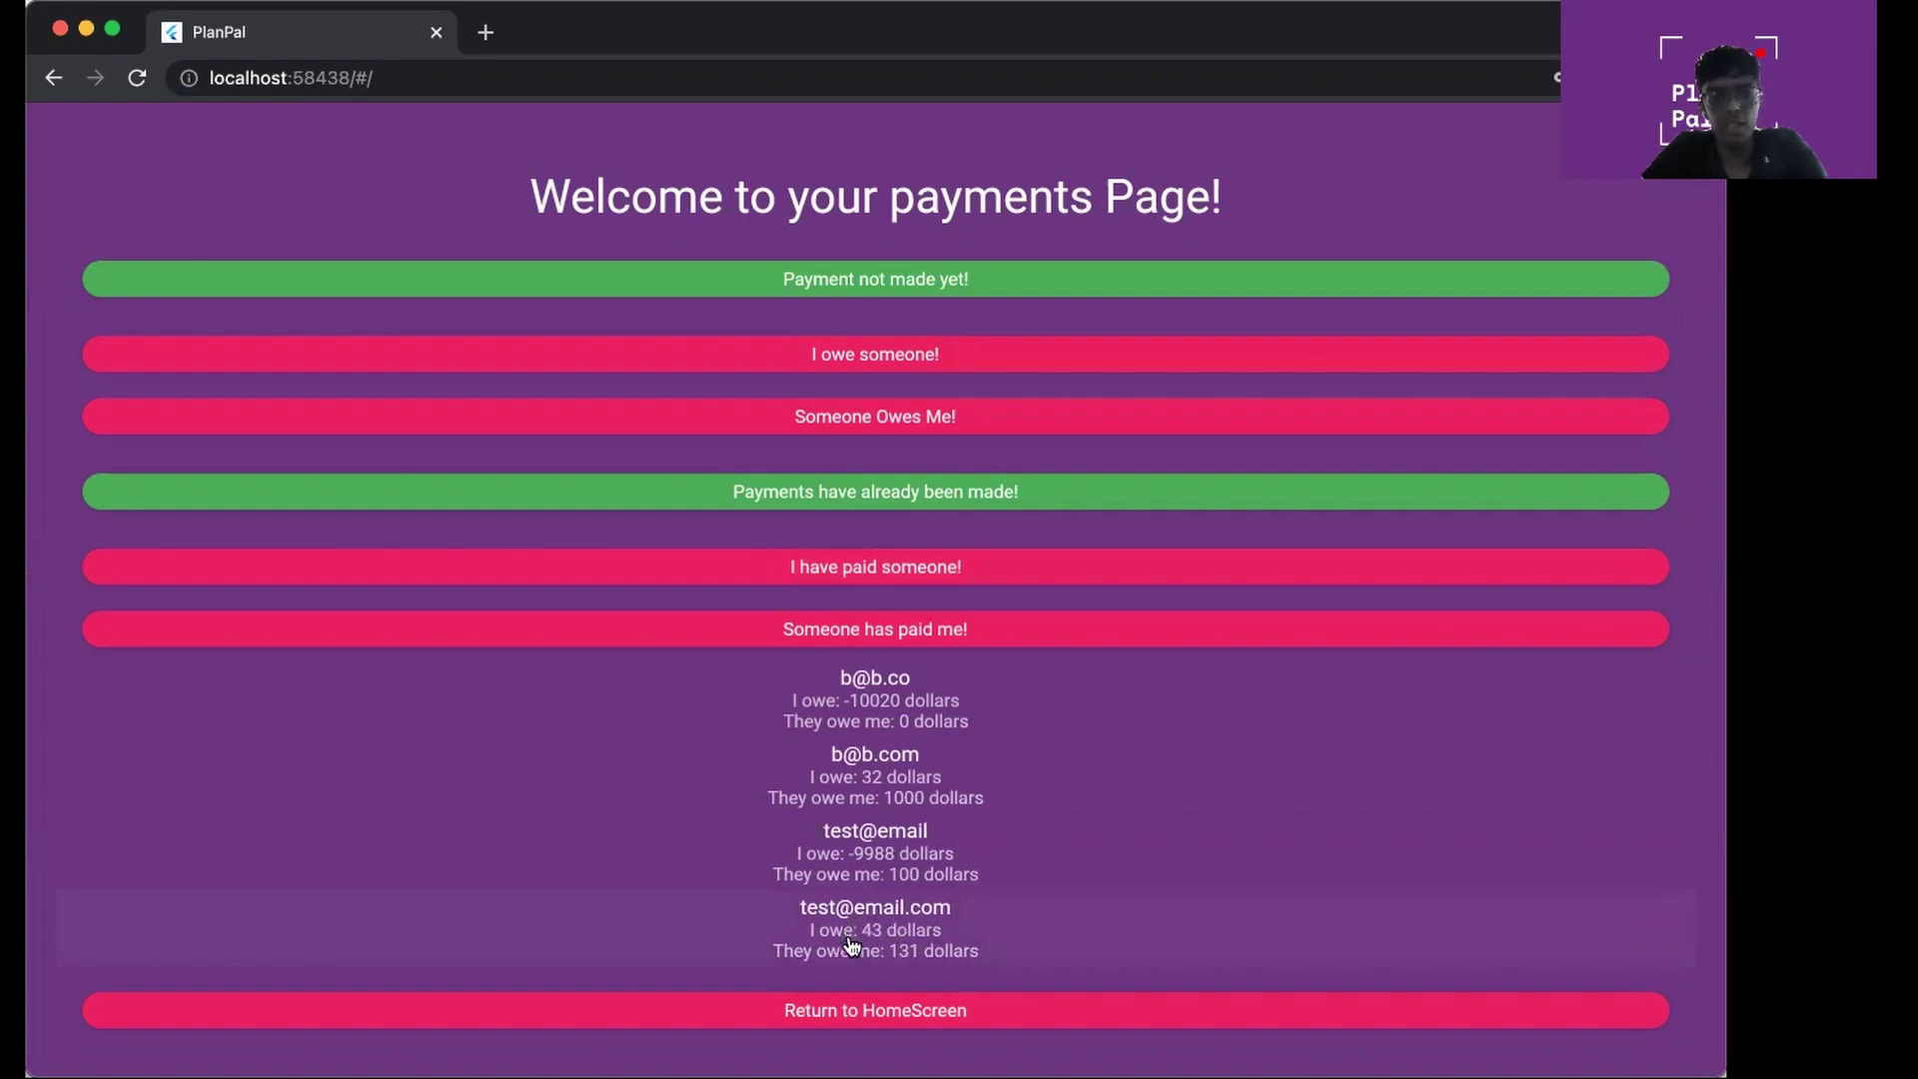
Declare a 100-dollar amount the contact owes me, entering their e-mail address
click(913, 424)
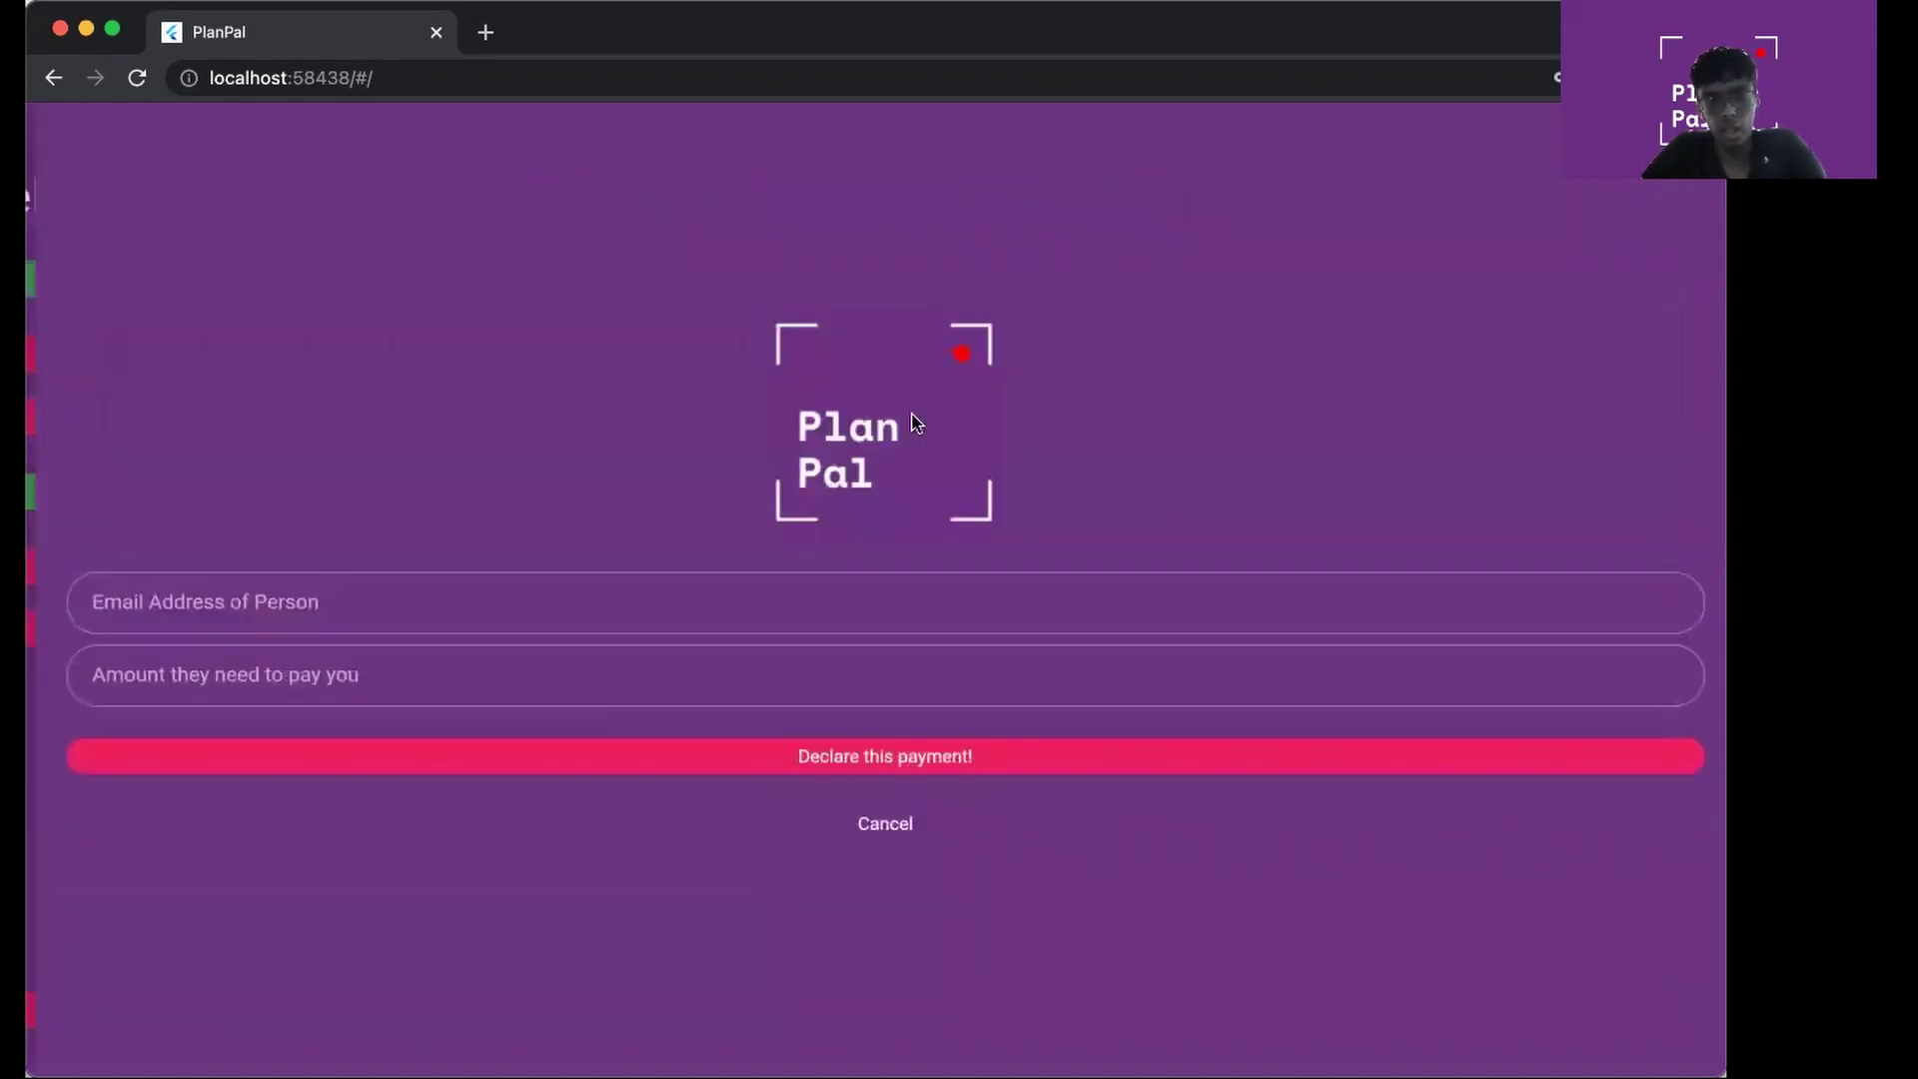
click(729, 604)
text(test)
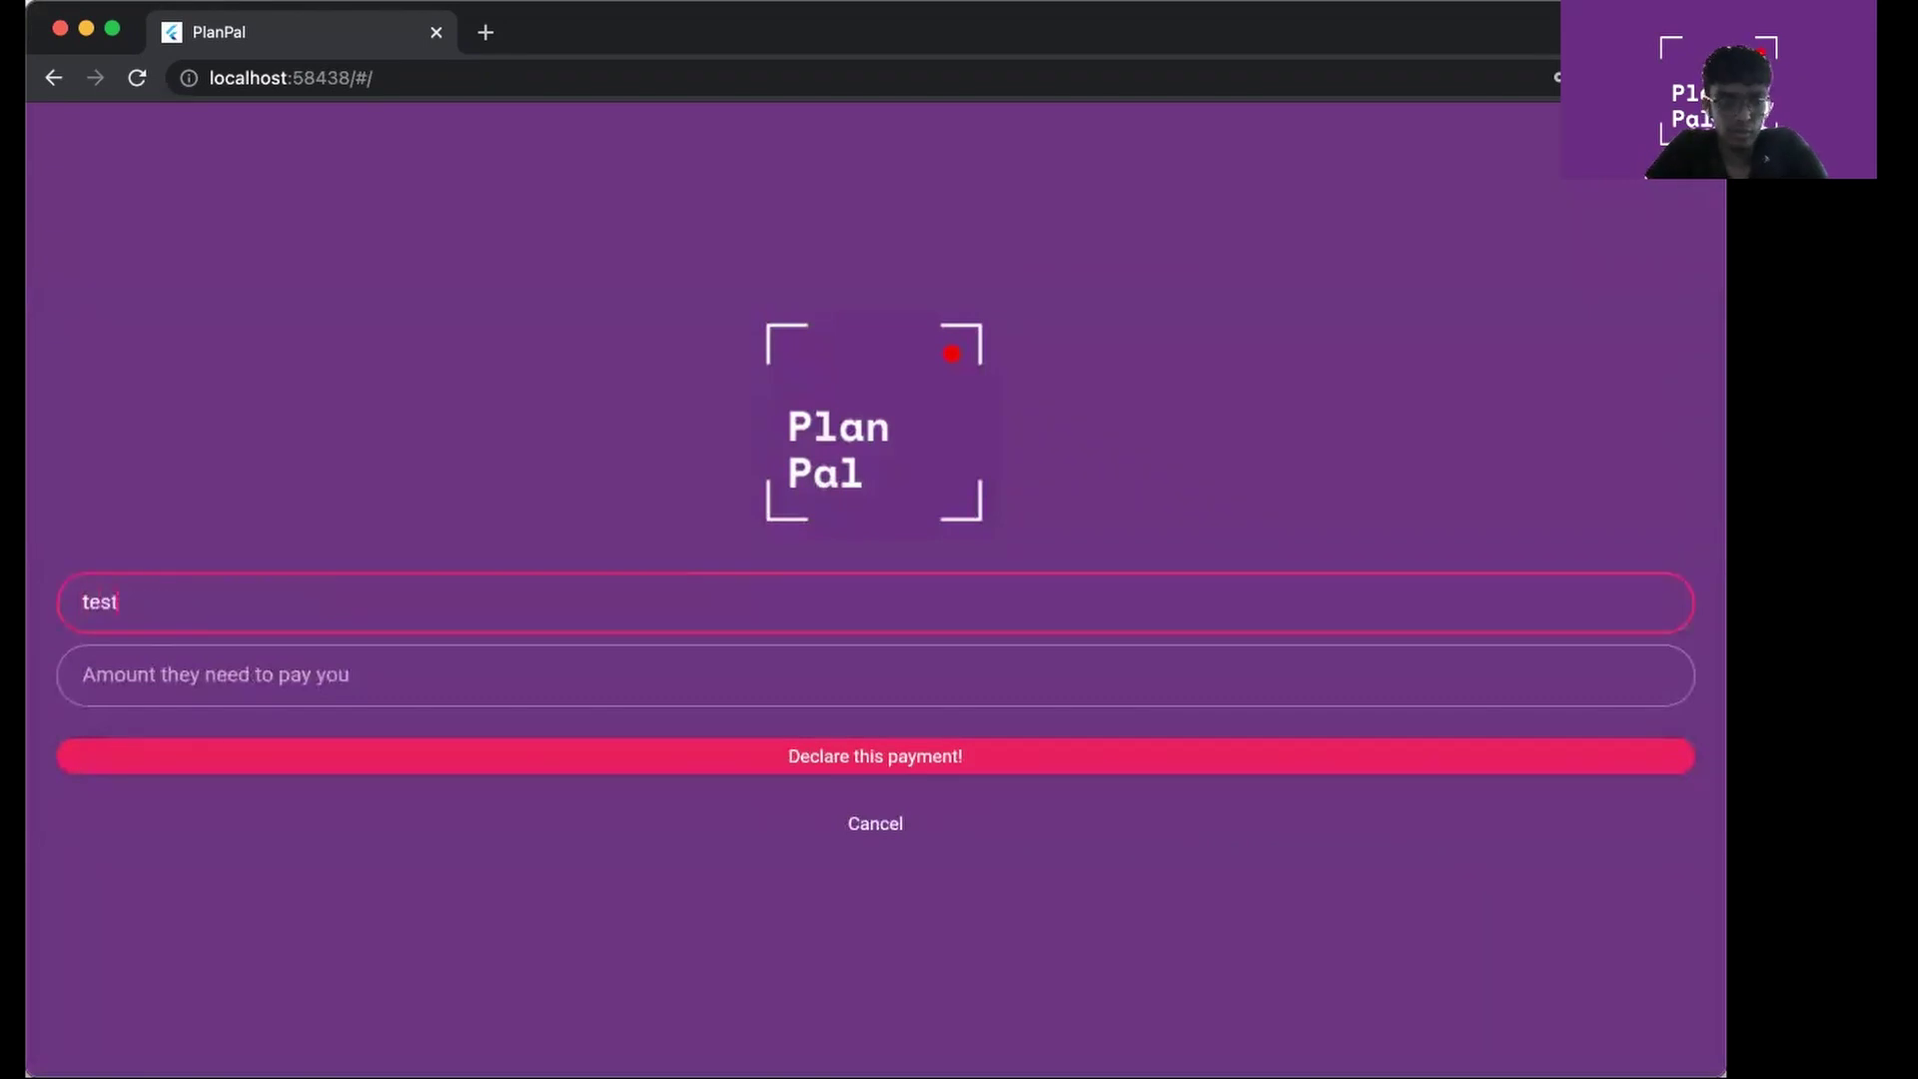
text(@email.c)
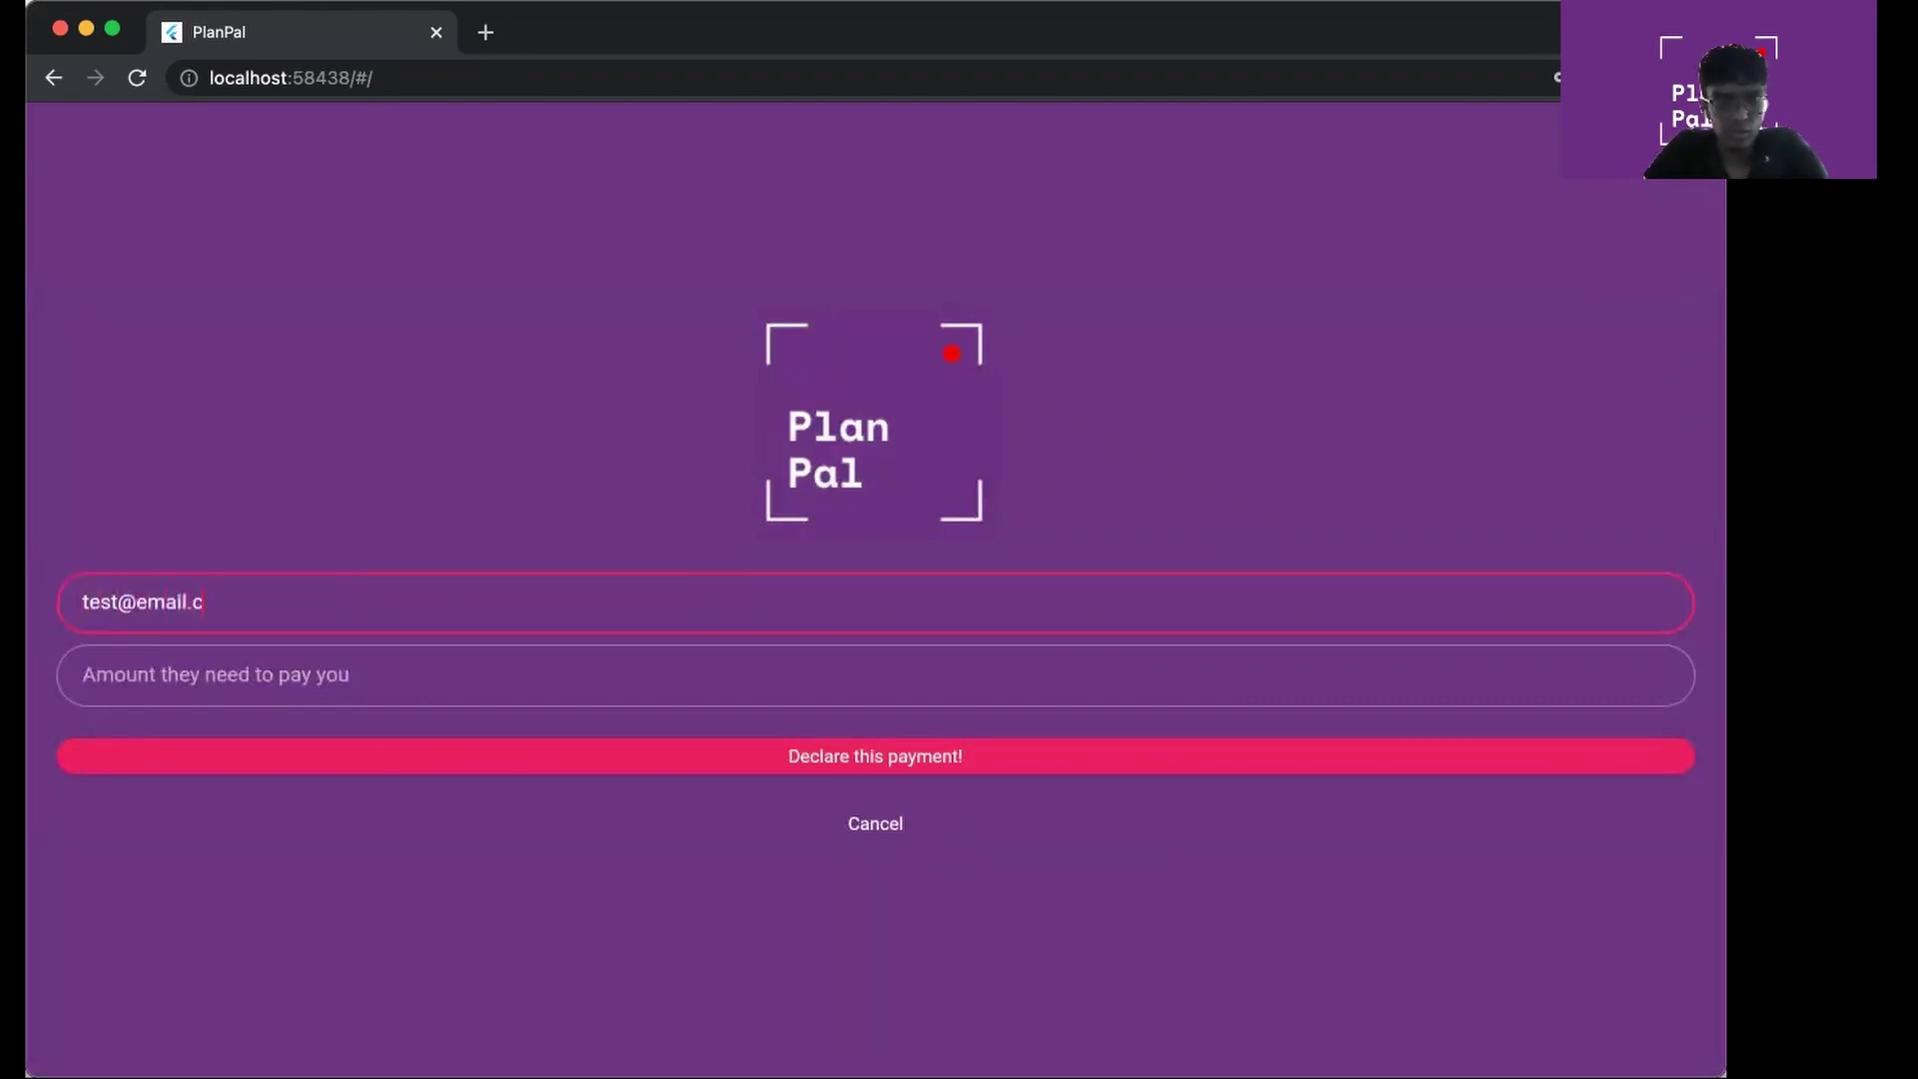
text(om)
click(718, 683)
text(100)
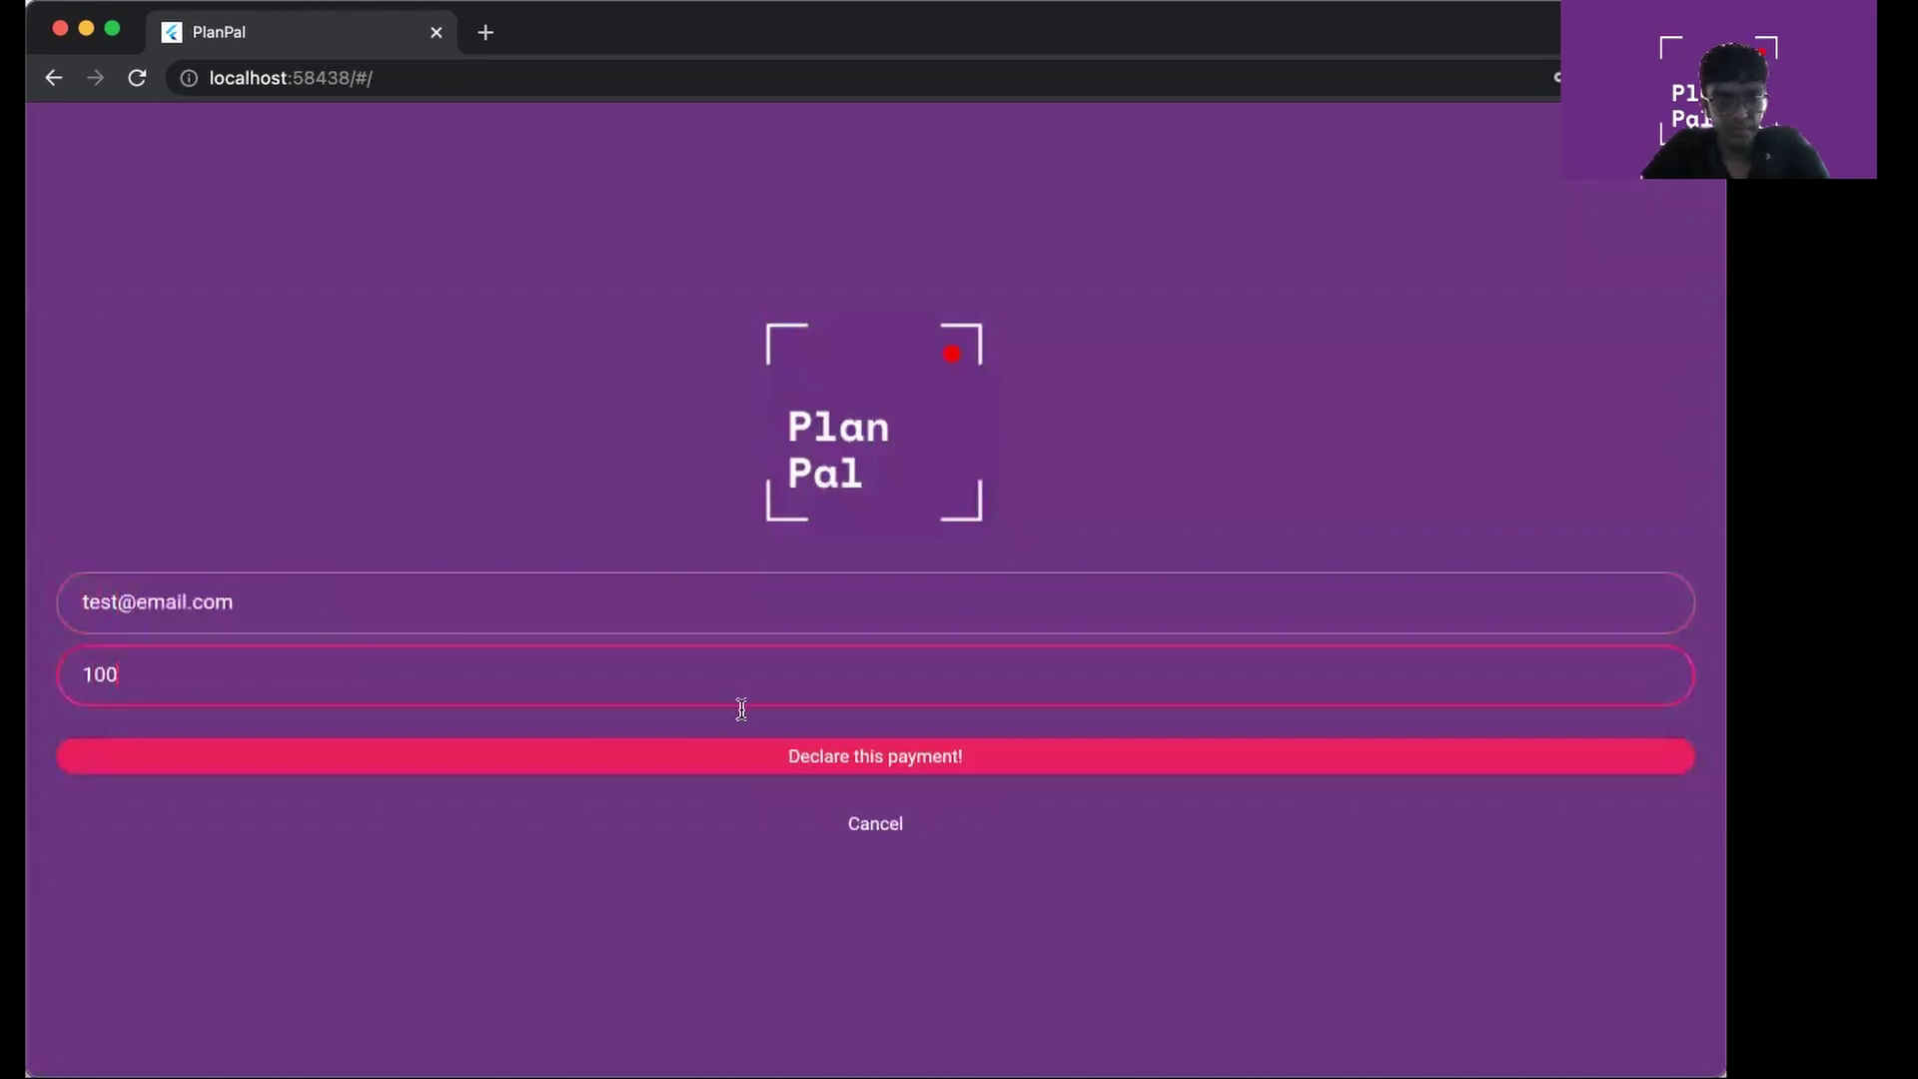
click(770, 760)
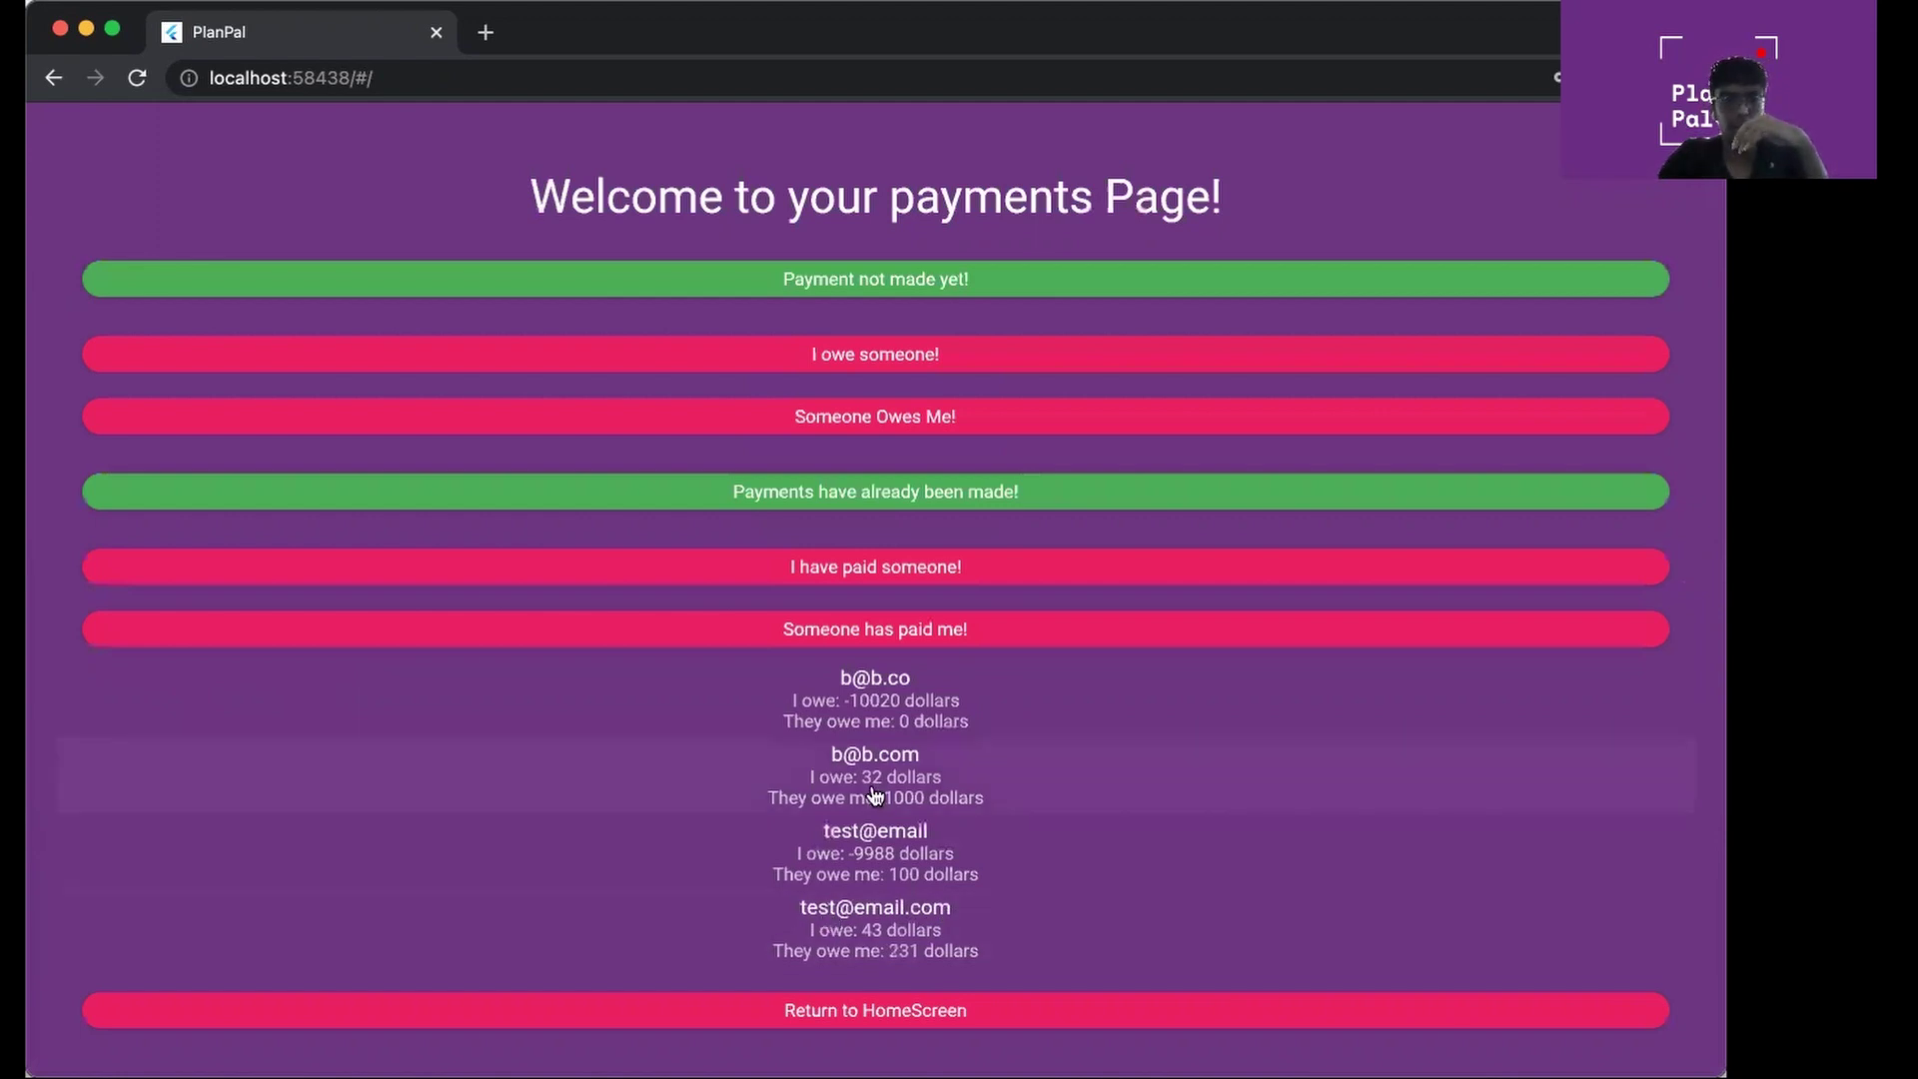
Declare a 32-dollar payment made to the second contact, entering their e-mail address
click(926, 570)
click(669, 601)
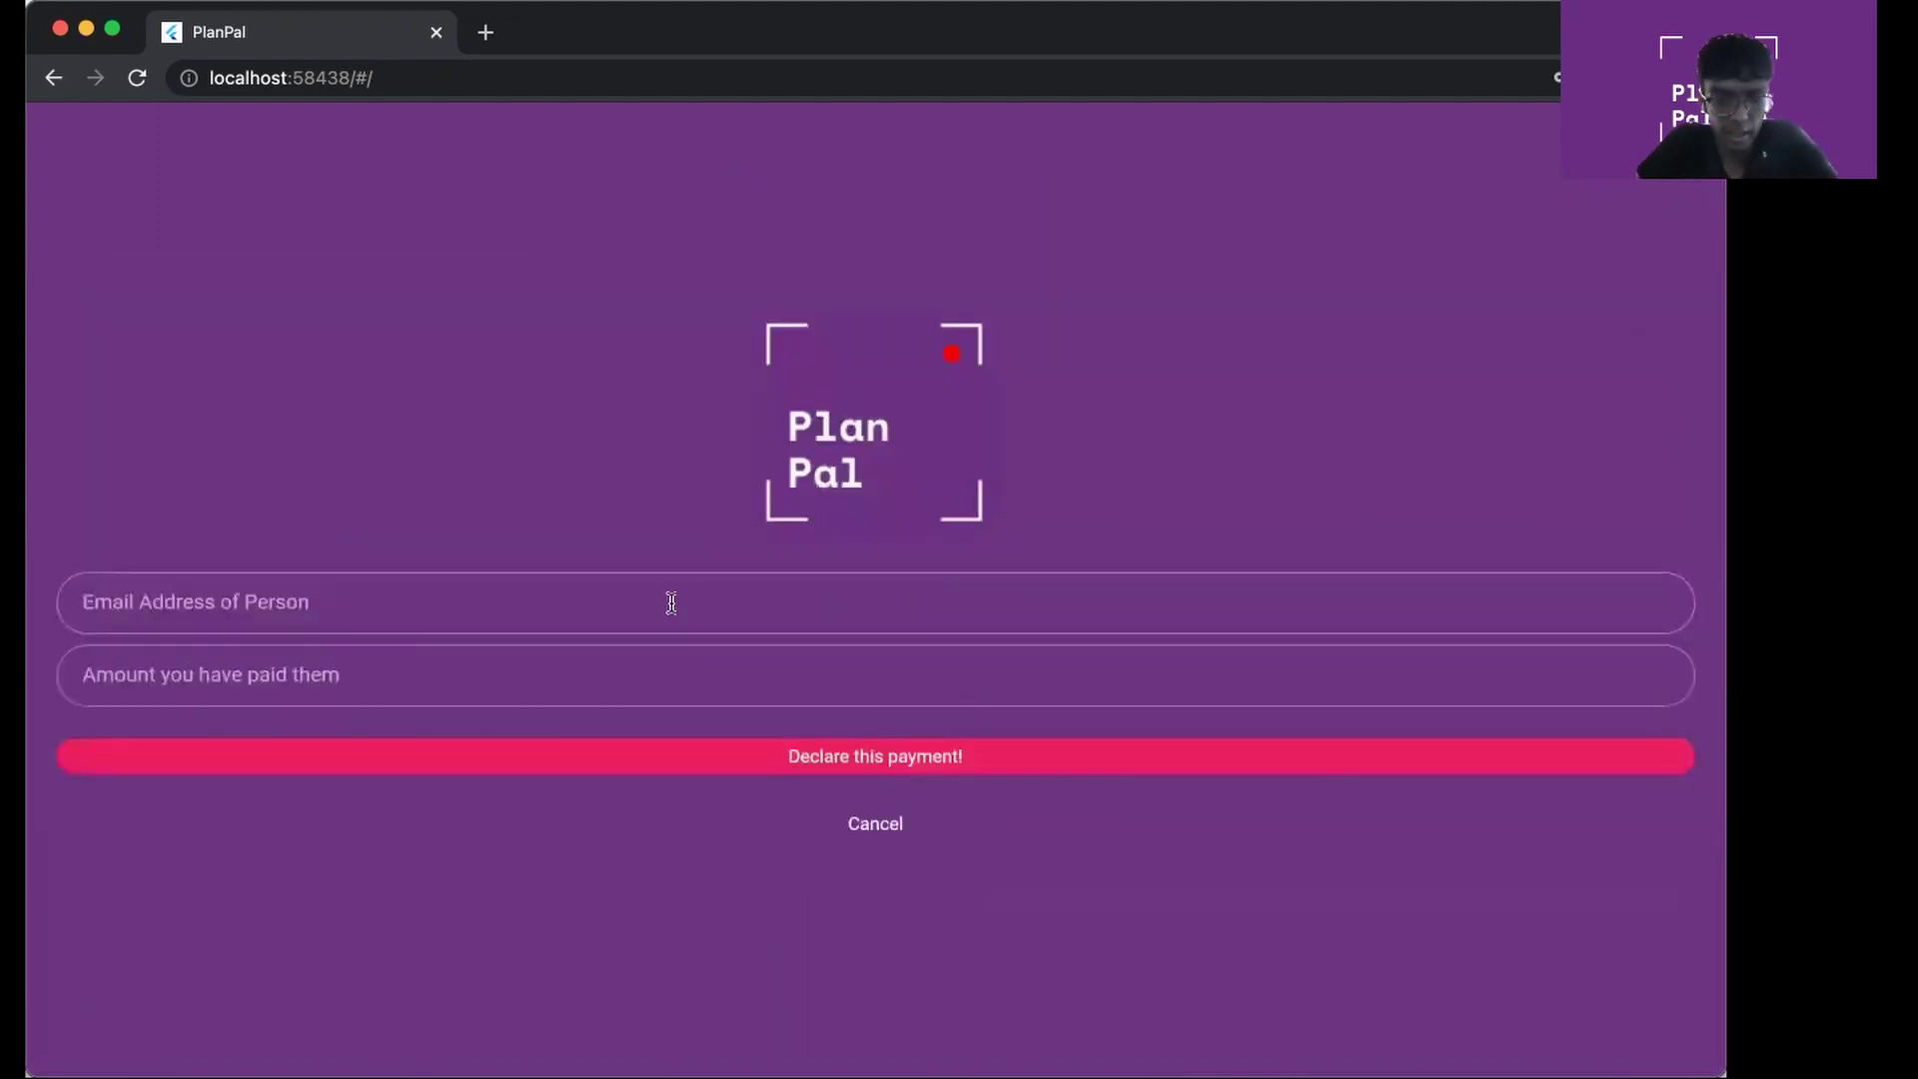
text(b2)
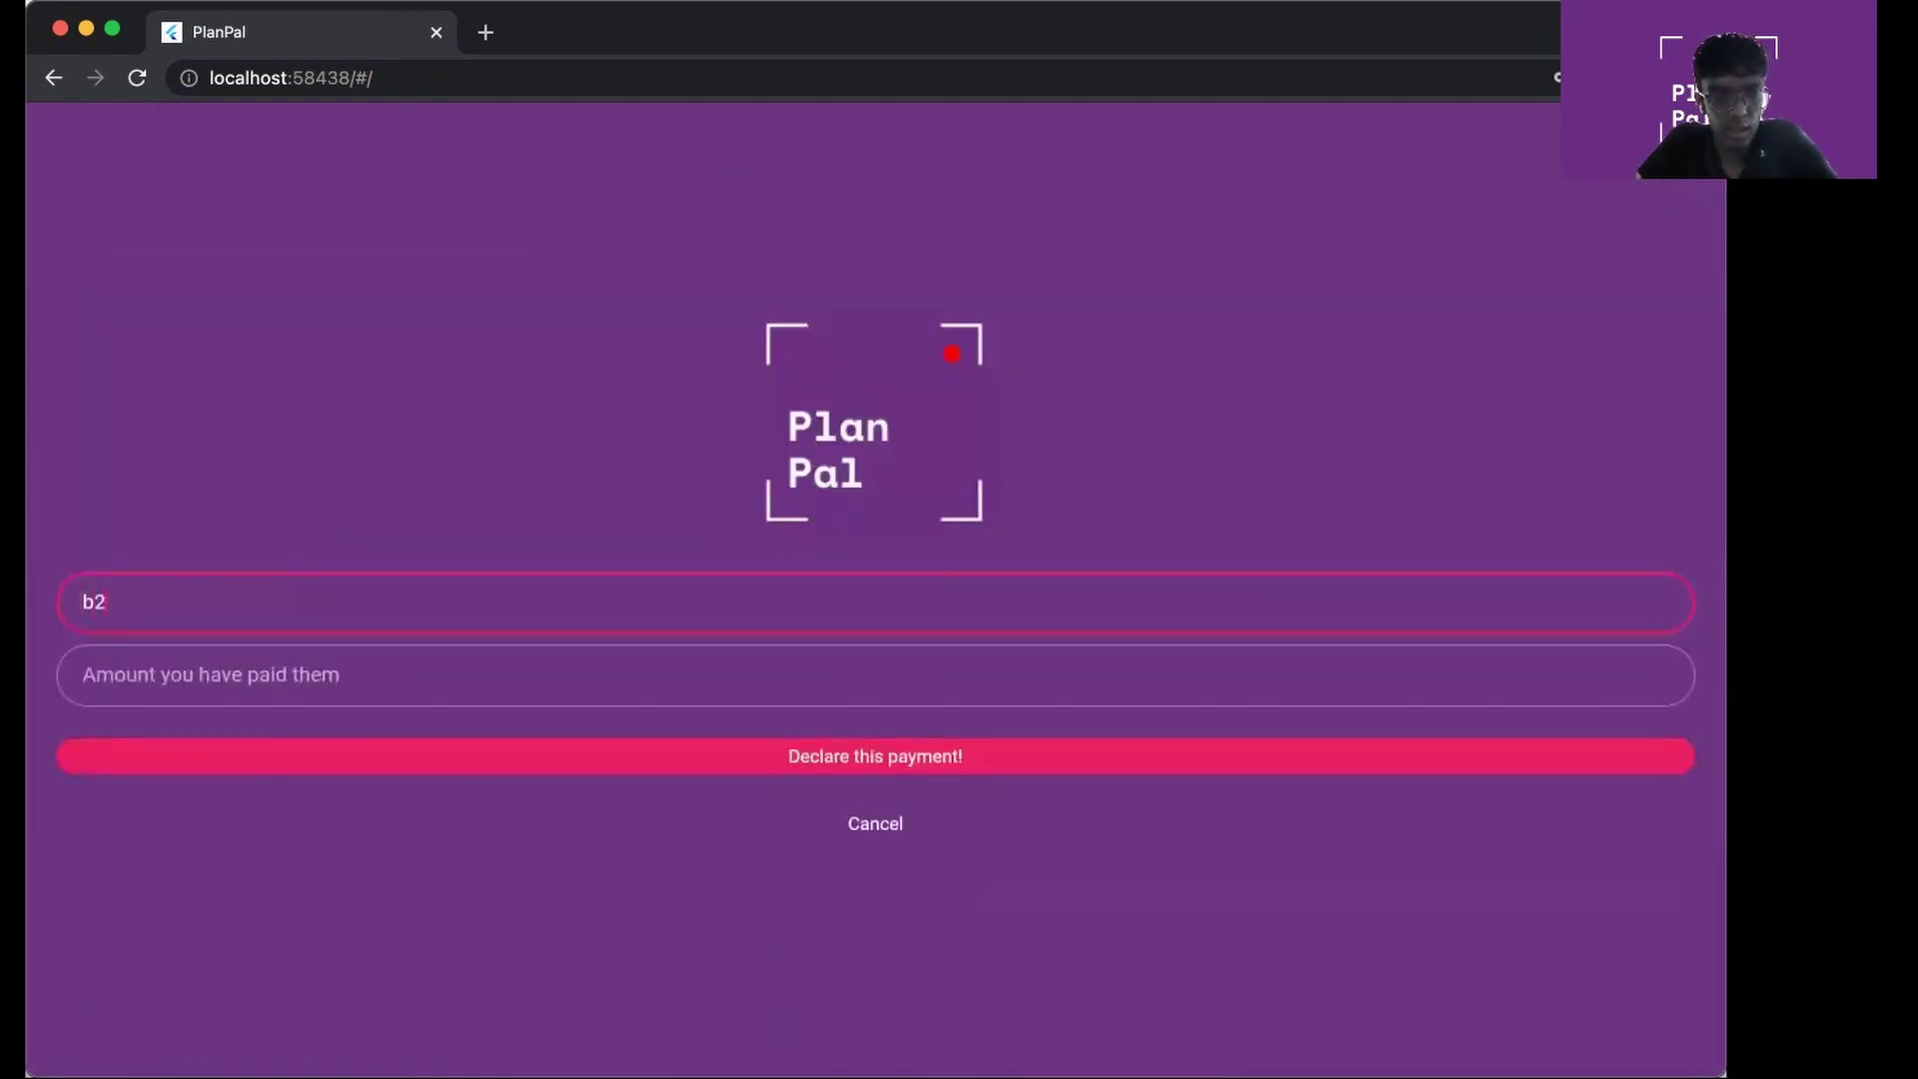
text(@b.com)
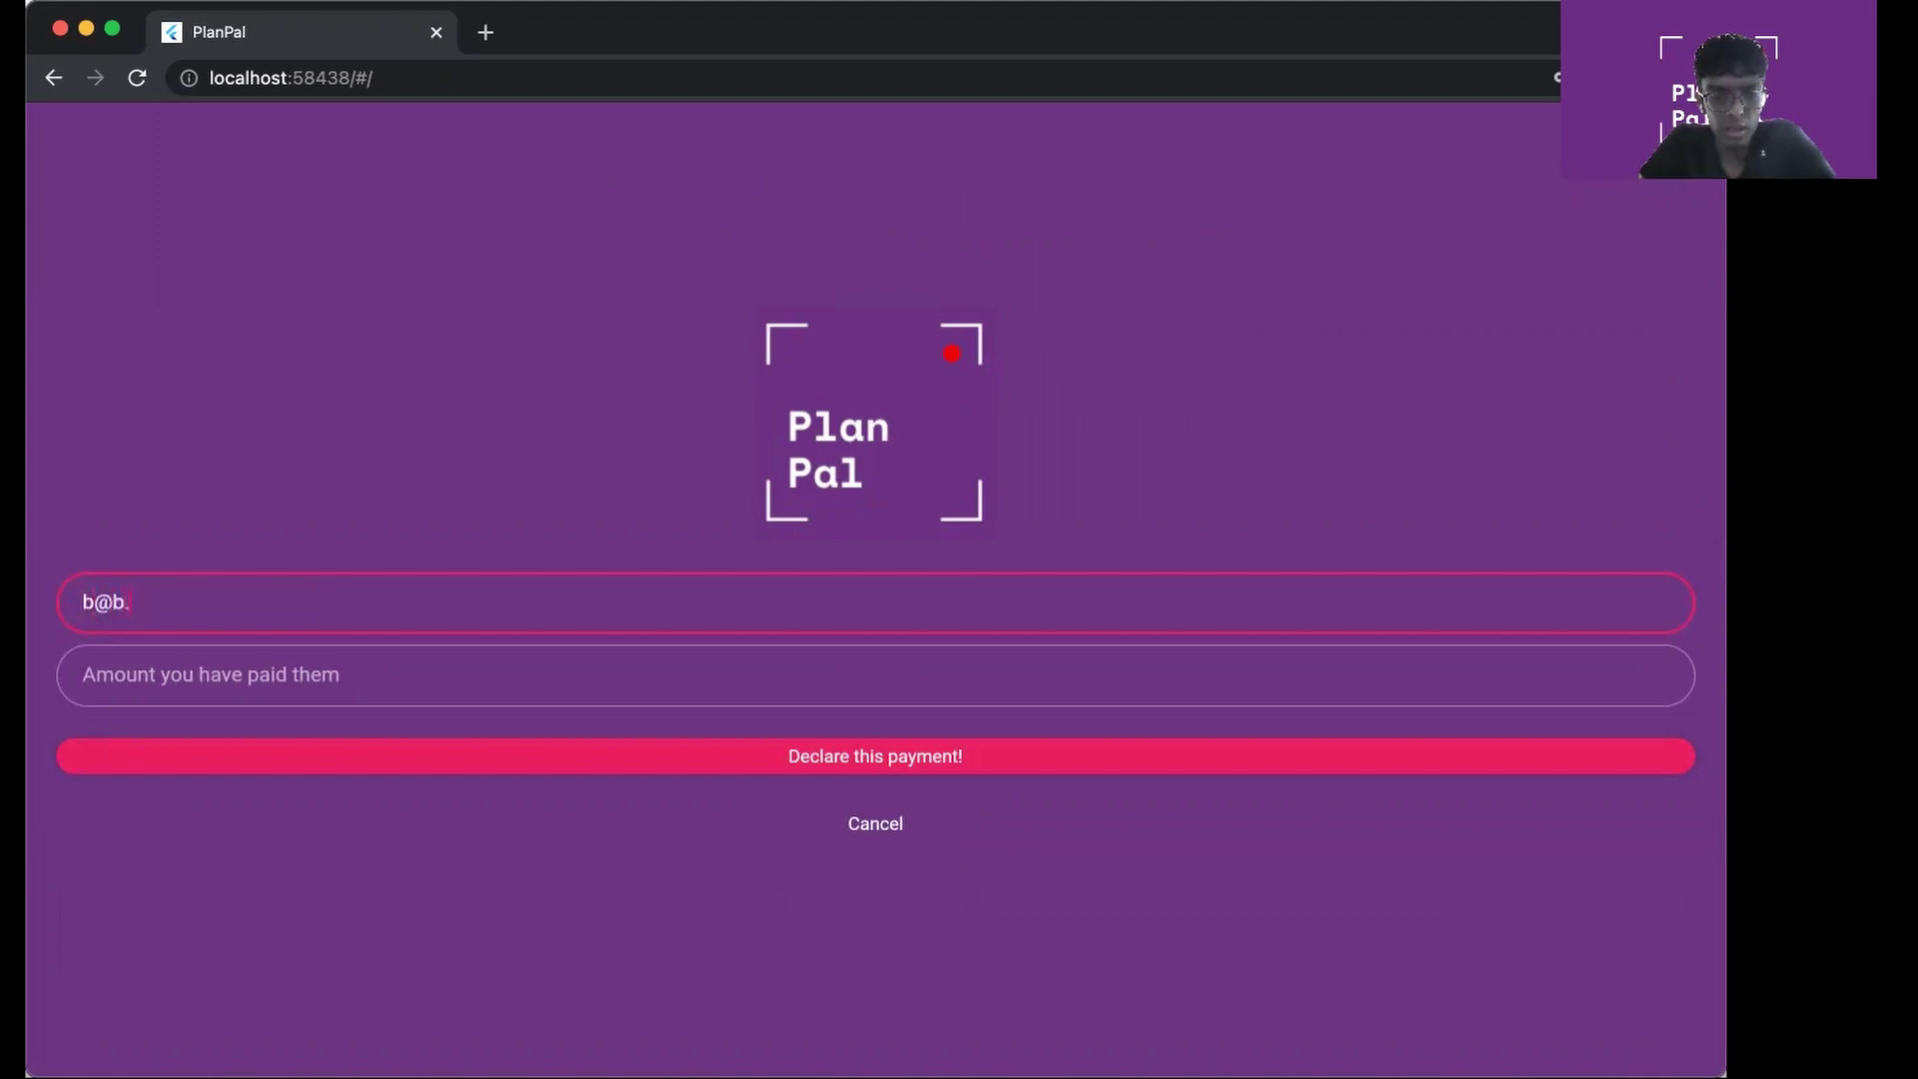
click(653, 670)
text(32)
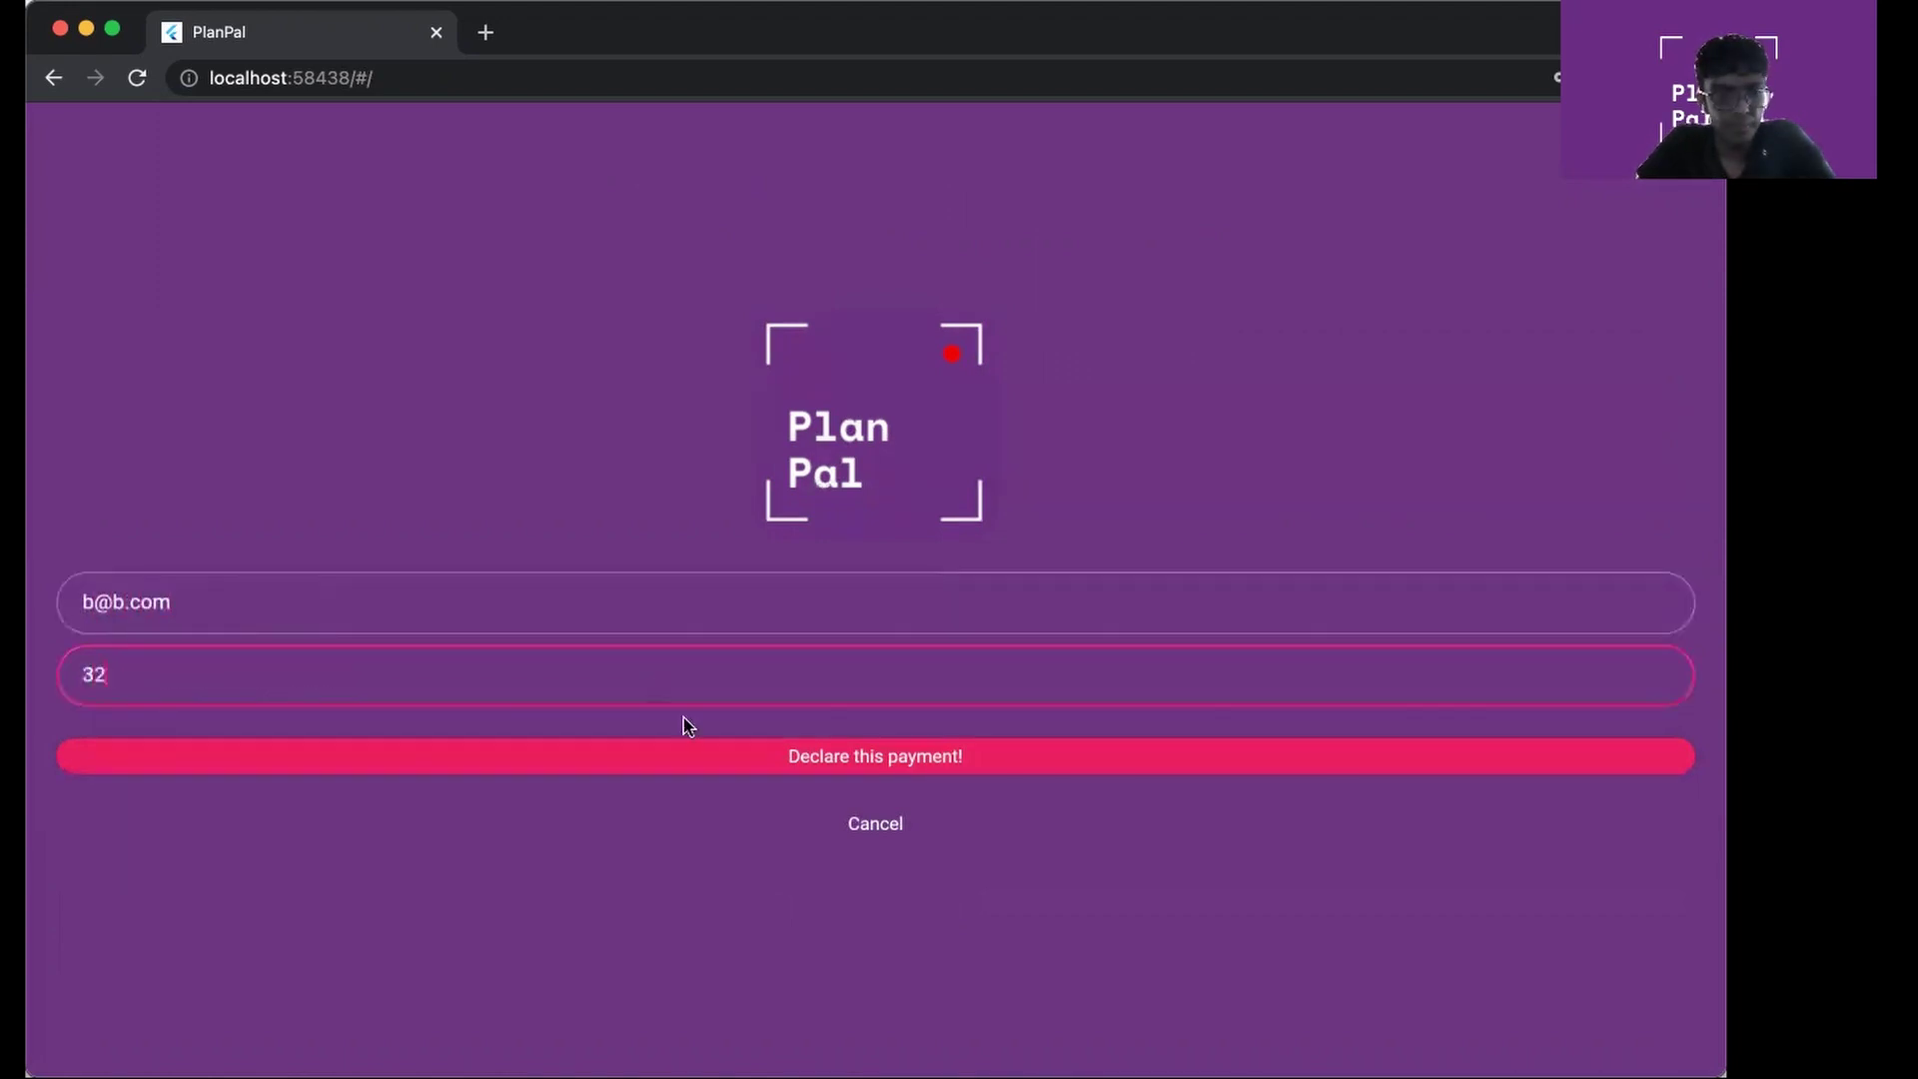
click(698, 757)
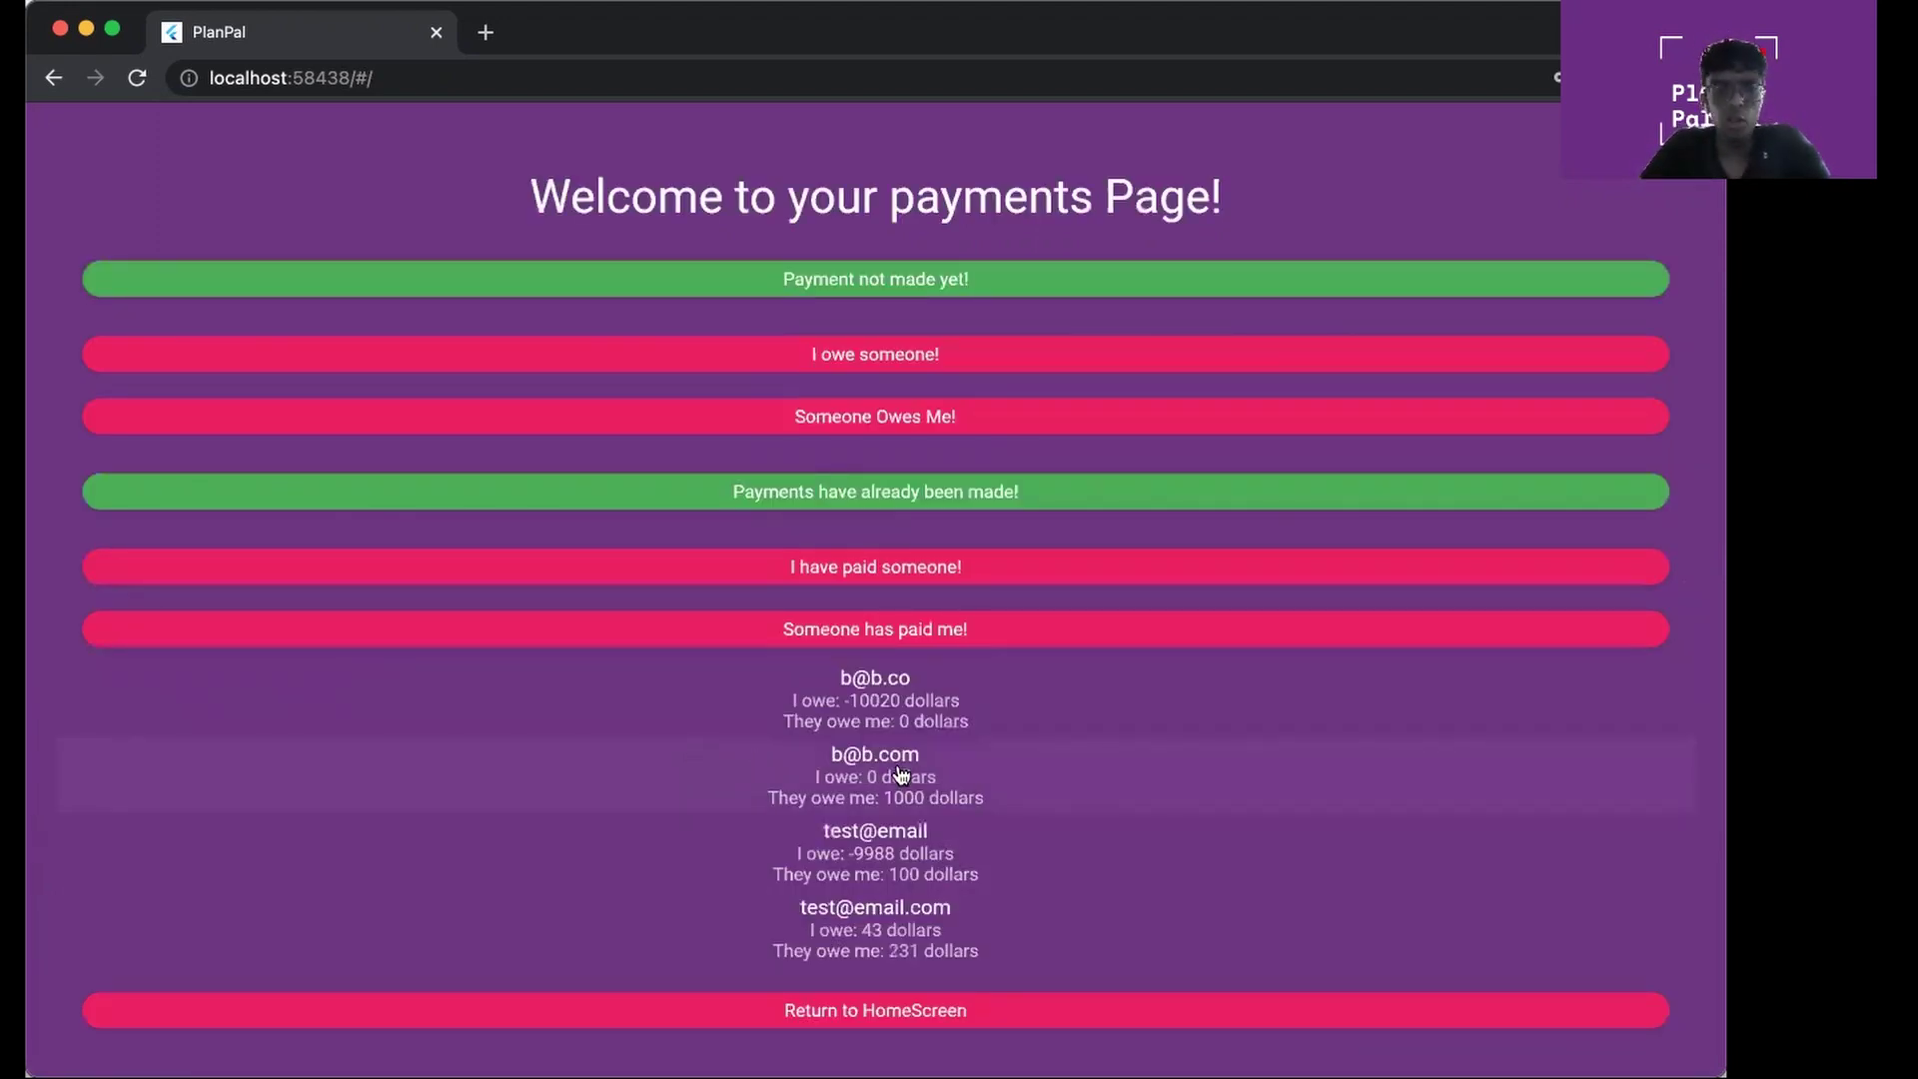
Declare a 1000-dollar payment received from the contact, then return to the homepage
click(917, 629)
click(560, 608)
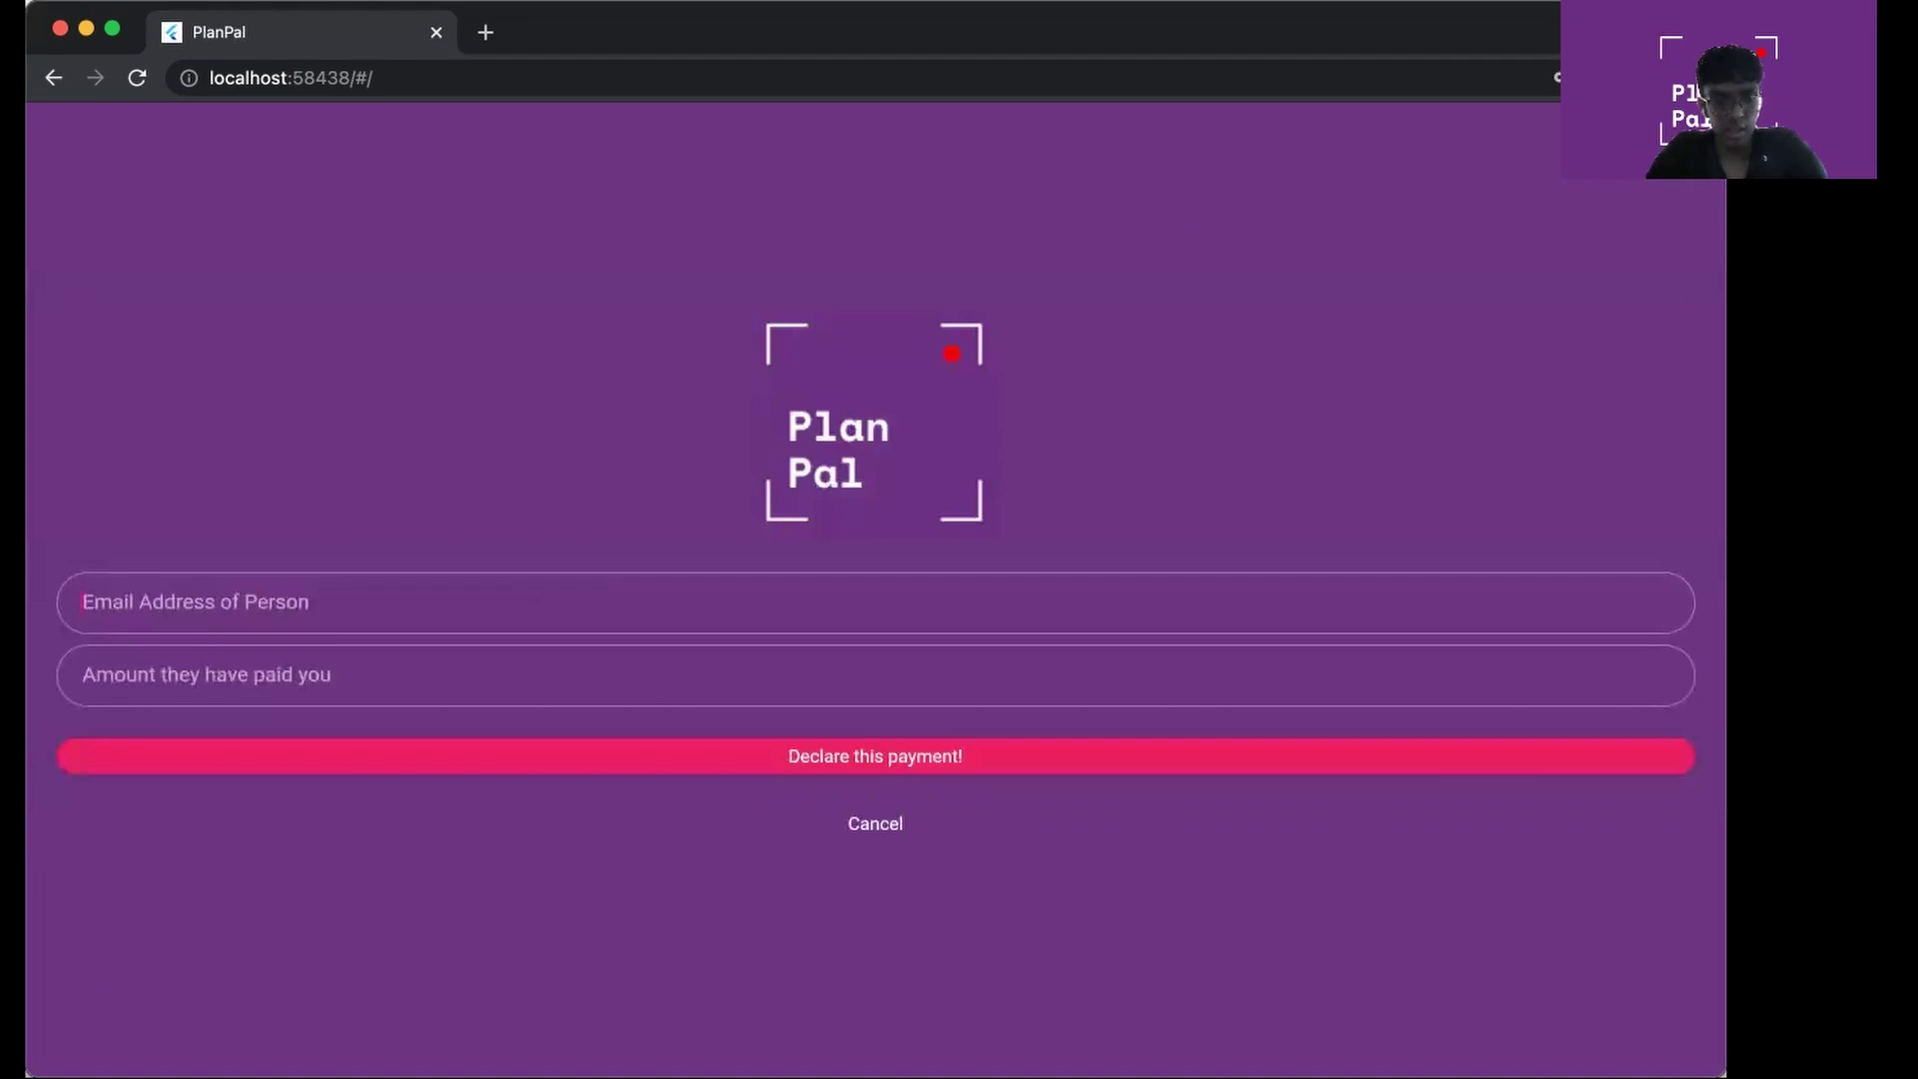
text(b@b.com)
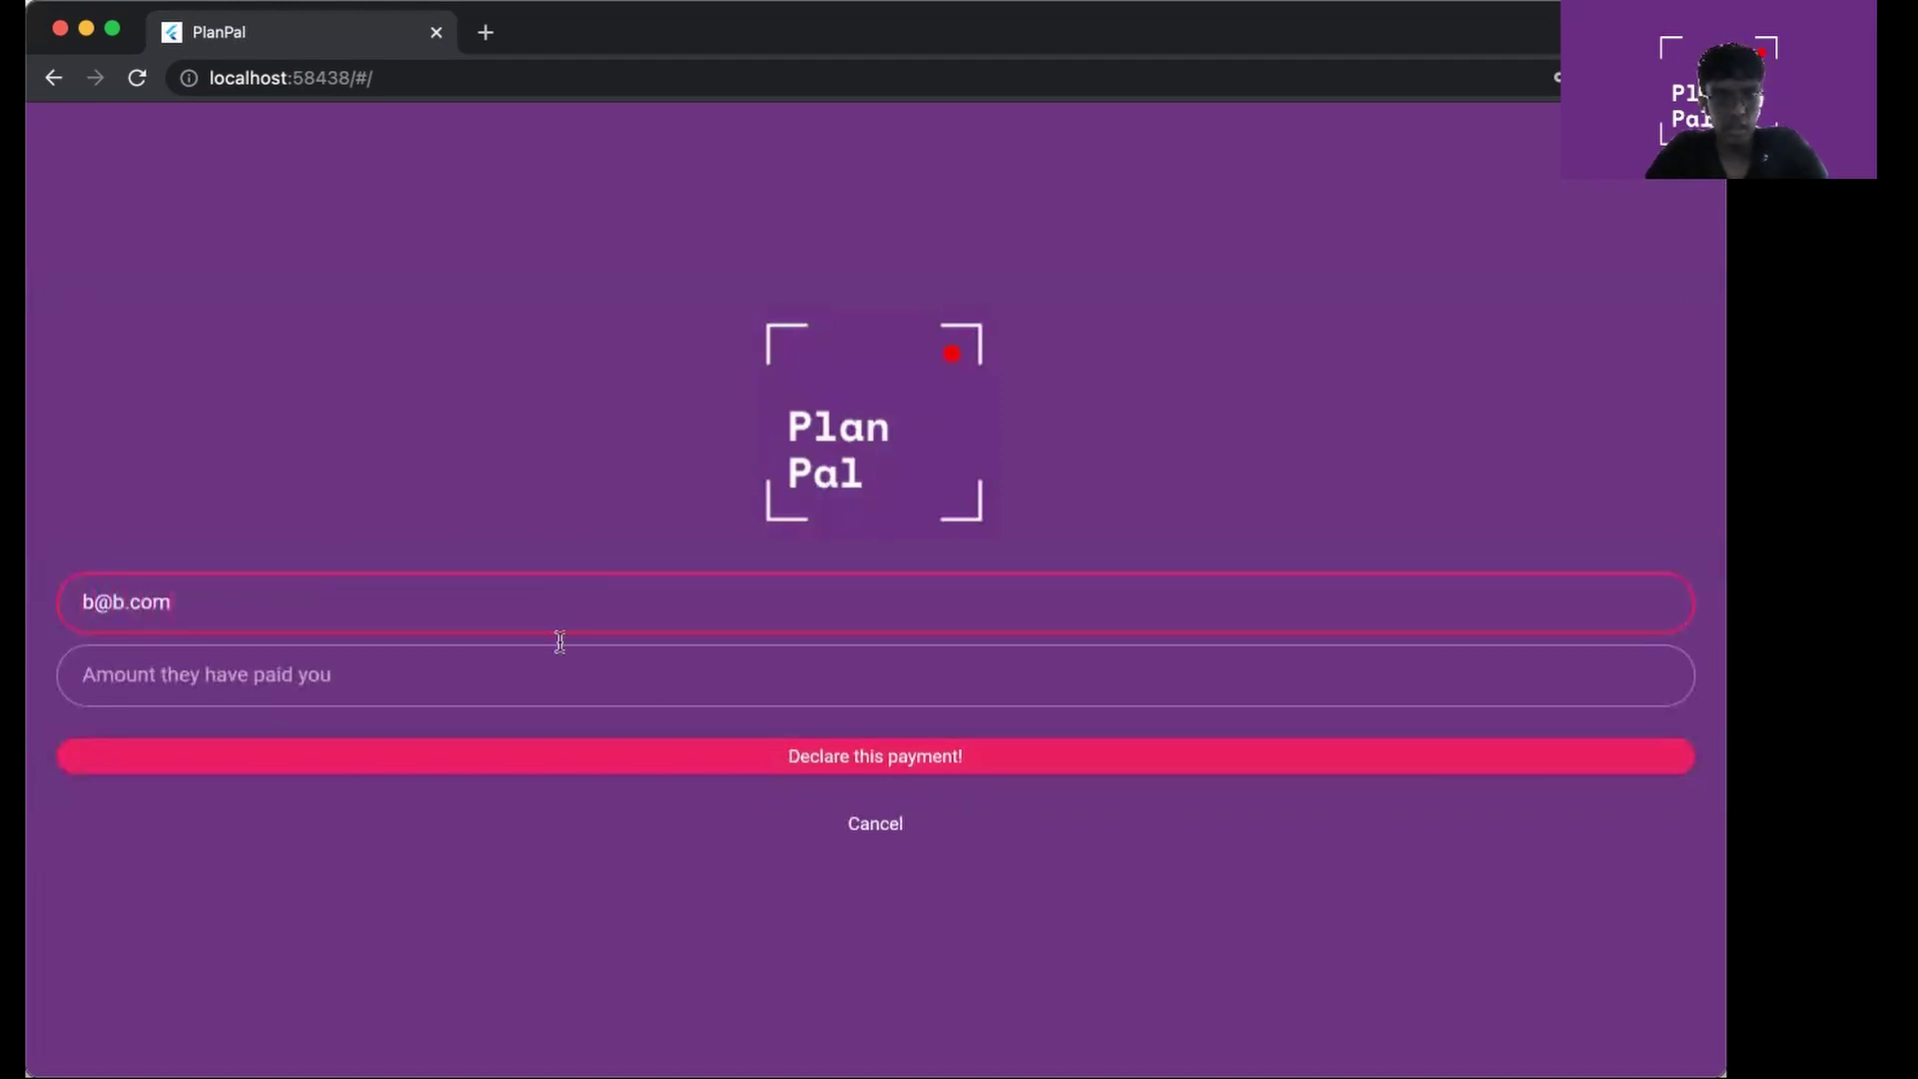
click(555, 675)
text(1000)
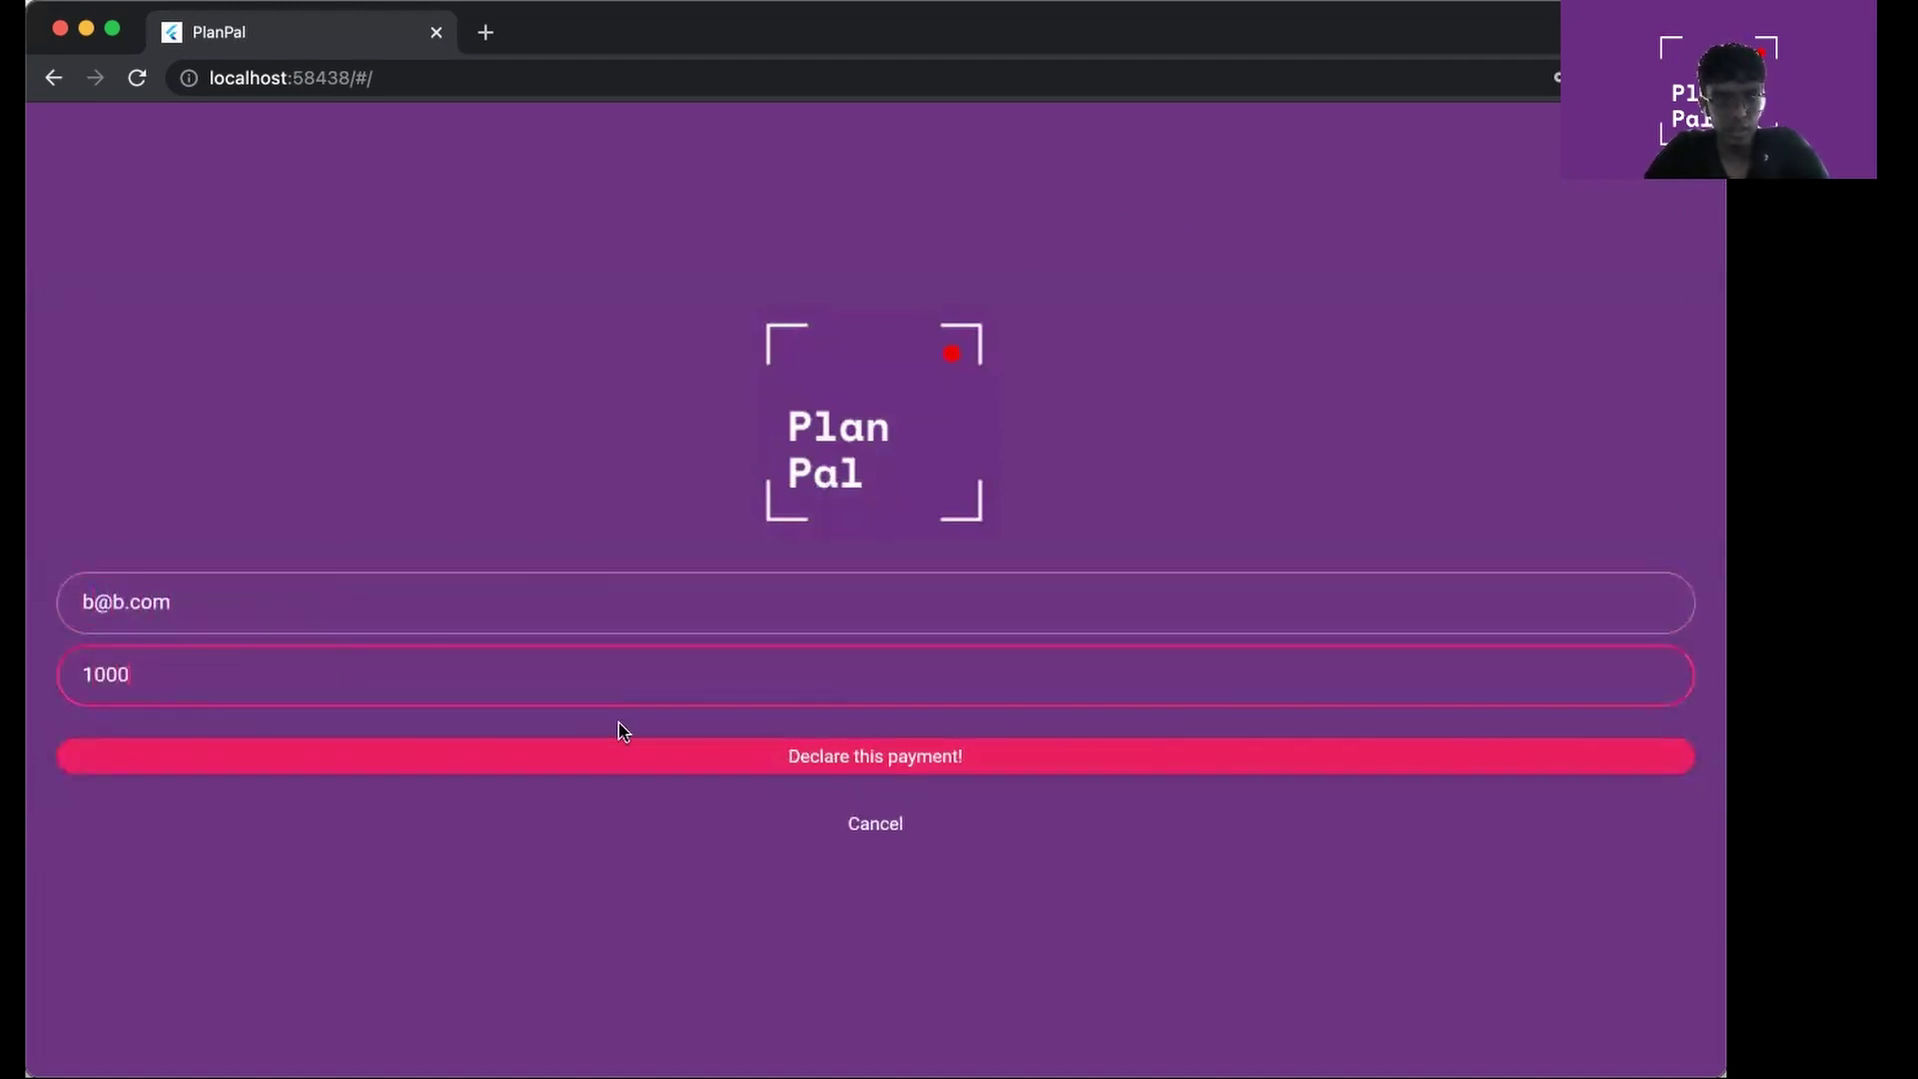
click(632, 759)
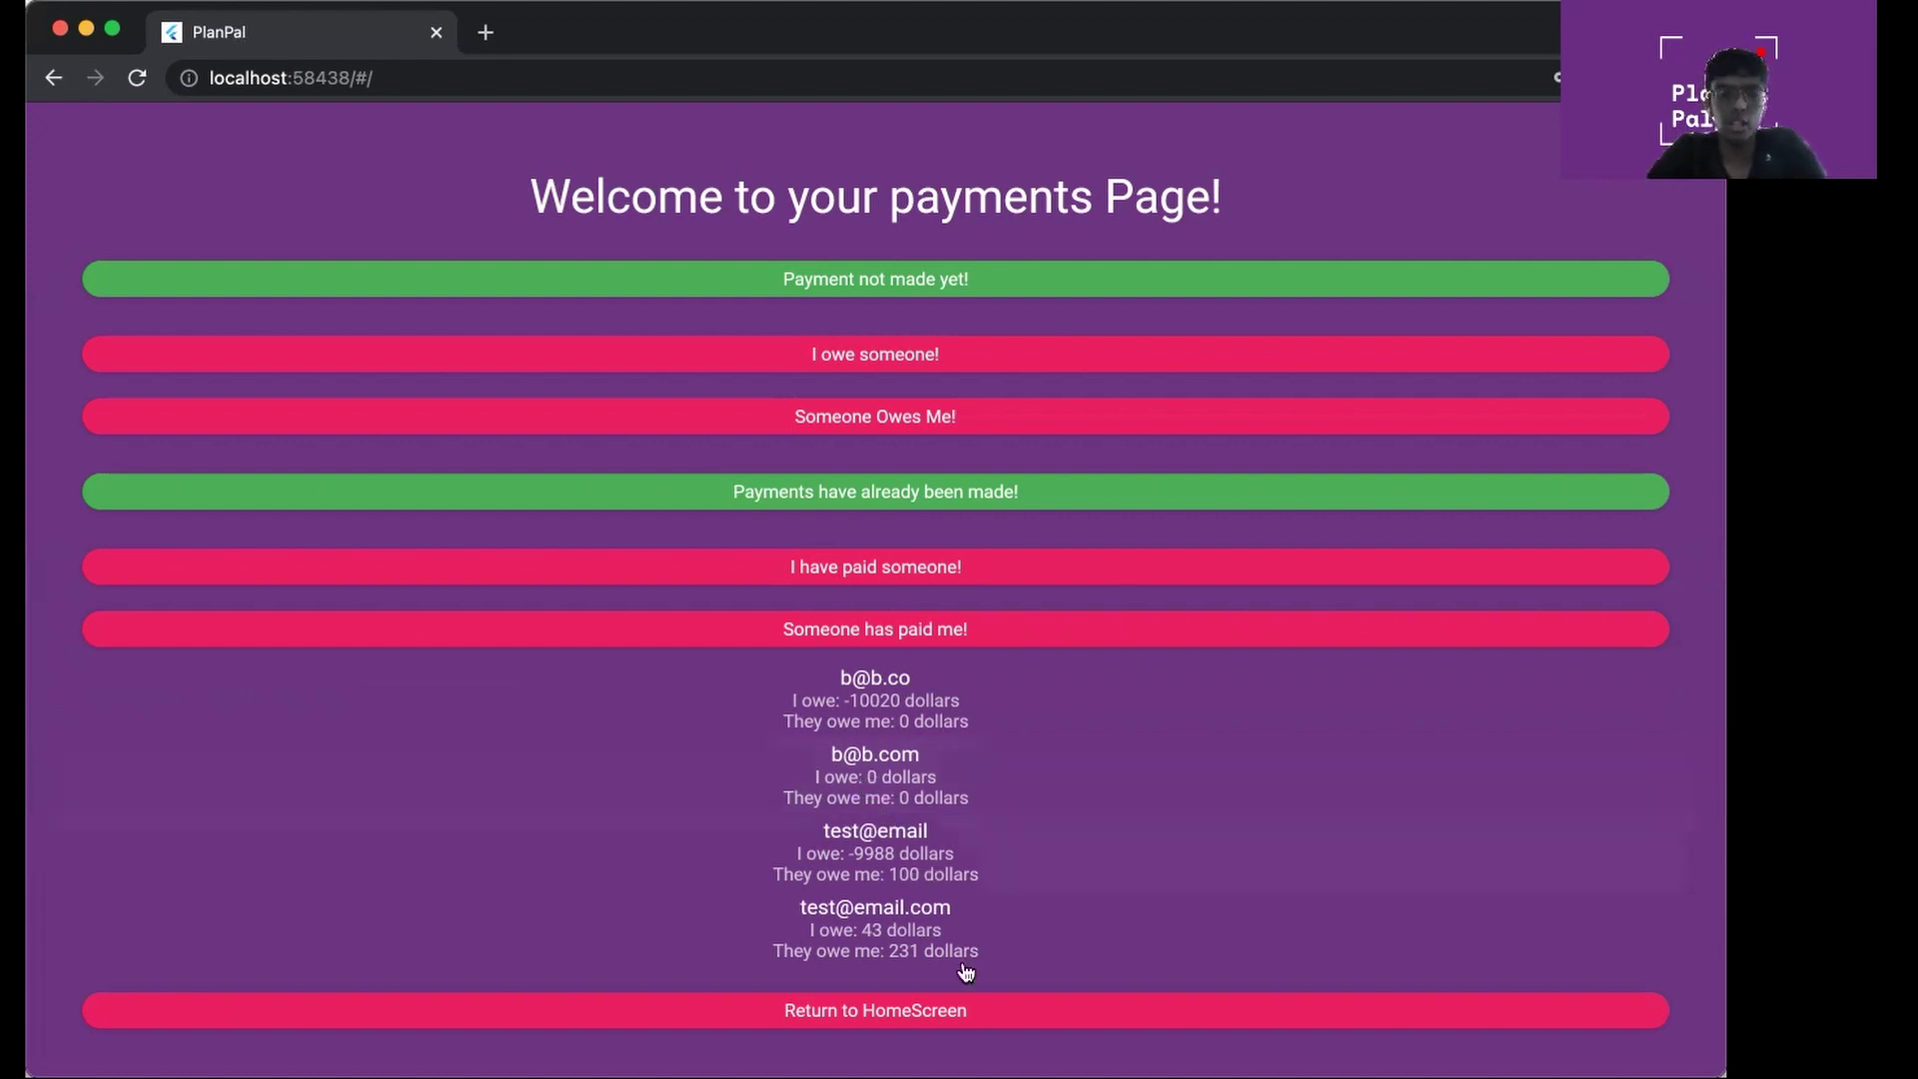
click(959, 1014)
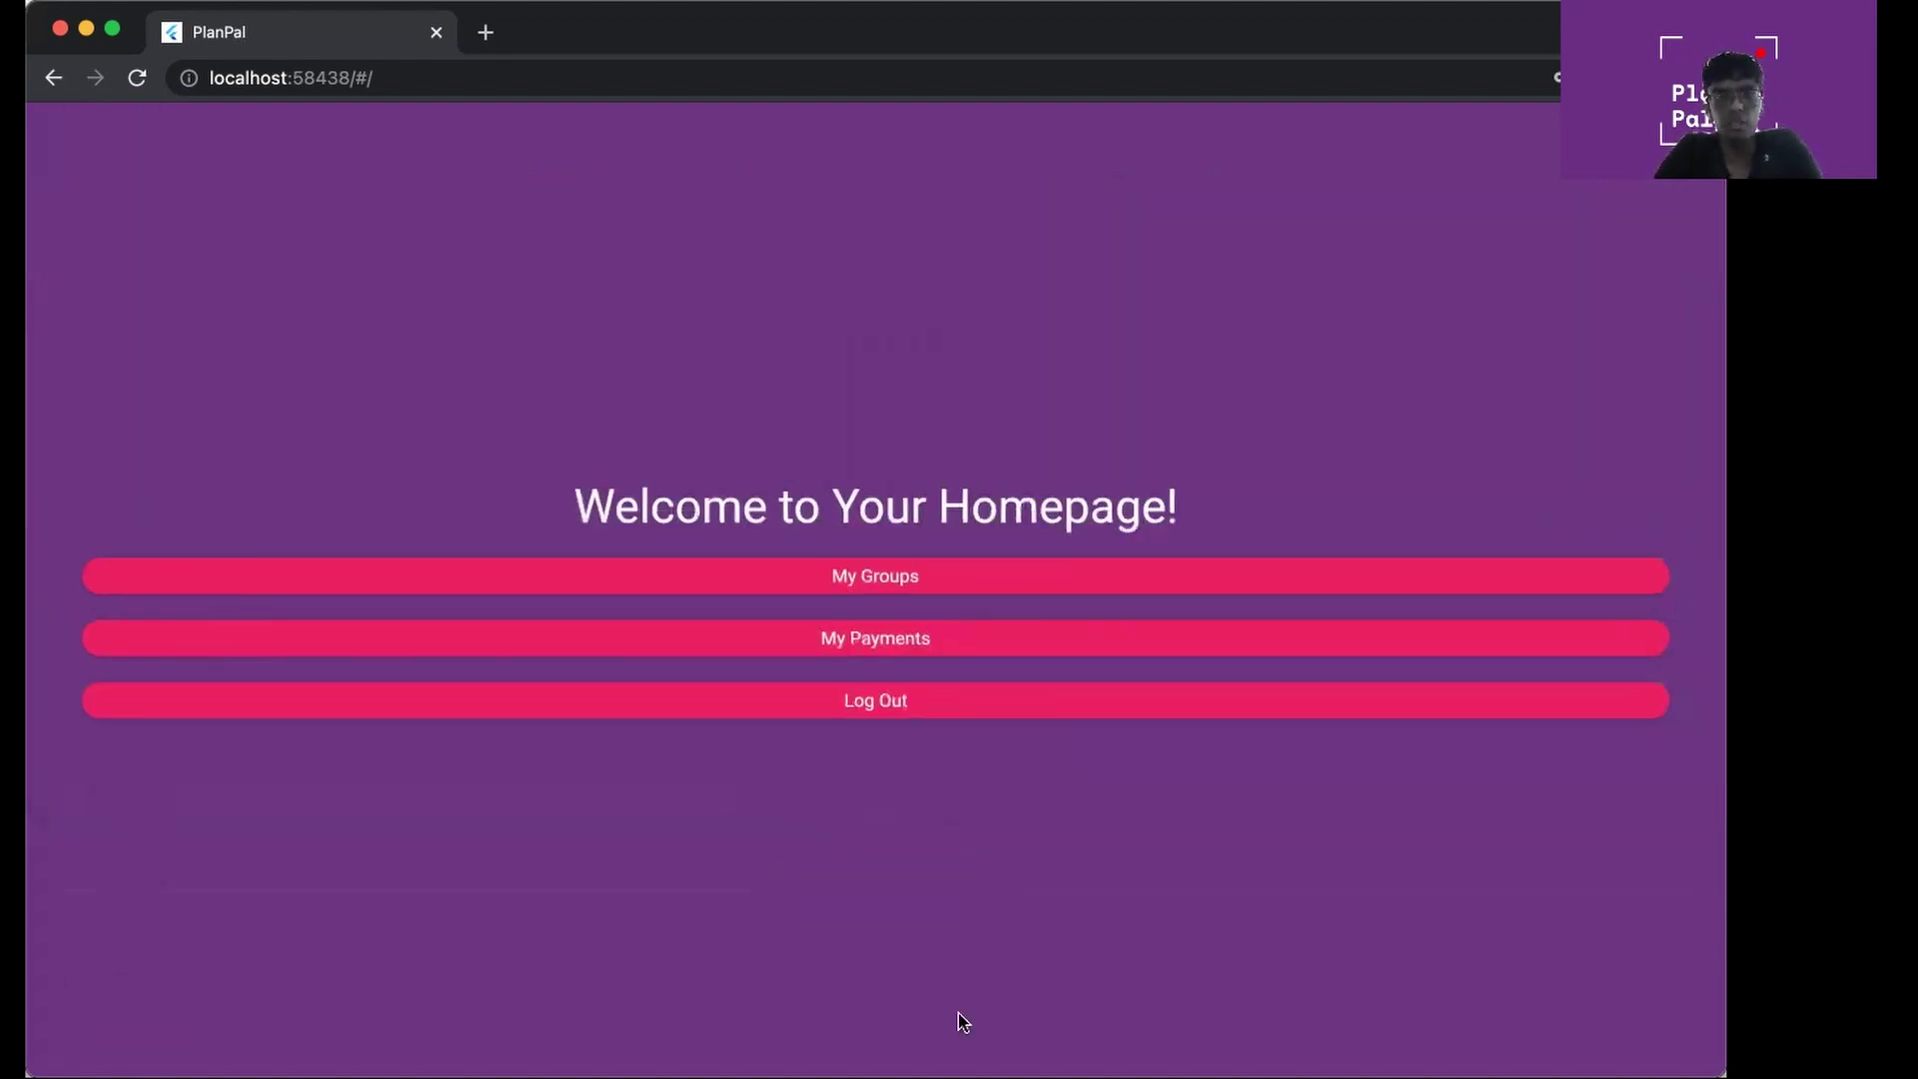